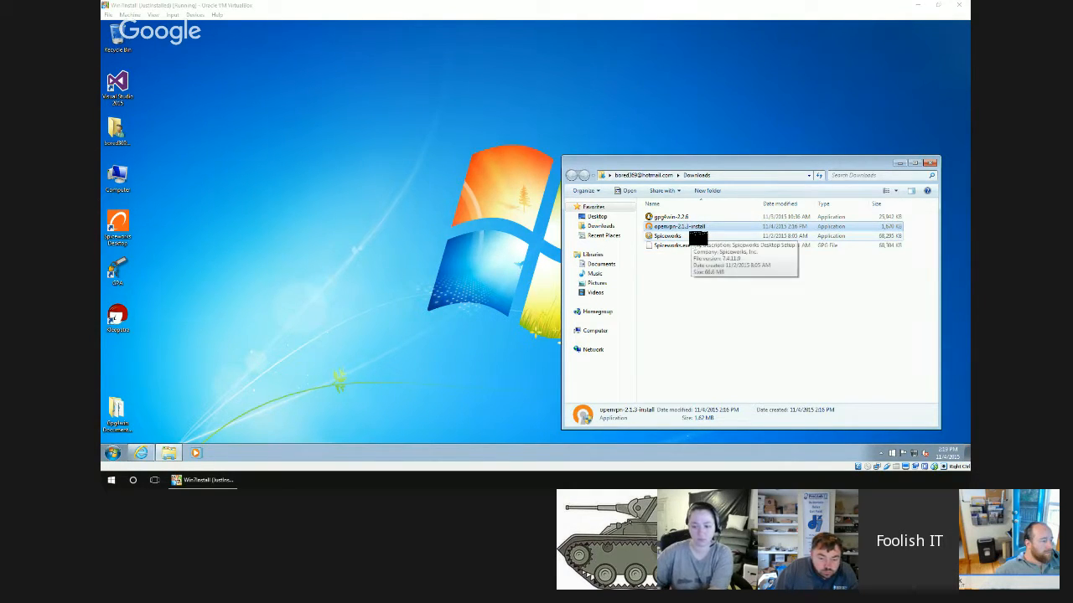
Run the openvpn-2.1.3 installer and install its TAP network adapter driver, always trusting software from OpenVPN Technologies, Inc.
double_click(697, 227)
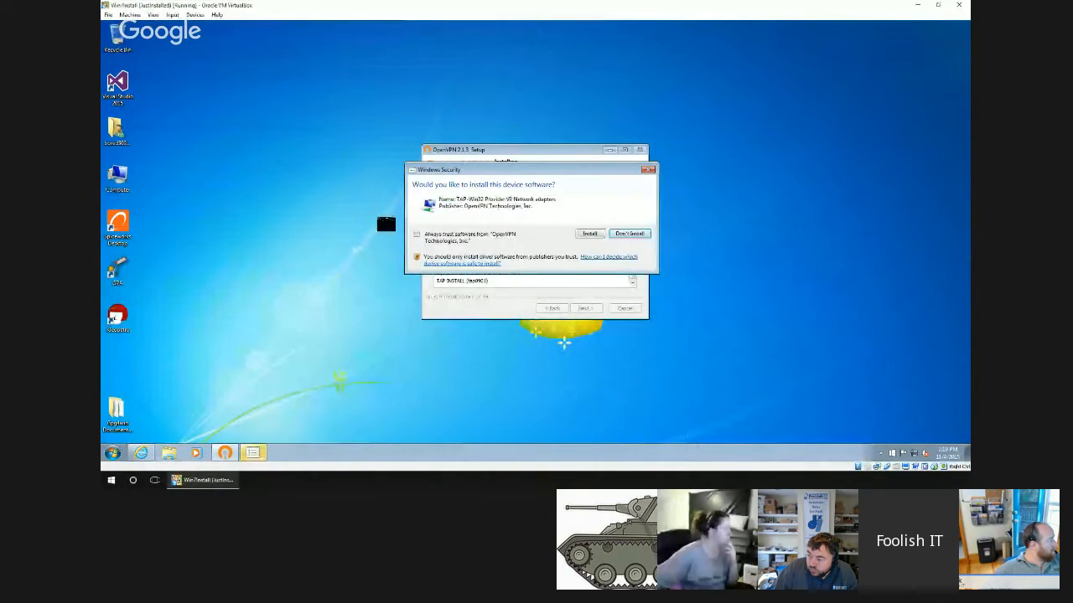
left_click(451, 240)
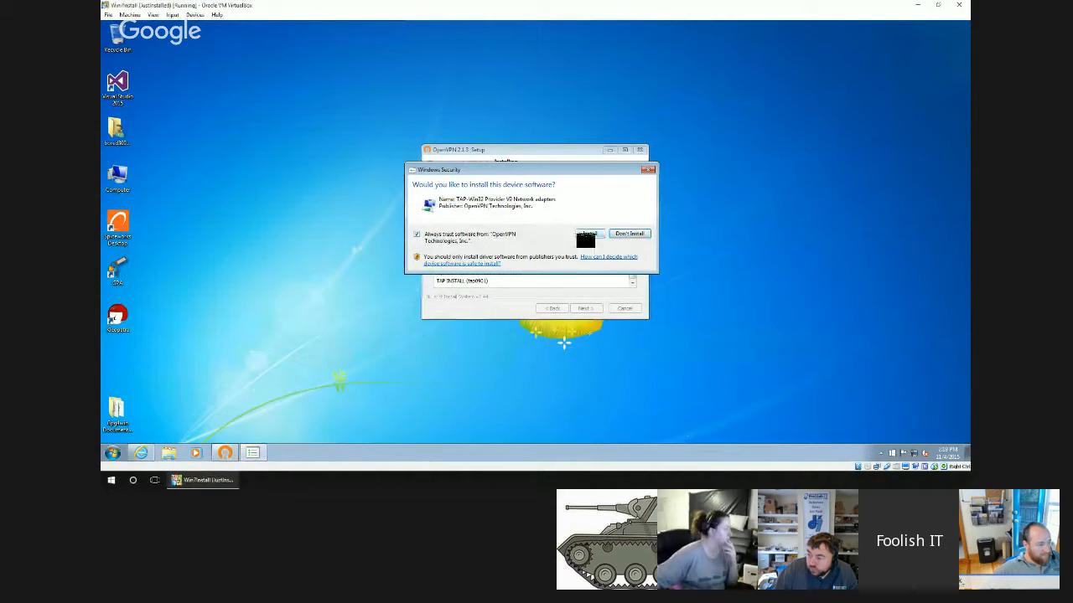
left_click(589, 234)
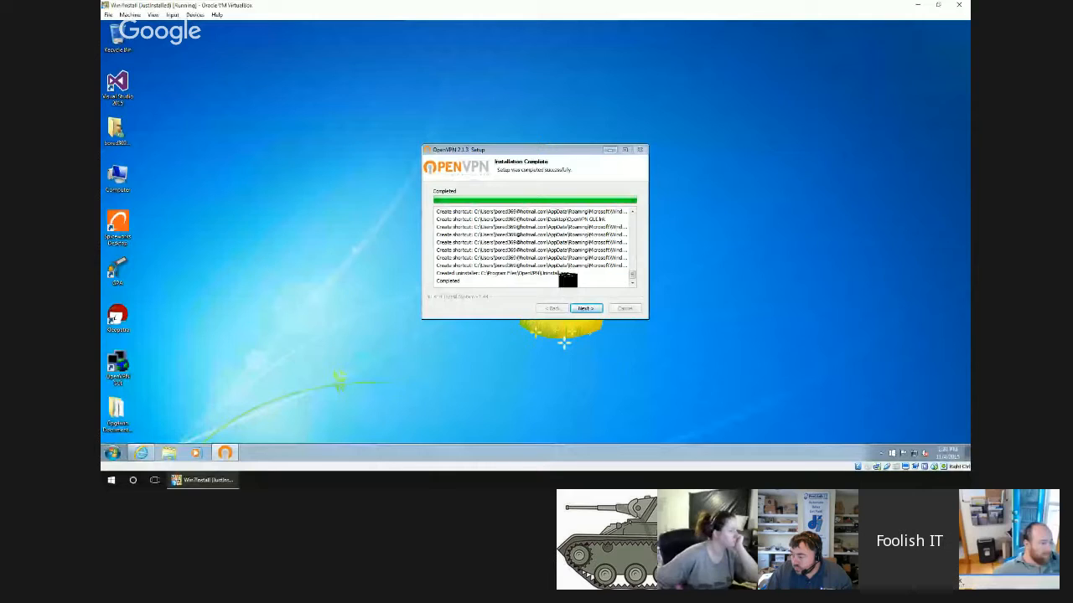
Complete the OpenVPN 2.1.3 setup wizard without showing the readme.
left_click(584, 309)
left_click(507, 224)
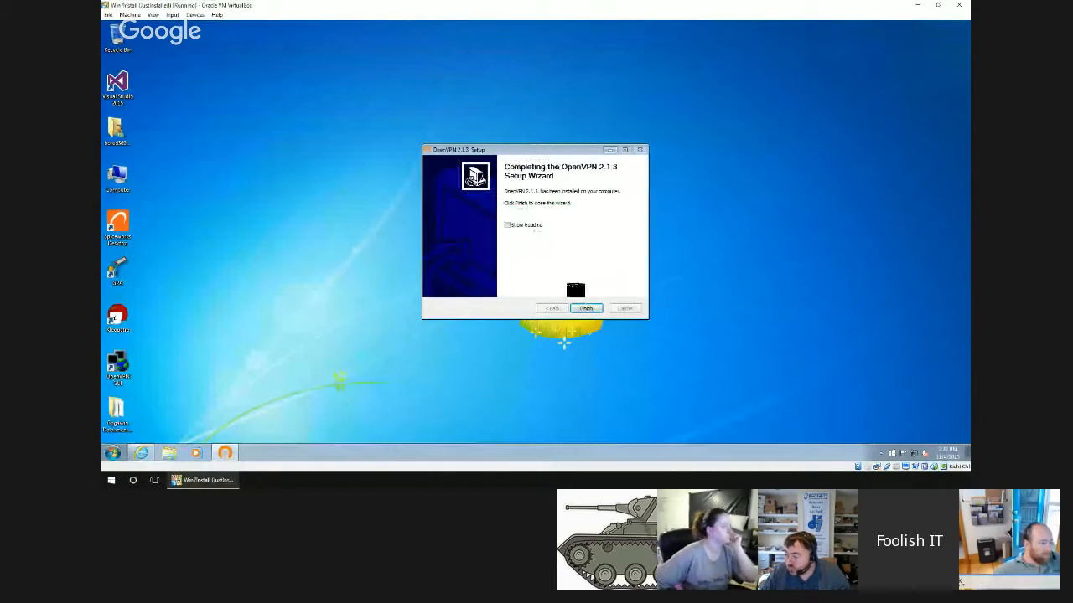
left_click(587, 310)
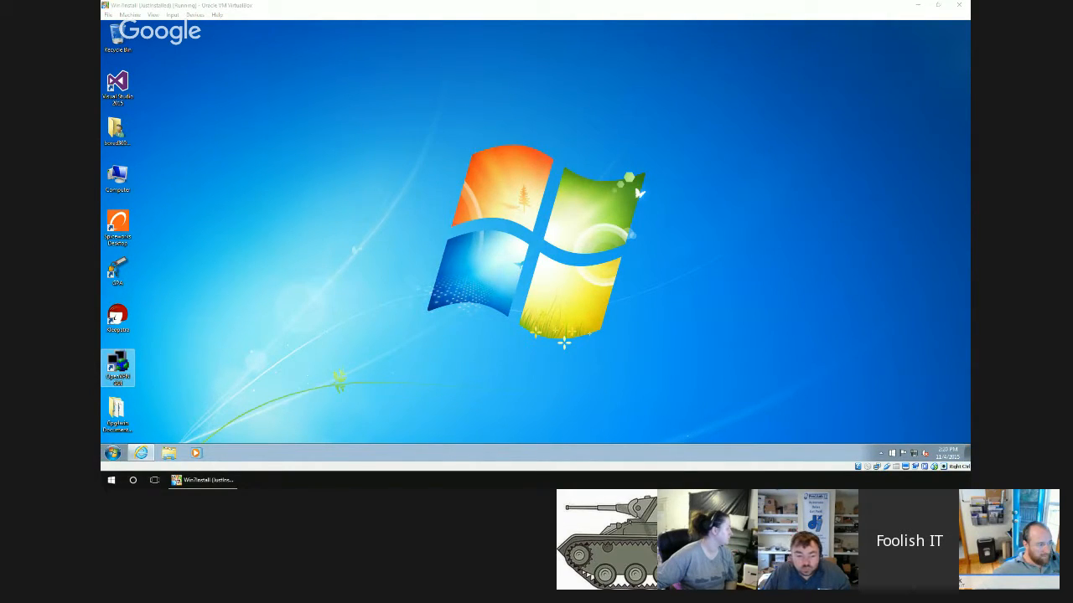
left_click(371, 314)
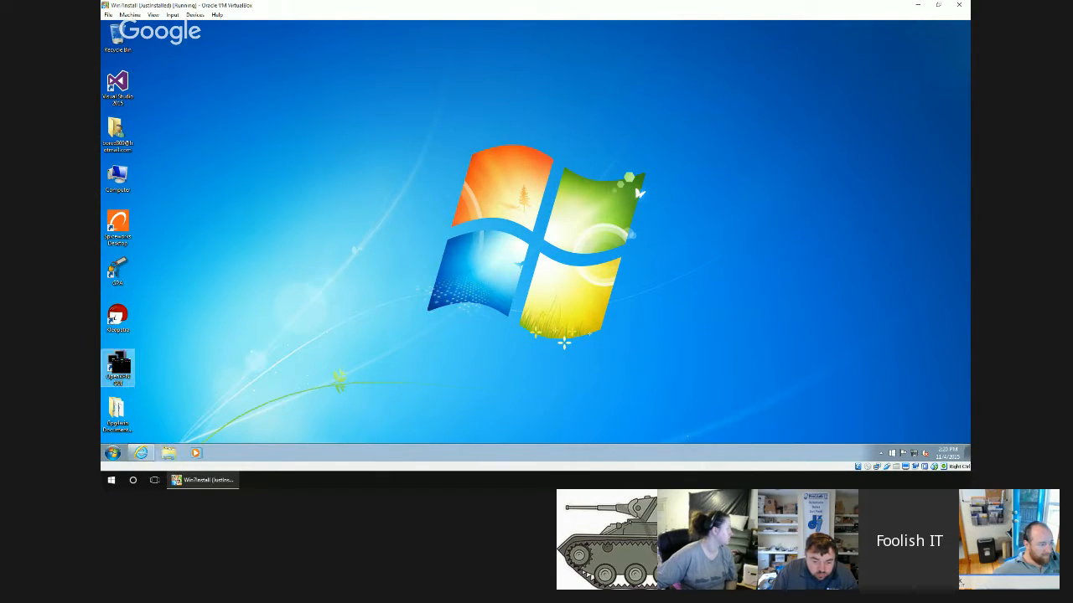
Open a standard command prompt using cmd.
right_click(116, 456)
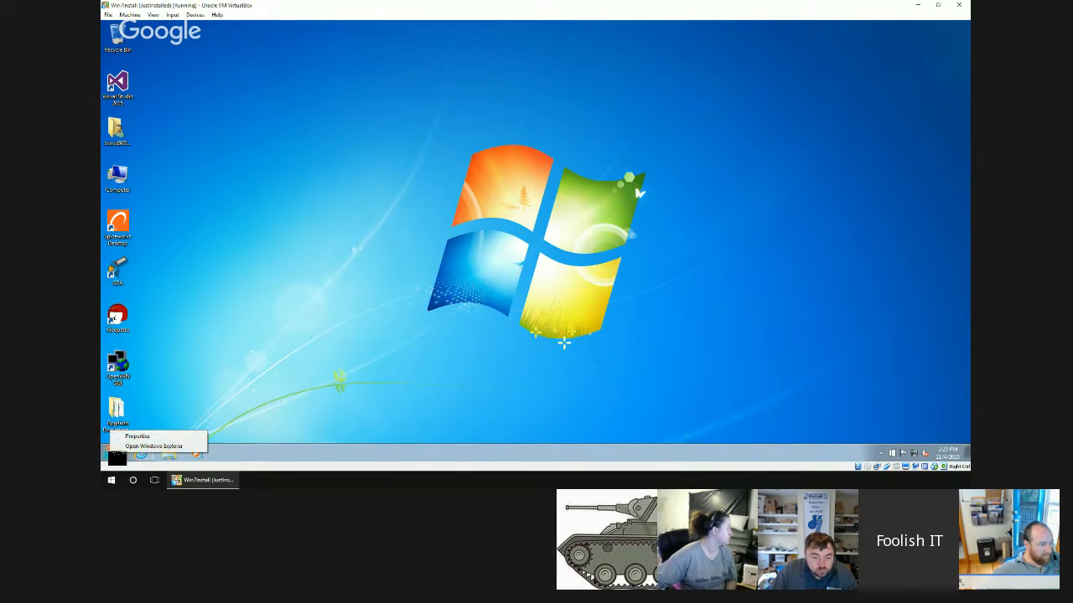
left_click(117, 455)
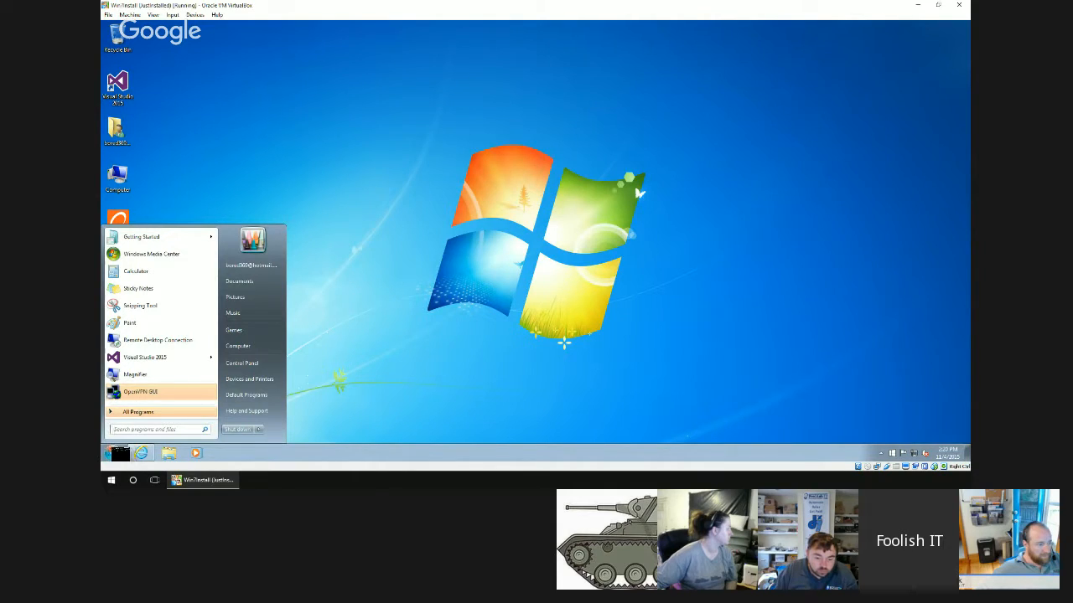
type("cmd")
key("Return")
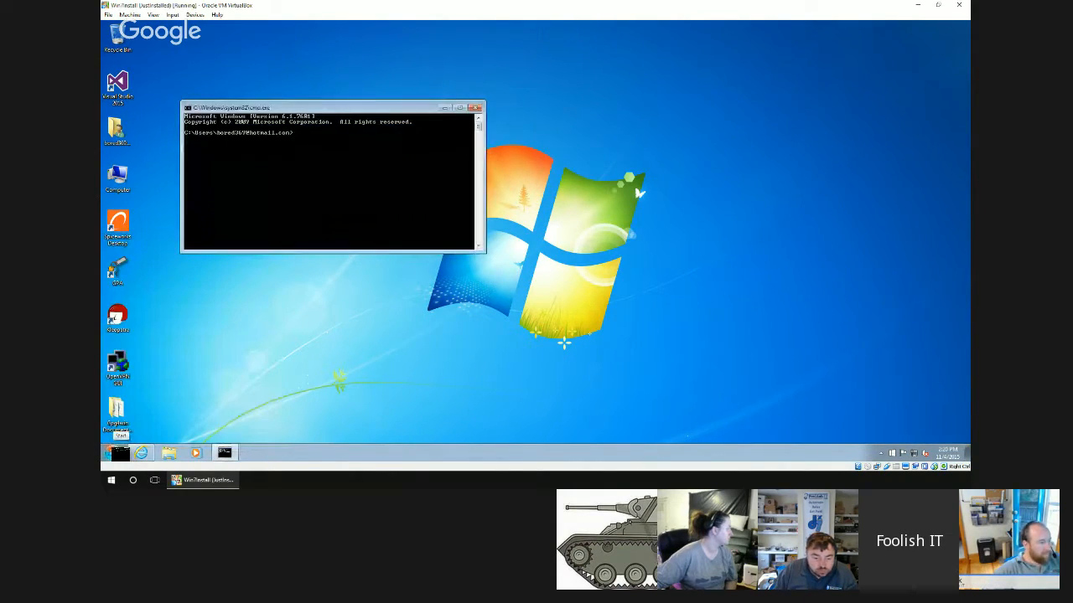
Change the working directory to C:\Program Files\OpenVPN\easy-rsa, clearing the console output at the Program Files level.
type("cd\\")
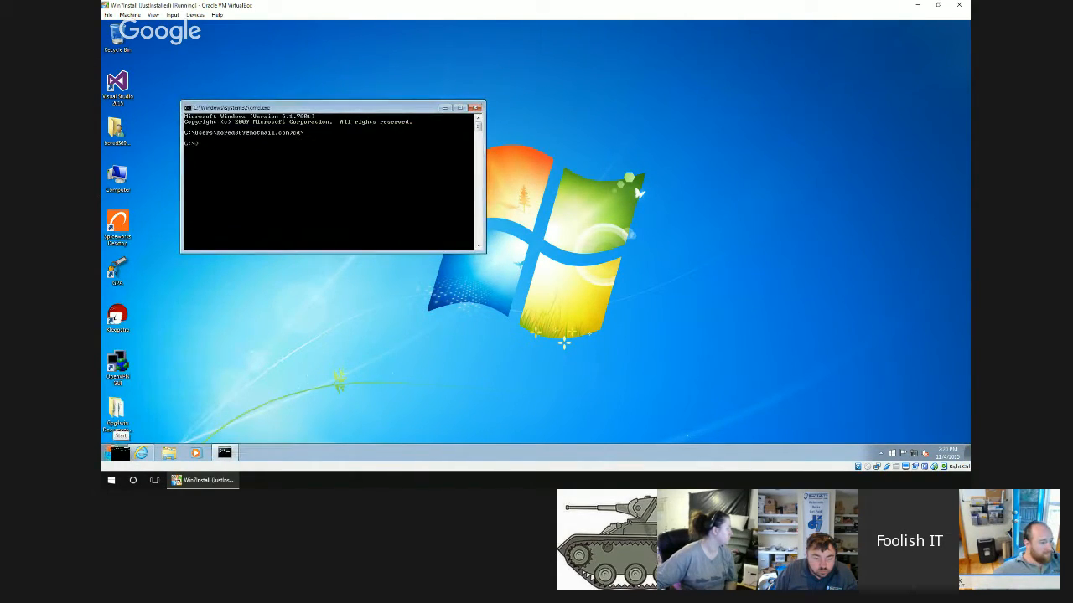
key("Tab")
key("Return")
type("cls")
key("Return")
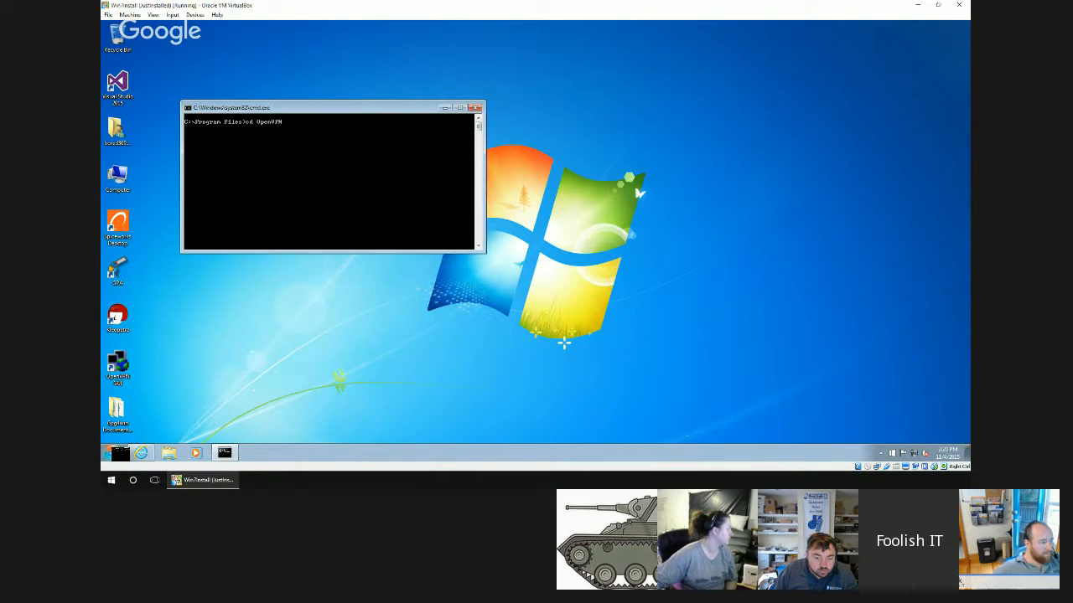
type("cd OpenVPN")
key("Return")
type("cd")
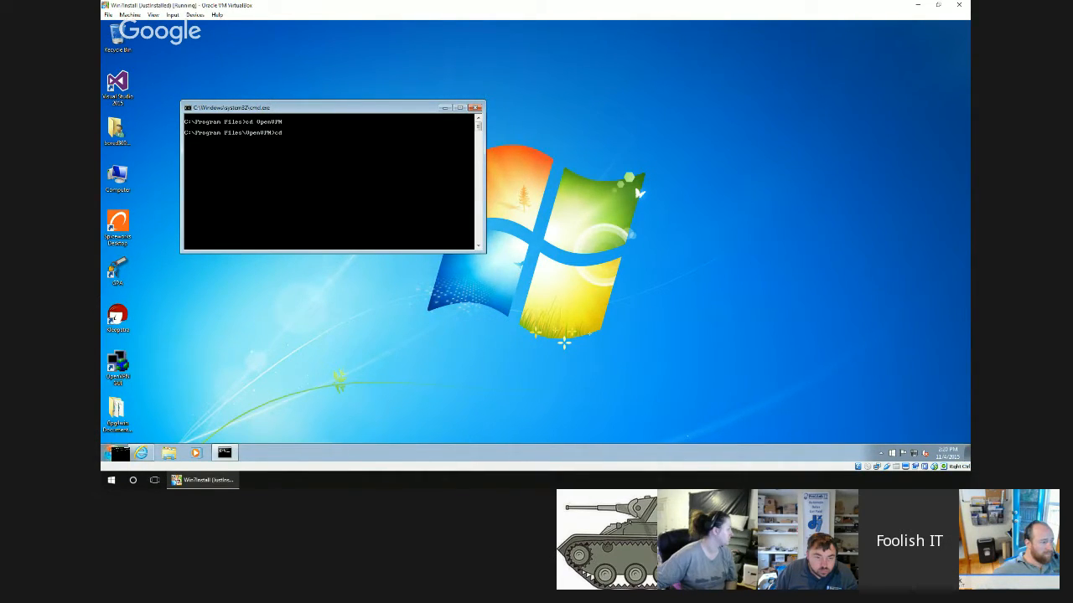
type(" easy-rsa")
key("Return")
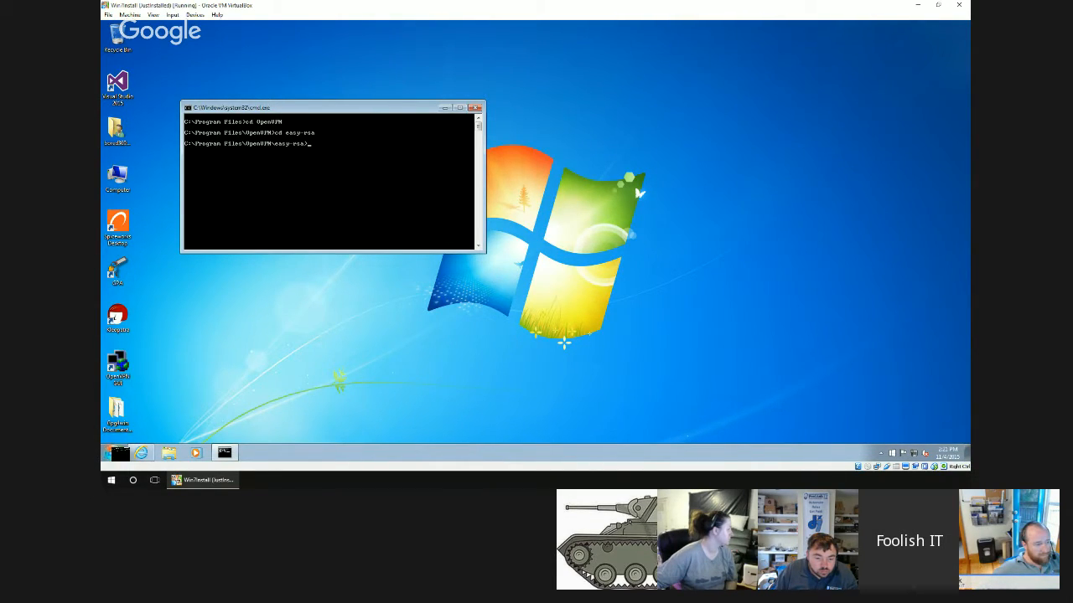
Try to initialise the easy-rsa configuration files with the init-config command.
type("init-confi")
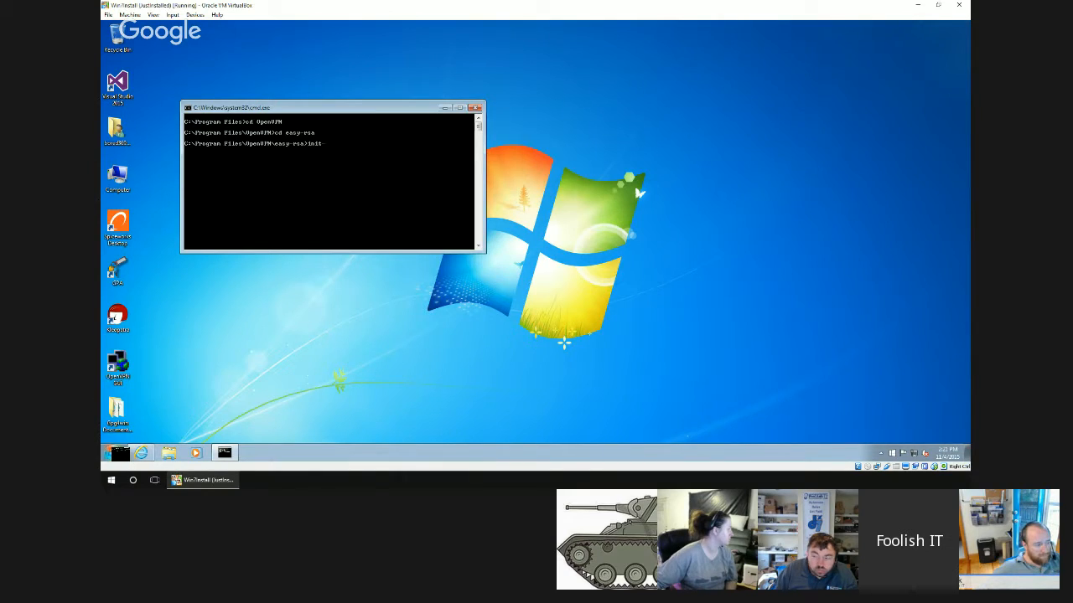
type("g")
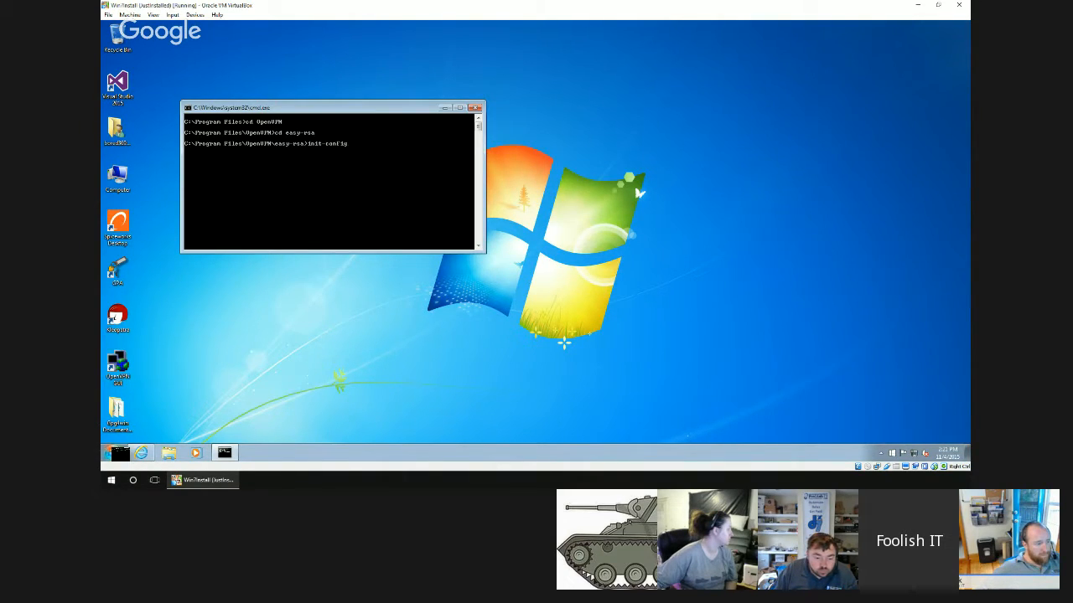
key("Return")
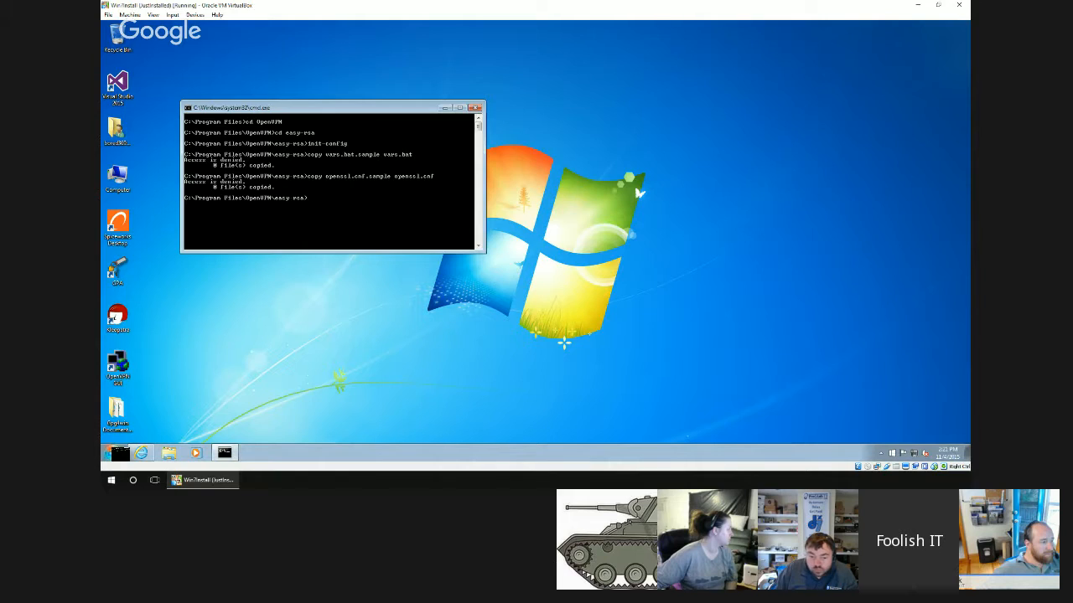
Try to open vars.bat in Notepad from the command prompt, decline creating a new file, and close Notepad.
type("not")
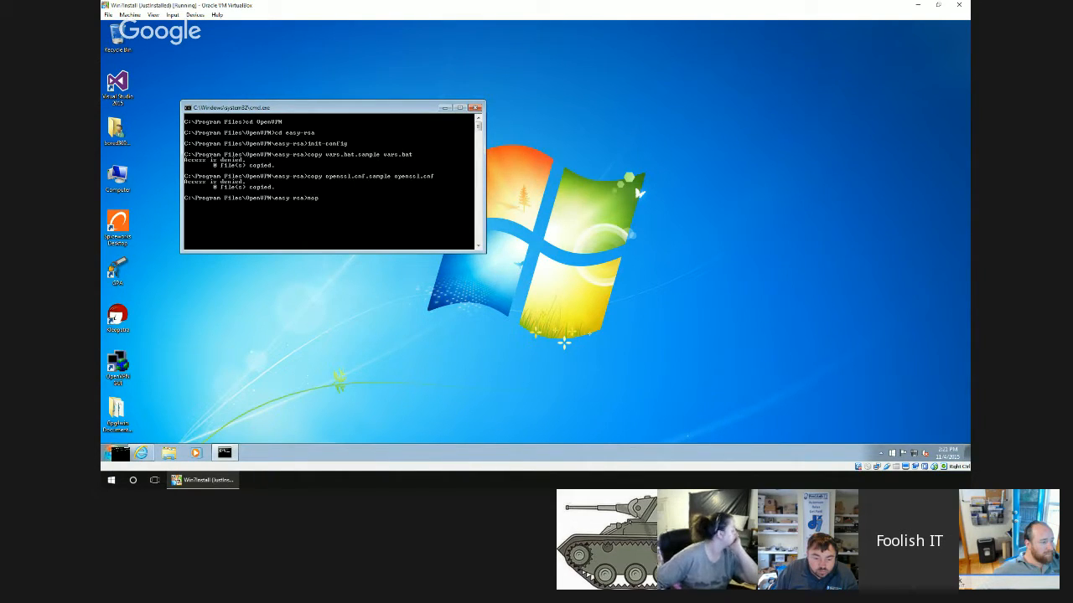
type("epad vars")
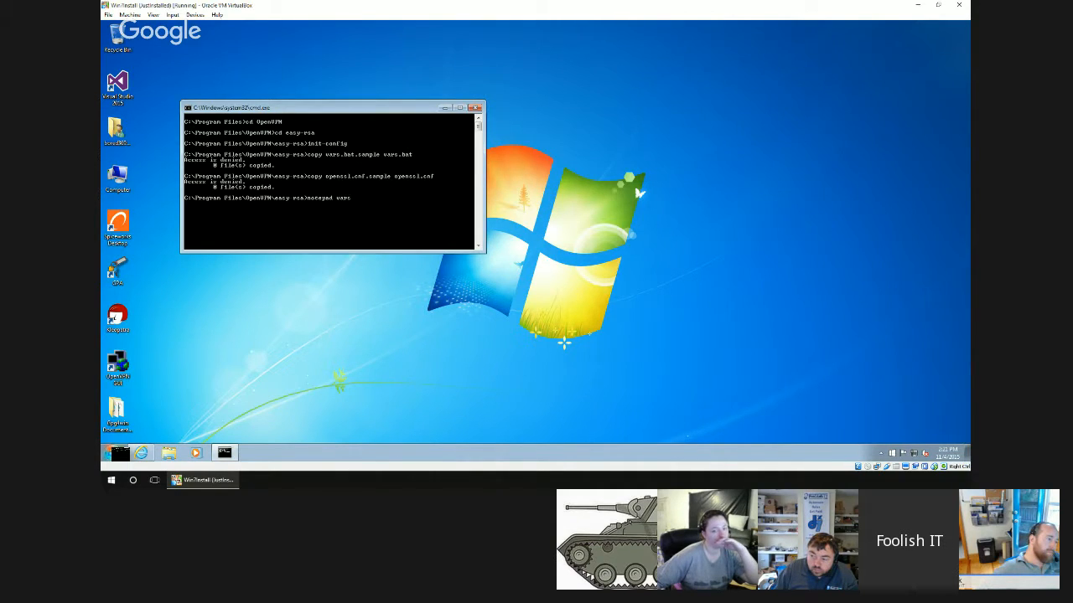
type(".bat")
key("Return")
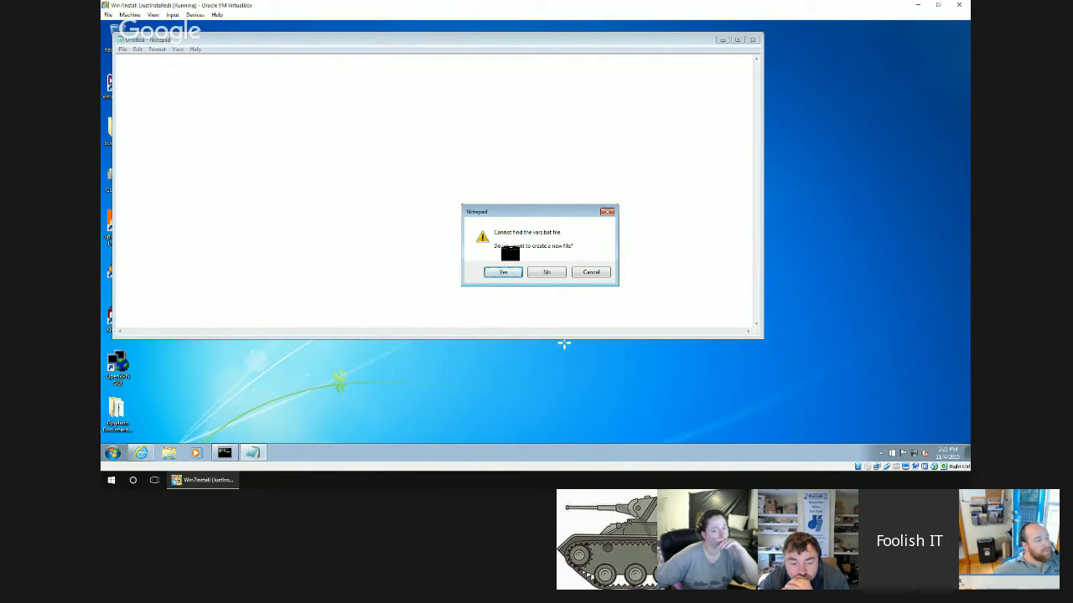
left_click(557, 271)
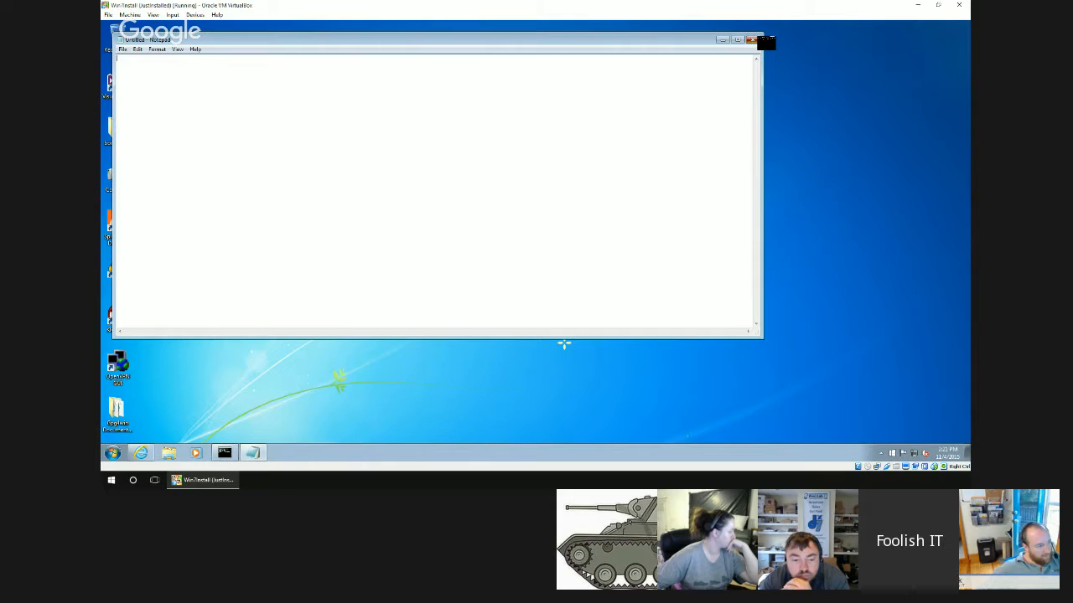
left_click(753, 39)
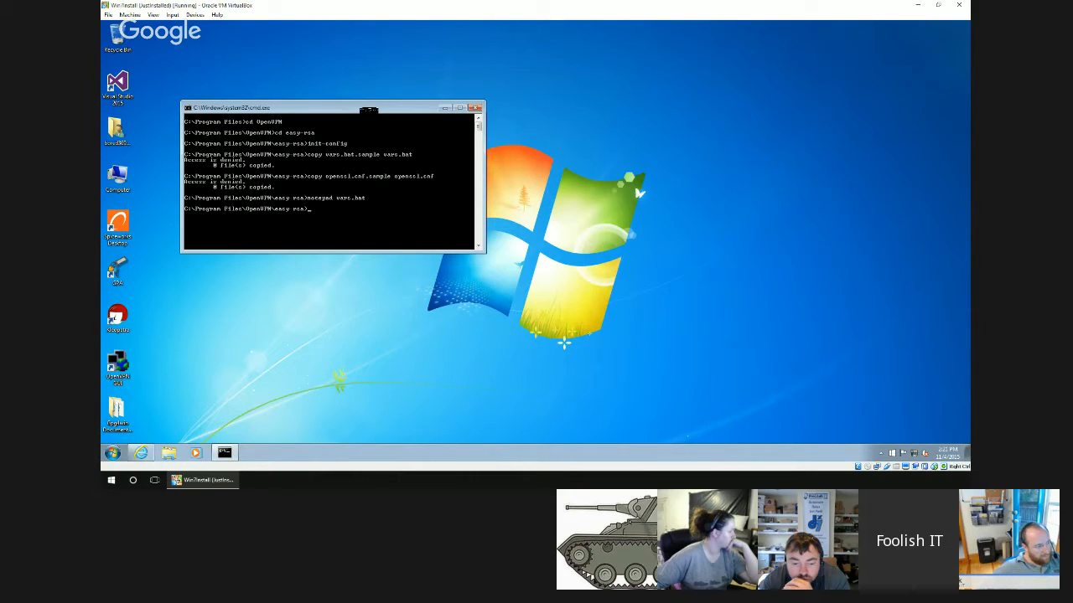
End the non-elevated command prompt session with the exit command.
left_click_drag(369, 110, 433, 157)
type("exit")
key("Return")
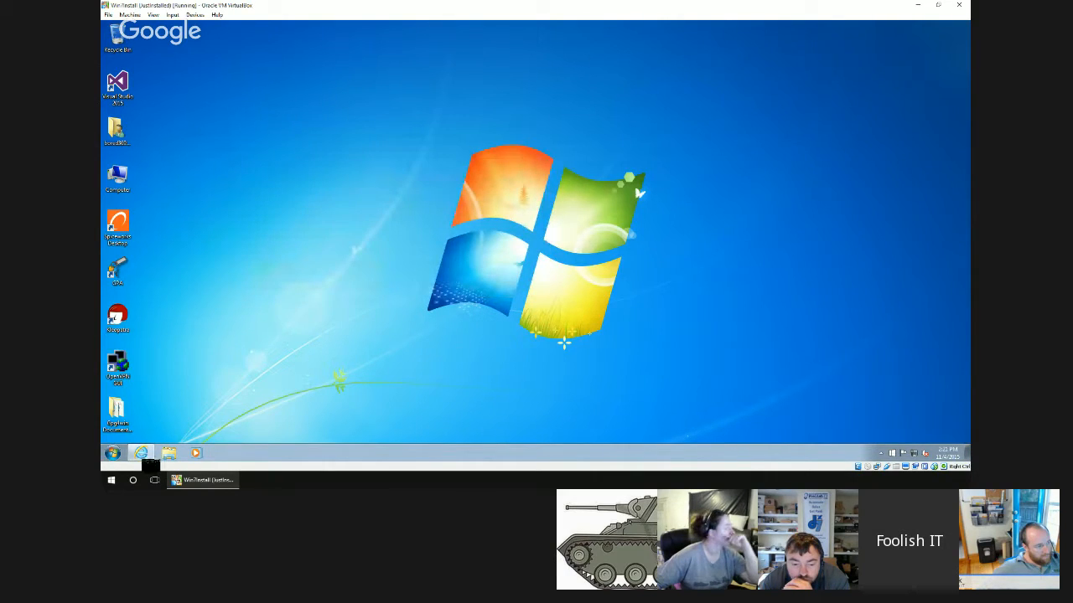
Open cmd as administrator and allow the Windows Command Processor to make changes to the computer.
left_click(118, 452)
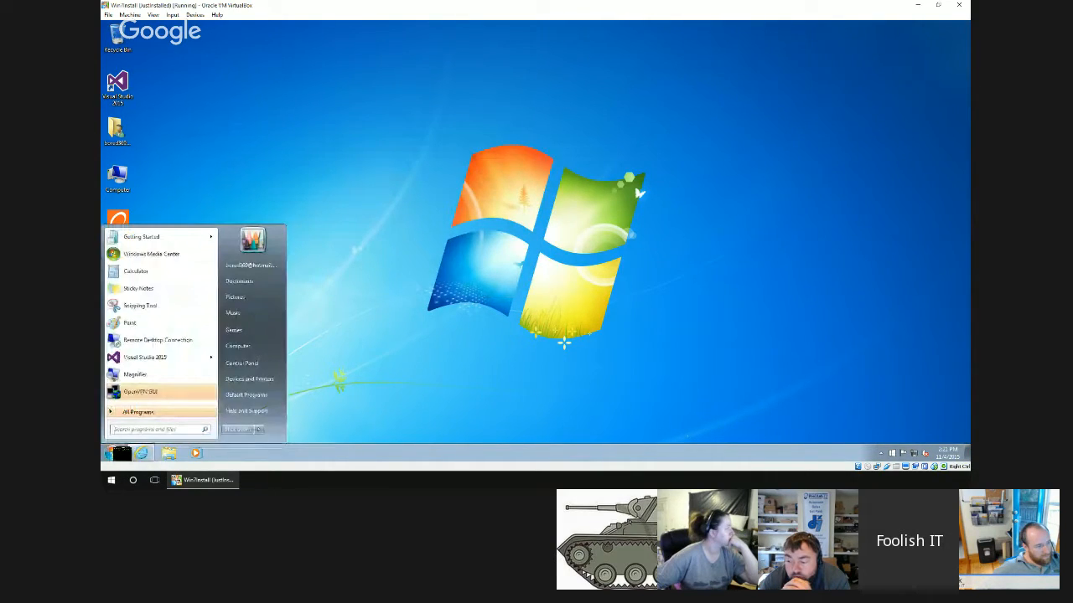
type("cmd")
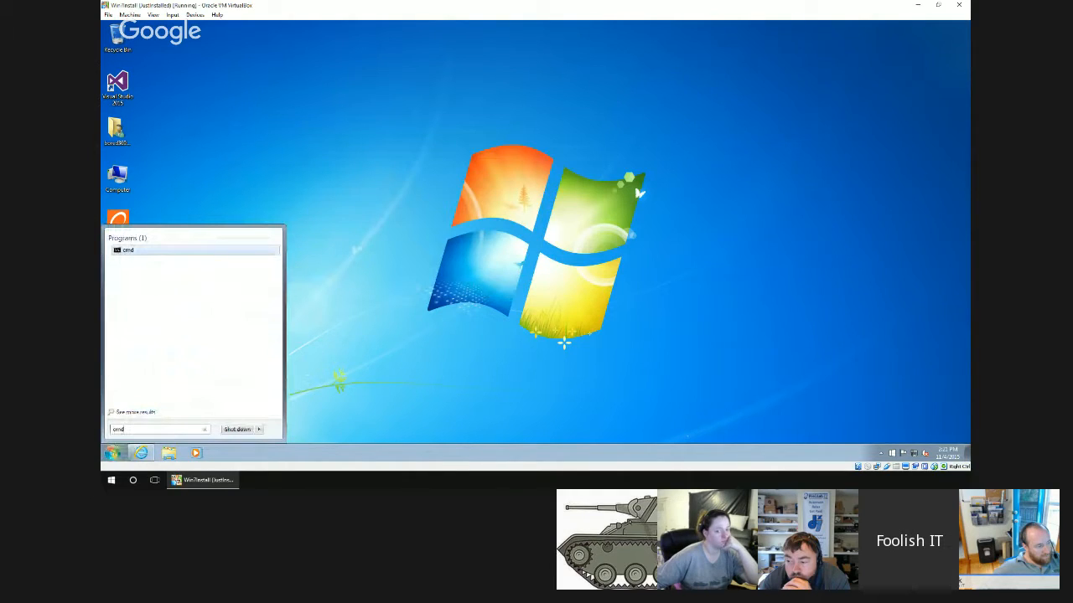
right_click(160, 250)
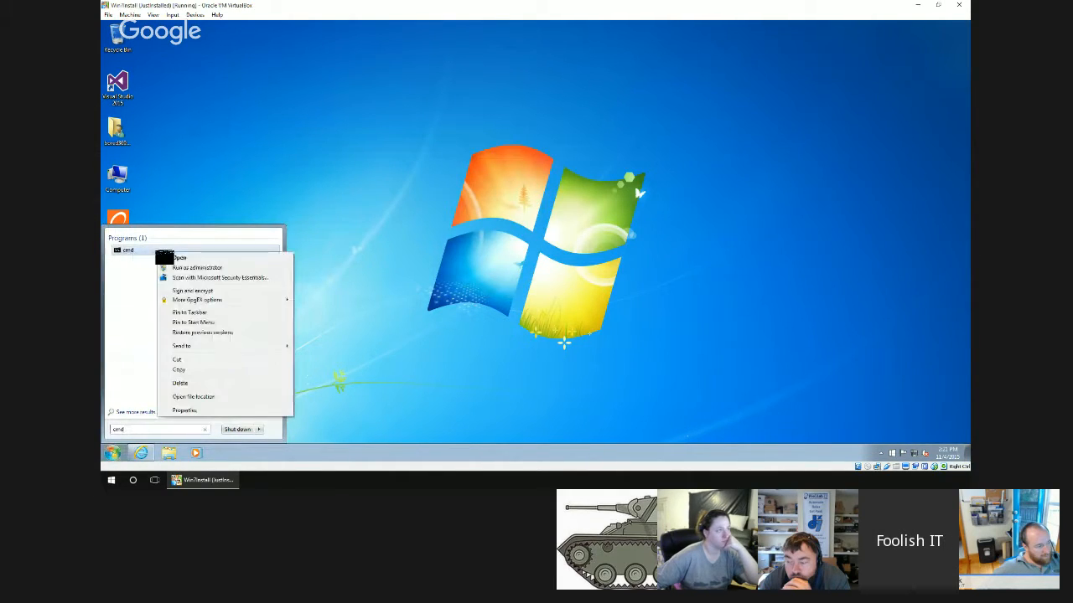
left_click(192, 268)
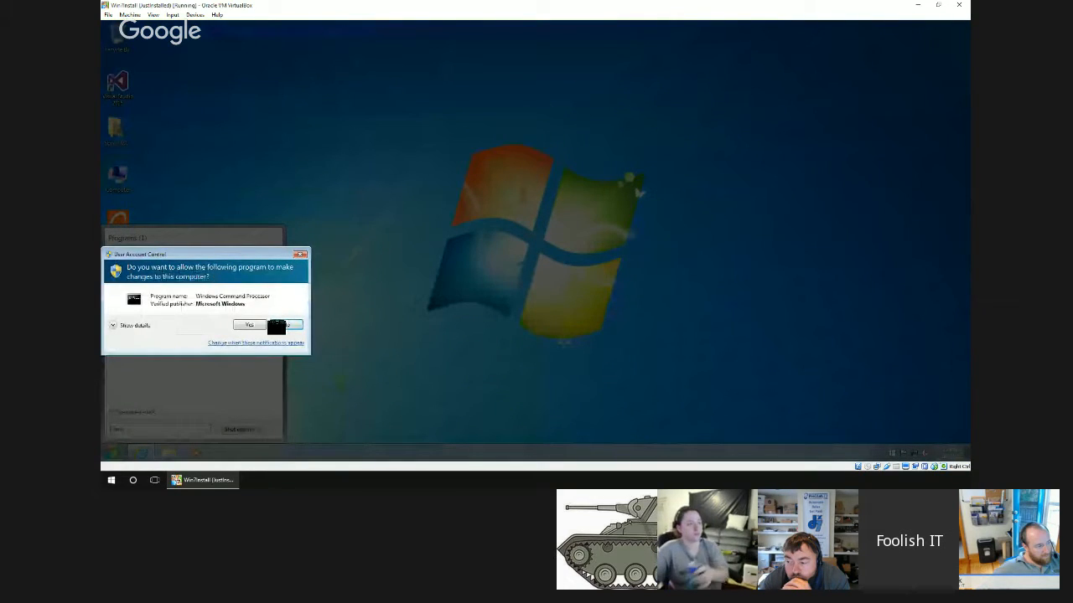
left_click(249, 324)
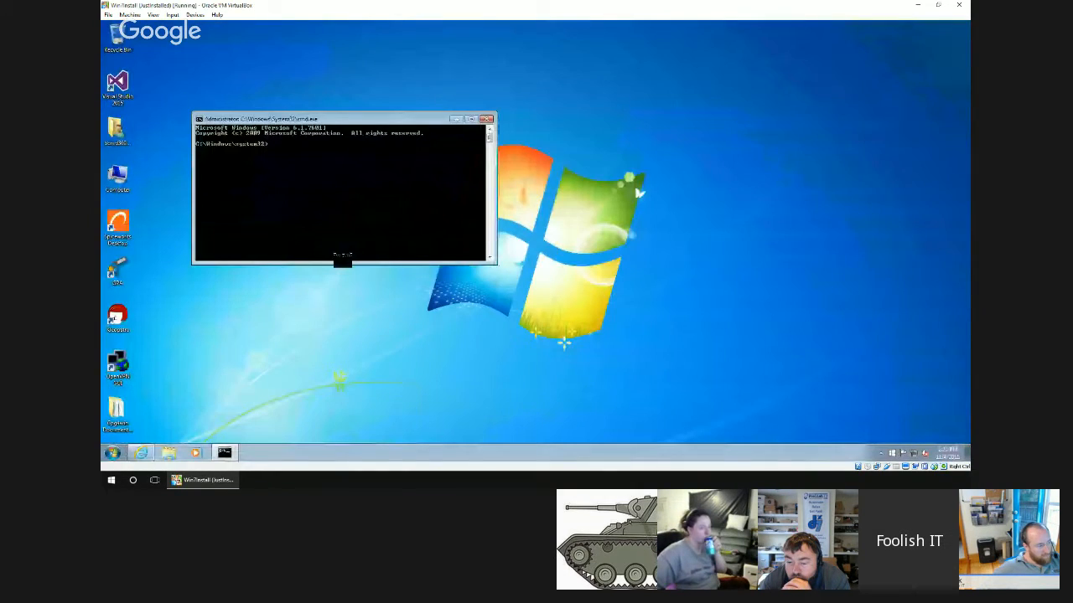
Change the elevated prompt's working directory to C:\Program Files\OpenVPN\easy-rsa.
type("cd\\")
key("Return")
type("cd pr")
key("Tab")
key("Return")
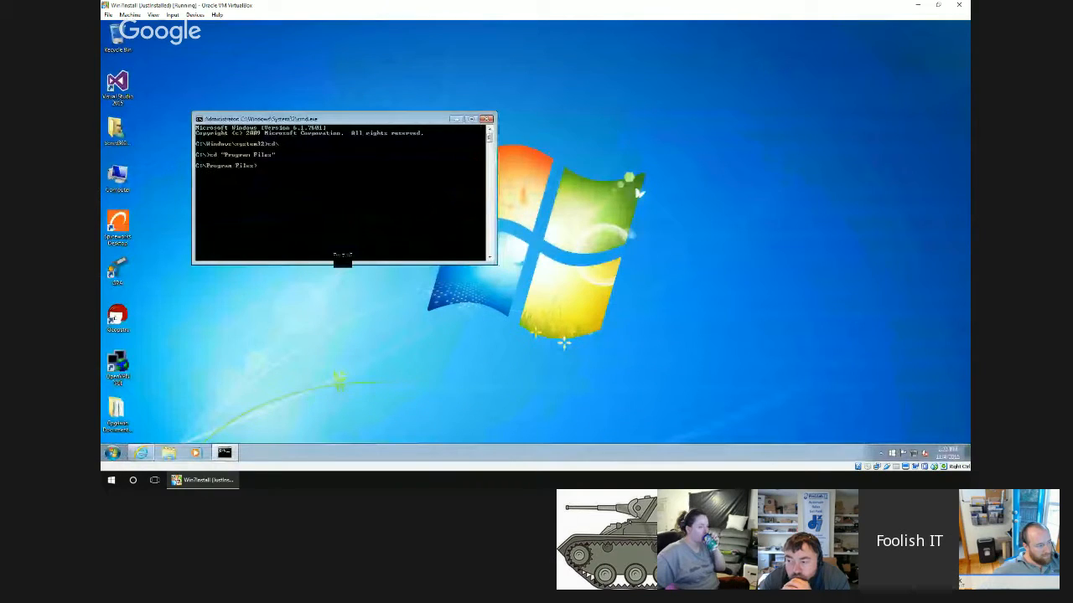
type("cd op")
key("Tab")
key("Return")
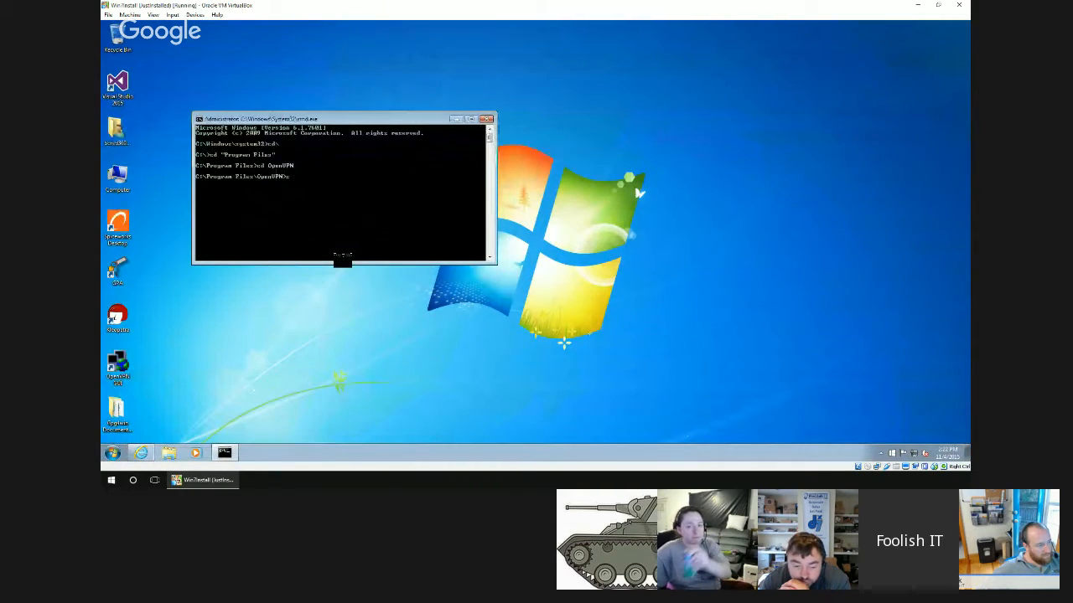
type("cd easy")
key("BackSpace")
key("BackSpace")
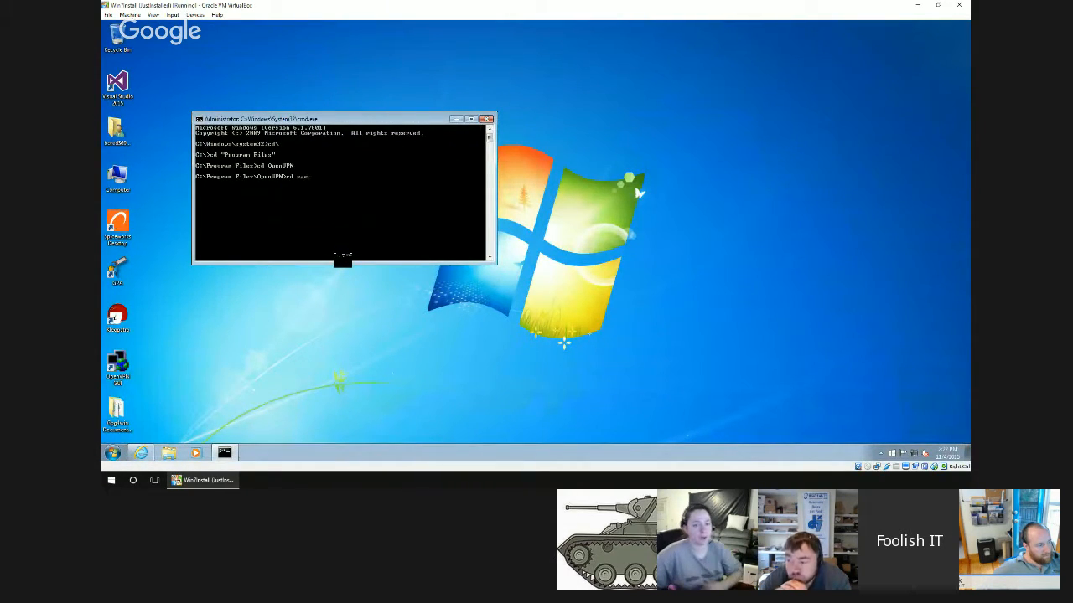
key("Tab")
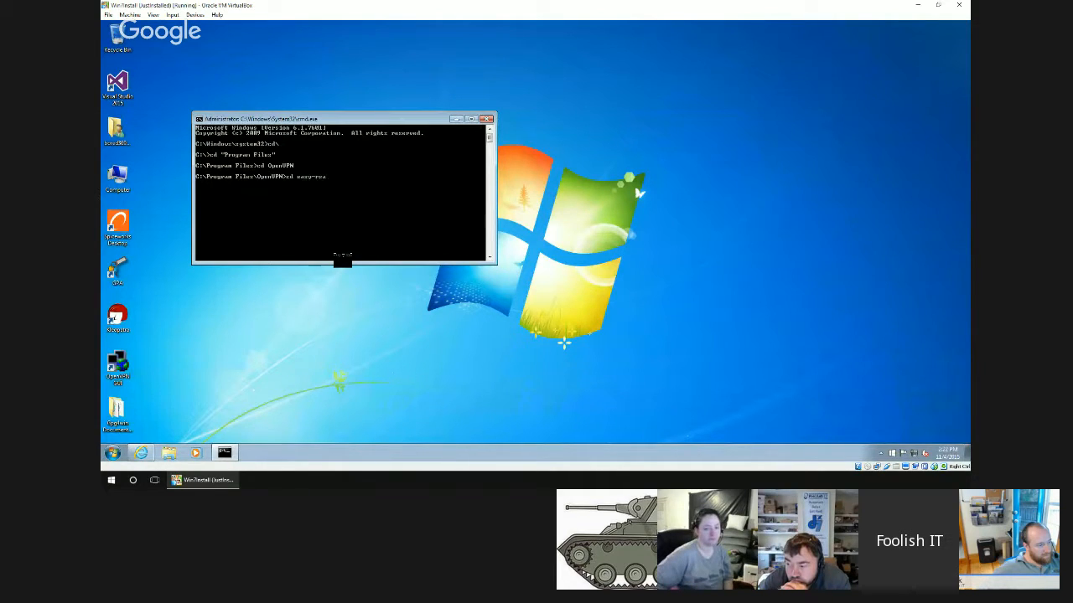
key("Return")
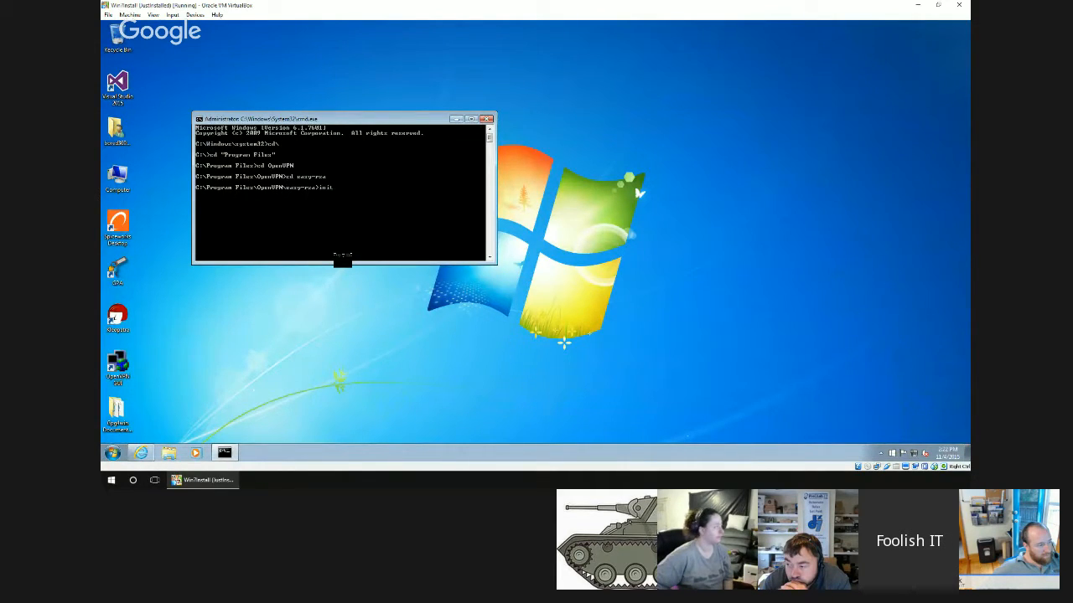
Run init-config in the easy-rsa directory to create vars.bat and openssl.cnf from their sample files.
type("init-conf")
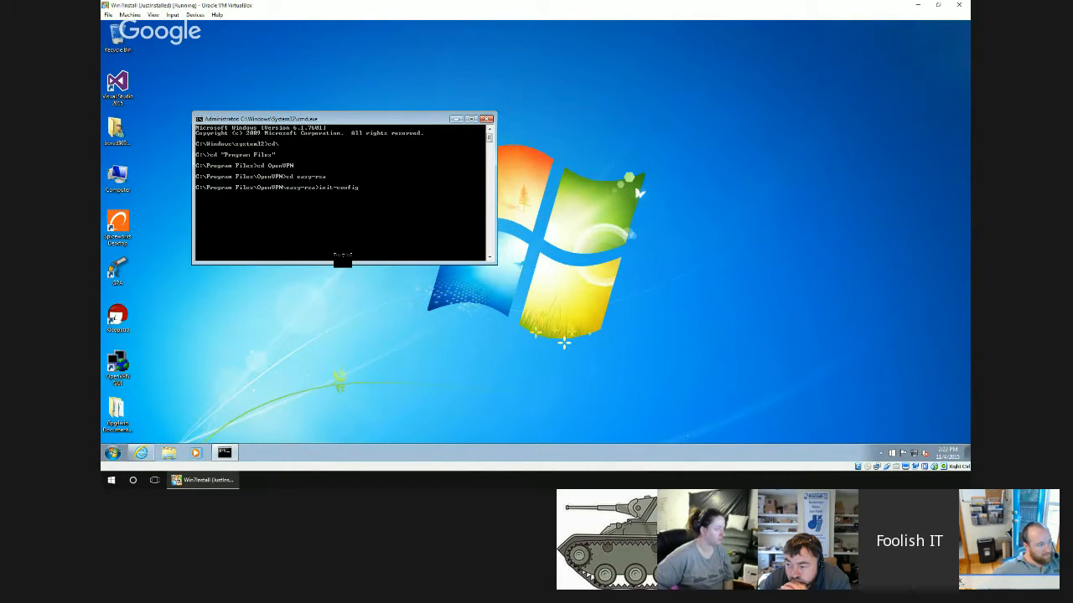
type("ig")
key("Return")
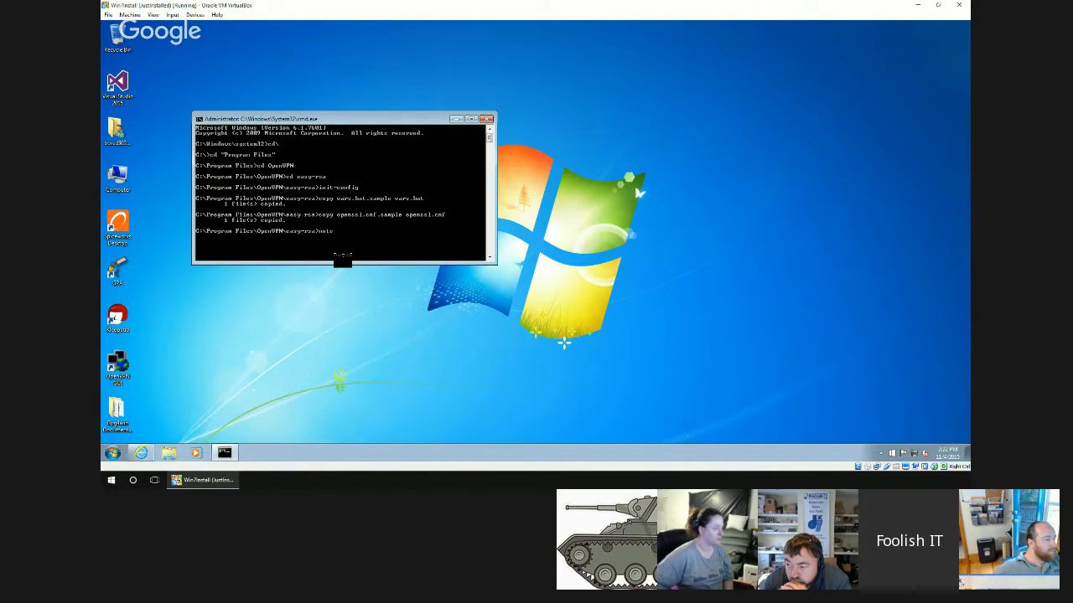
Open vars.bat from the easy-rsa directory in Notepad.
type("notepad va")
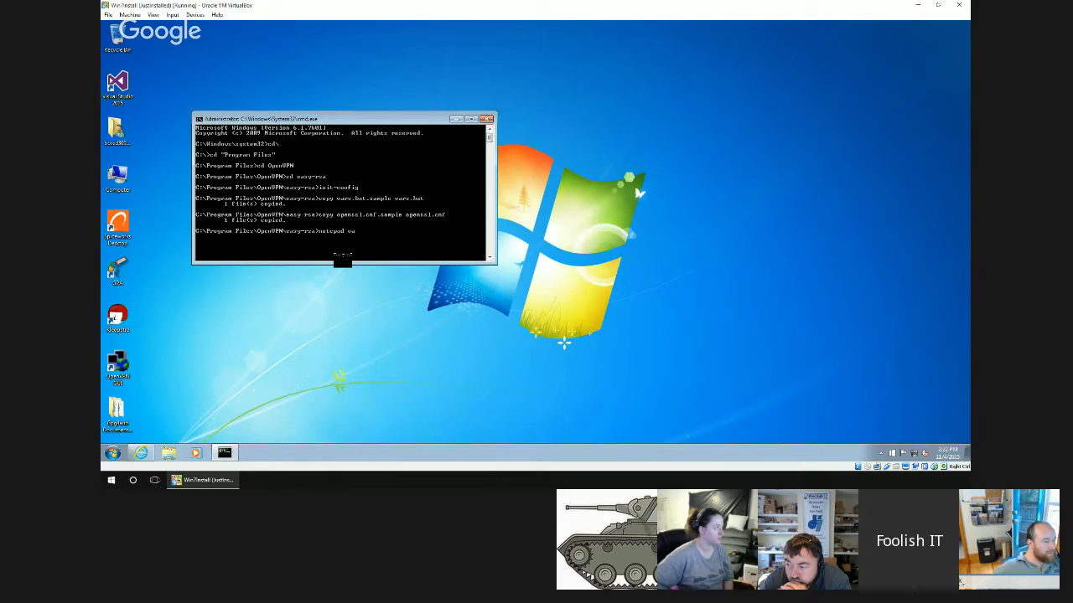
type("rs.bat")
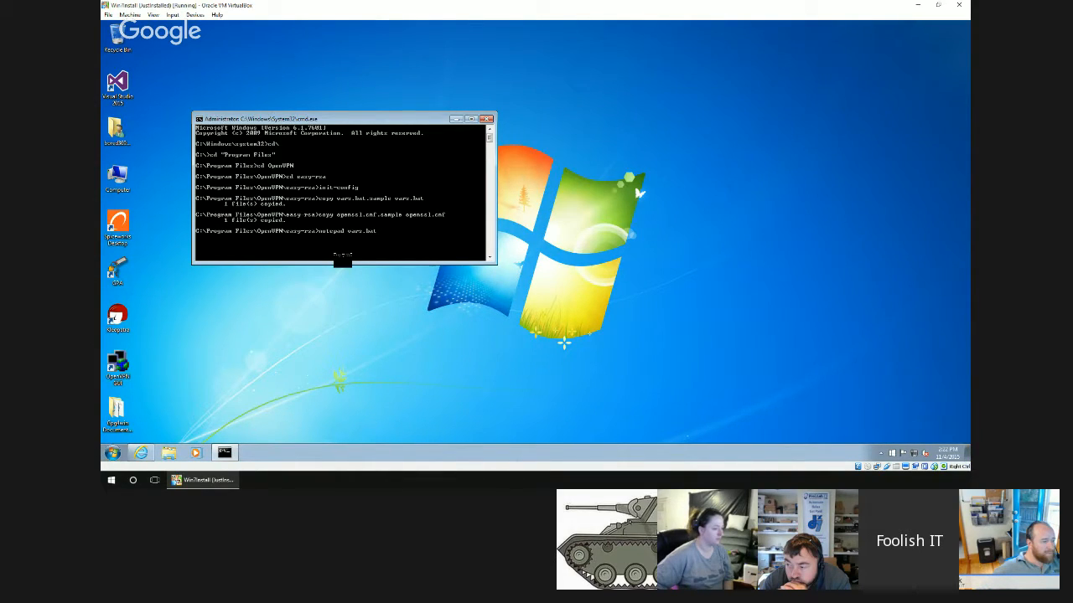
key("Return")
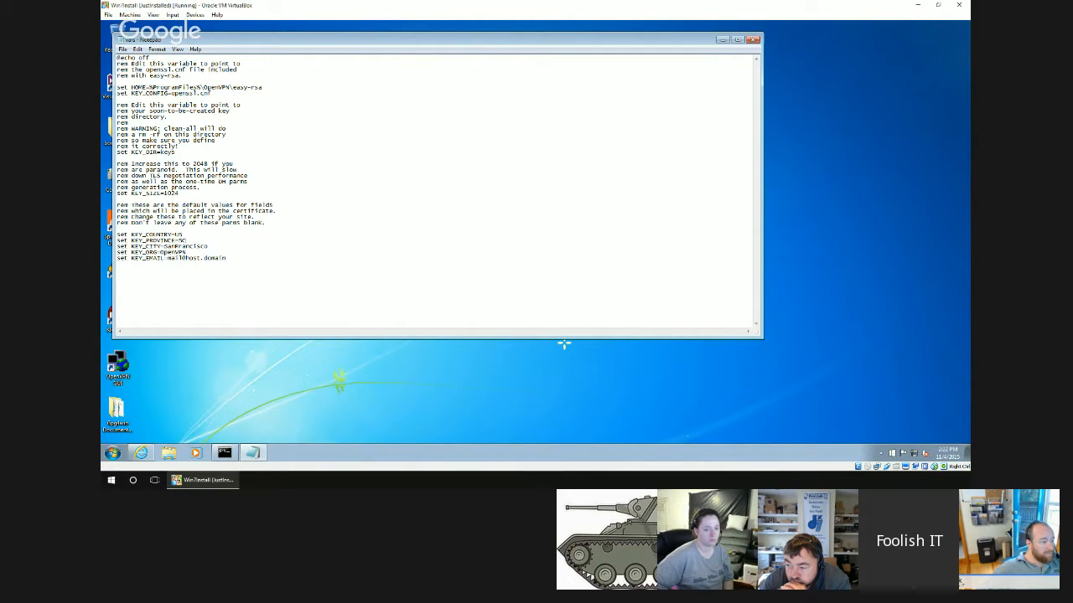
Set KEY_CITY to Columbia and KEY_ORG to OpenVPNHome in vars.bat.
key("BackSpace")
key("BackSpace")
key("BackSpace")
key("BackSpace")
key("BackSpace")
key("BackSpace")
type("Columbi")
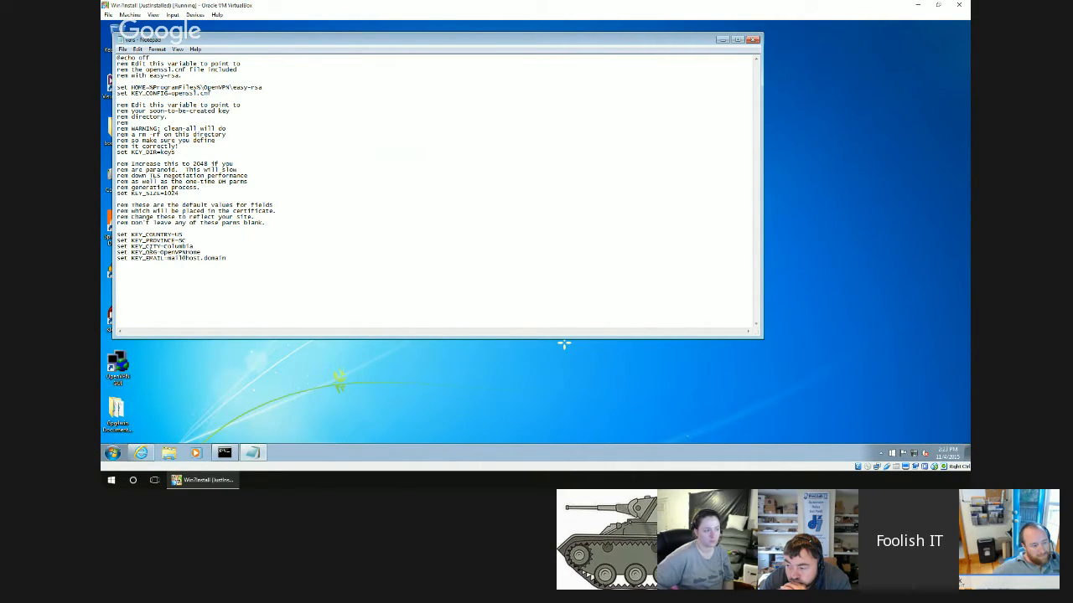
Replace the placeholder KEY_EMAIL value in vars.bat with the contact's e-mail address.
key("ctrl+shift+Left")
key("ctrl+shift+Left")
key("ctrl+shift+Right")
key("ctrl+shift+Right")
key("ctrl+shift+Left")
key("Right")
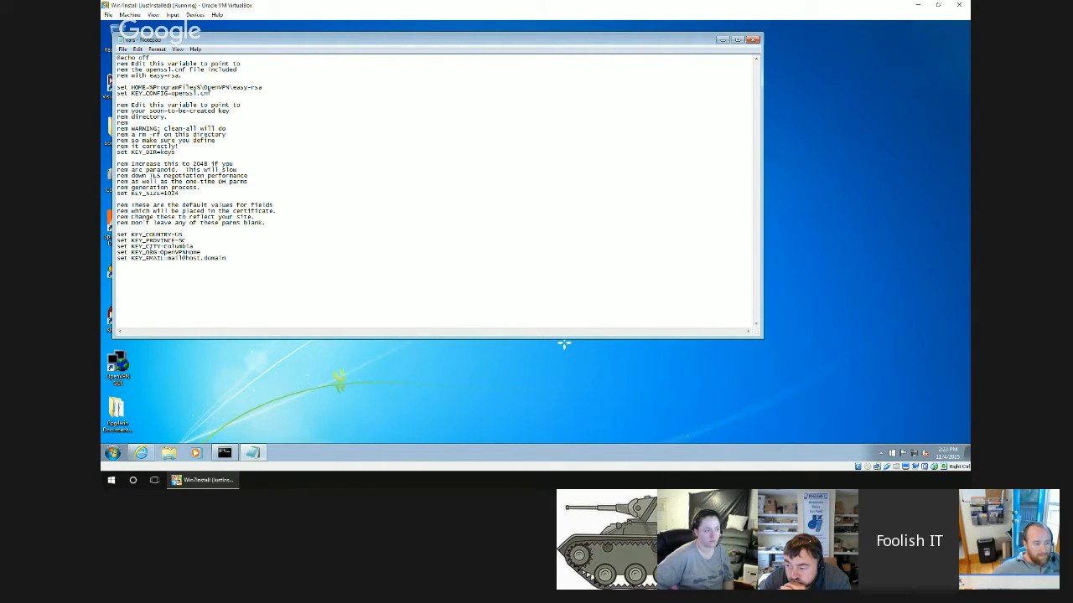
key("Delete")
key("Delete")
key("Delete")
key("Delete")
key("Delete")
key("Delete")
key("Delete")
key("Delete")
key("Delete")
key("Delete")
key("Delete")
key("Delete")
key("Delete")
key("Delete")
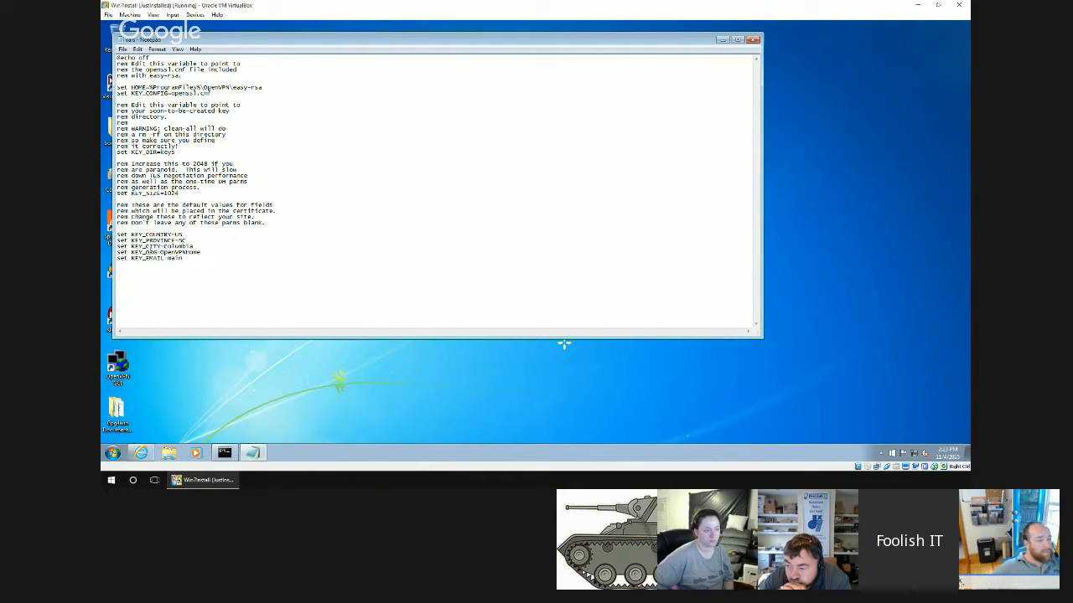
key("Delete")
key("Delete")
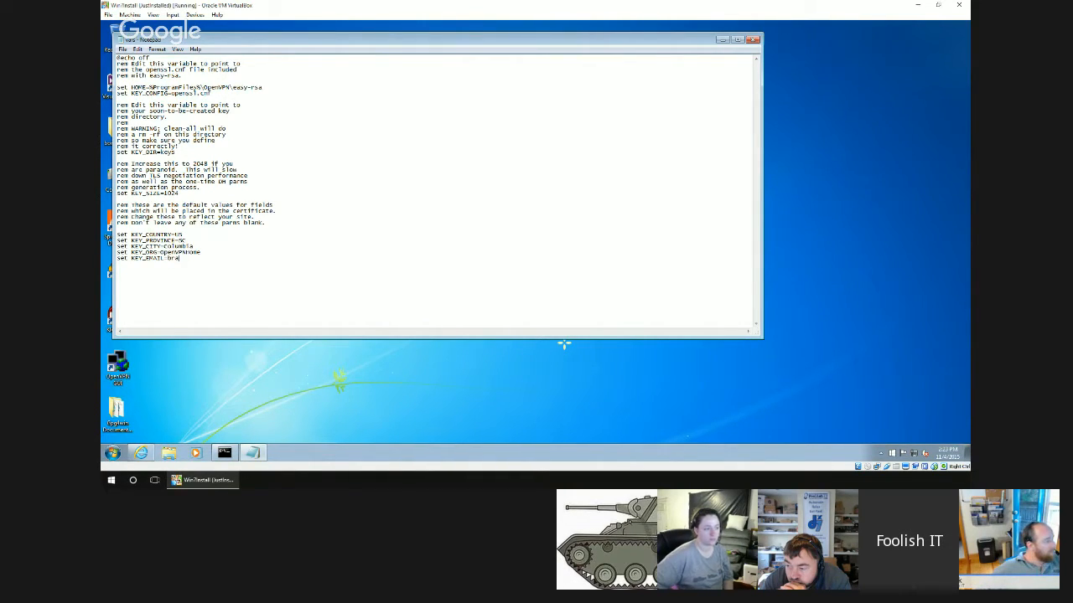
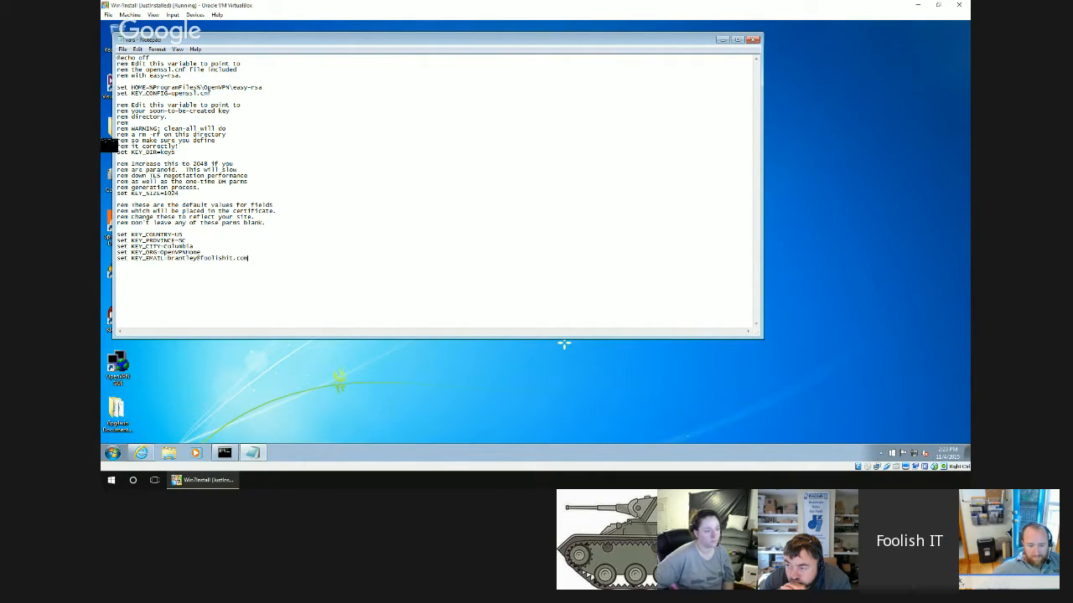
Save the edited vars.bat and close Notepad.
key("alt")
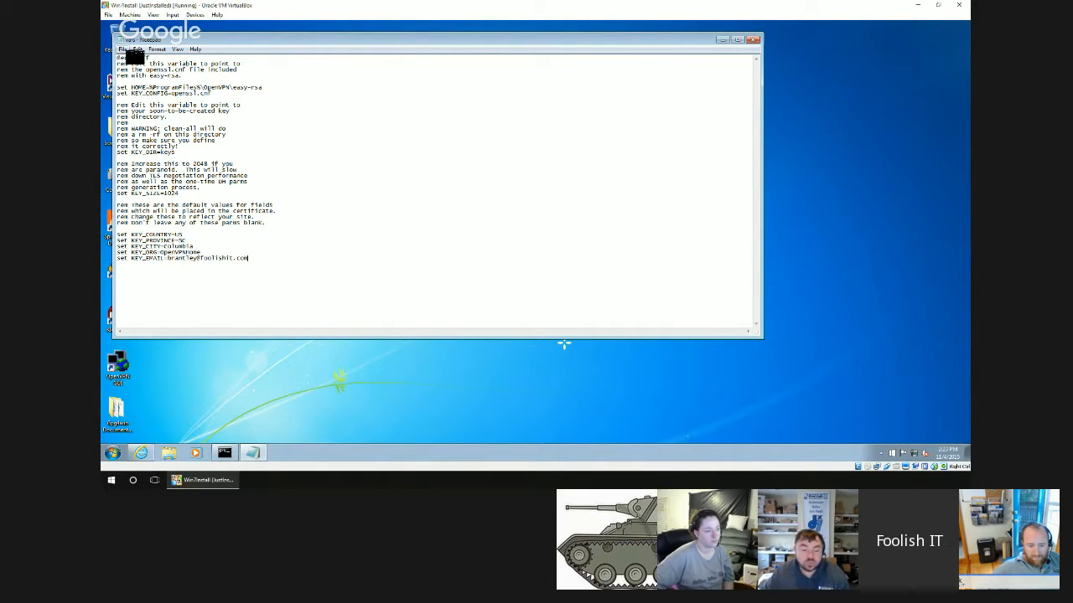
key("f")
key("Escape")
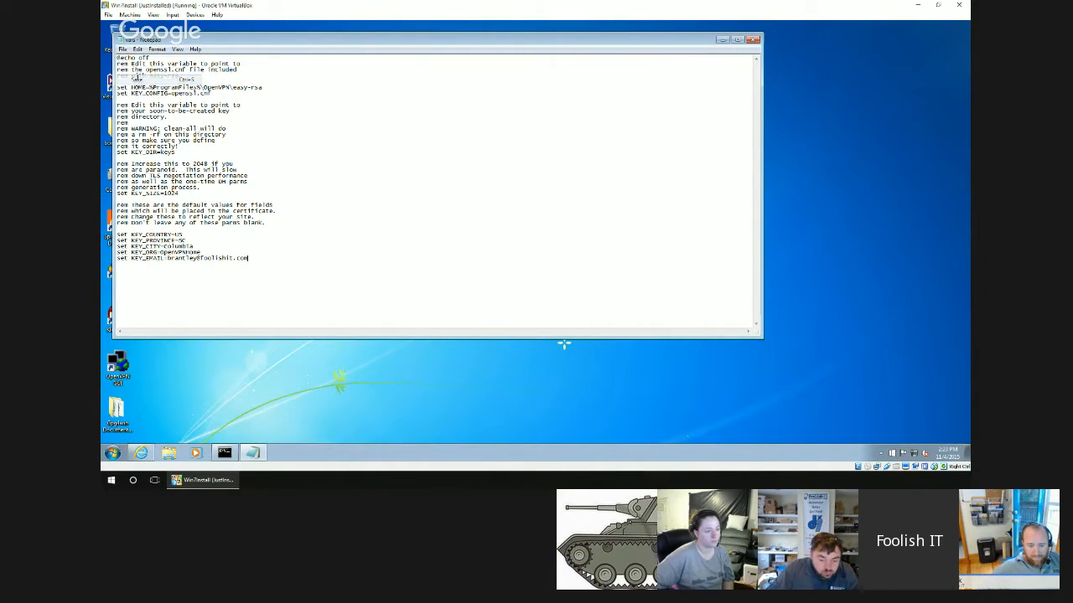
left_click(752, 39)
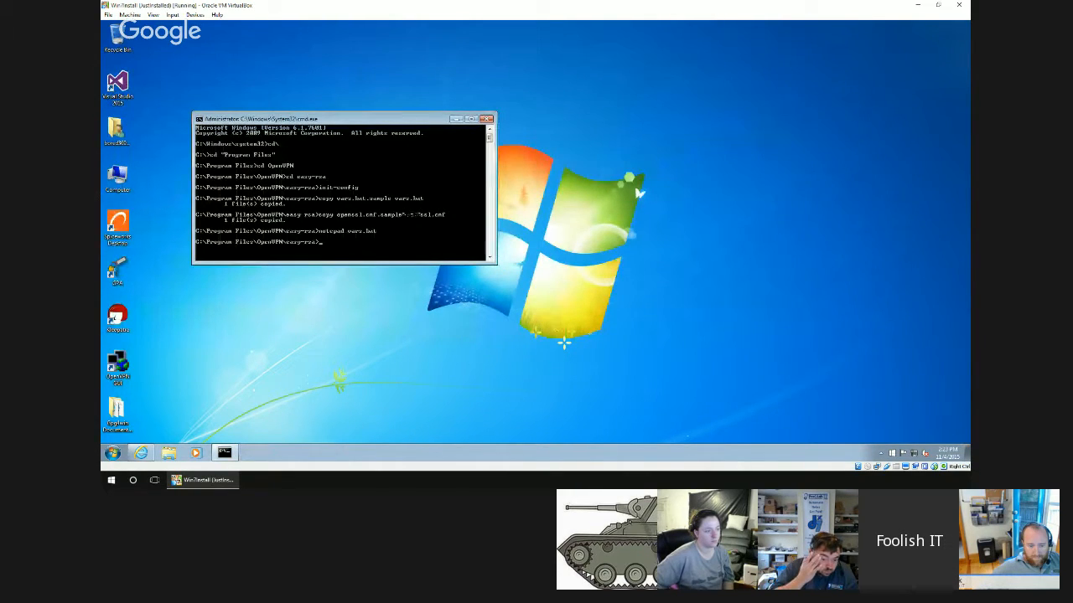
Run vars in the easy-rsa directory to load the edited variables.
type("v")
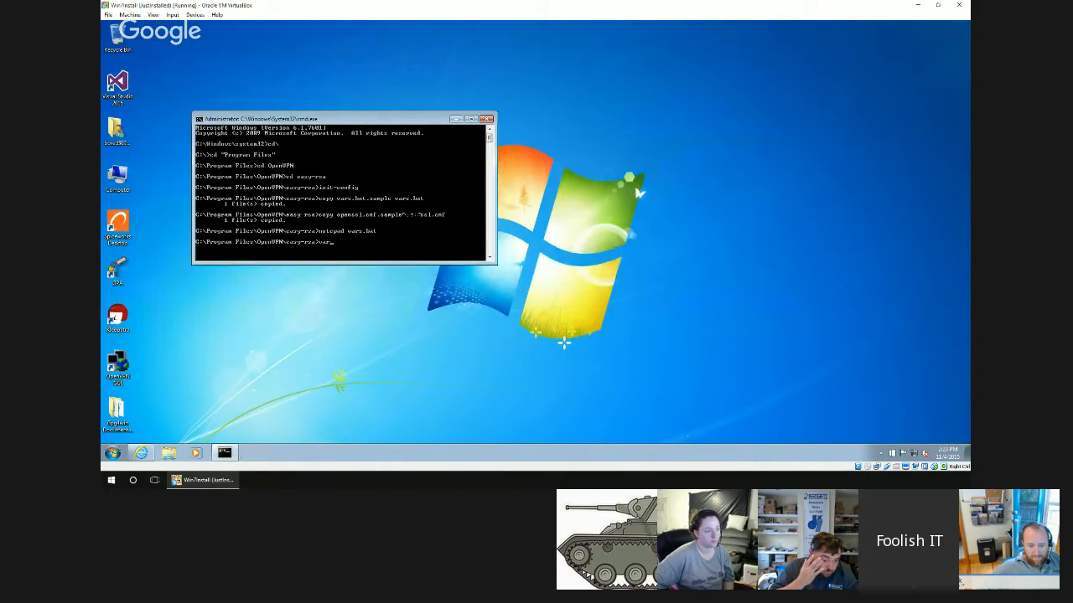
type("ar")
key("Return")
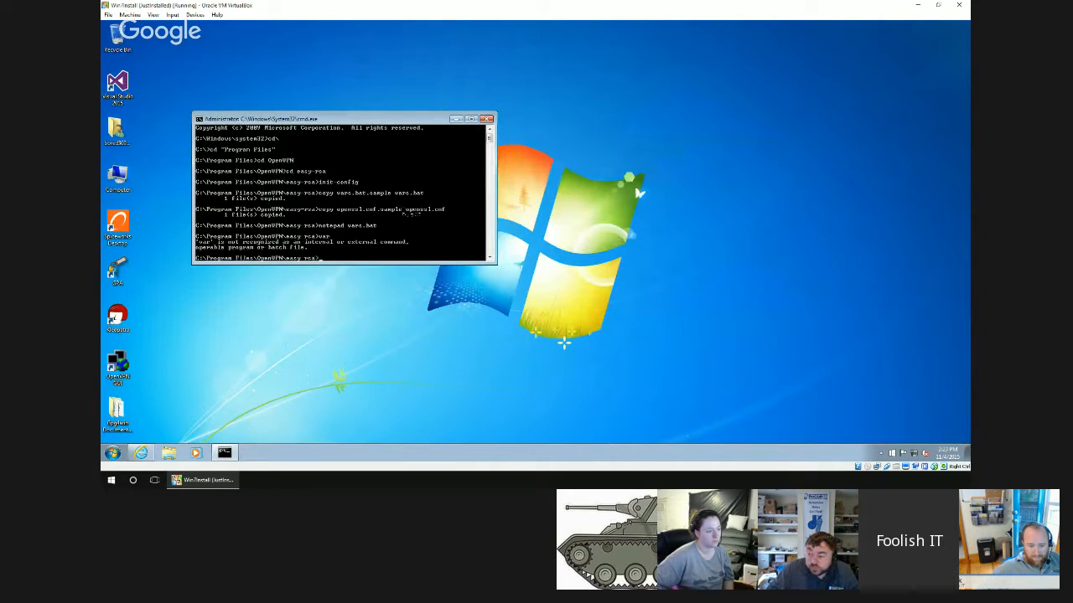
type("vars")
key("Return")
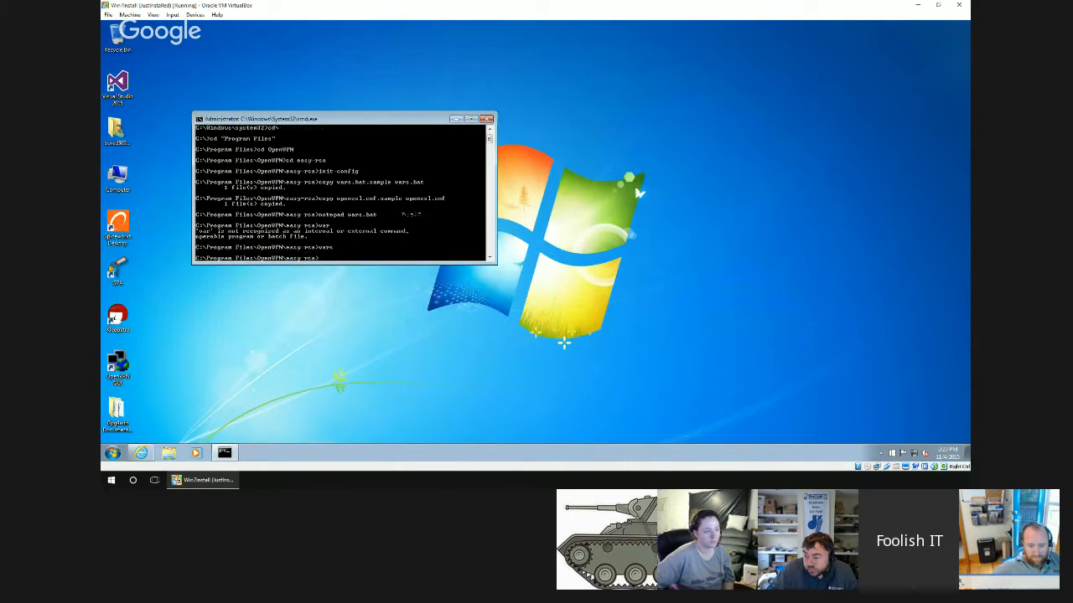
Run clean-all in the easy-rsa directory to initialise the keys folder.
type("cle")
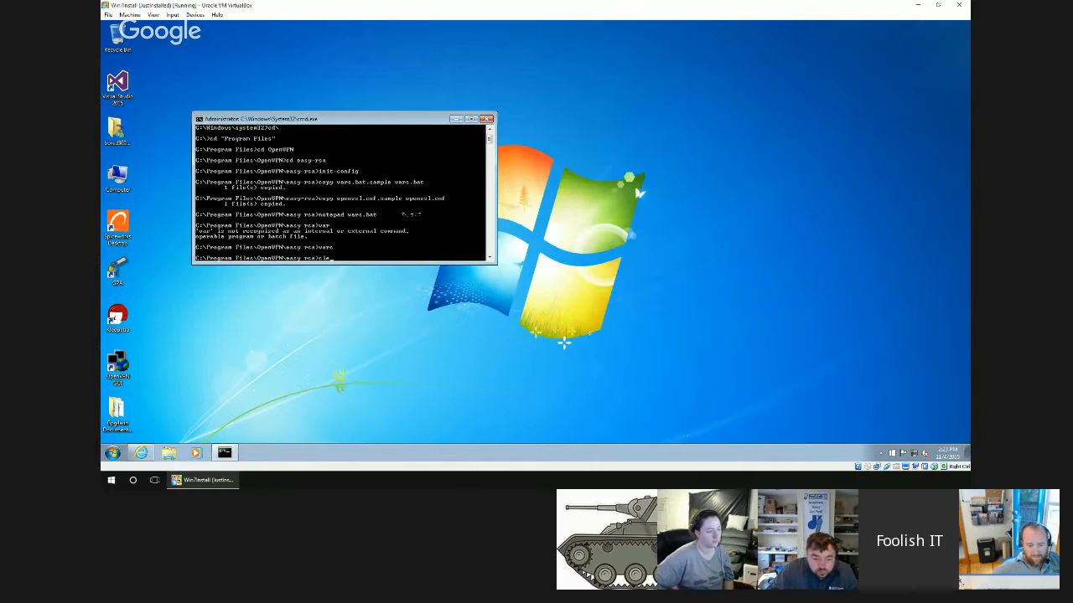
type("an")
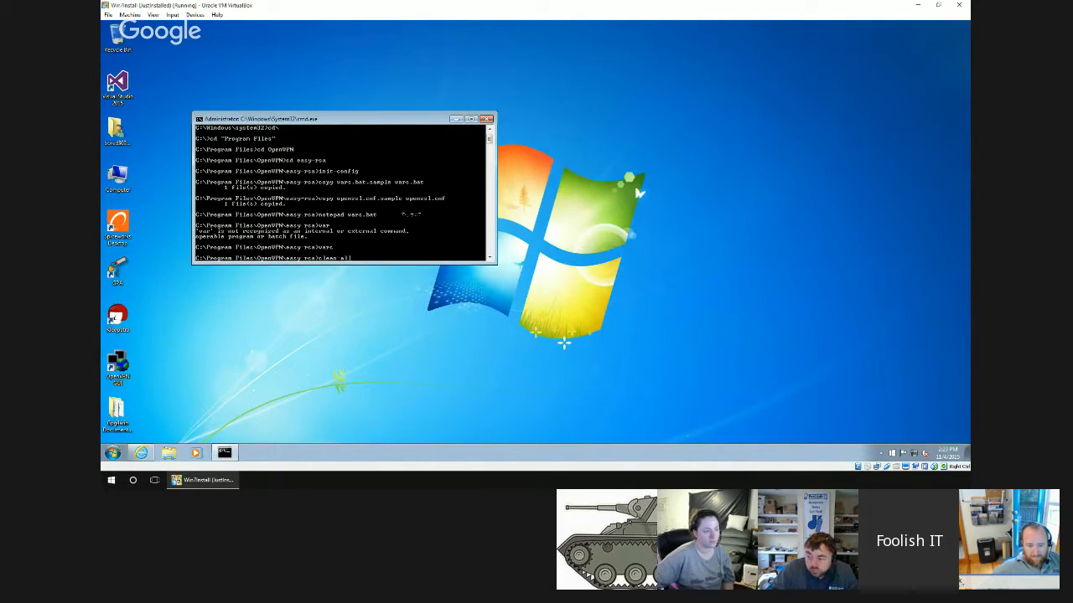
type("-all")
key("Return")
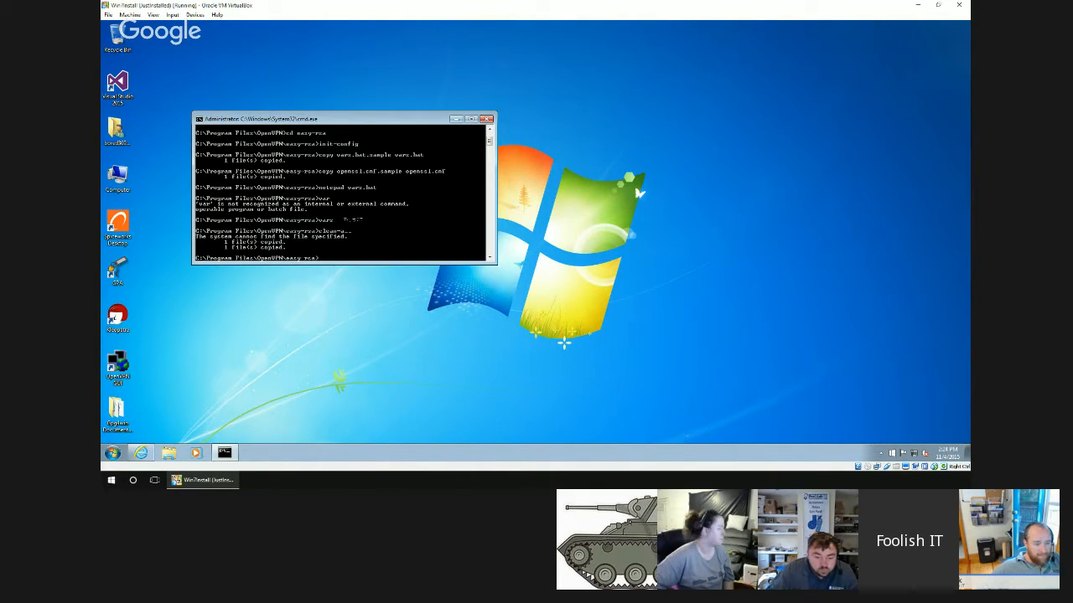
Run build-ca with country US, accepting the default state, locality and organization and leaving the organizational unit blank.
type("bu")
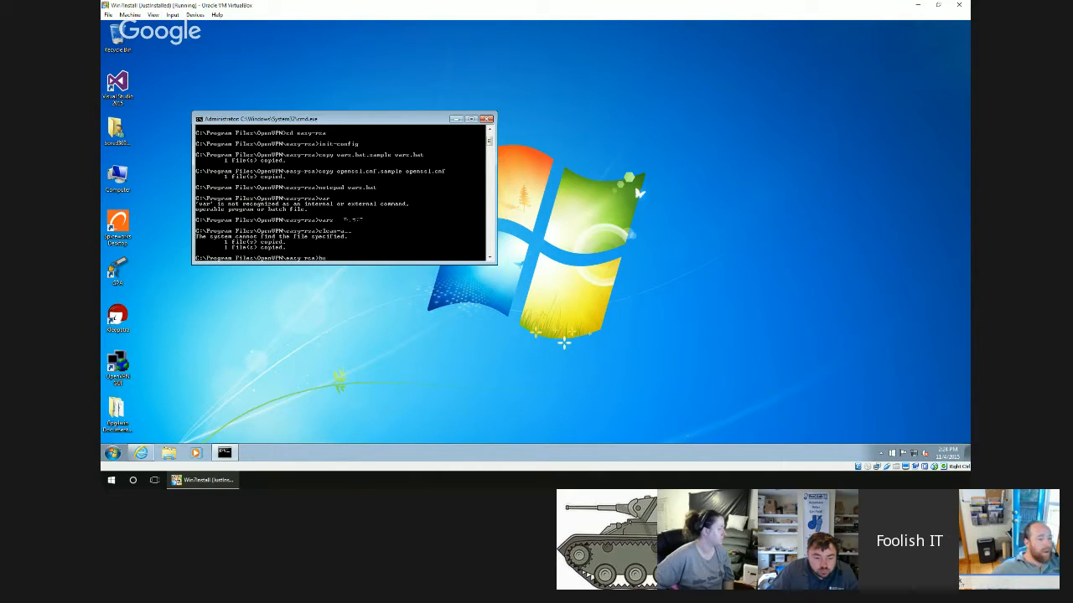
type("ild")
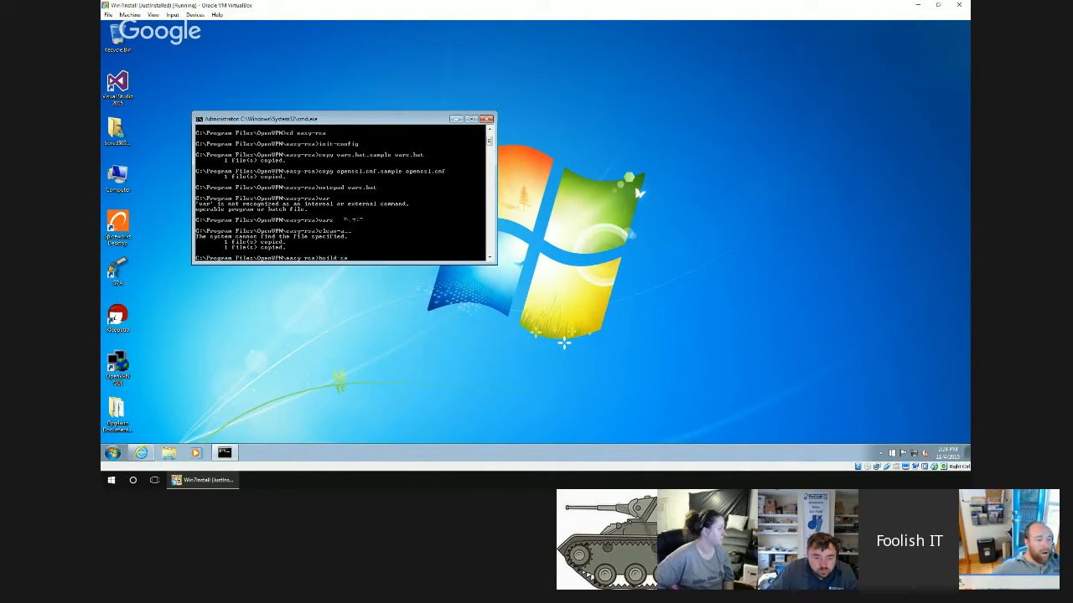
type("-ca")
key("Return")
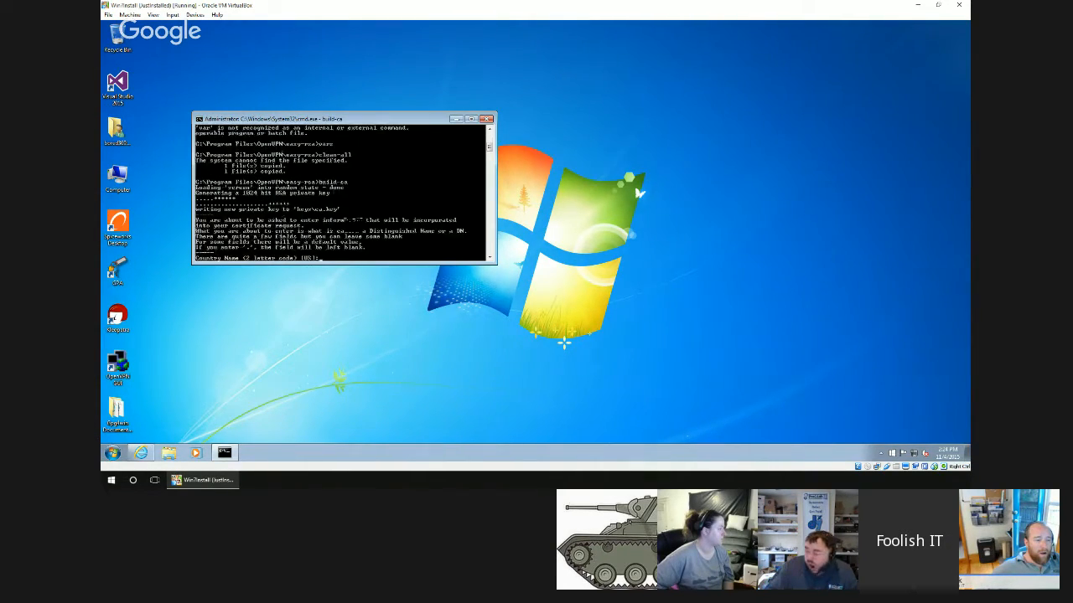
type("US")
key("Return")
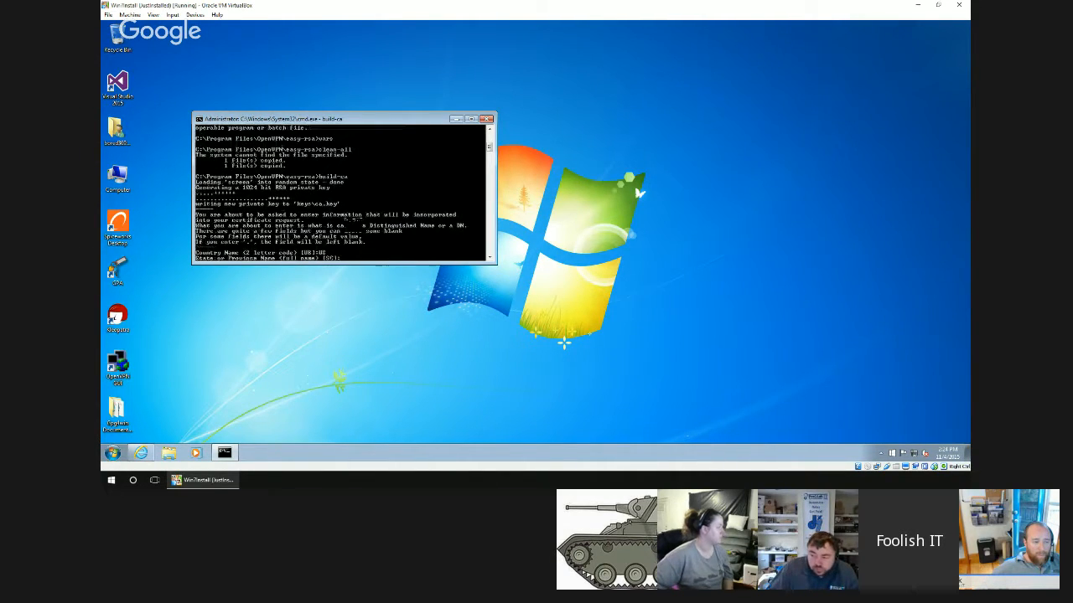
key("Return")
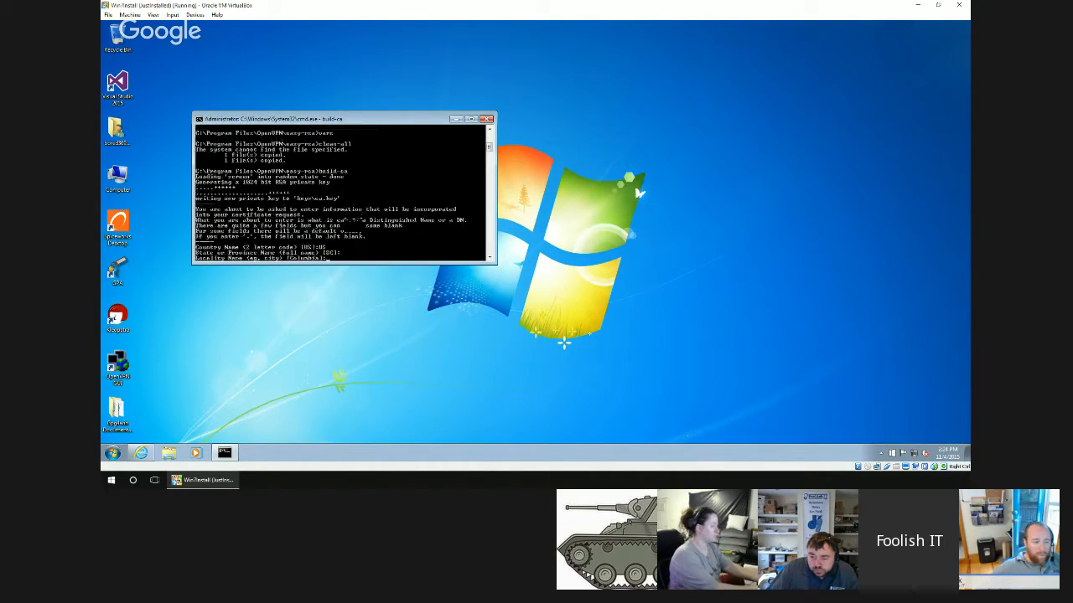
key("Return")
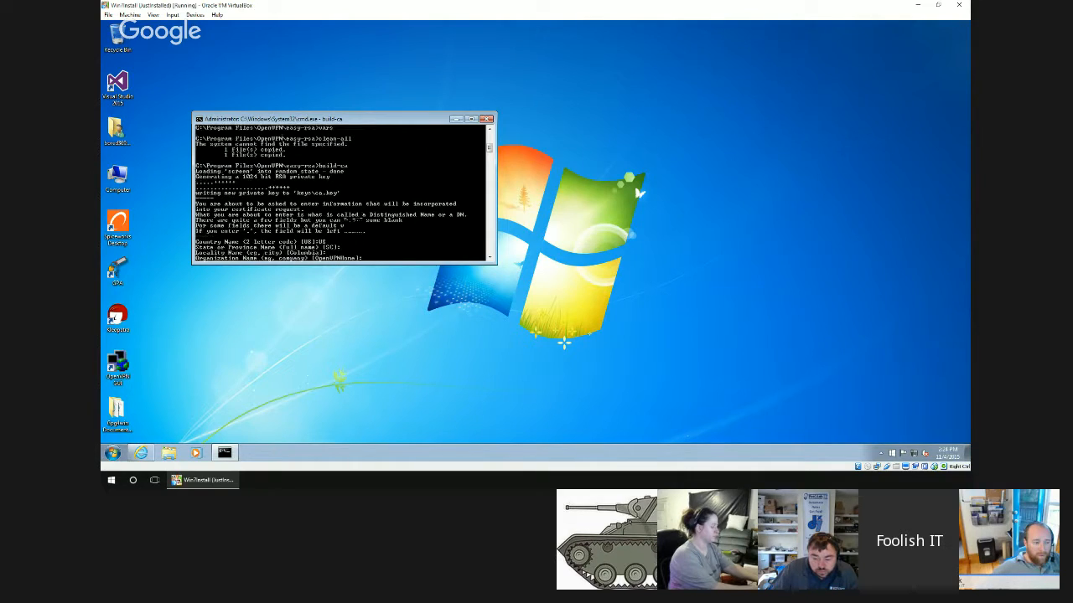
key("Return")
key("Return")
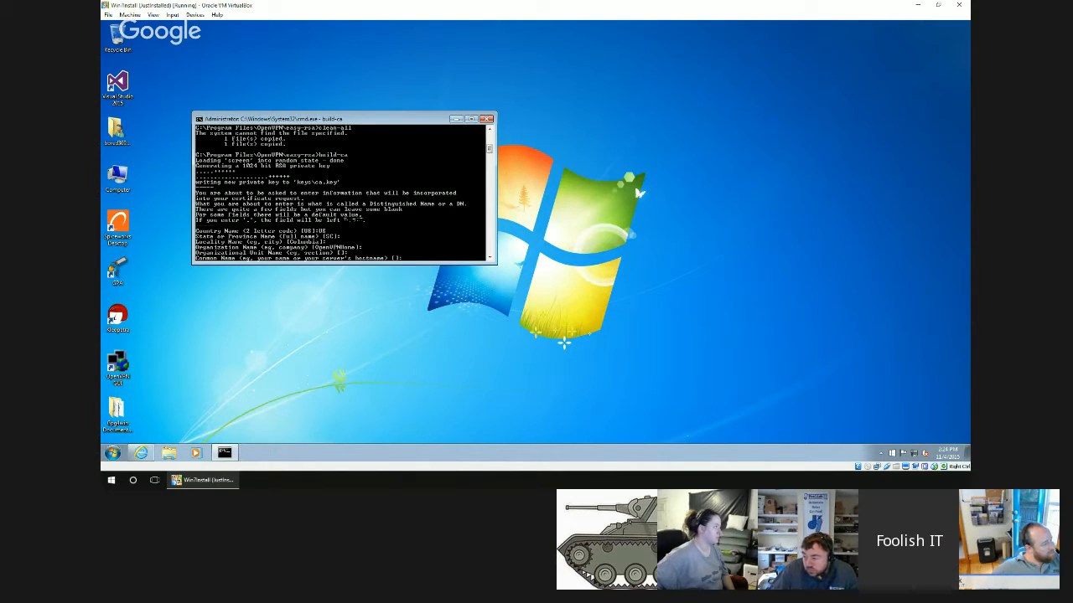
type("me.dyndns.or")
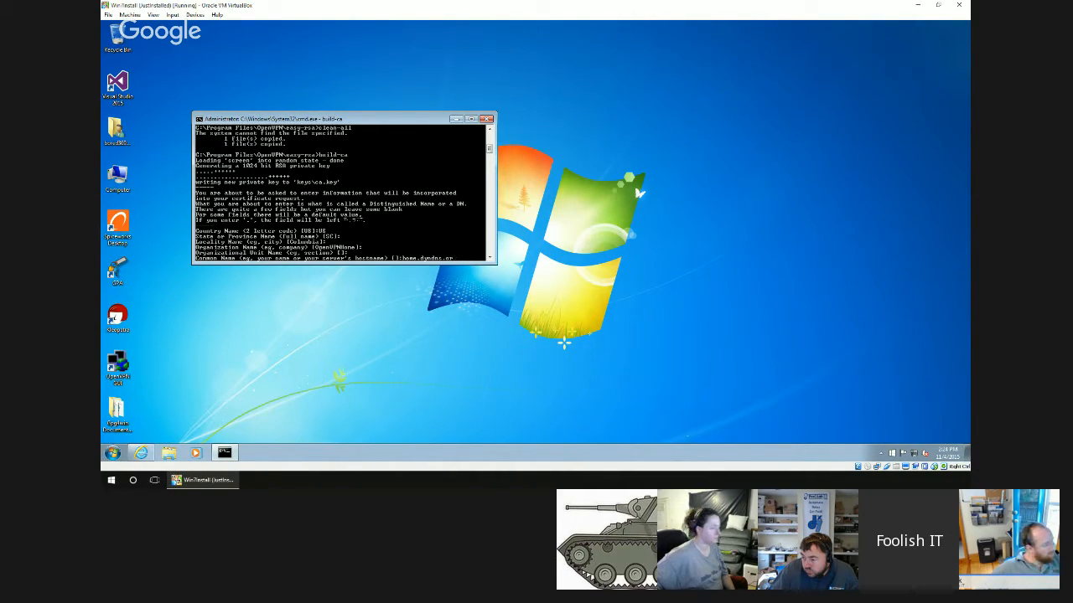
key("BackSpace")
key("BackSpace")
key("BackSpace")
key("BackSpace")
key("BackSpace")
key("BackSpace")
key("BackSpace")
key("BackSpace")
key("BackSpace")
key("BackSpace")
key("BackSpace")
key("BackSpace")
key("BackSpace")
key("BackSpace")
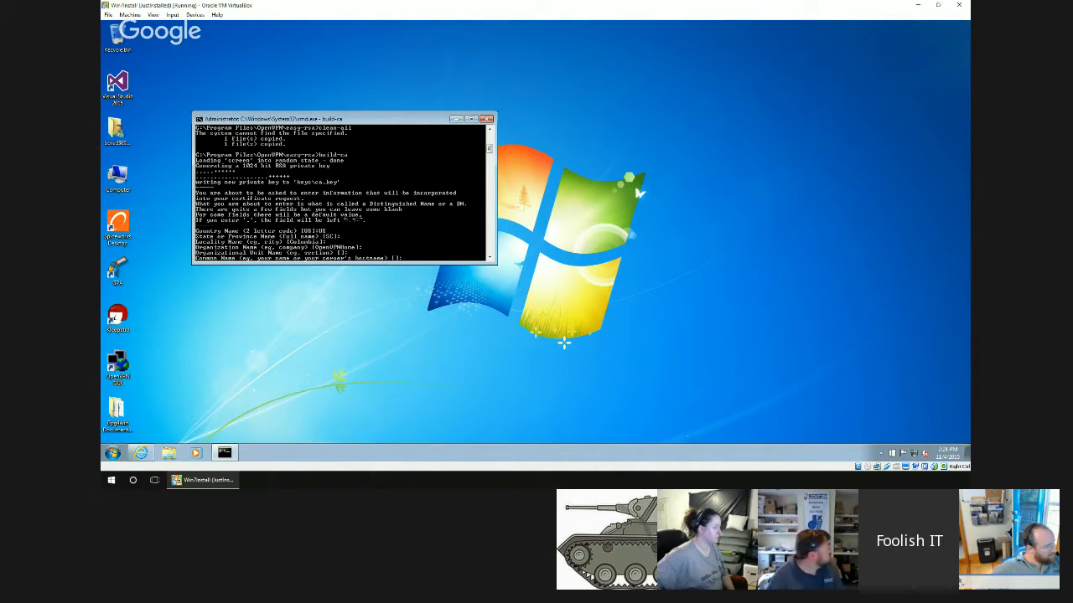
Set the CA certificate's common name to OpenVPN Home and accept the default e-mail address.
type("OpenVPN")
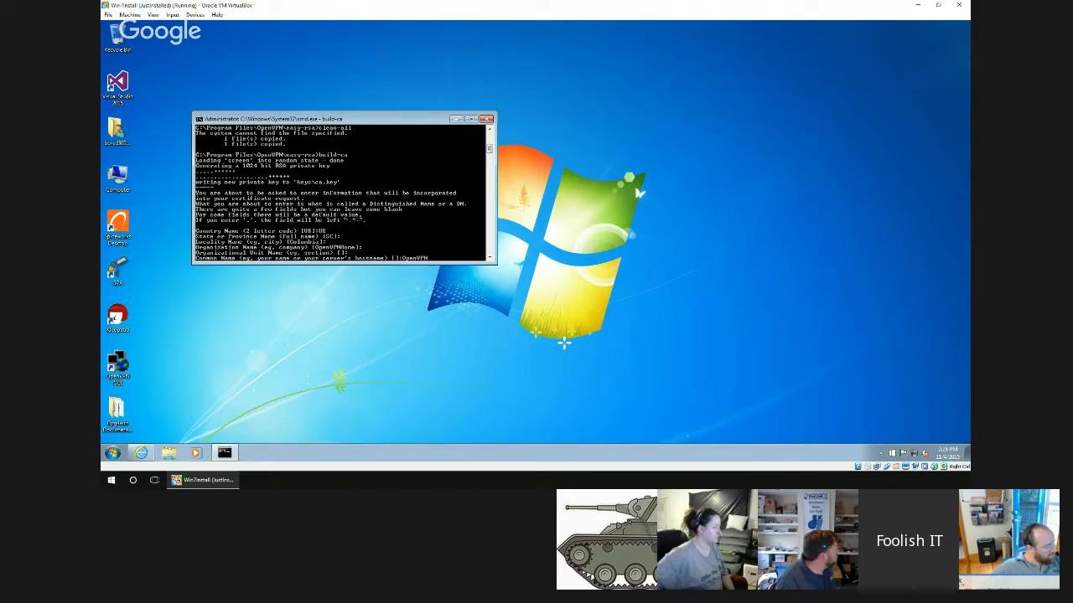
type(" Hom")
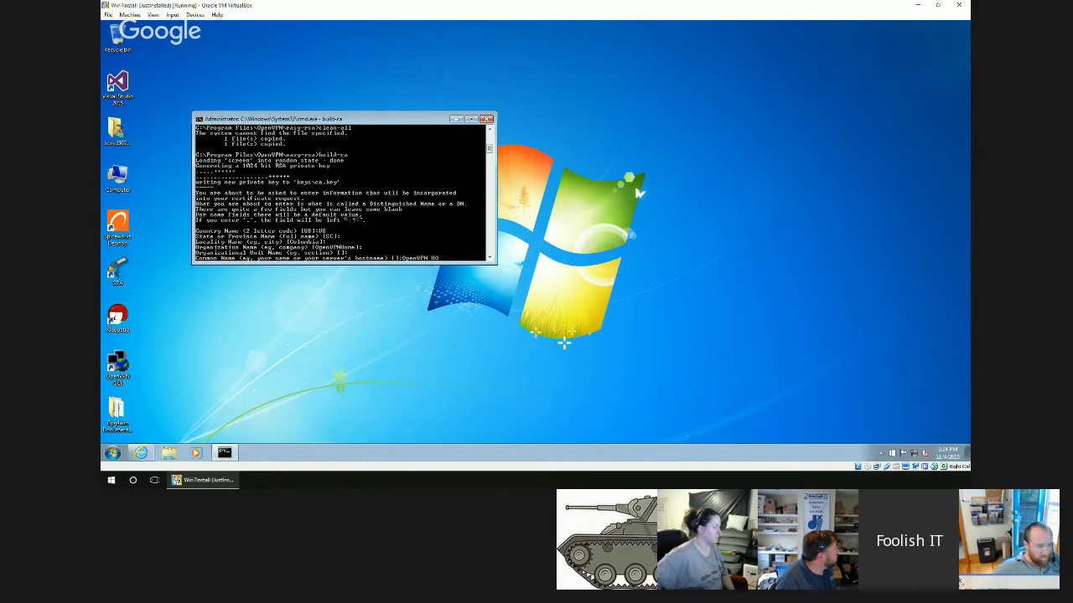
type("e")
key("Return")
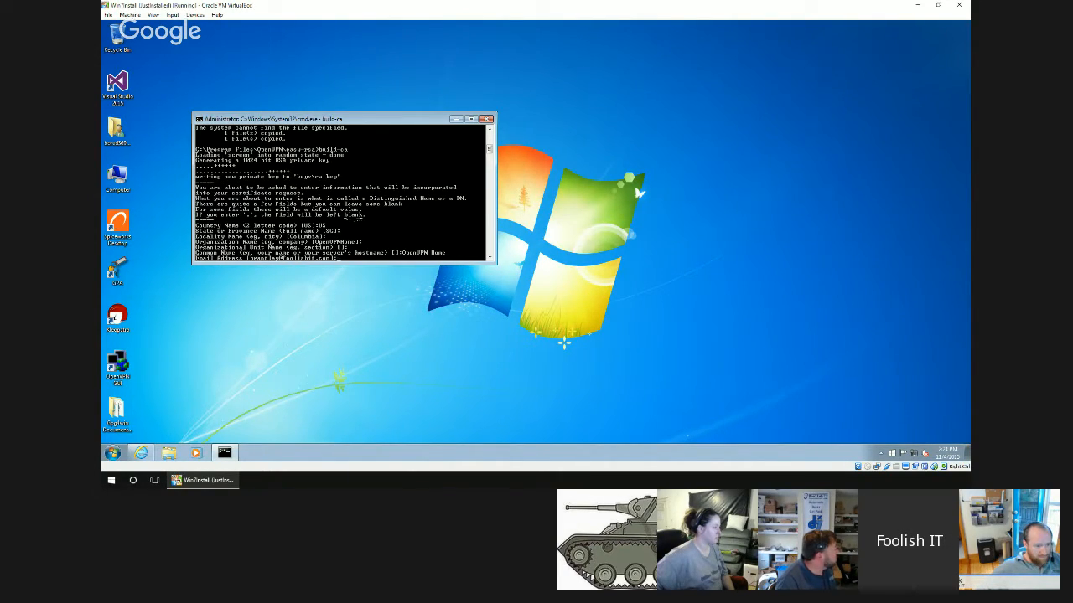
key("Return")
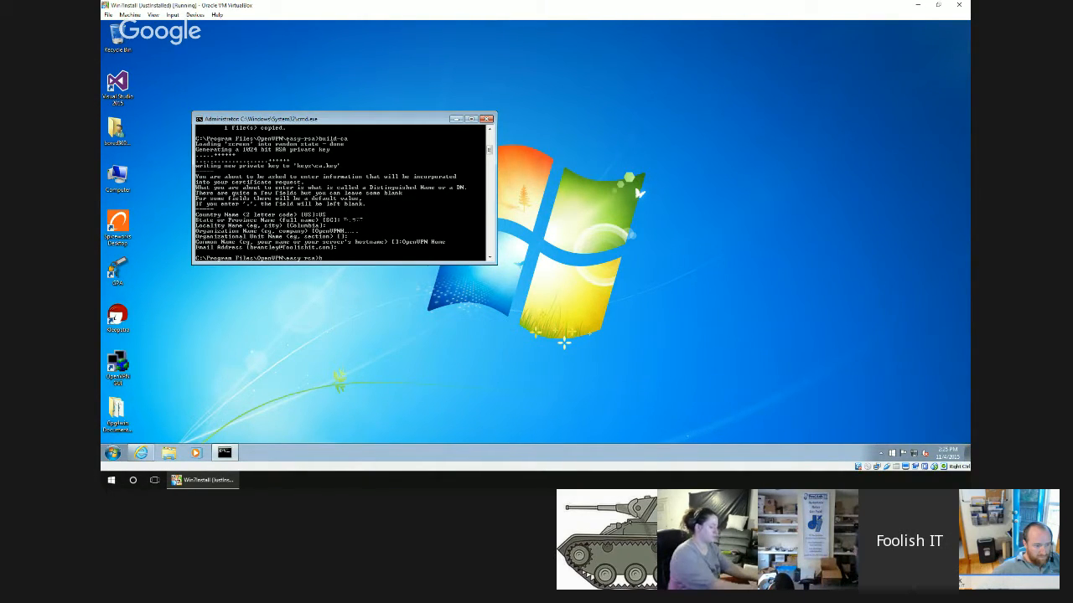
Run build-key-server server, accepting the default country, state, locality and organization and leaving the organizational unit blank.
type("build-key")
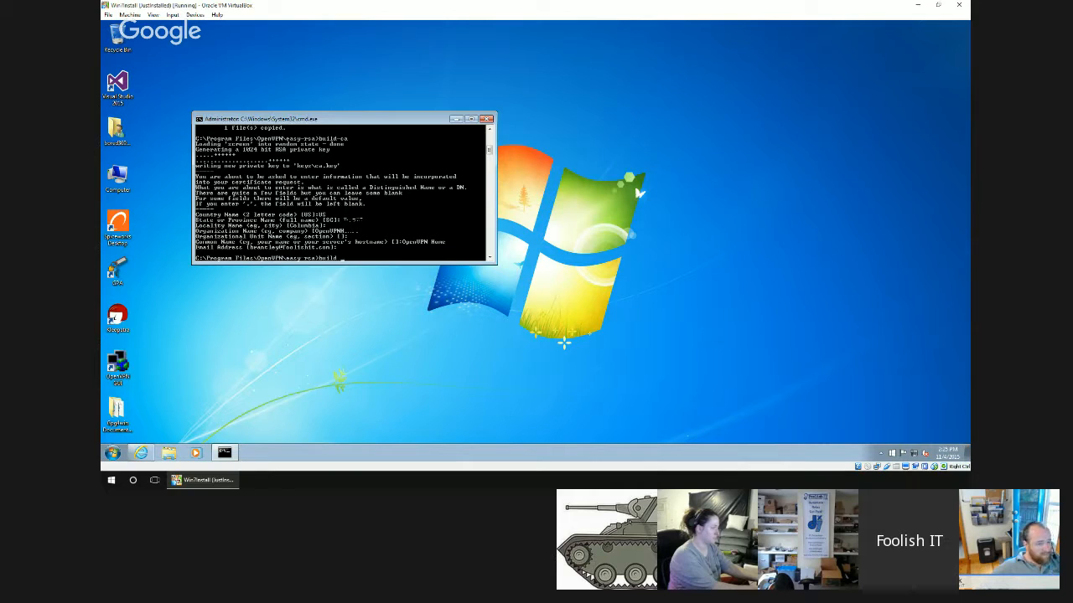
type("-server serv")
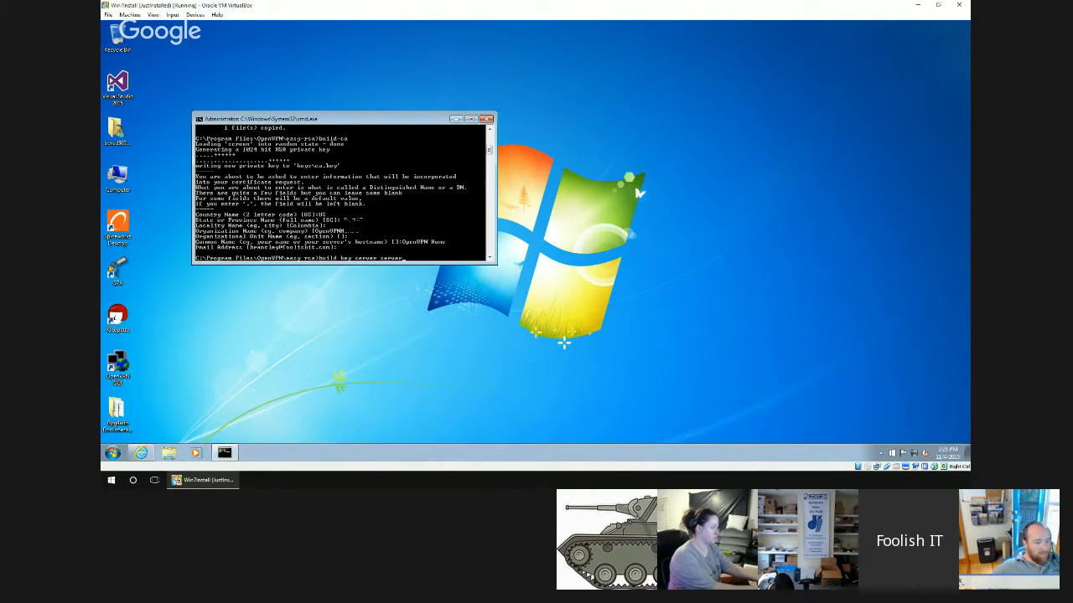
type("er")
key("Return")
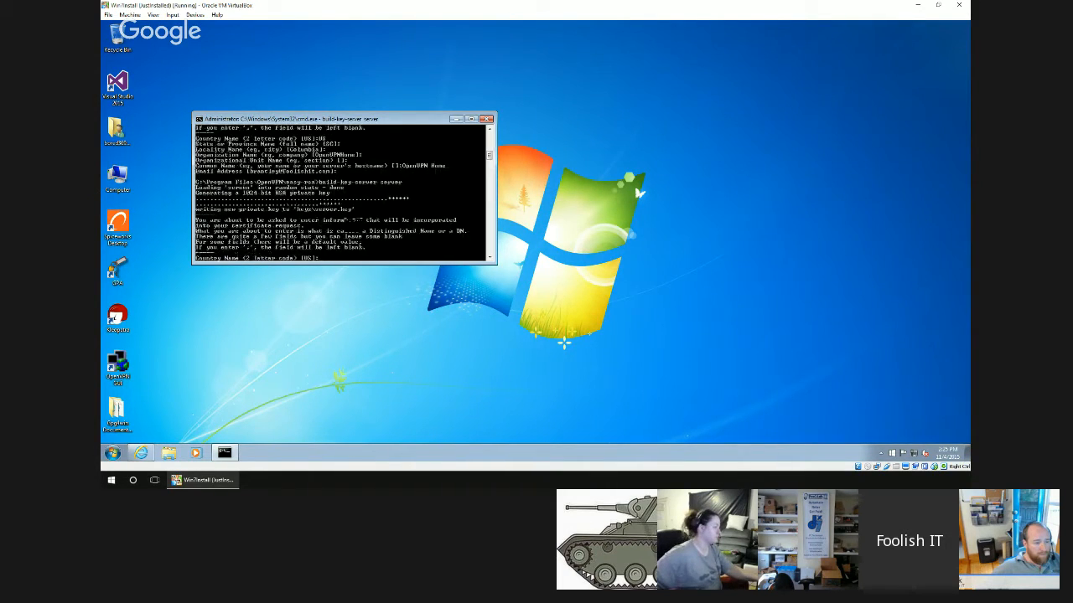
key("Return")
key("Return")
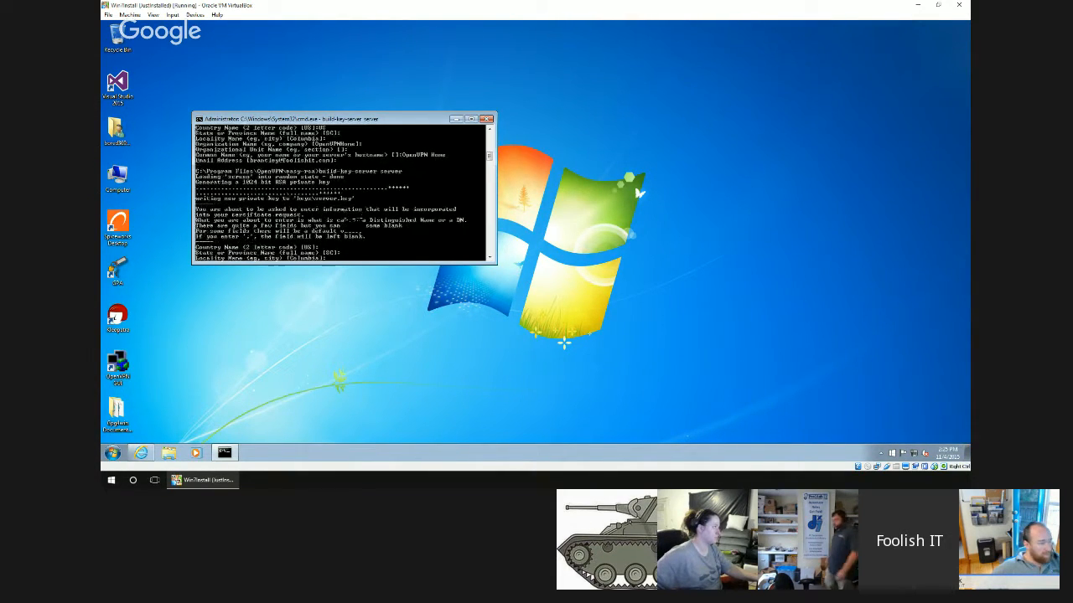
key("Return")
key("Return")
key("Return")
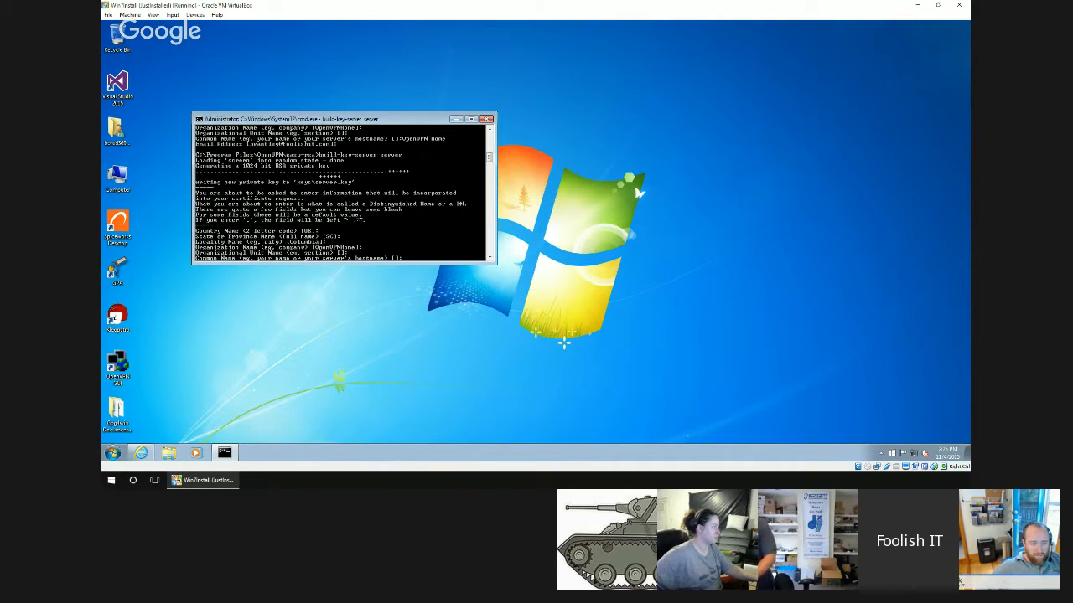
Set the server certificate's common name to OpenVPN HomeServer and accept the default e-mail address.
type("Op")
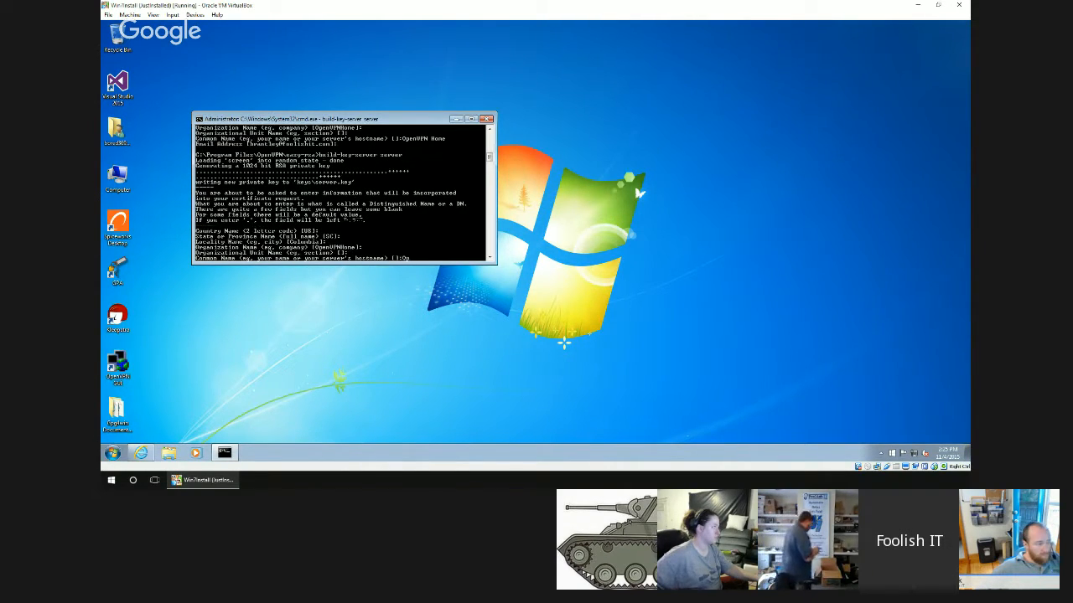
type("enVPN Home")
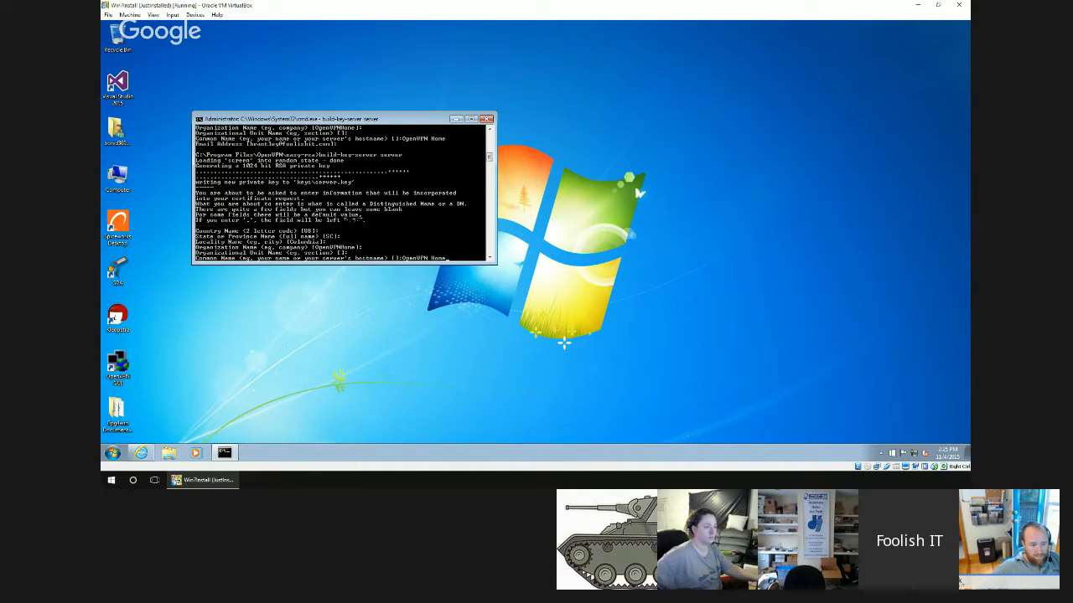
type("Server")
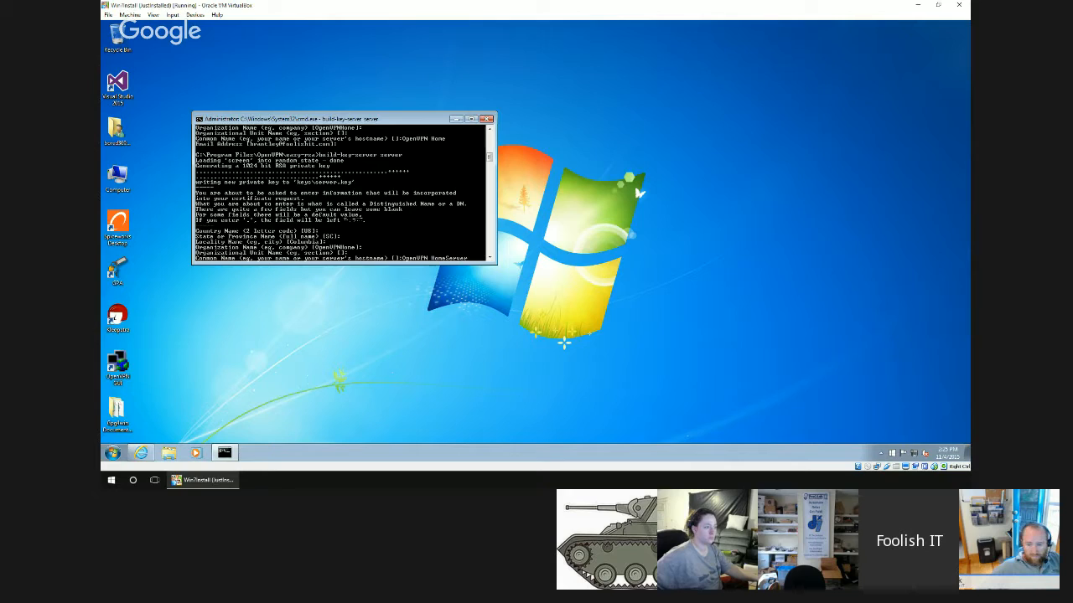
key("Return")
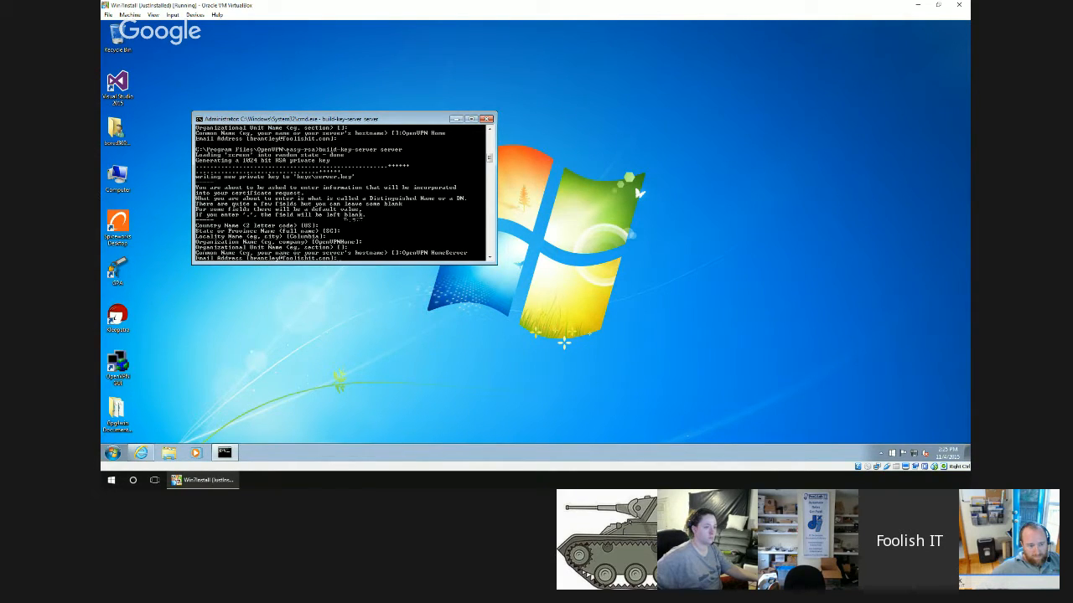
key("Return")
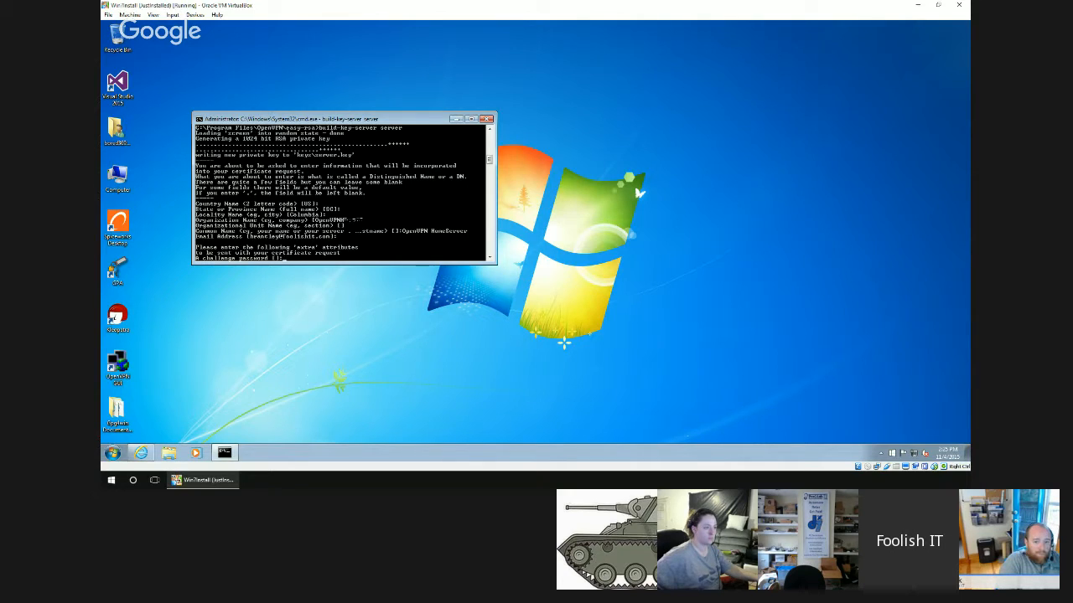
Leave the server request's challenge password and company name blank, and sign and commit the certificate.
key("Return")
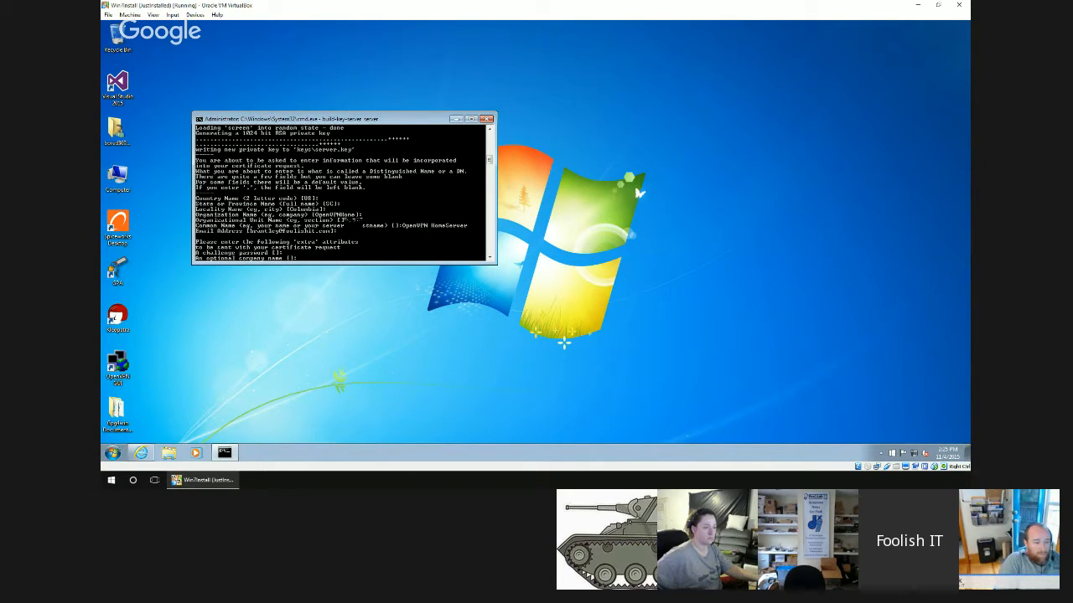
key("Return")
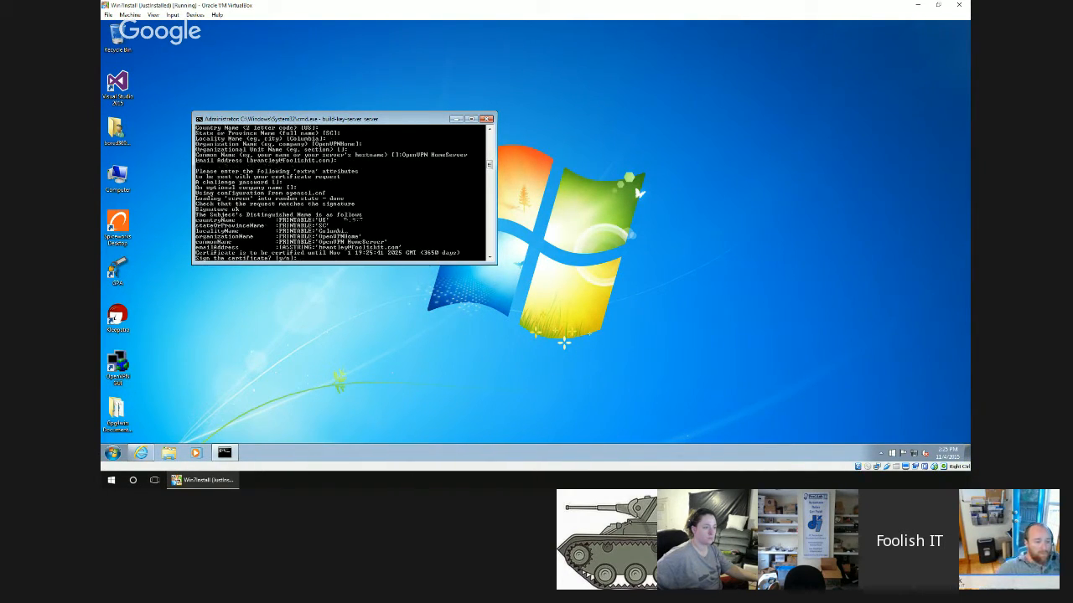
type("y")
key("Return")
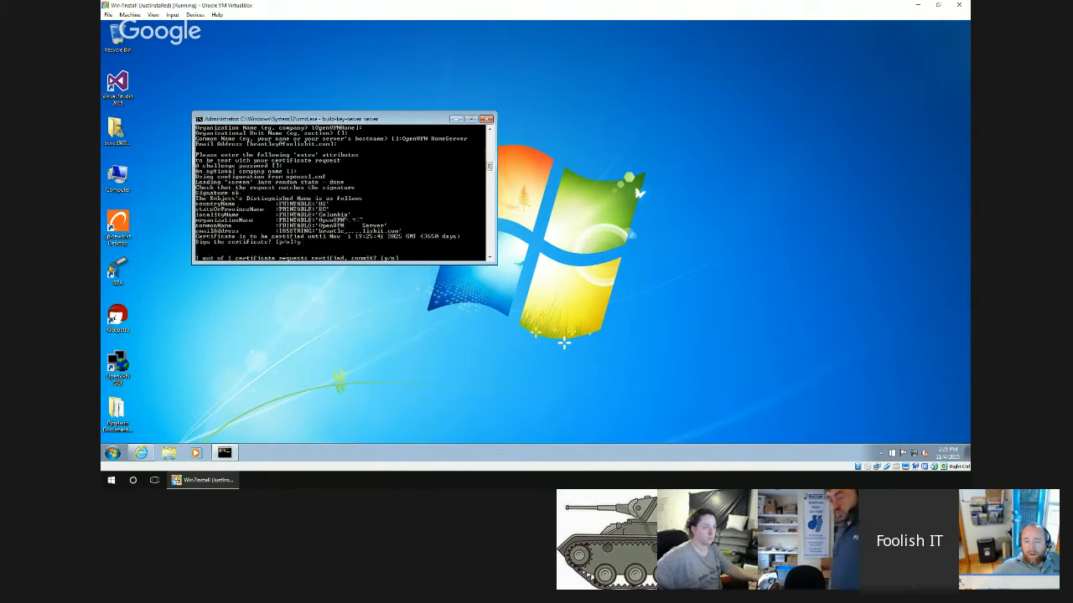
type("y")
key("Return")
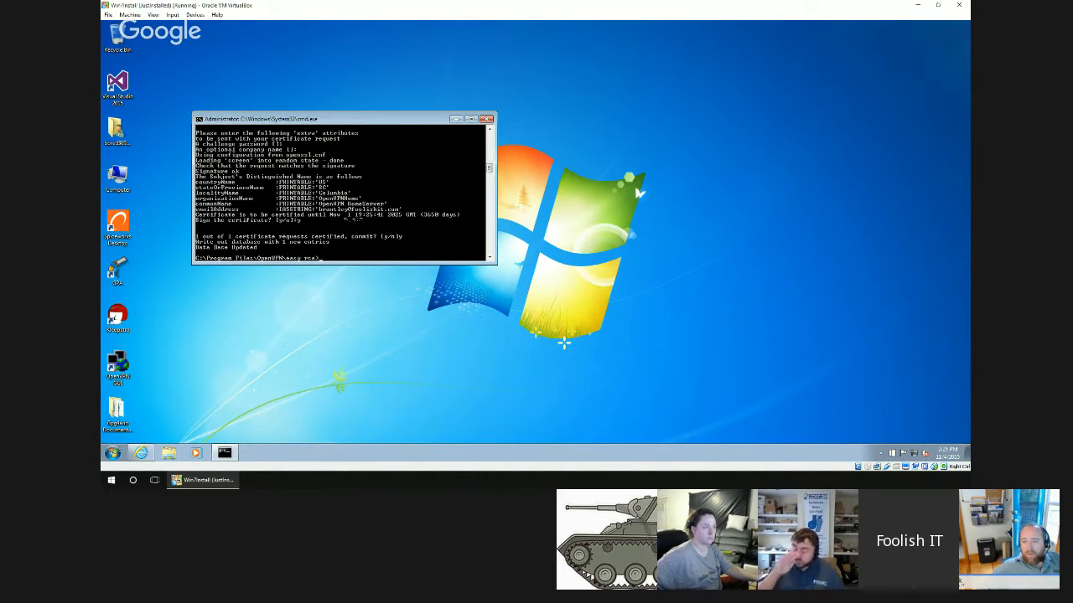
Run build-key laptop, accepting the default country, state, locality and organization and leaving the organizational unit blank.
type("bu")
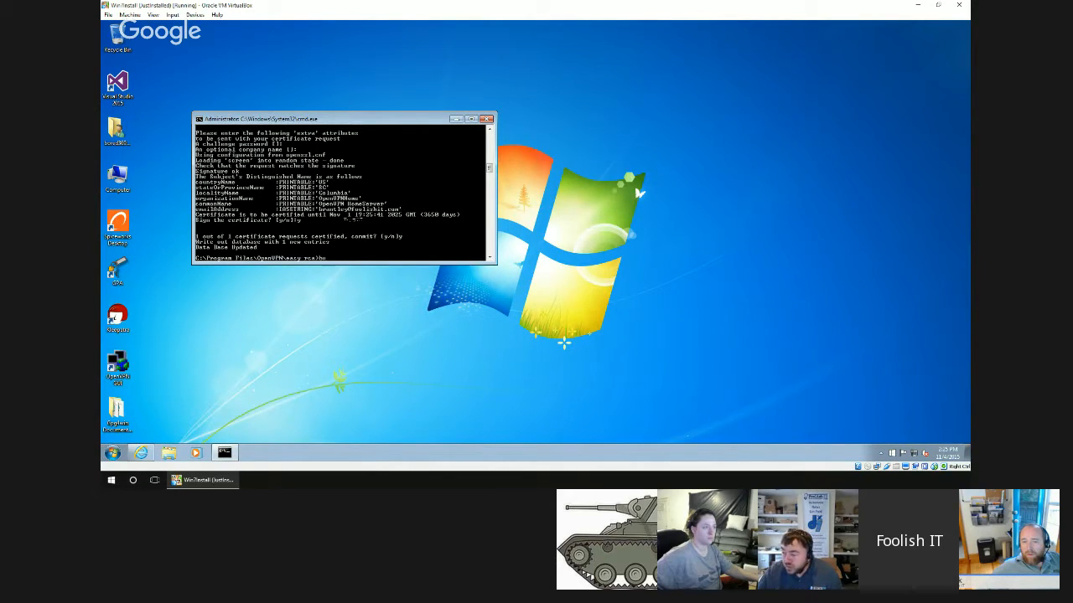
type("ild")
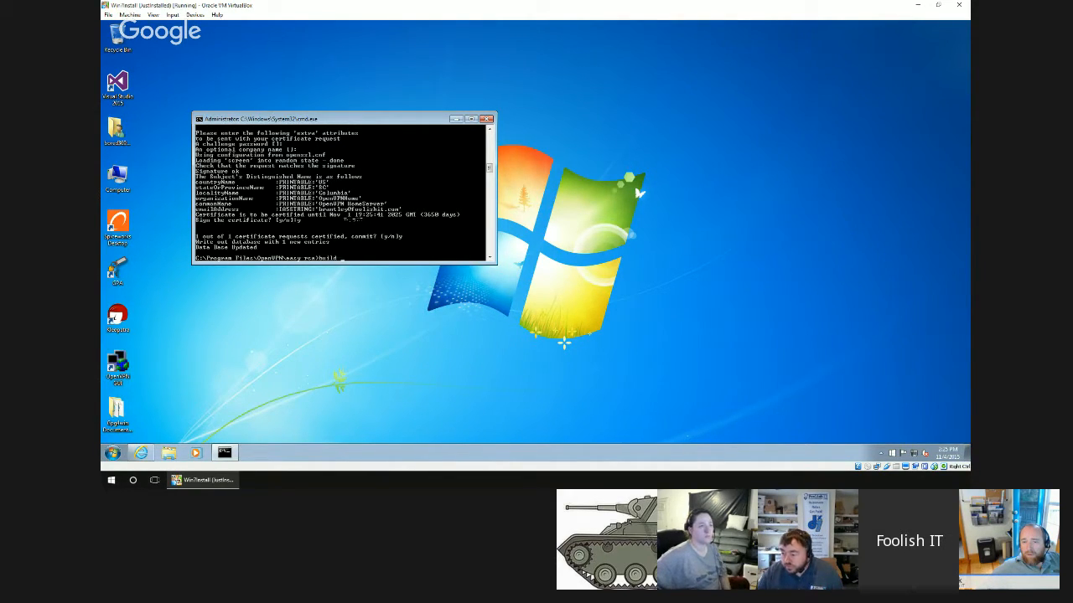
type(" key")
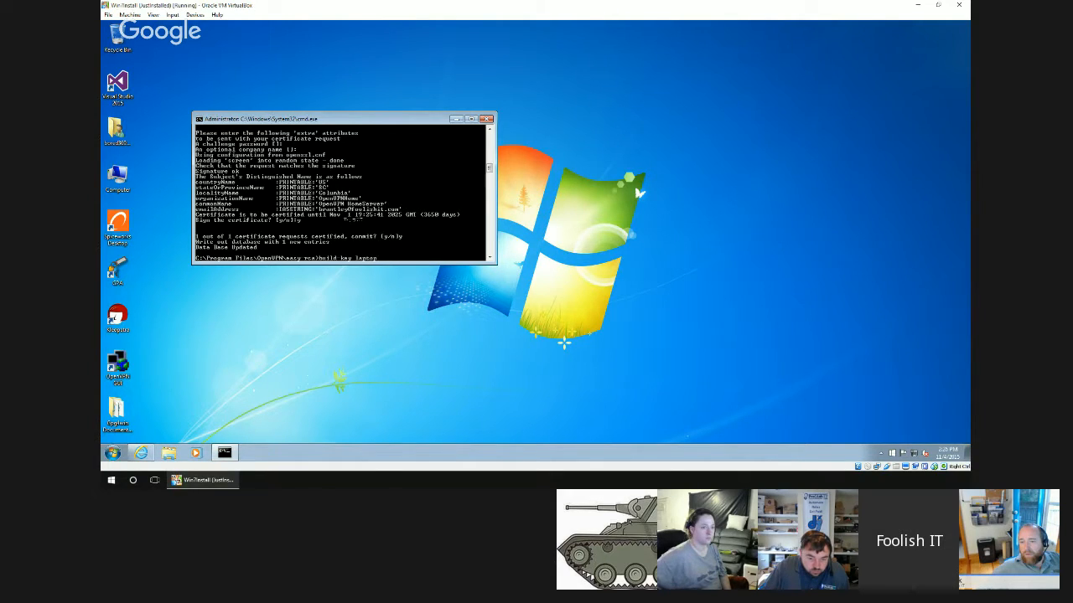
key("Return")
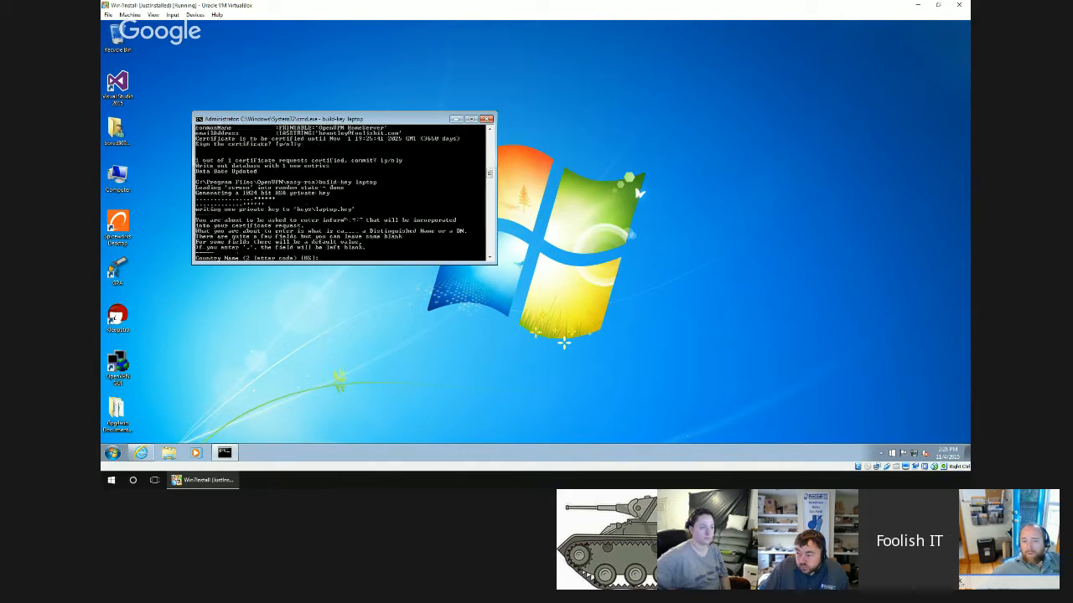
key("Return")
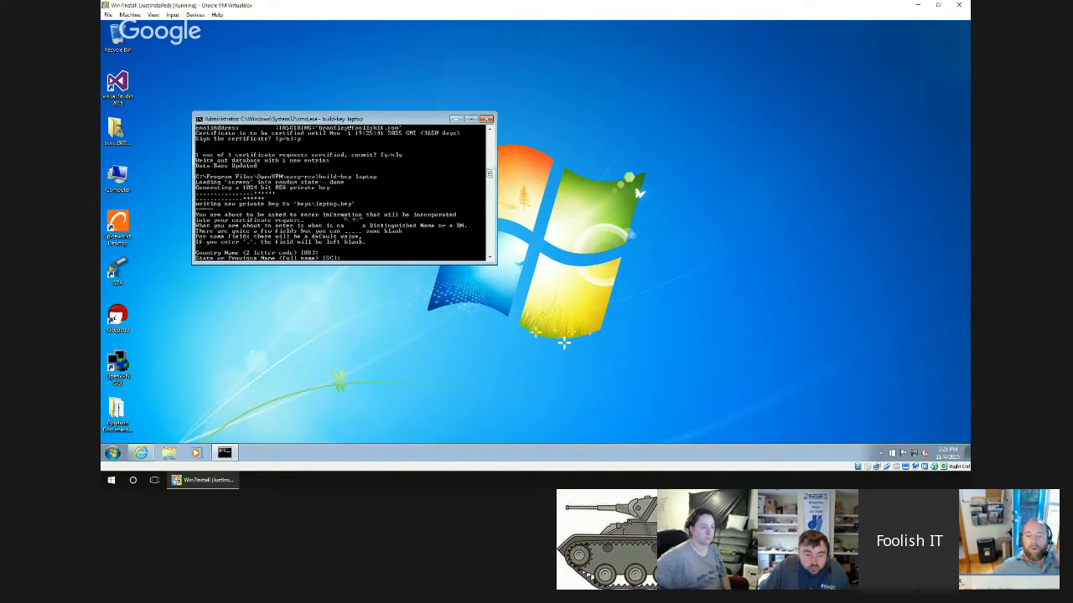
key("Return")
key("Return")
key("Return")
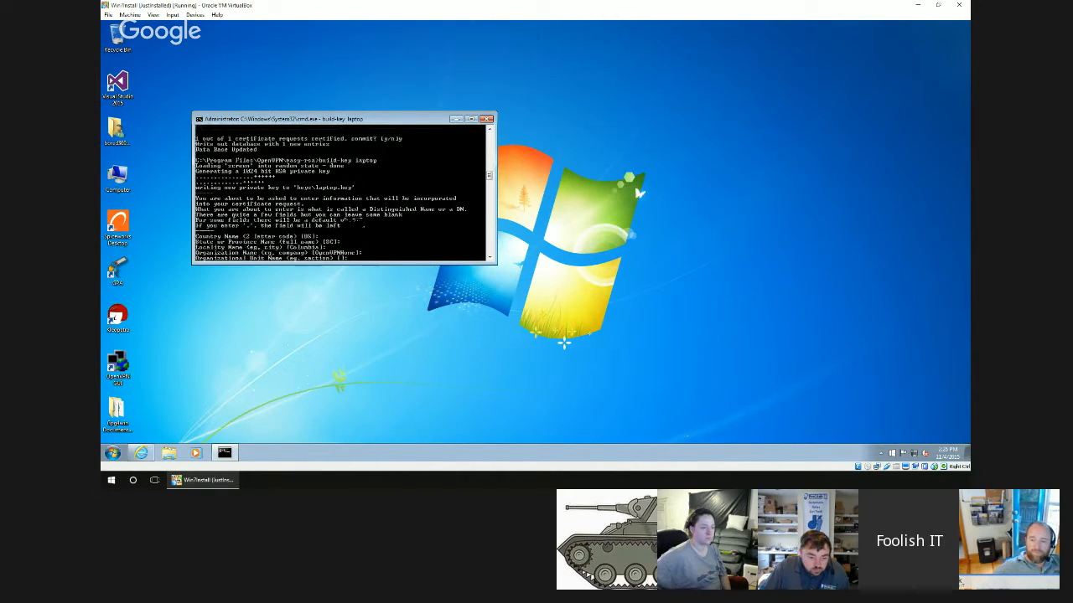
key("Return")
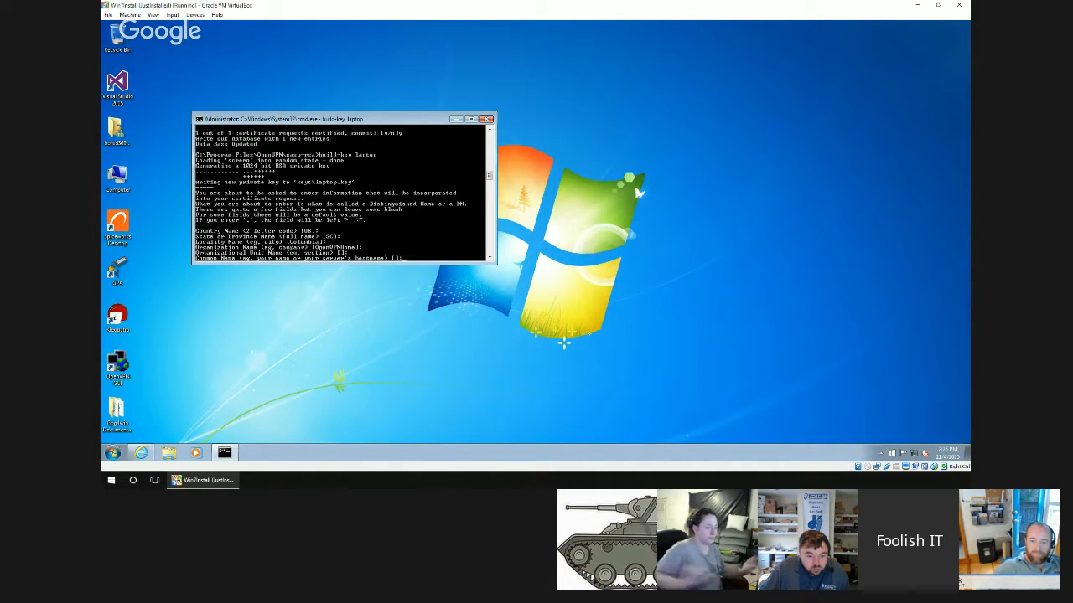
Set the client certificate's common name to OpenVPN Laptop and accept the default e-mail address.
type("Open")
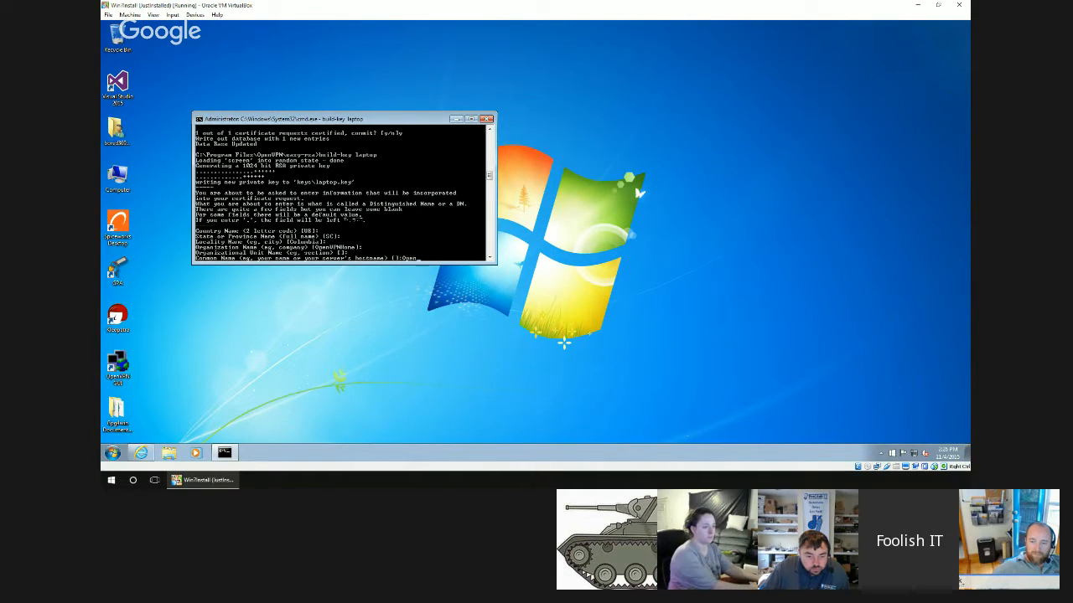
type("VPN Laptop")
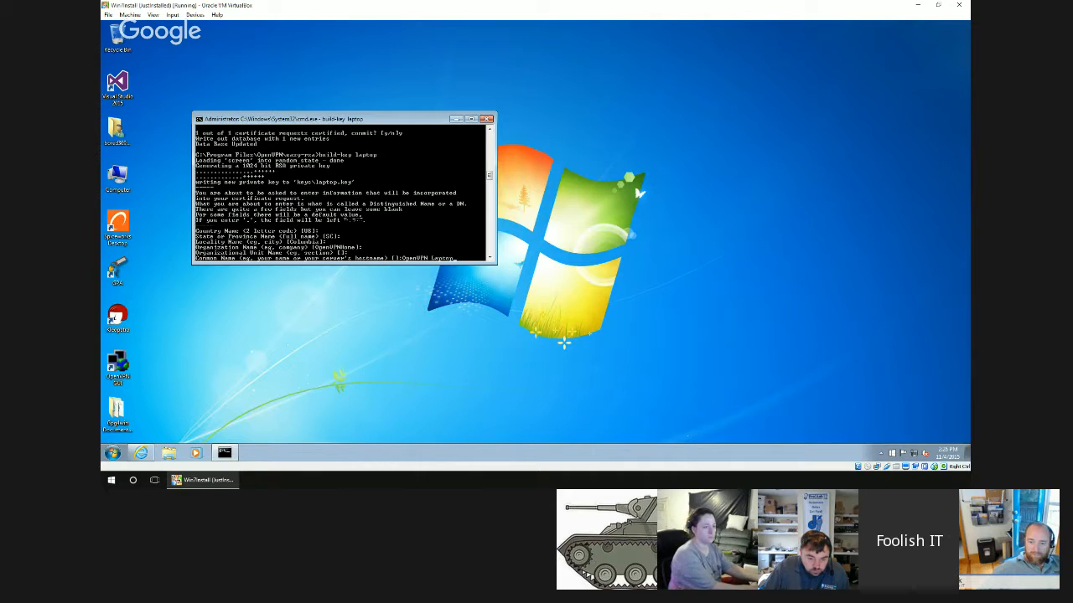
key("Return")
Leave the laptop request's challenge password and company name blank, and sign and commit the certificate.
key("Return")
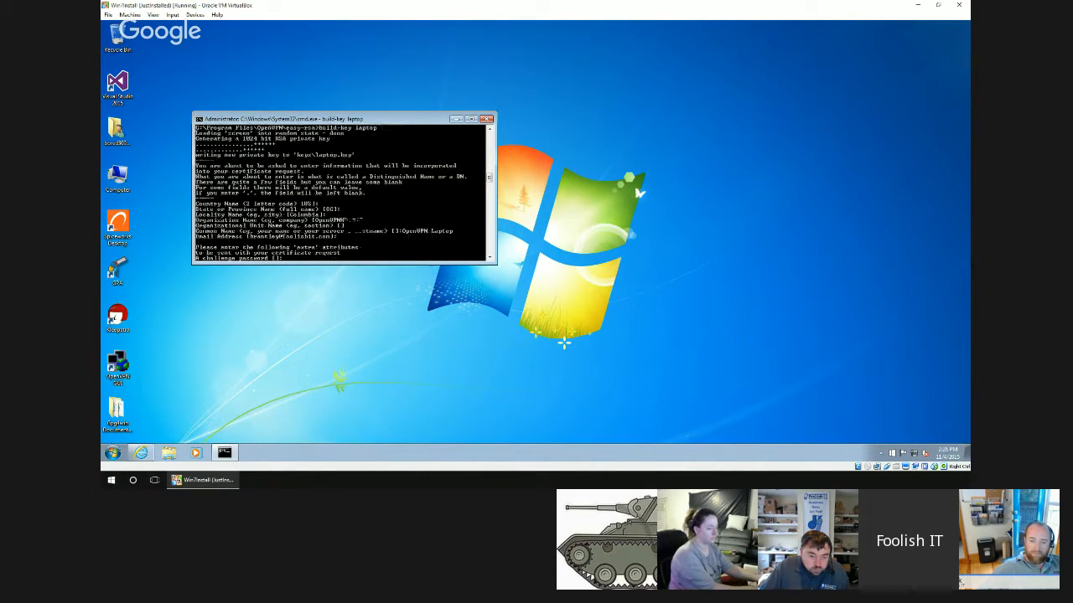
key("Return")
key("Return")
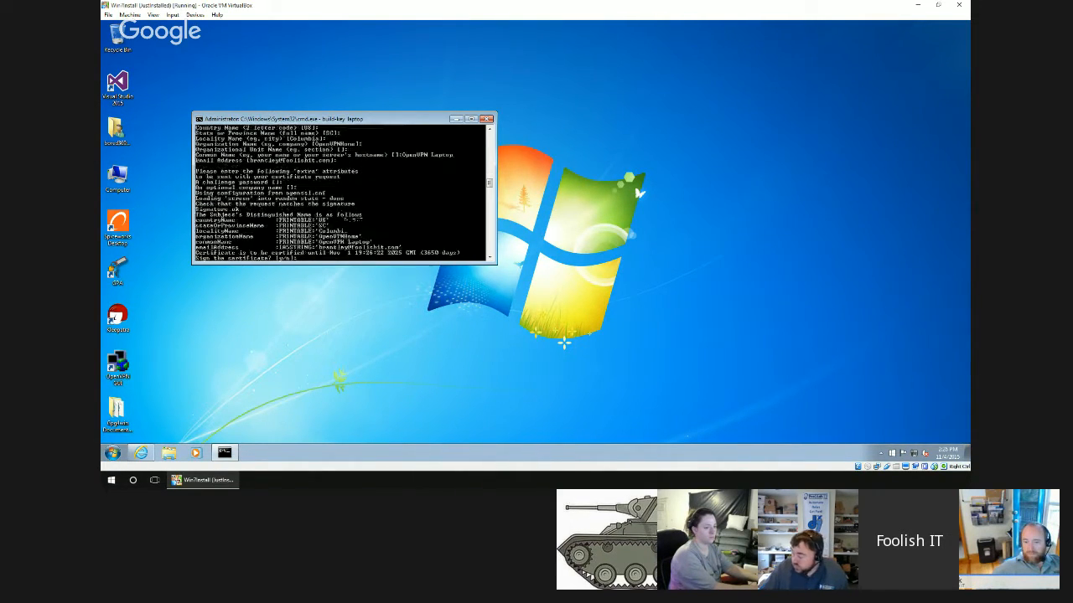
type("y")
key("Return")
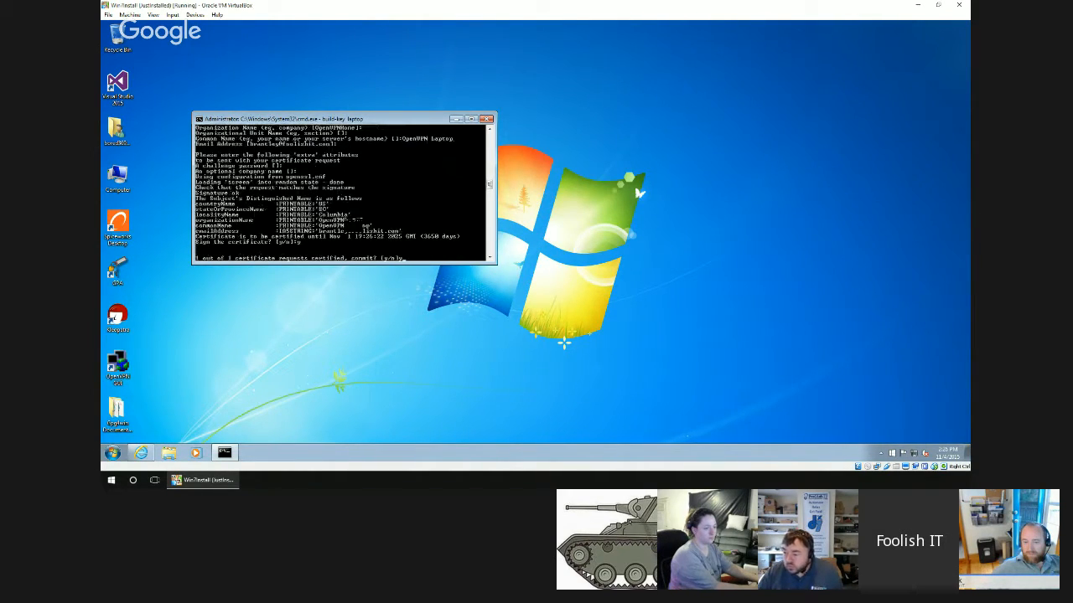
type("y")
key("Return")
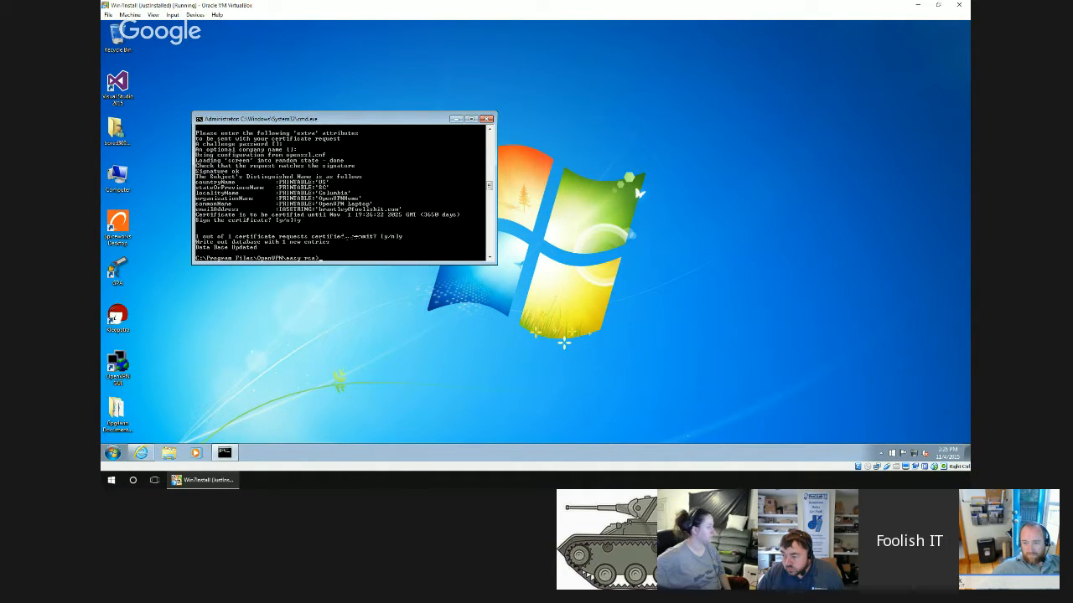
Run build-dh in the easy-rsa directory to generate the Diffie-Hellman parameters.
type("build")
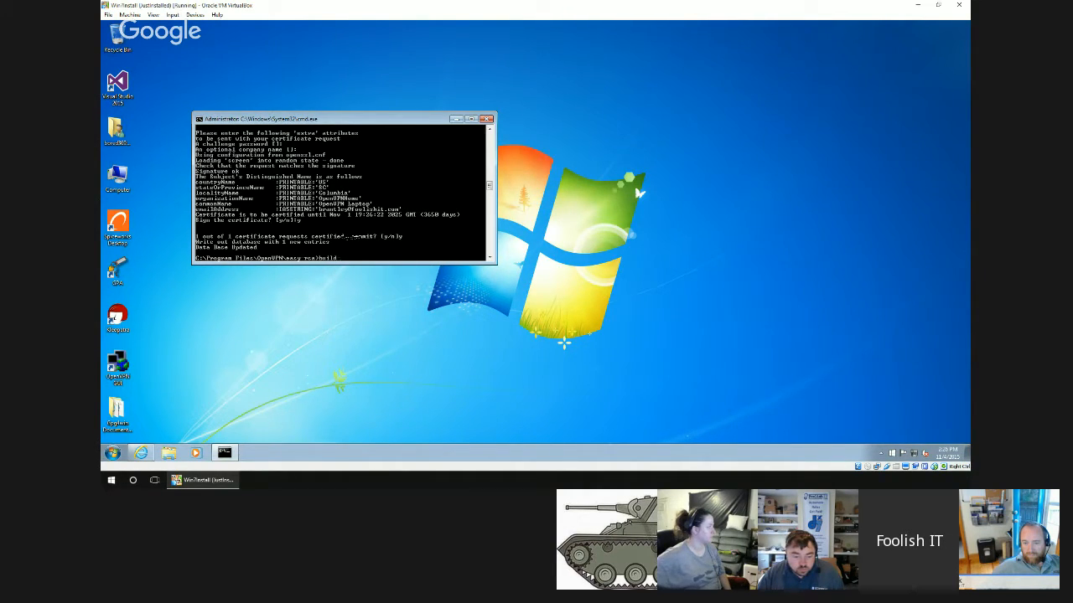
type("-dh")
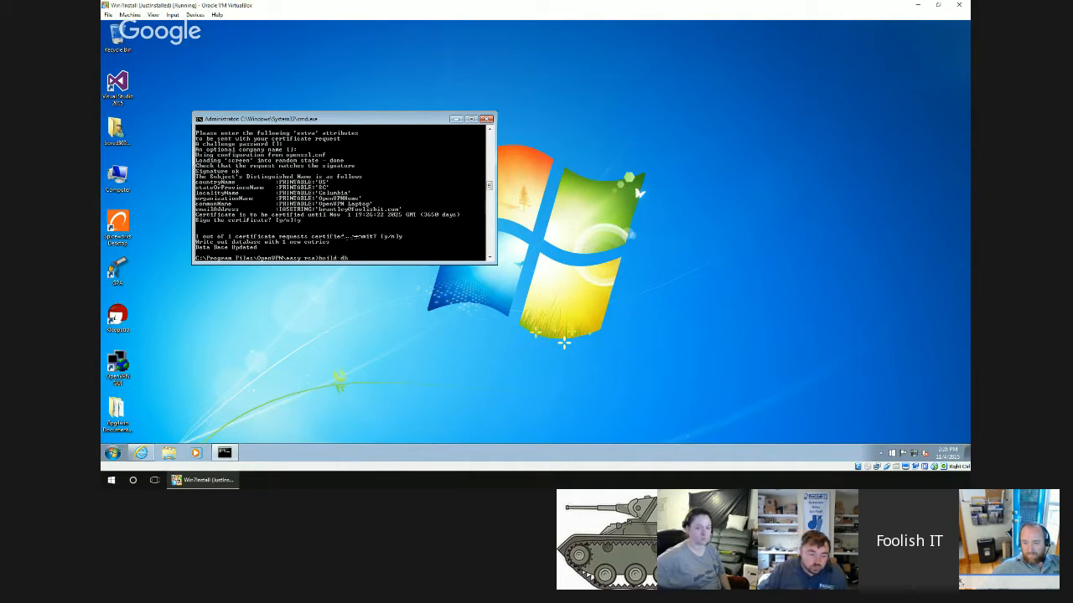
key("Return")
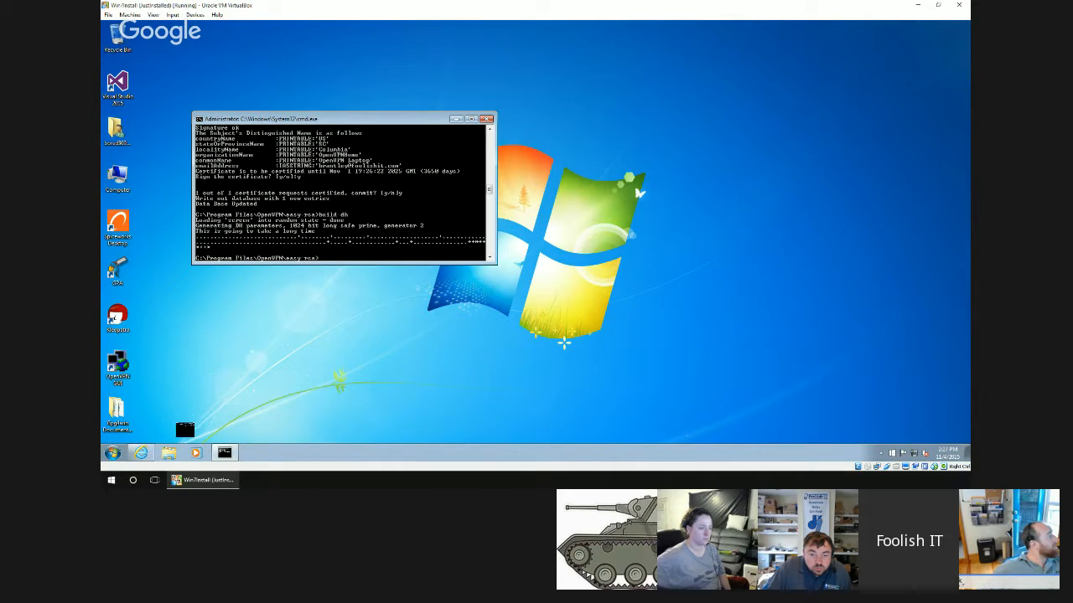
Open the OpenVPN Sample Configuration Files folder from OpenVPN's installed shortcuts.
left_click(121, 452)
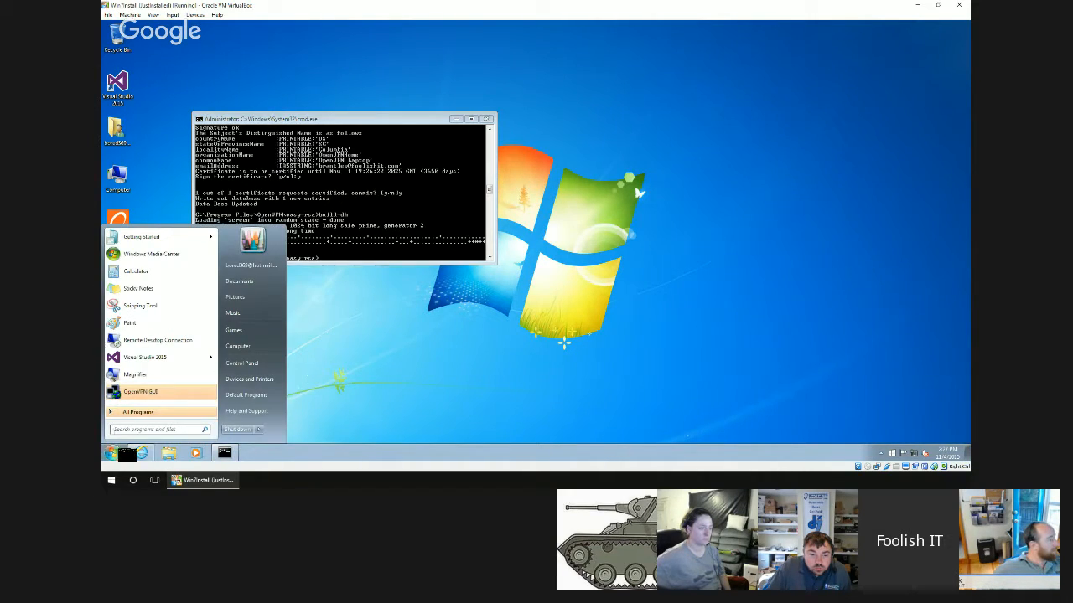
left_click(159, 405)
scroll(162, 356, "down", 2)
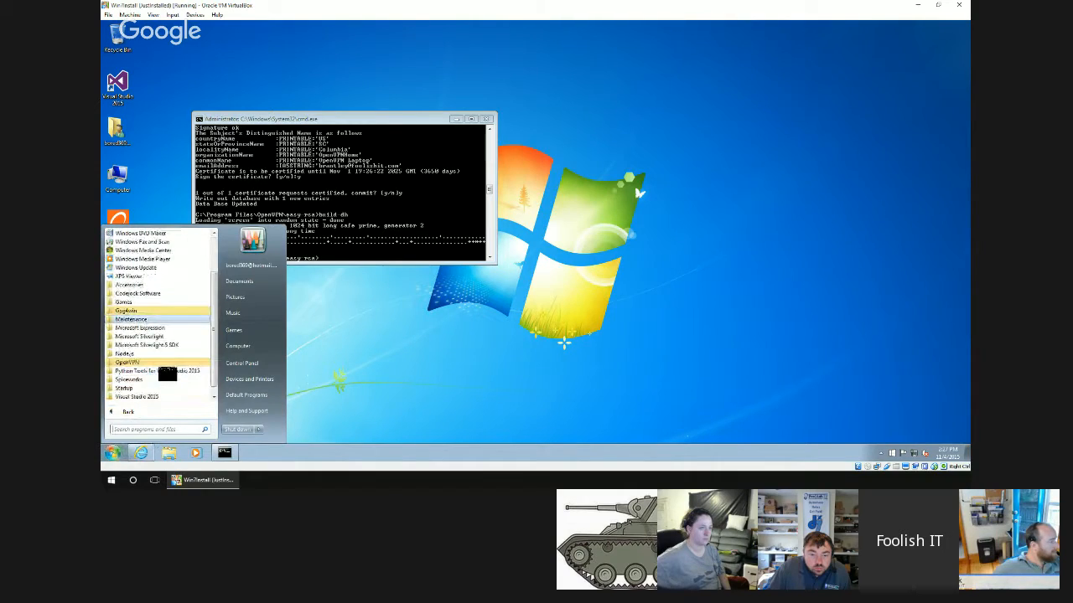
left_click(142, 354)
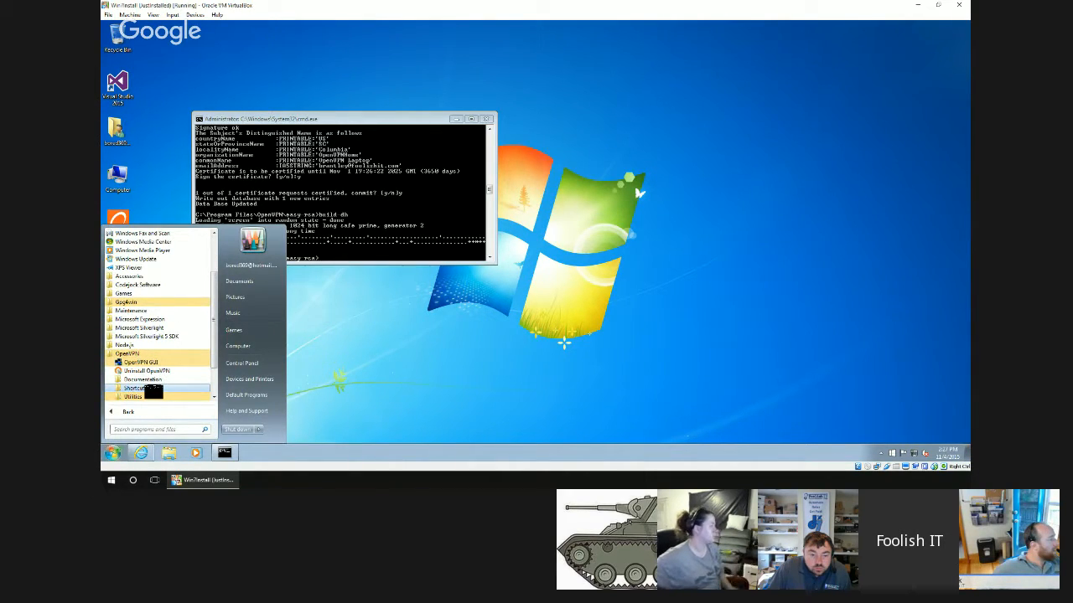
scroll(147, 387, "down", 1)
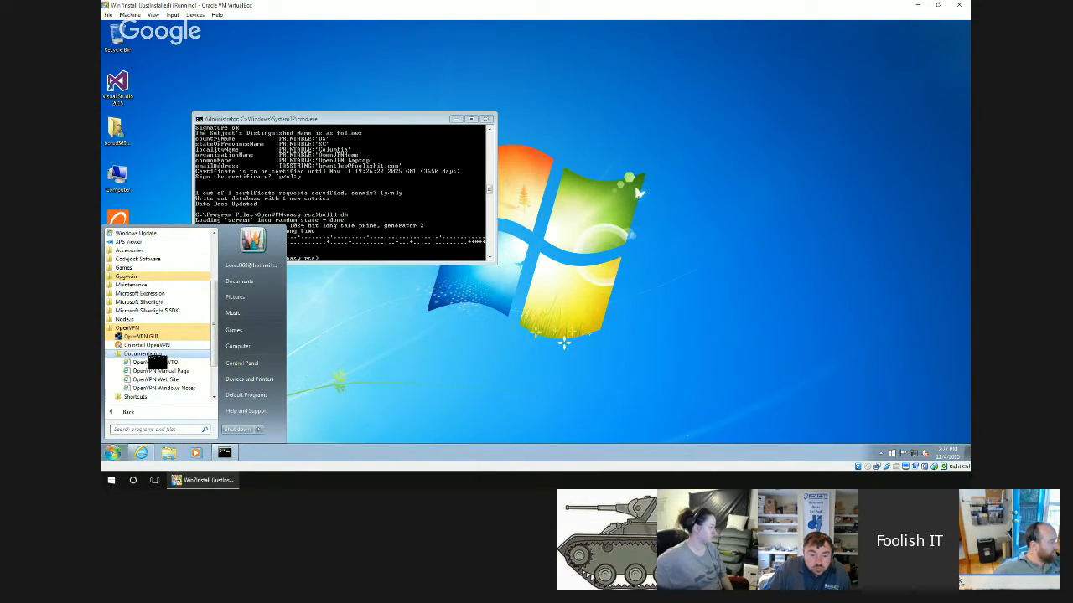
left_click(144, 354)
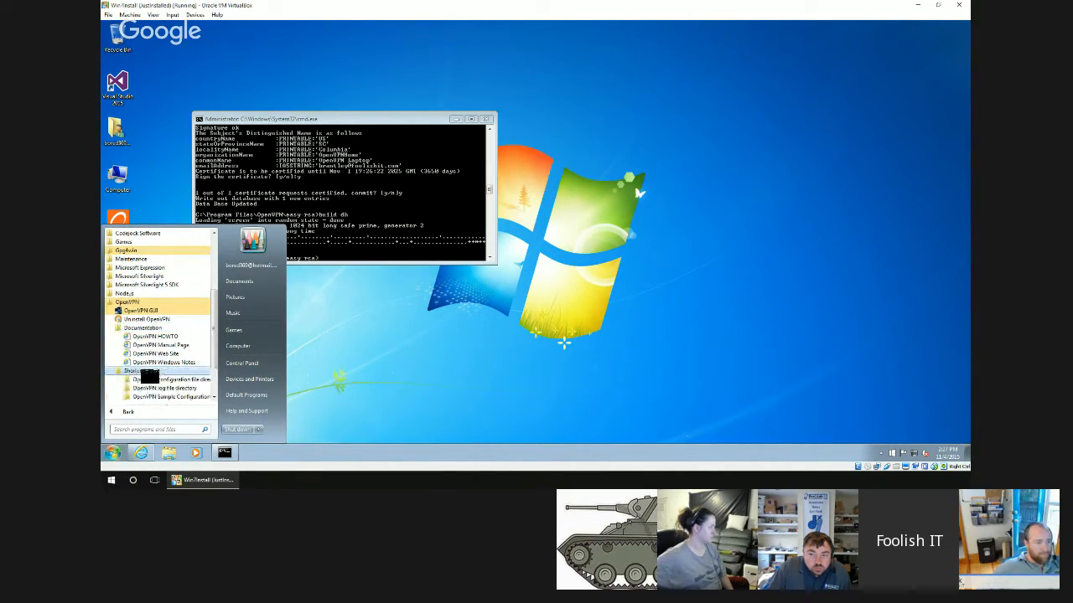
left_click(136, 372)
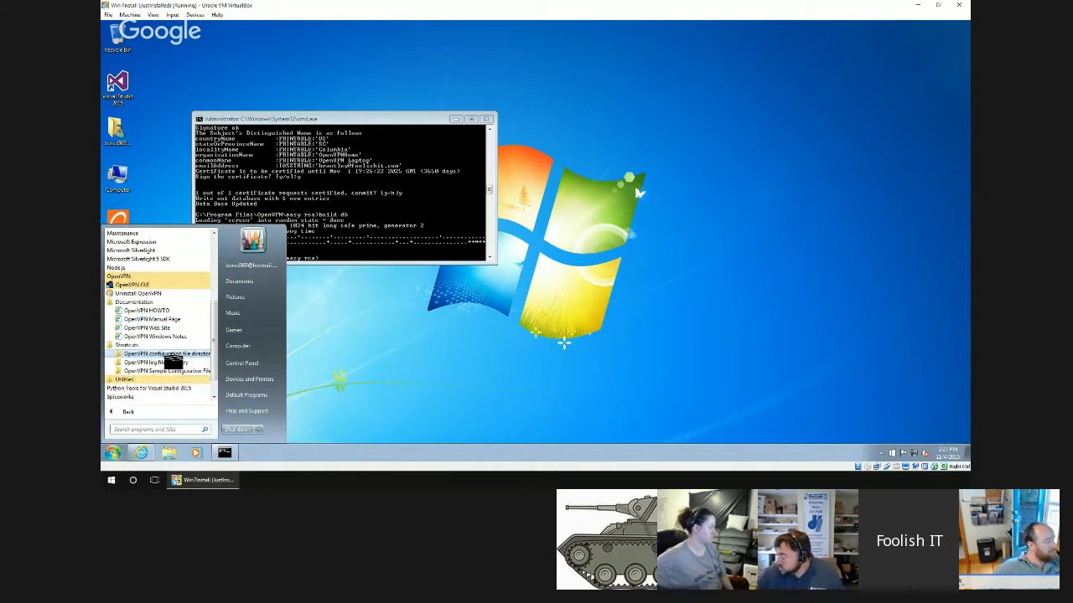
left_click(147, 372)
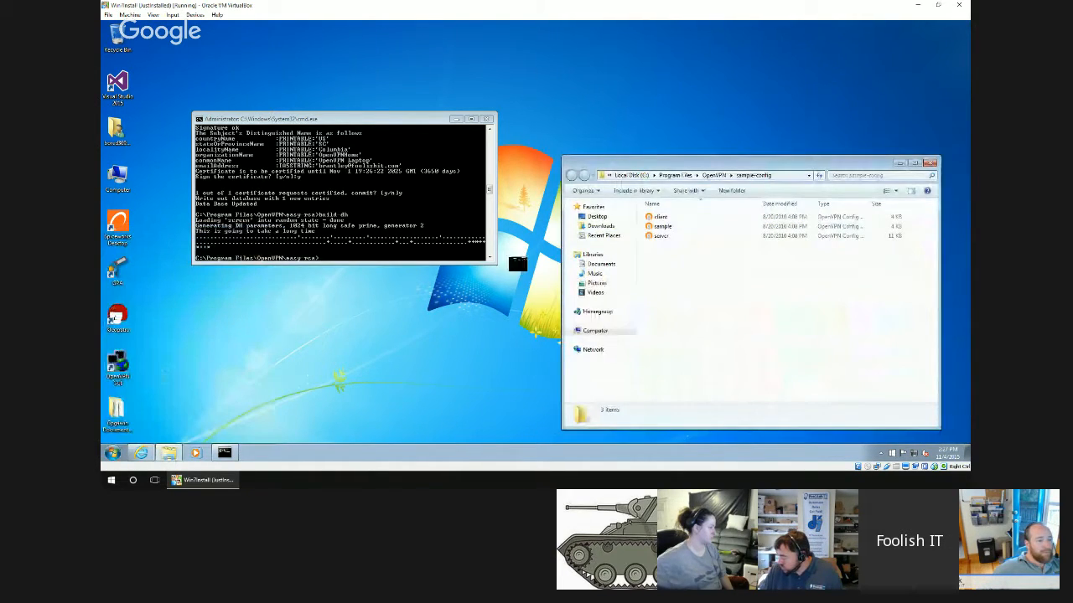
Open the server sample configuration file for editing.
right_click(676, 239)
left_click(662, 227)
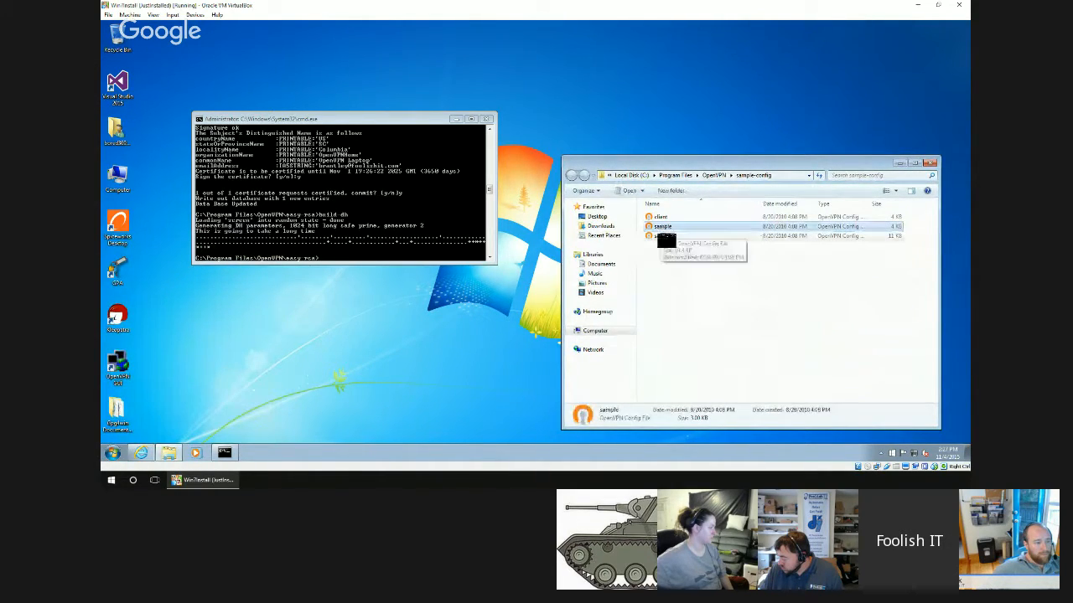
right_click(662, 236)
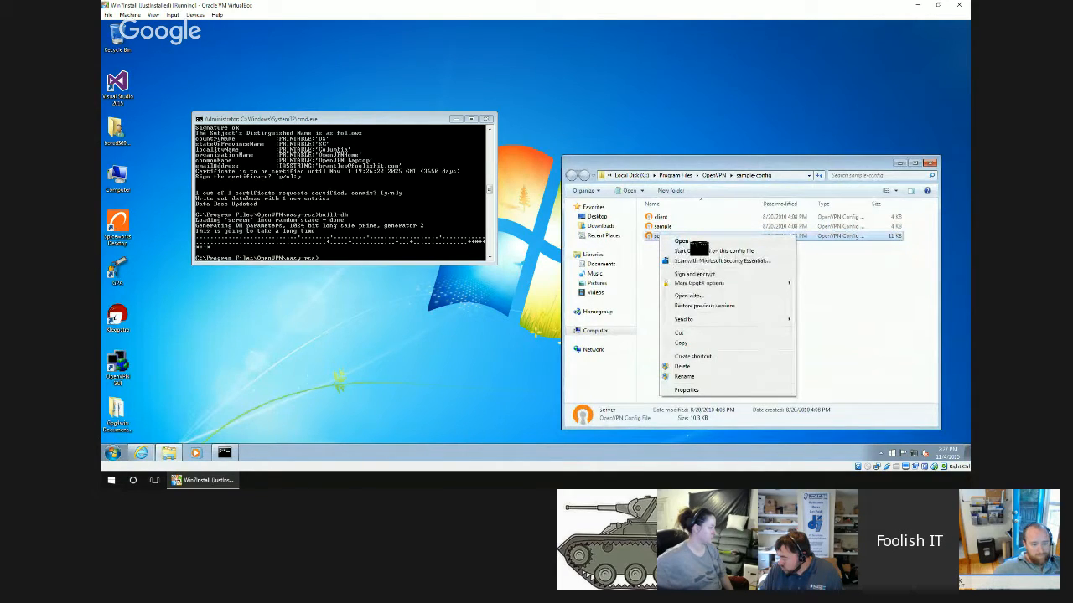
left_click(681, 241)
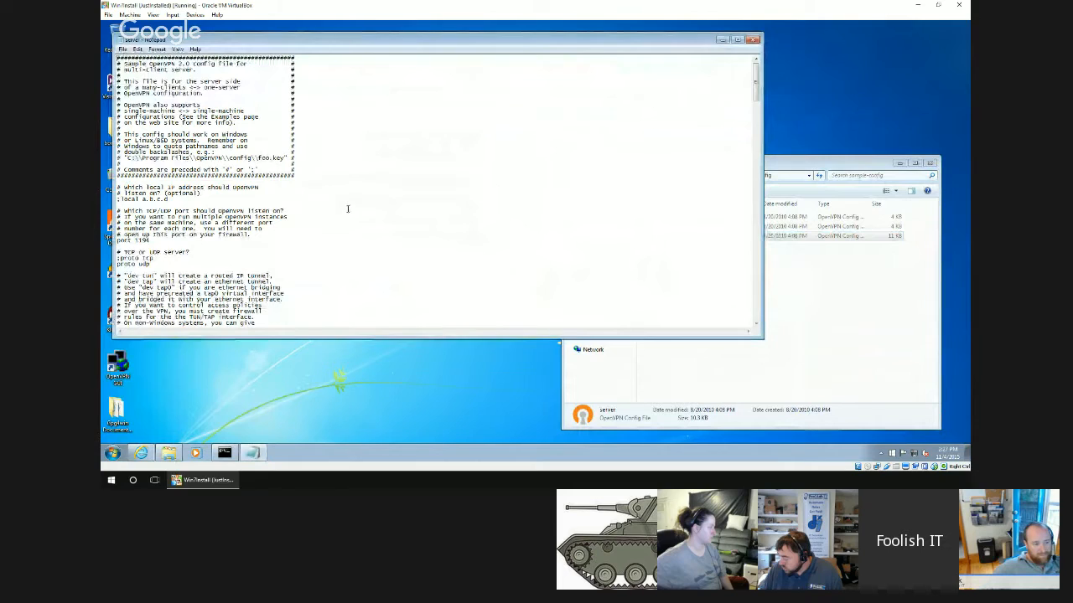
Review the server configuration's port, protocol, tunnel device, certificate and Diffie-Hellman settings.
scroll(326, 210, "down", 1)
scroll(326, 210, "down", 5)
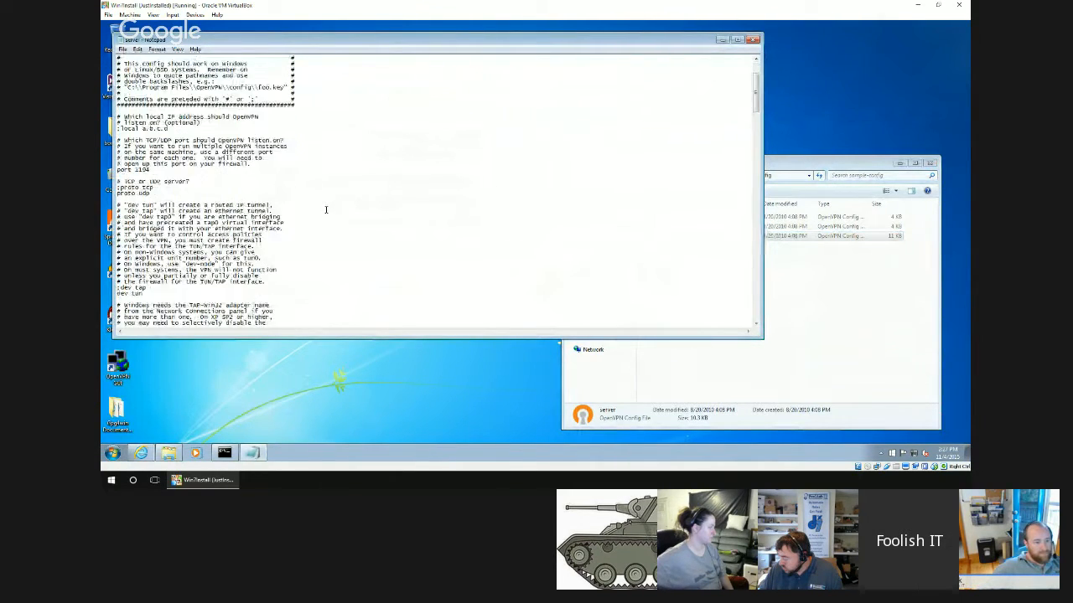
scroll(326, 209, "down", 1)
scroll(325, 209, "down", 1)
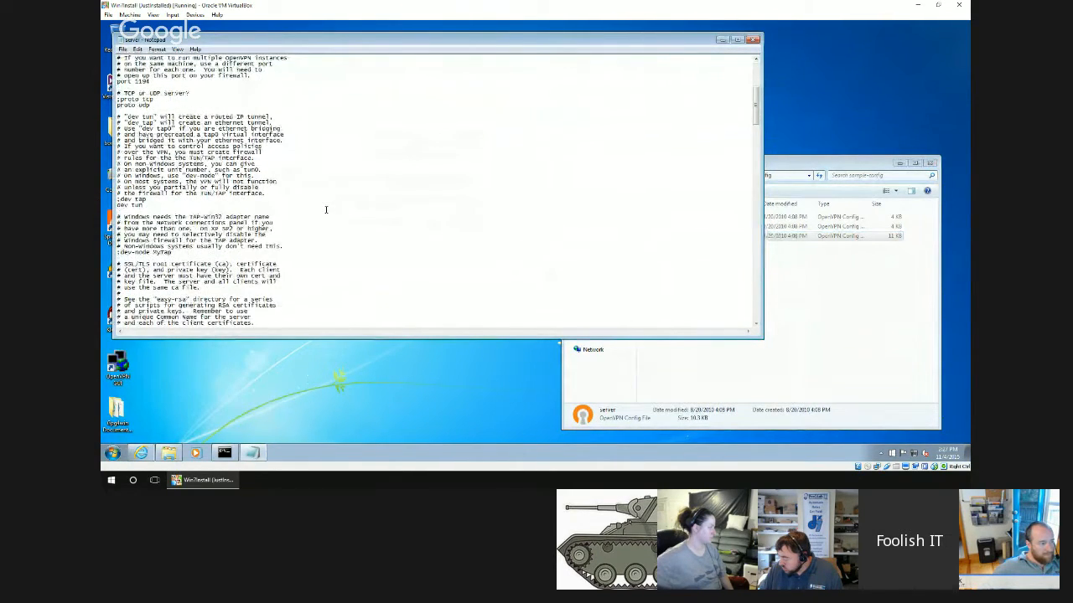
scroll(326, 209, "up", 4)
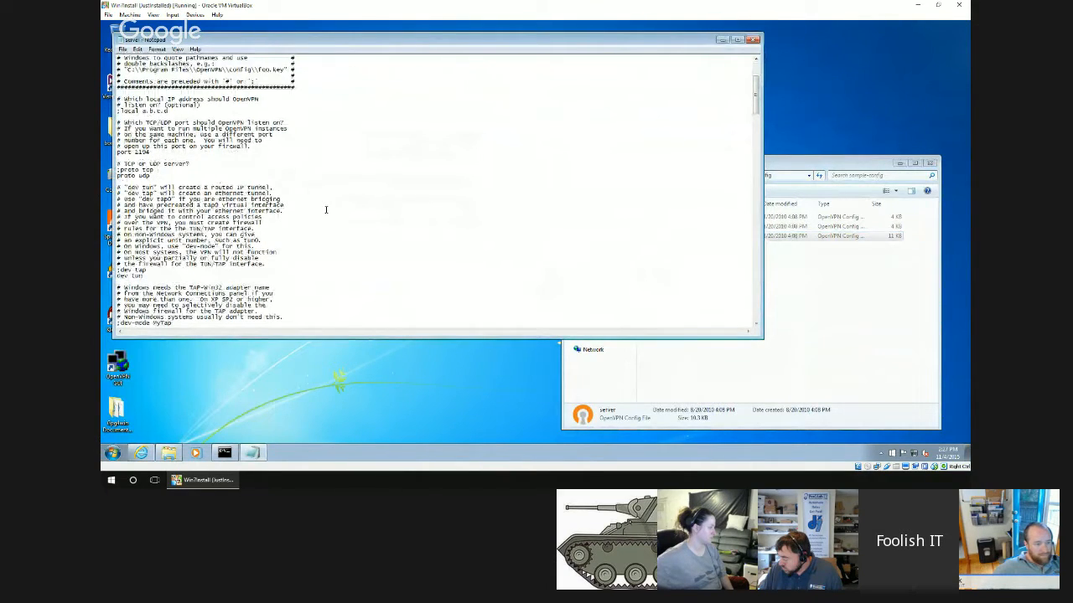
scroll(326, 209, "down", 5)
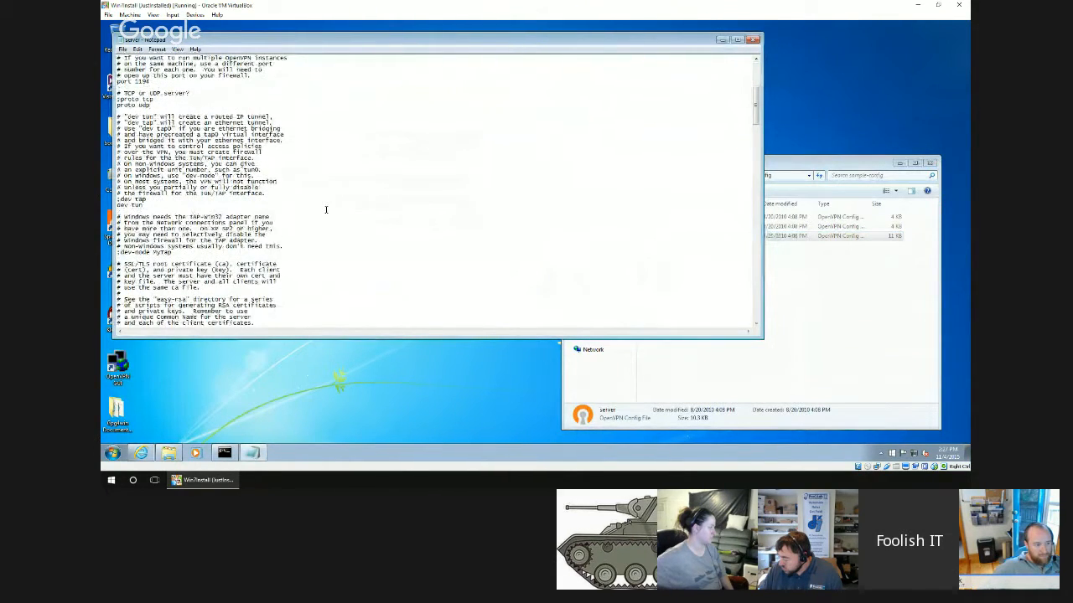
scroll(326, 209, "down", 5)
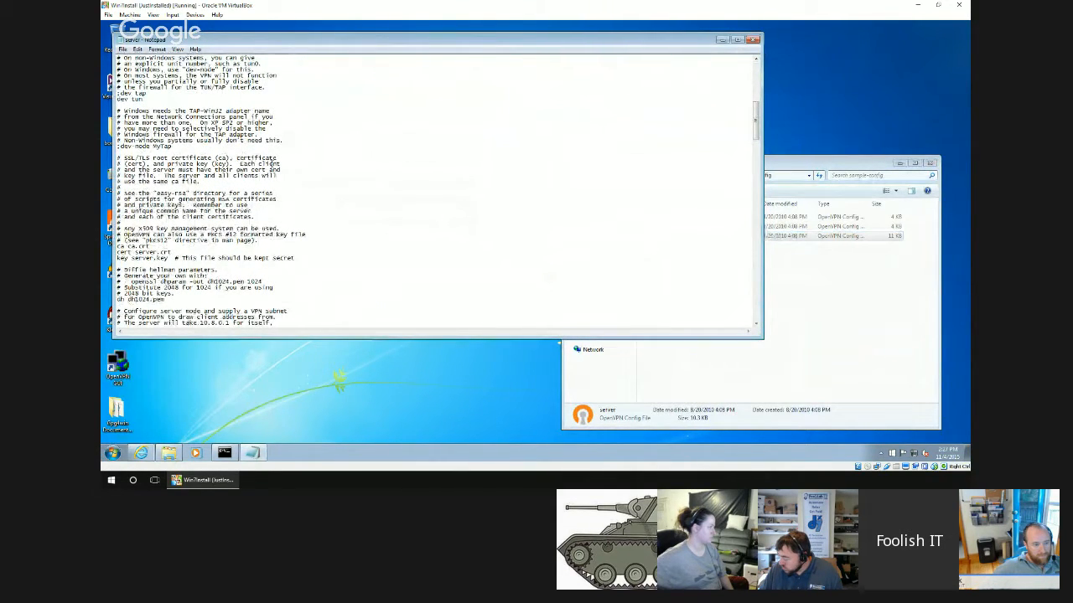
Go to the keys folder inside OpenVPN's easy-rsa directory and copy its full path.
left_click(862, 308)
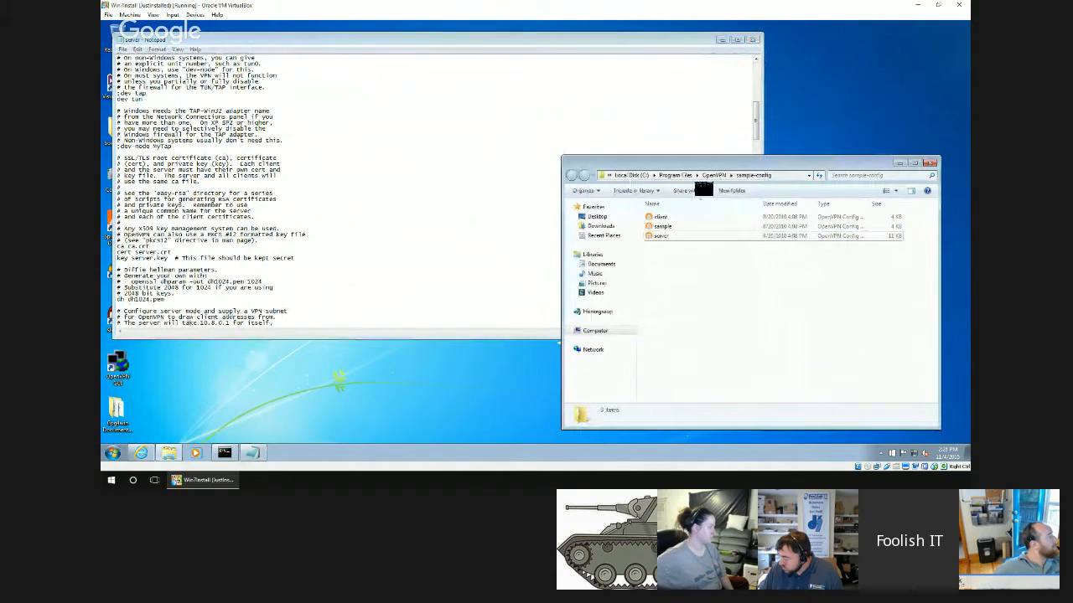
left_click(706, 172)
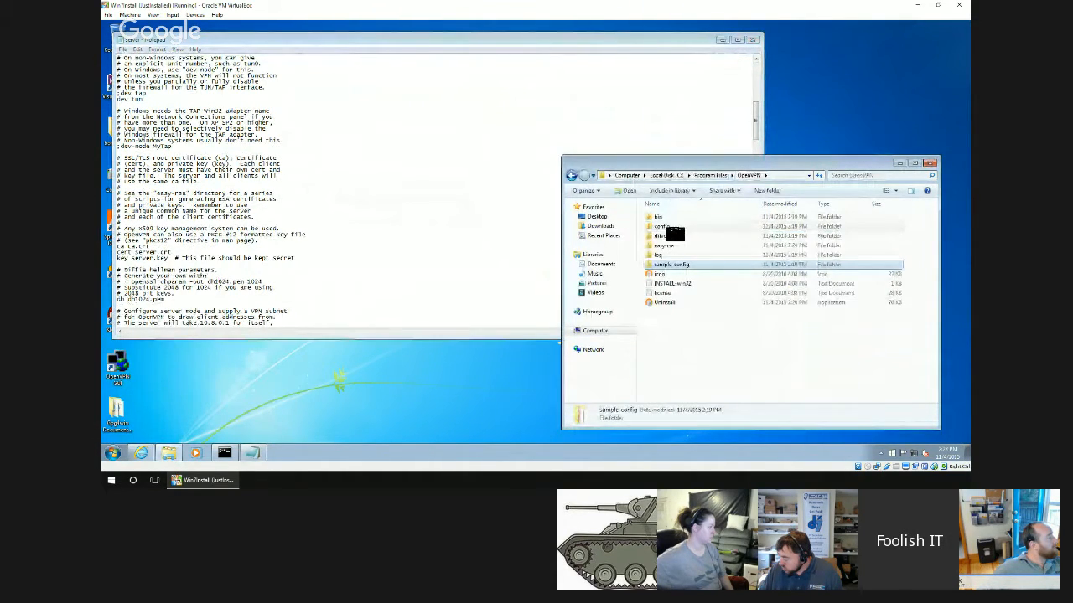
left_click(675, 246)
double_click(672, 244)
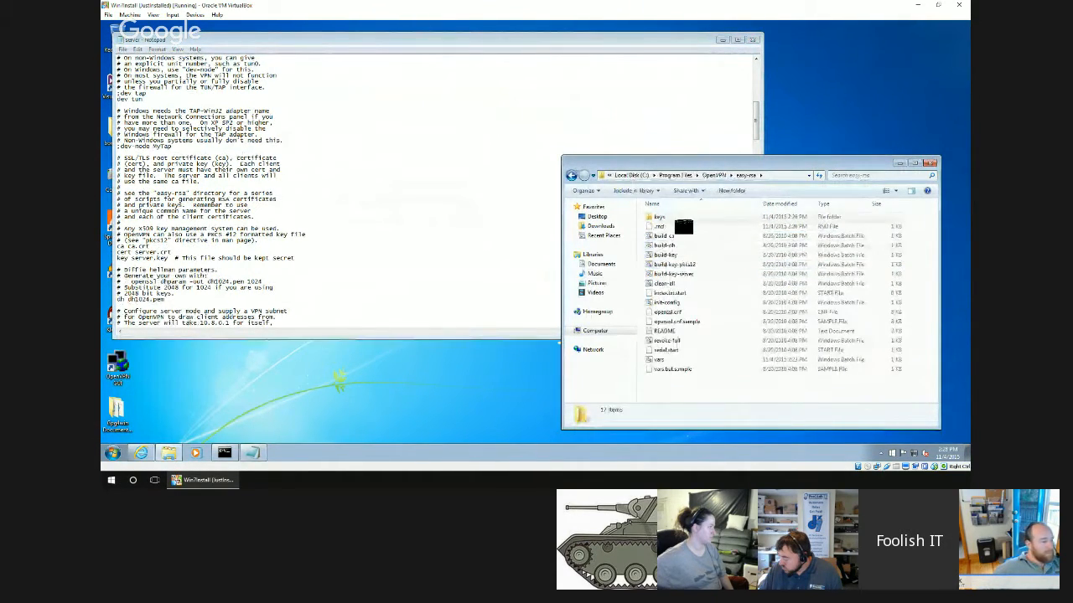
double_click(676, 219)
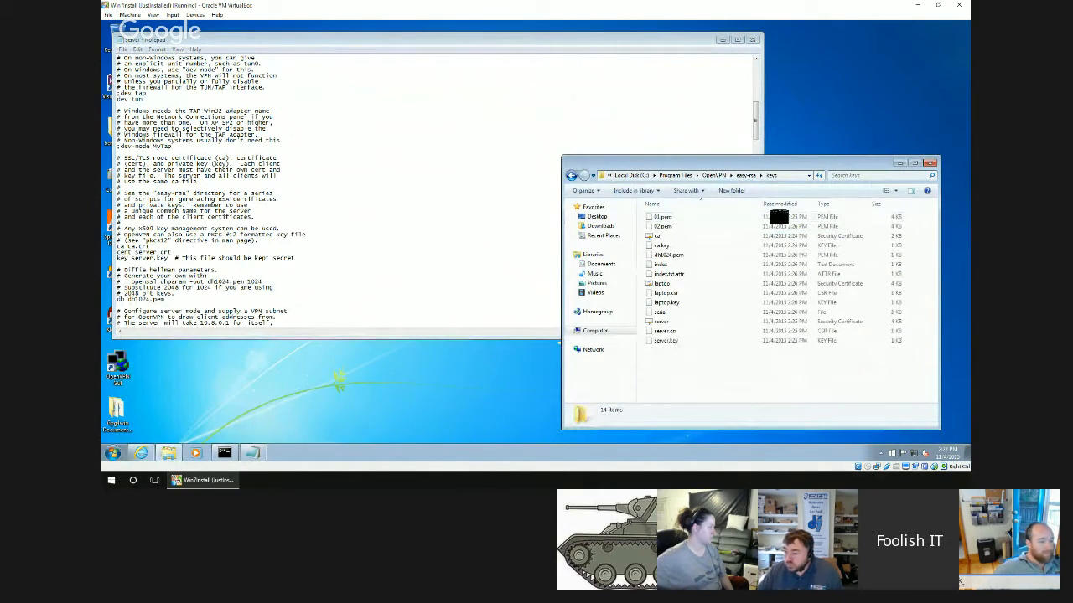
left_click(786, 176)
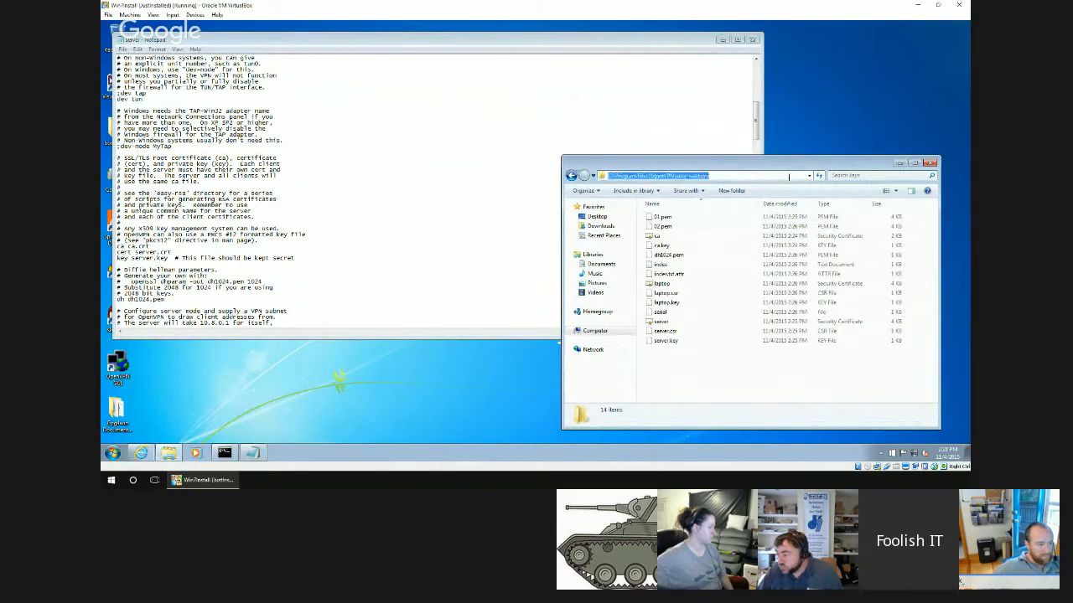
right_click(671, 180)
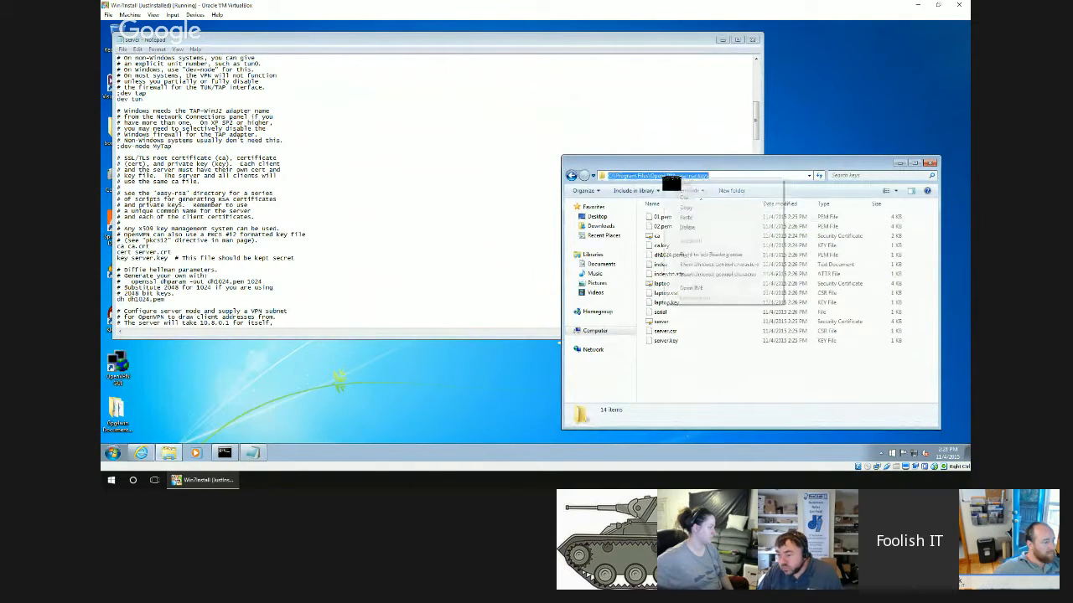
left_click(682, 208)
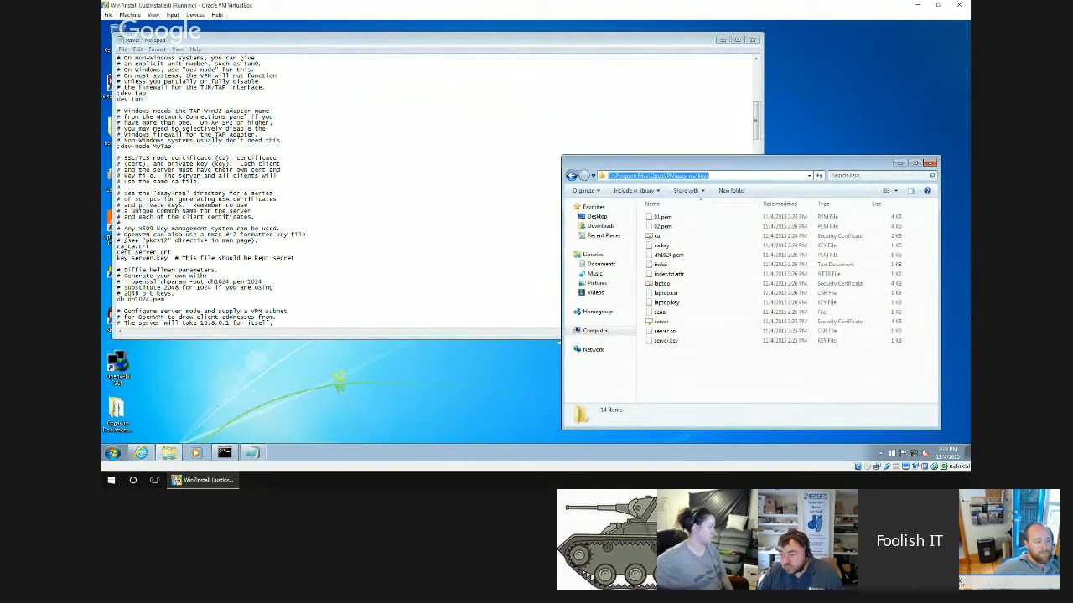
Set the ca and cert entries to the quoted full paths of ca.crt and server.crt in C:\Program Files\OpenVPN\easy-rsa\keys.
left_click(176, 265)
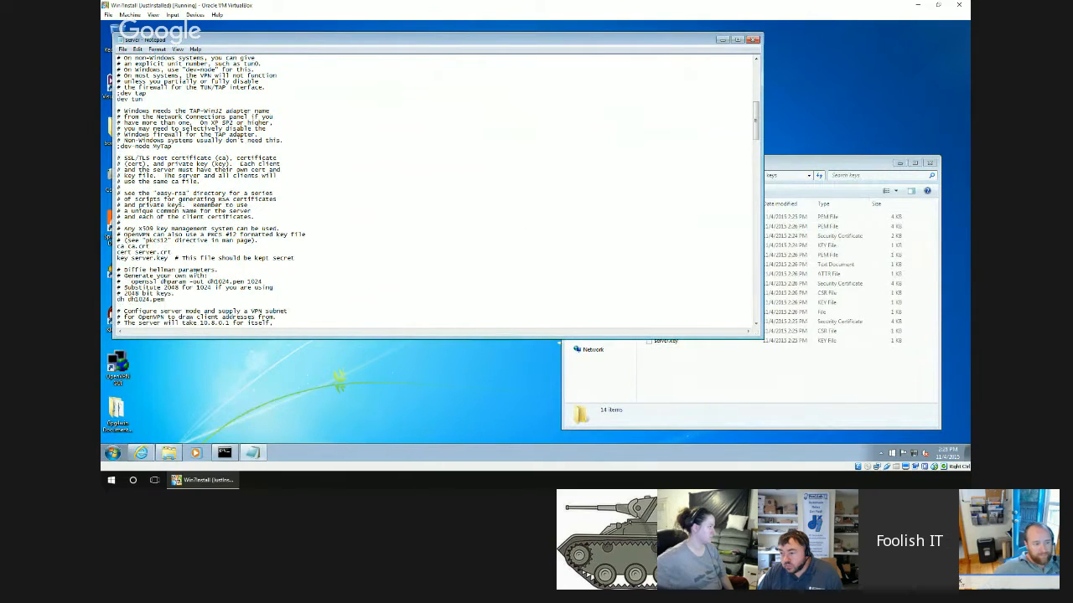
type("C:\\Program Files\\OpenVPN\\easy-rsa\\keys\\")
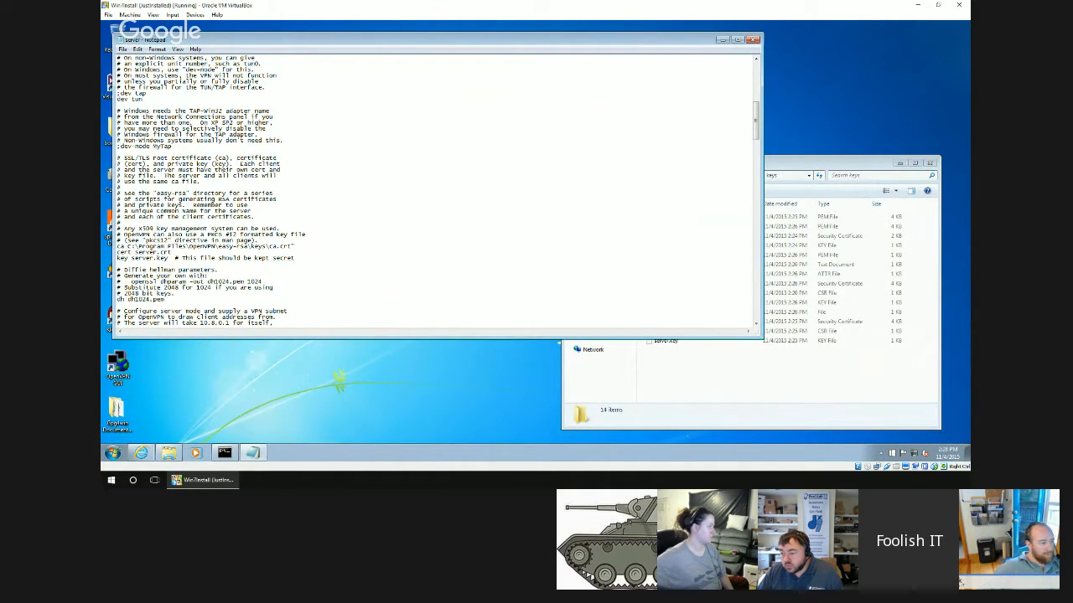
type("\"")
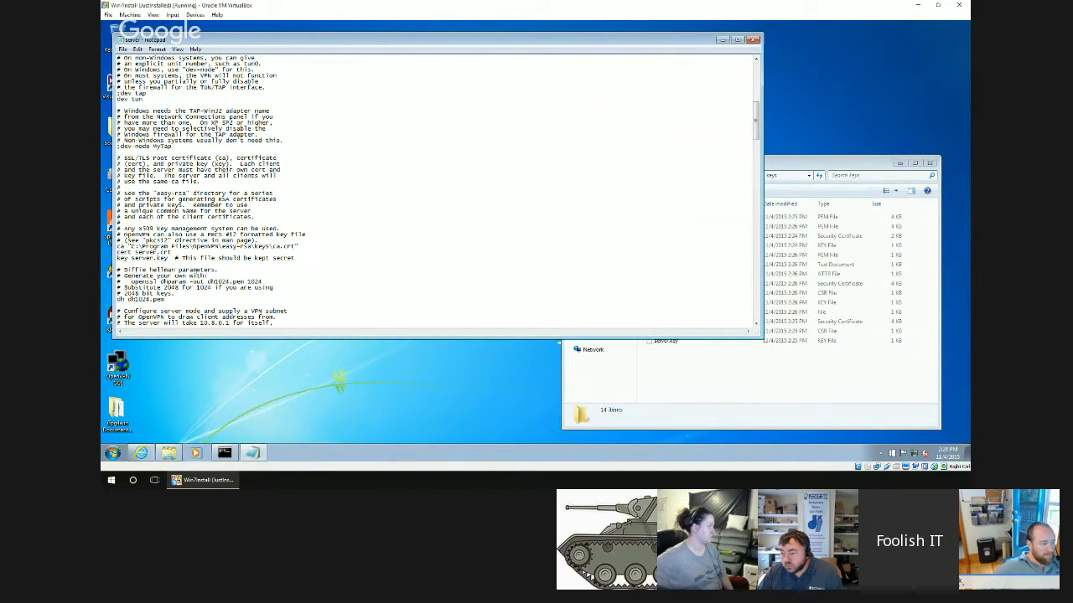
type("C:\\Program Files\\OpenVPN\\easy-rsa\\keys\\")
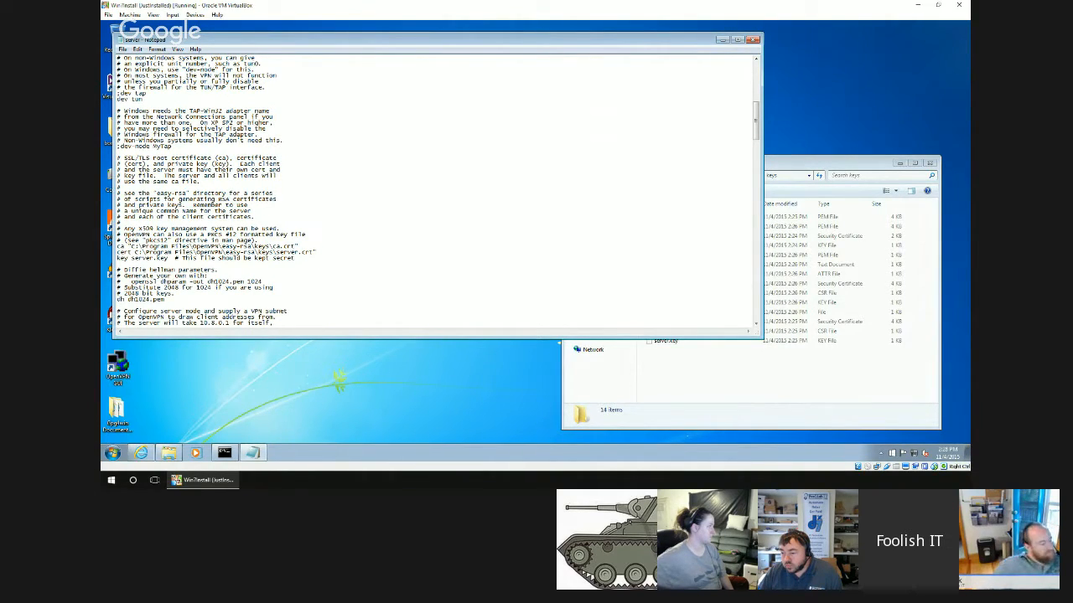
type("\"")
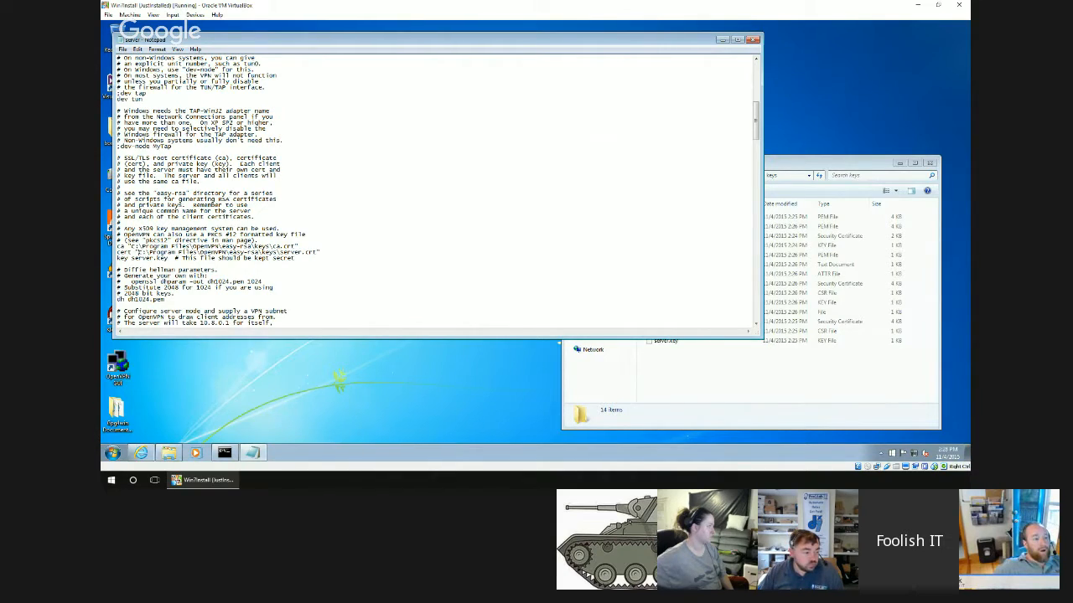
Set the key entry in the server configuration to "C:\Program Files\OpenVPN\easy-rsa\keys\server.key", including the quotation marks.
left_click(661, 386)
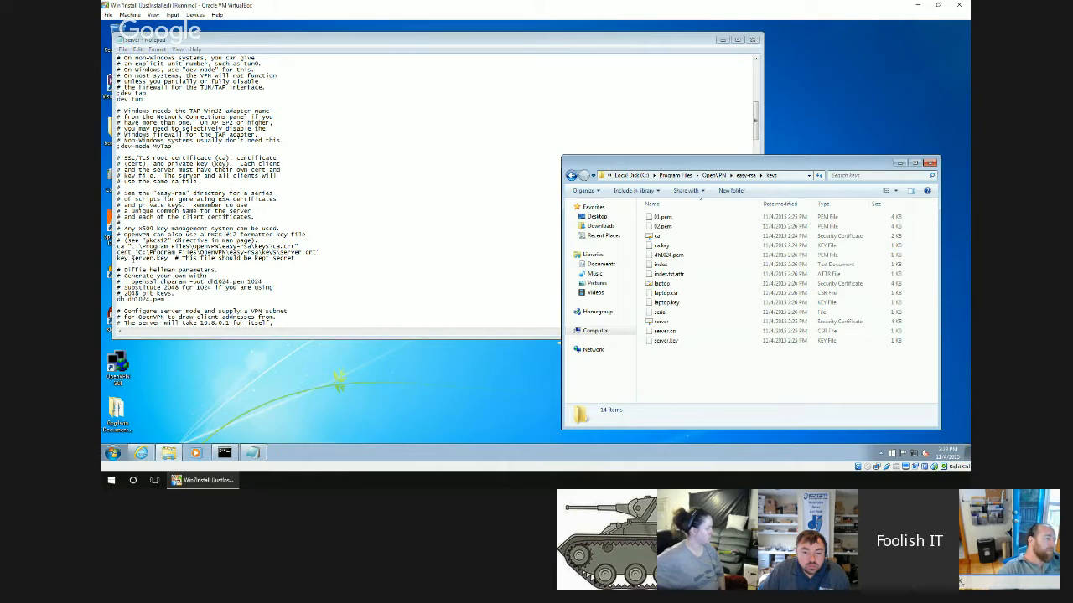
left_click(560, 340)
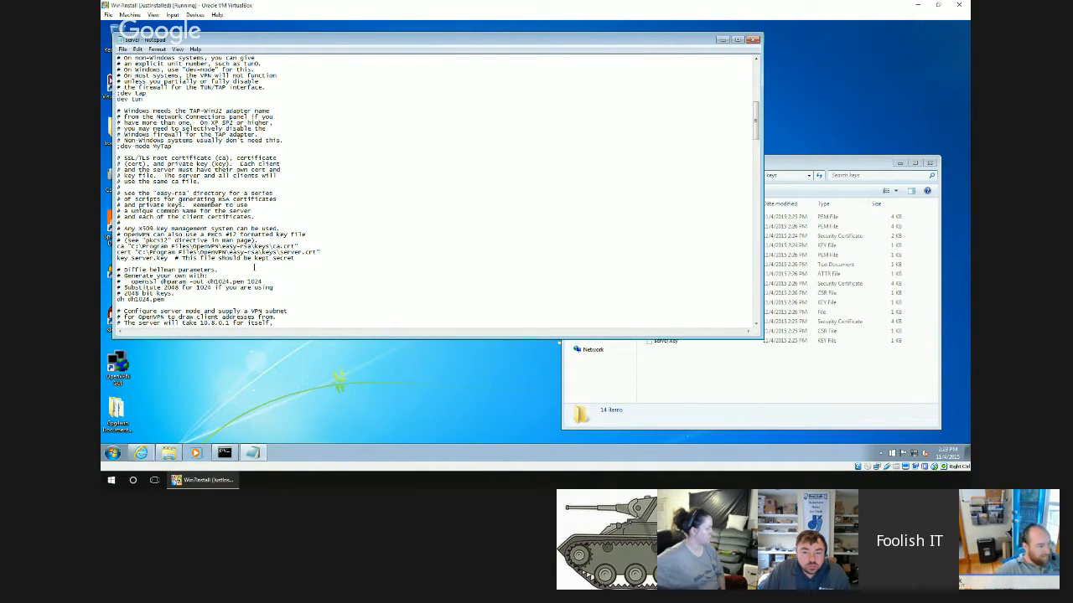
type("C:\\Program Files\\OpenVPN\\easy-rsa\\keys\\")
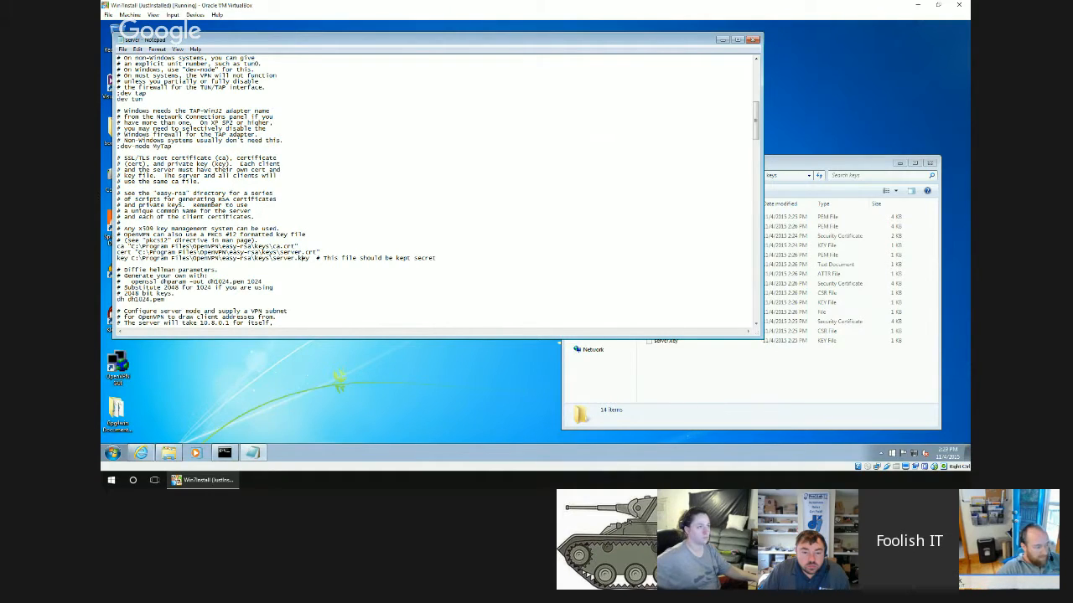
type("\"")
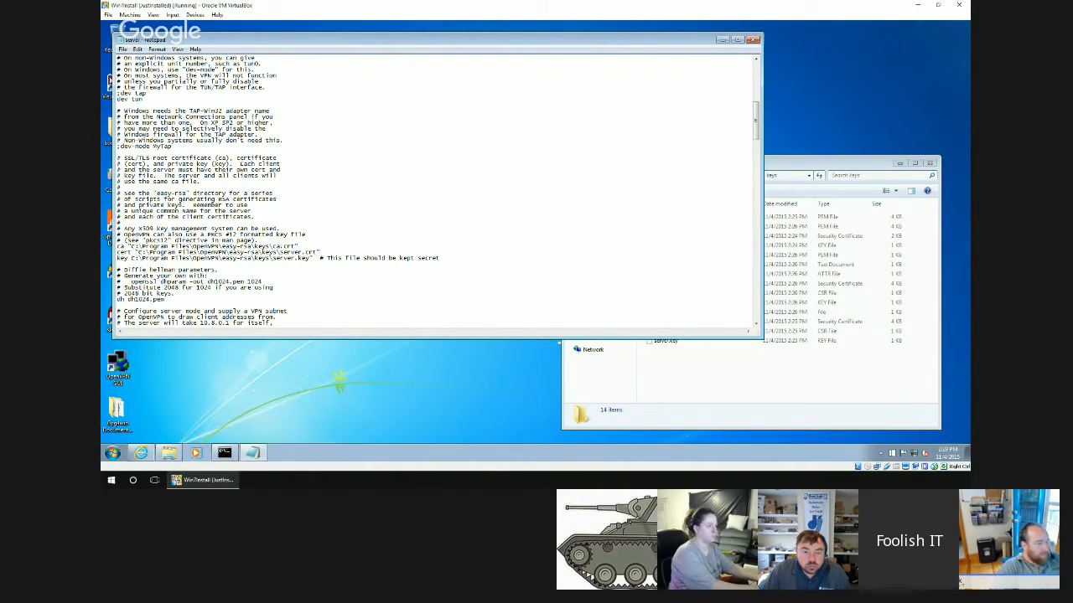
type("\"")
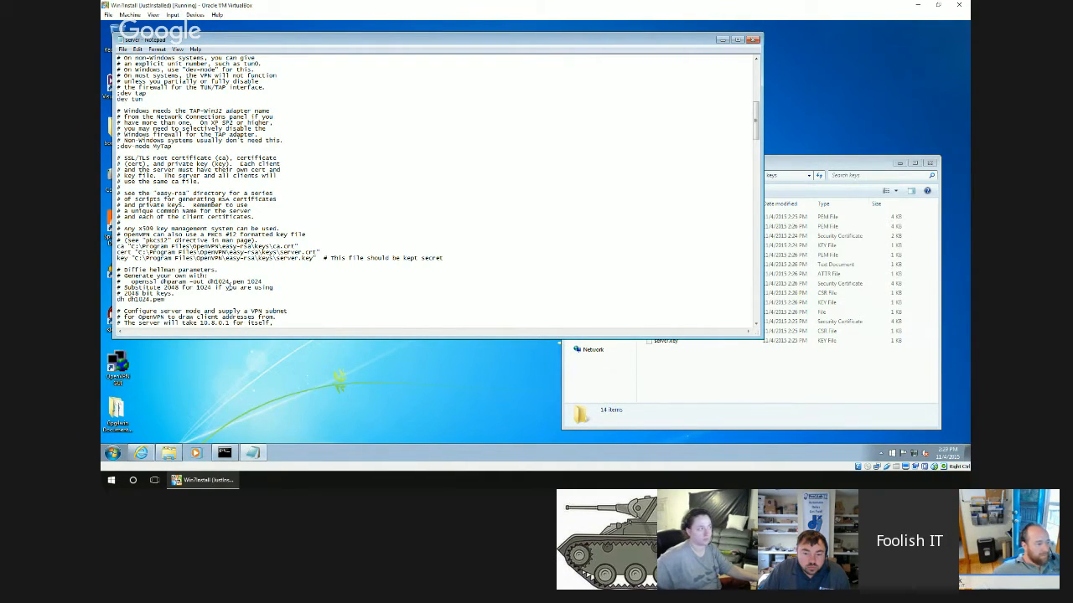
Set the dh entry to "C:\Program Files\OpenVPN\easy-rsa\keys\dh1024.pem", including the quotation marks.
type("\"")
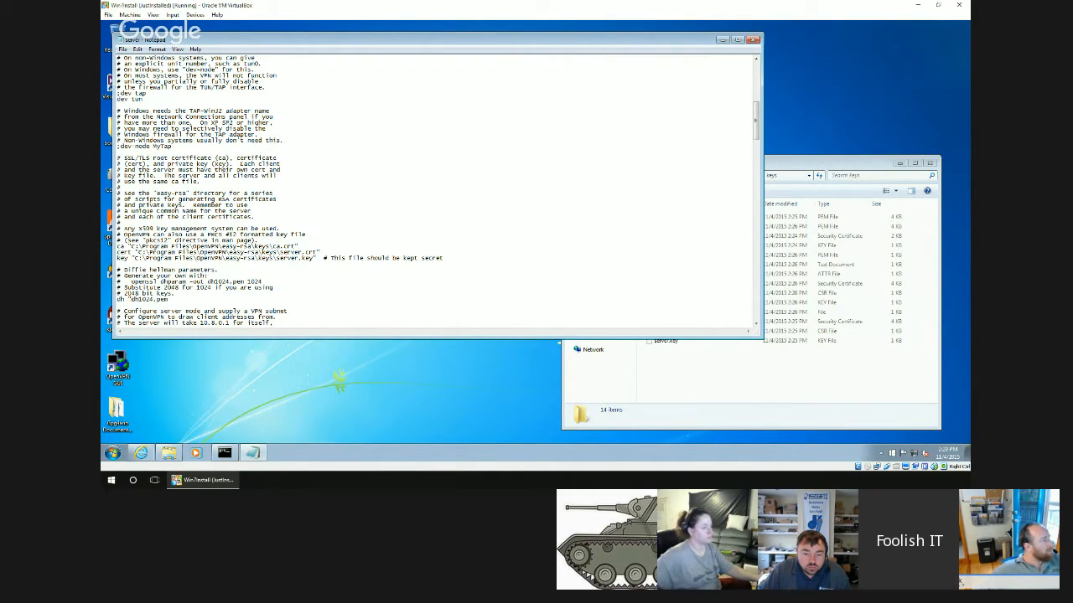
type("C:\\Program Files\\OpenVPN\\easy-rsa\\keys\\")
type("\"")
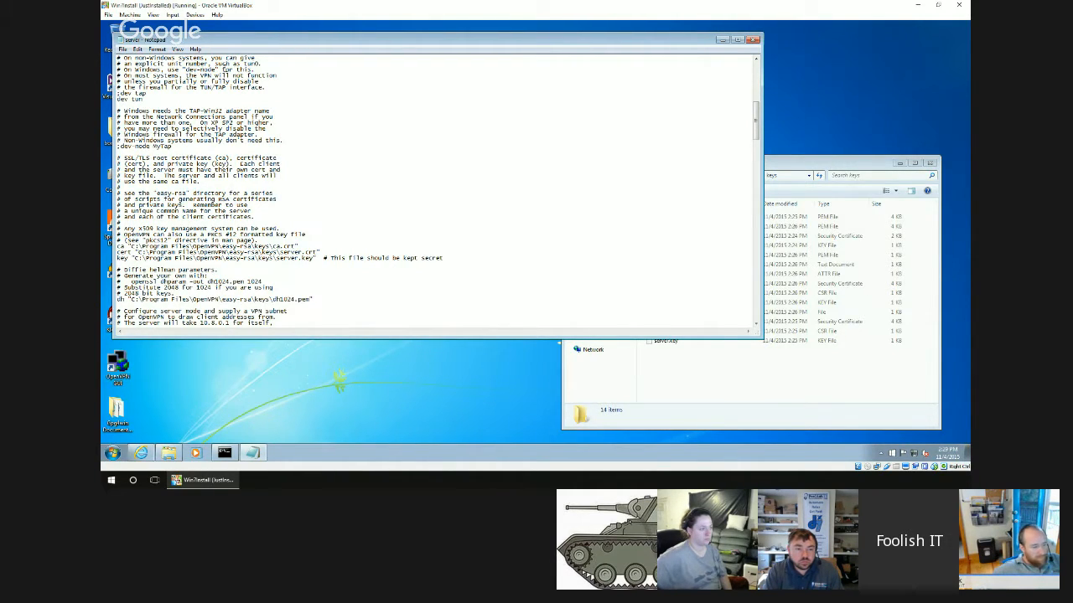
Try to save the edited configuration as server.ovpn, with file type All Files, in OpenVPN's easy-rsa folder.
left_click(123, 49)
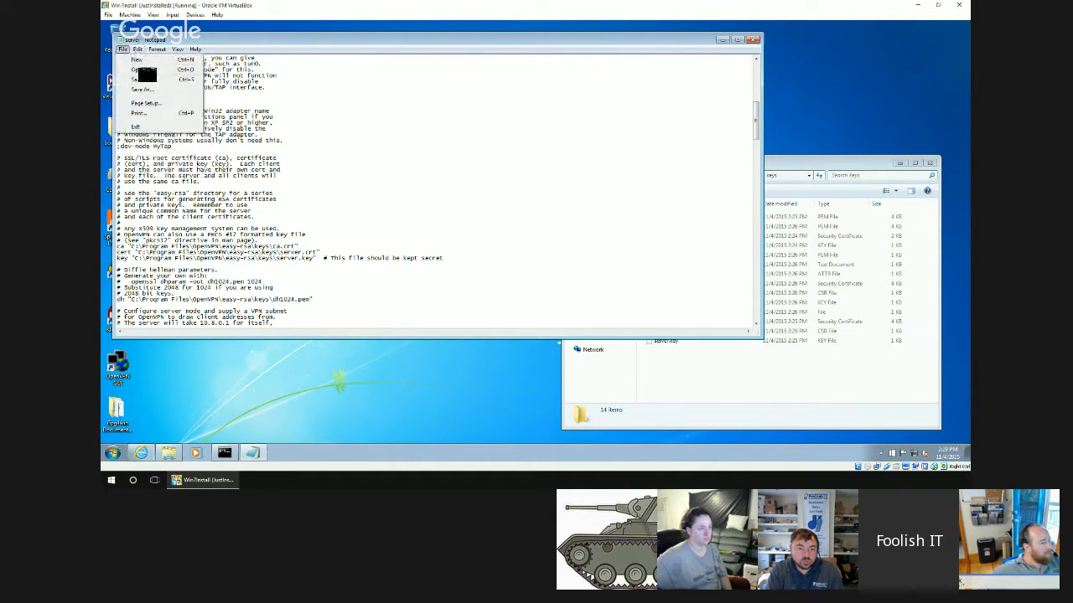
left_click(141, 89)
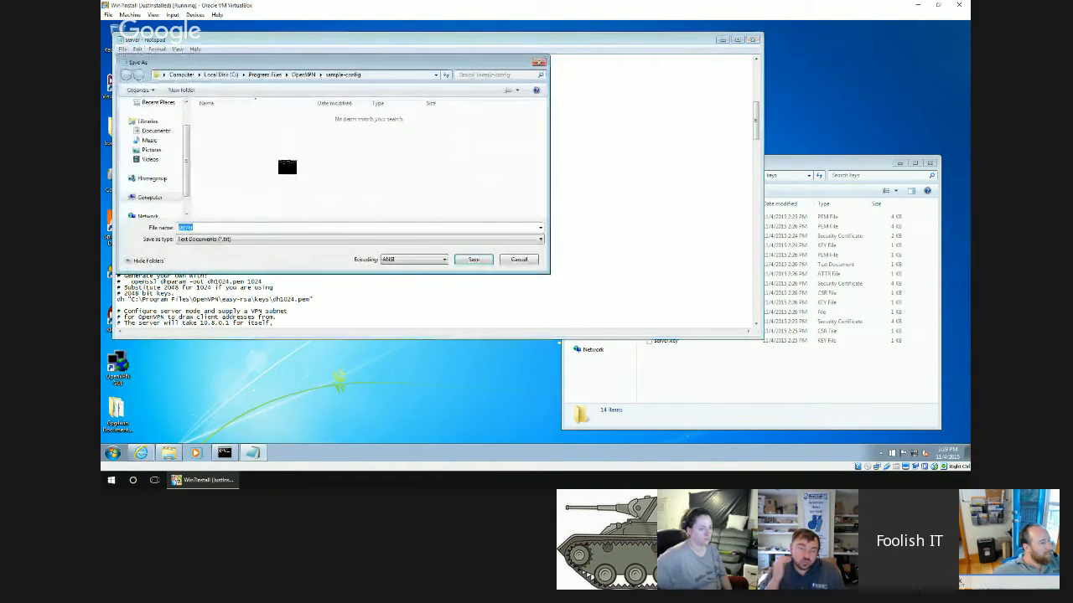
left_click(302, 74)
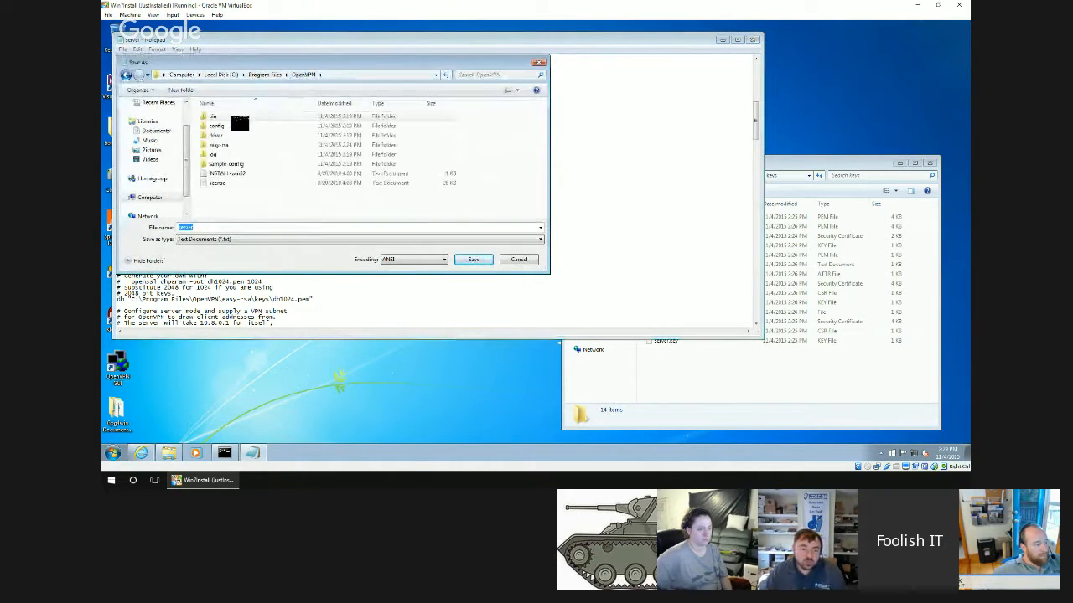
double_click(223, 144)
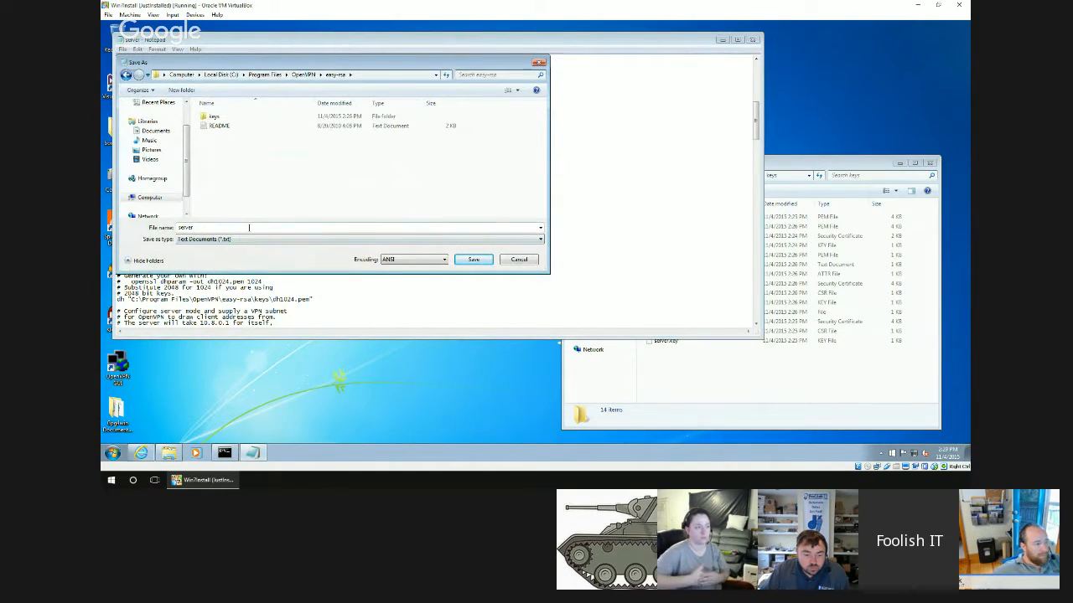
left_click(259, 241)
left_click(201, 254)
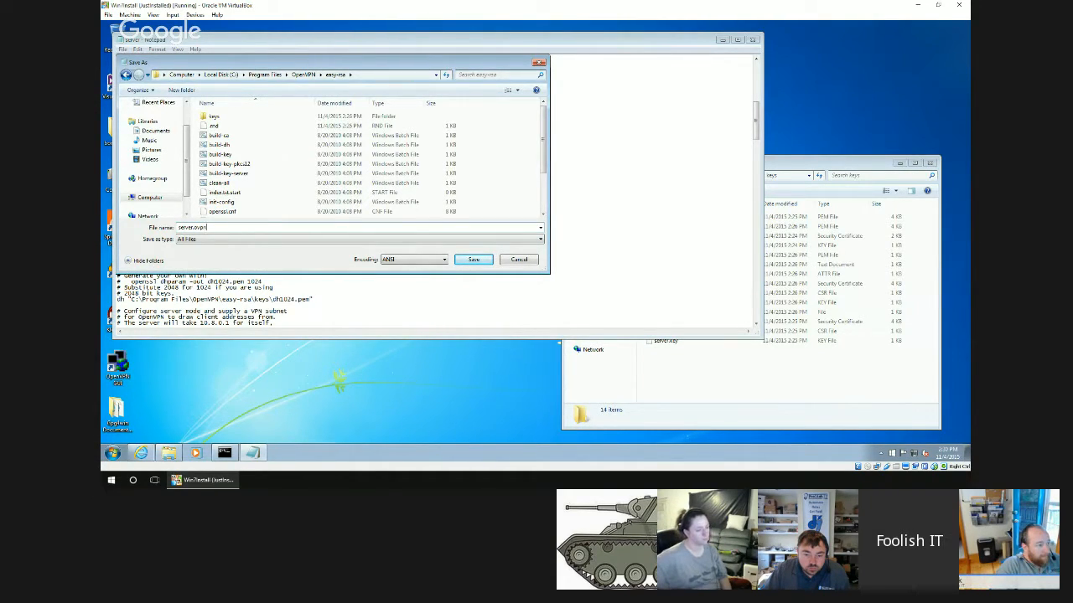
key("Return")
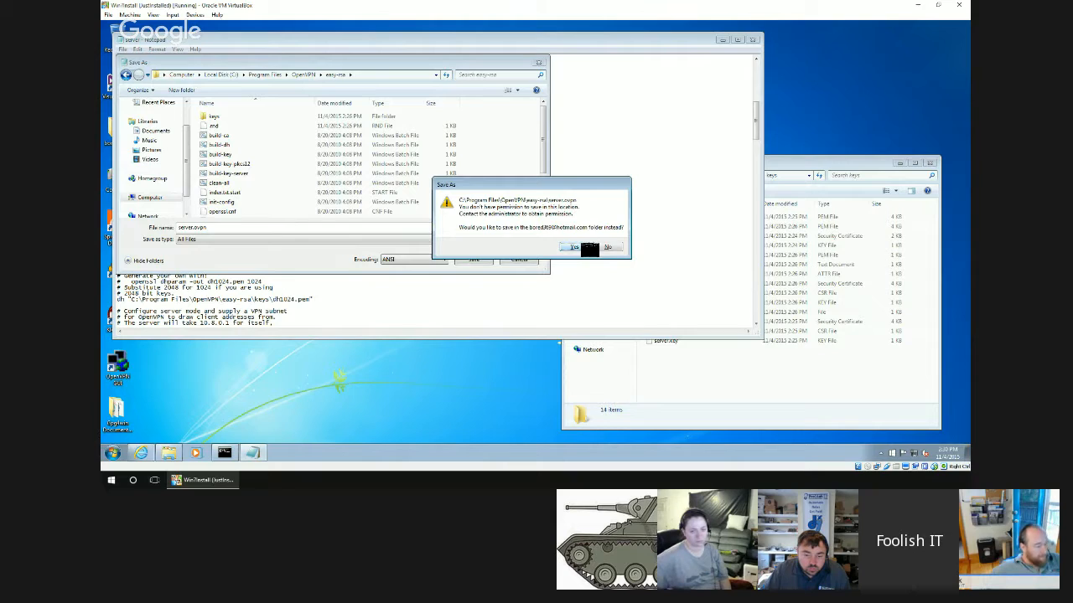
left_click(607, 247)
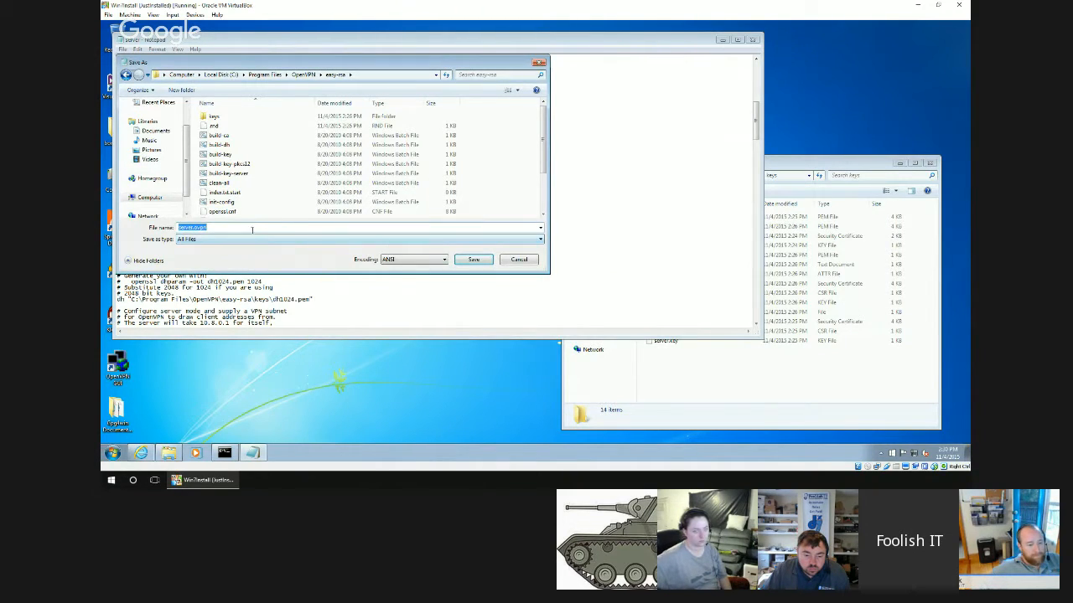
left_click(519, 259)
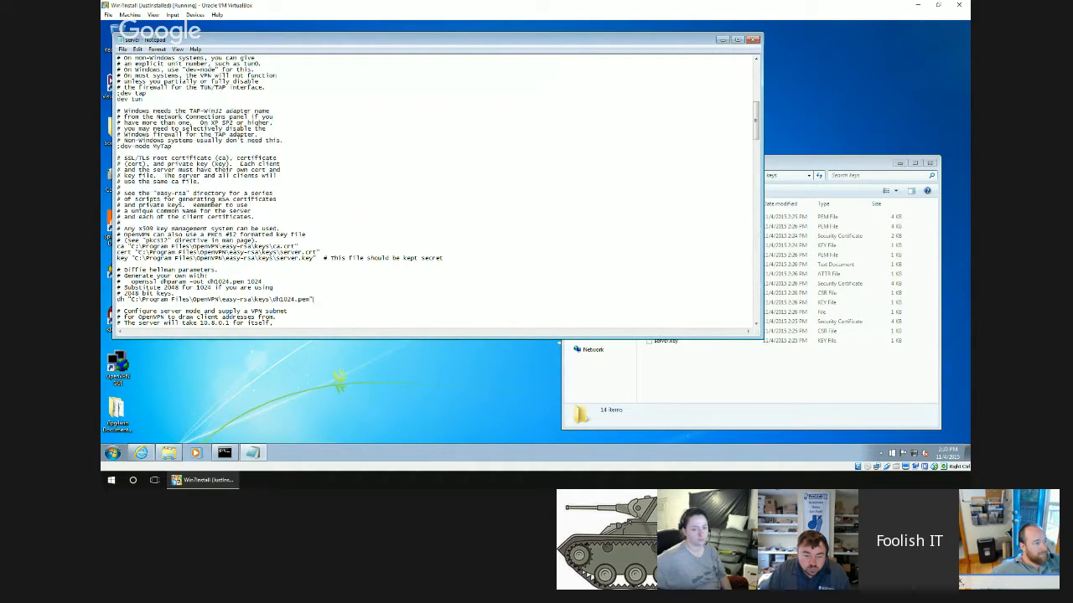
In the security properties of the OpenVPN folder in Program Files, allow CREATOR OWNER full control.
left_click(672, 387)
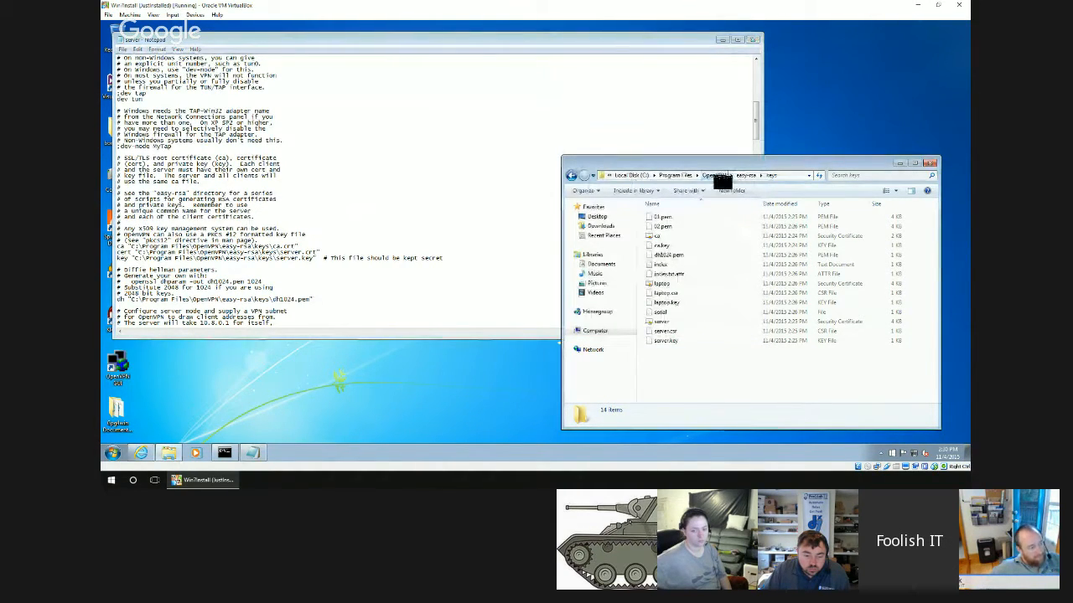
left_click(714, 175)
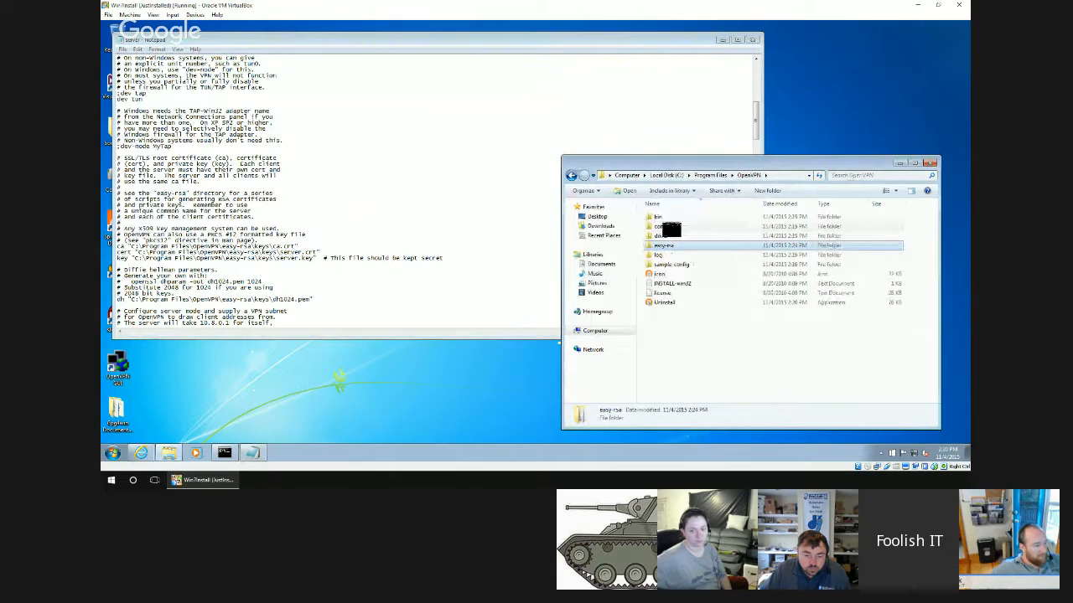
left_click(716, 176)
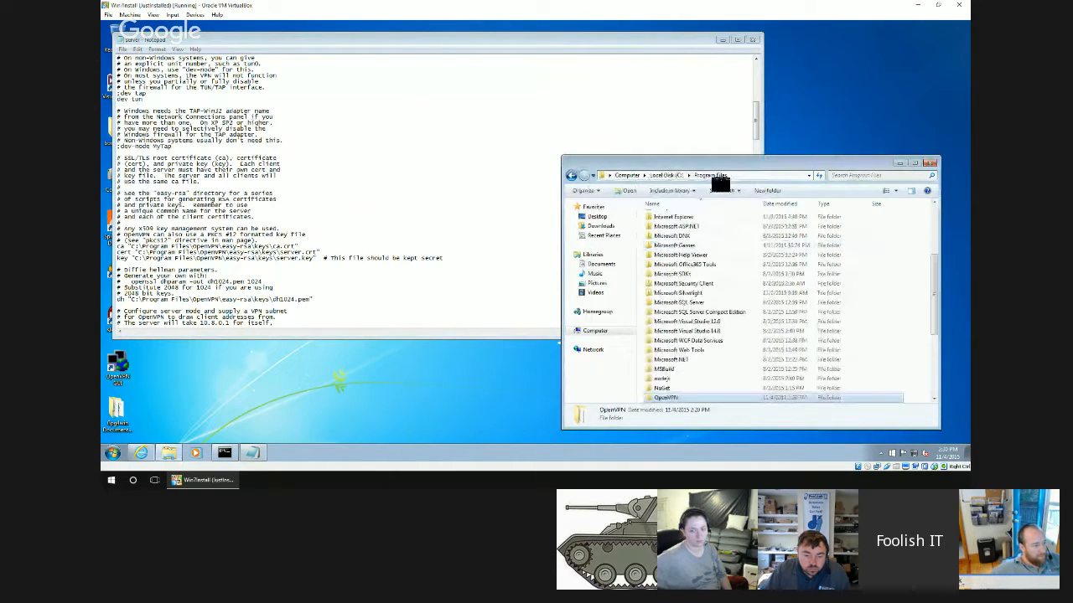
right_click(660, 400)
left_click(682, 394)
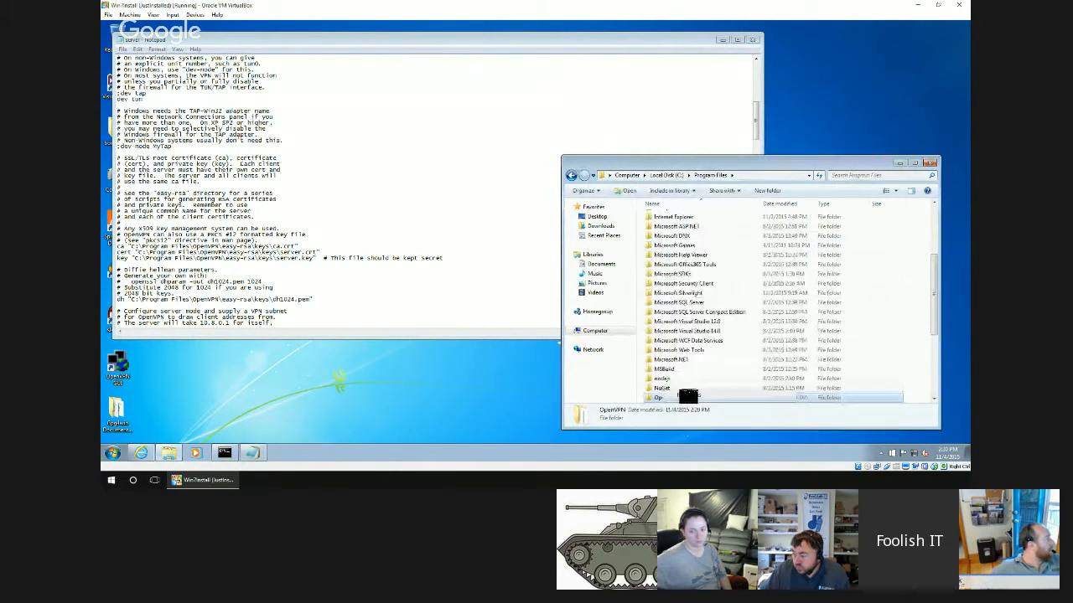
left_click(726, 243)
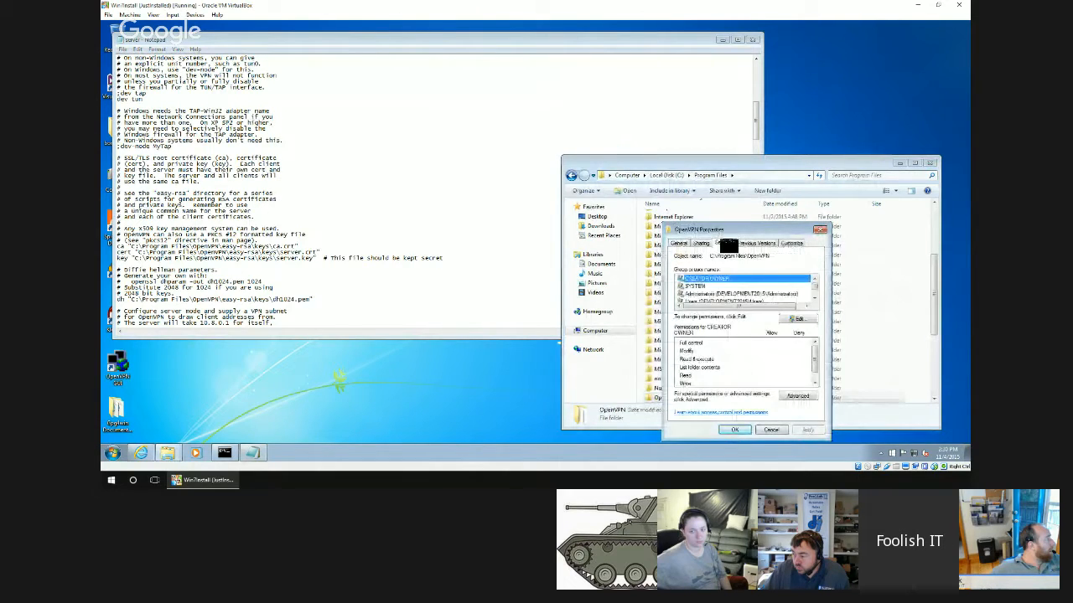
left_click(721, 294)
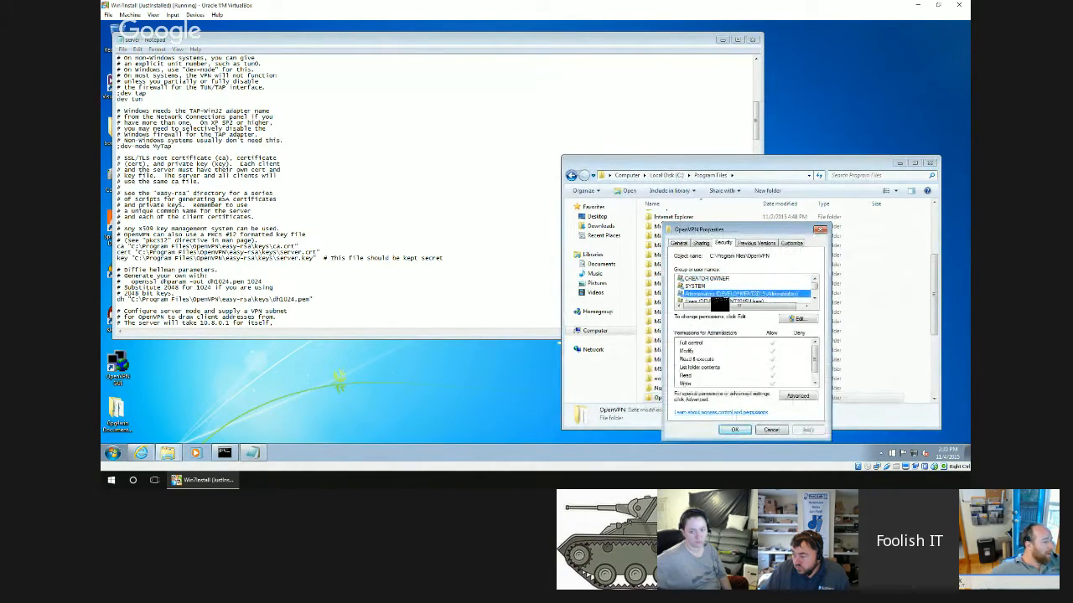
left_click(719, 302)
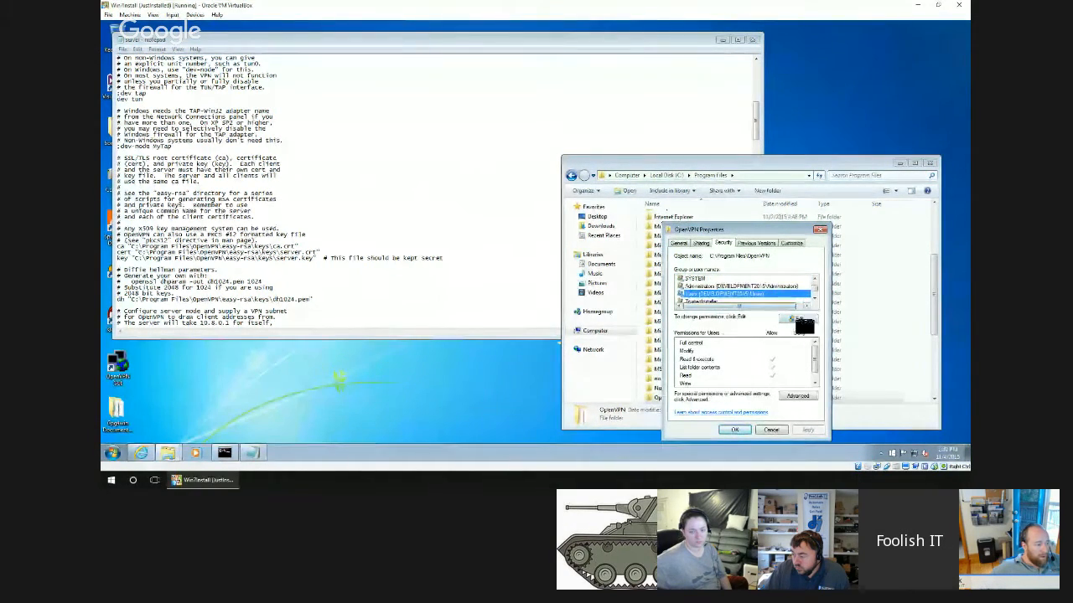
left_click(798, 321)
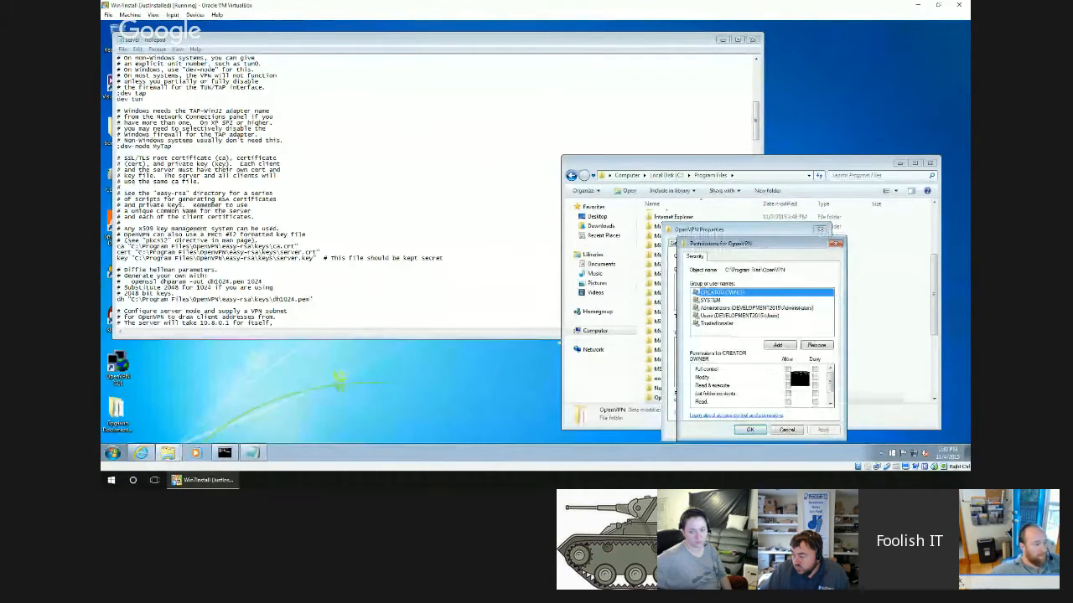
left_click(788, 370)
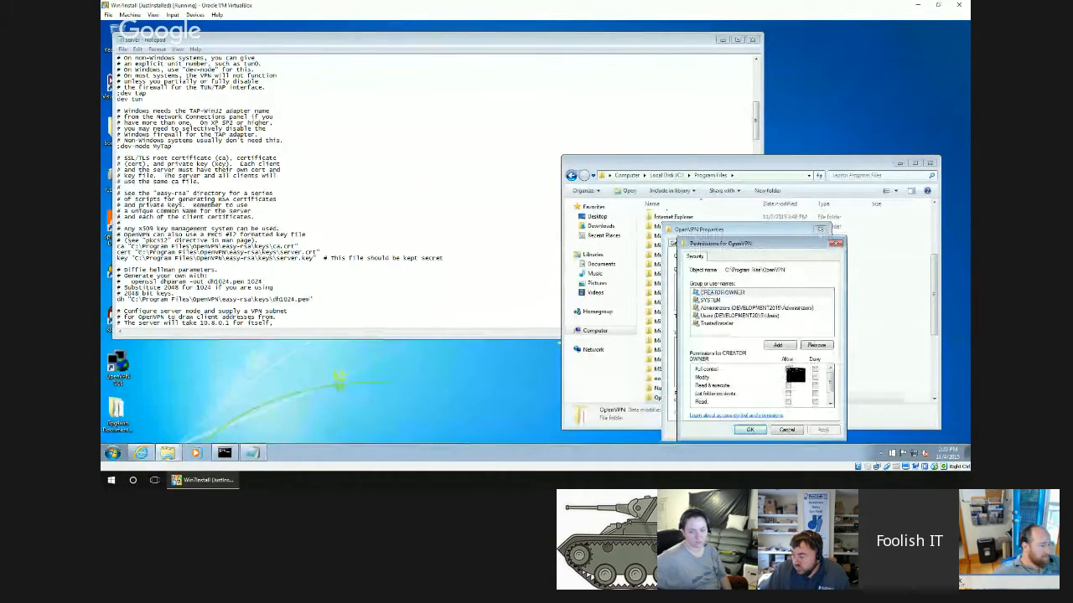
left_click(751, 429)
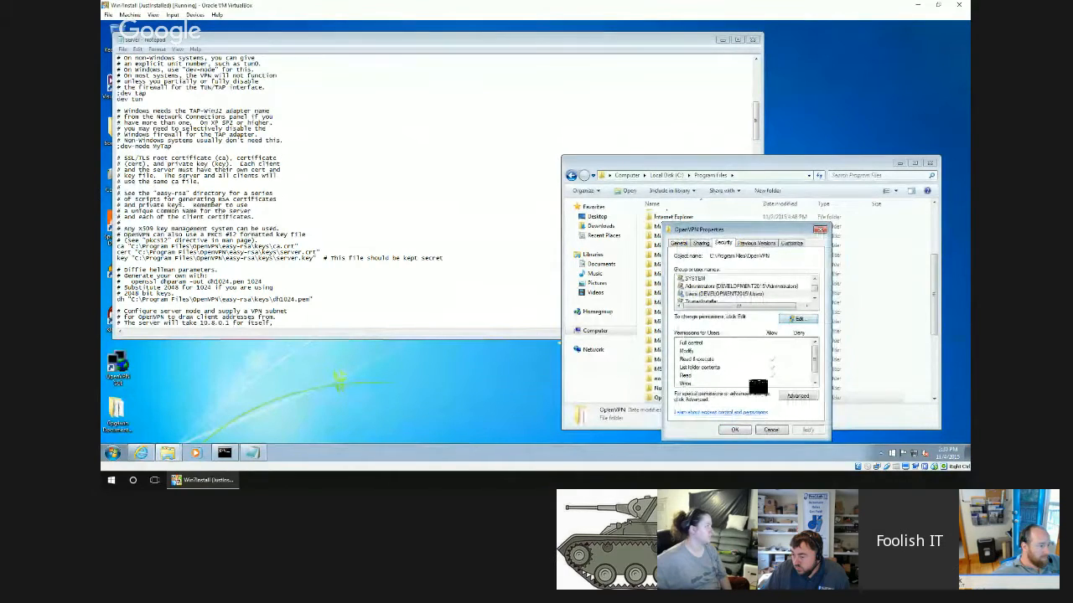
left_click(739, 431)
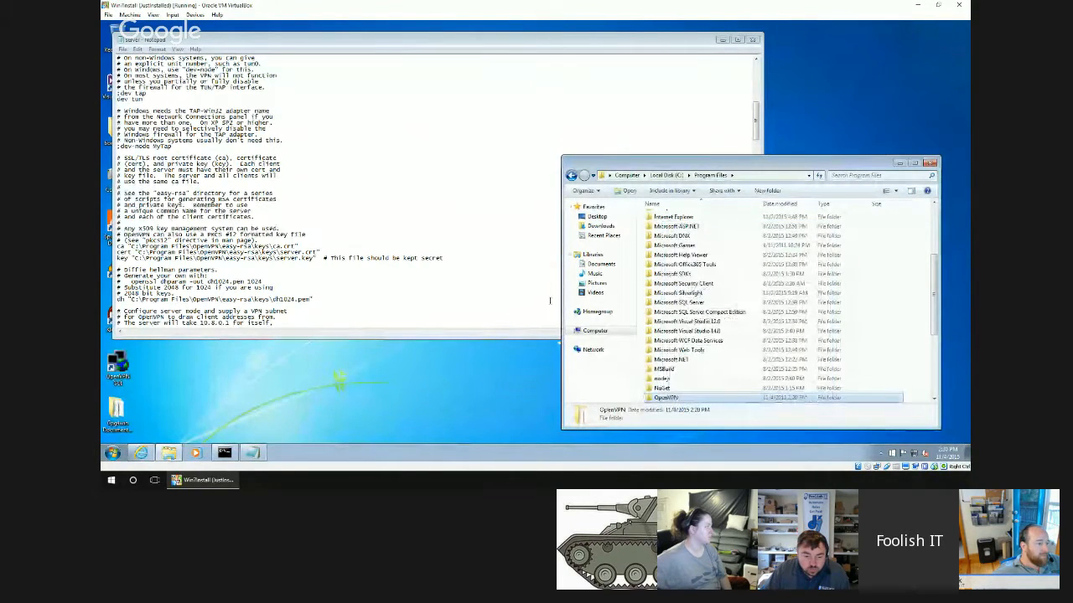
Retry saving the configuration to the easy-rsa folder as server.ovpn with All Files as the type, declining the alternative save location.
left_click(123, 49)
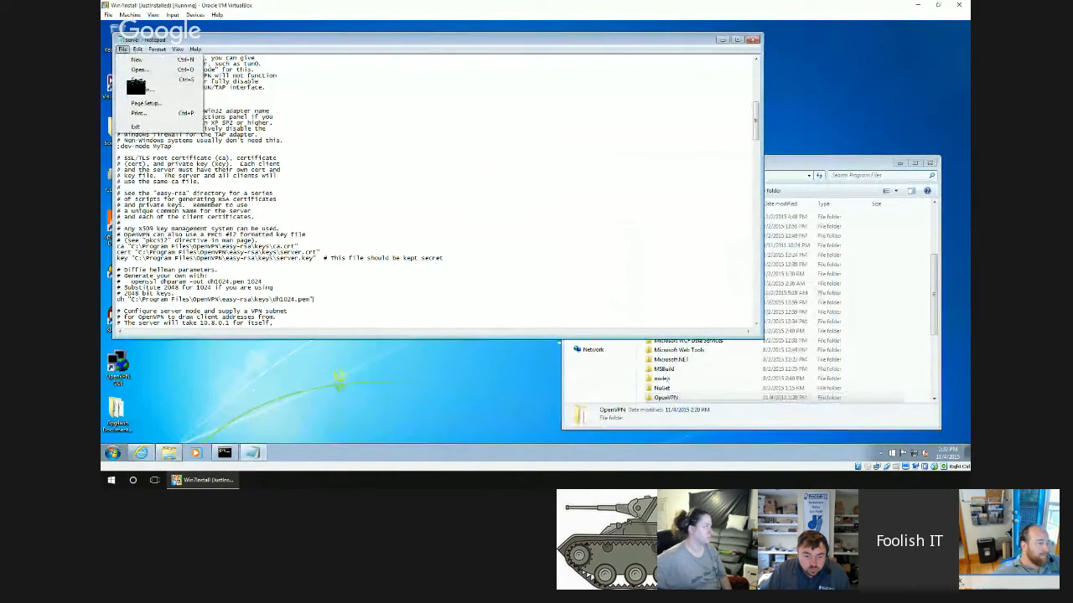
left_click(138, 89)
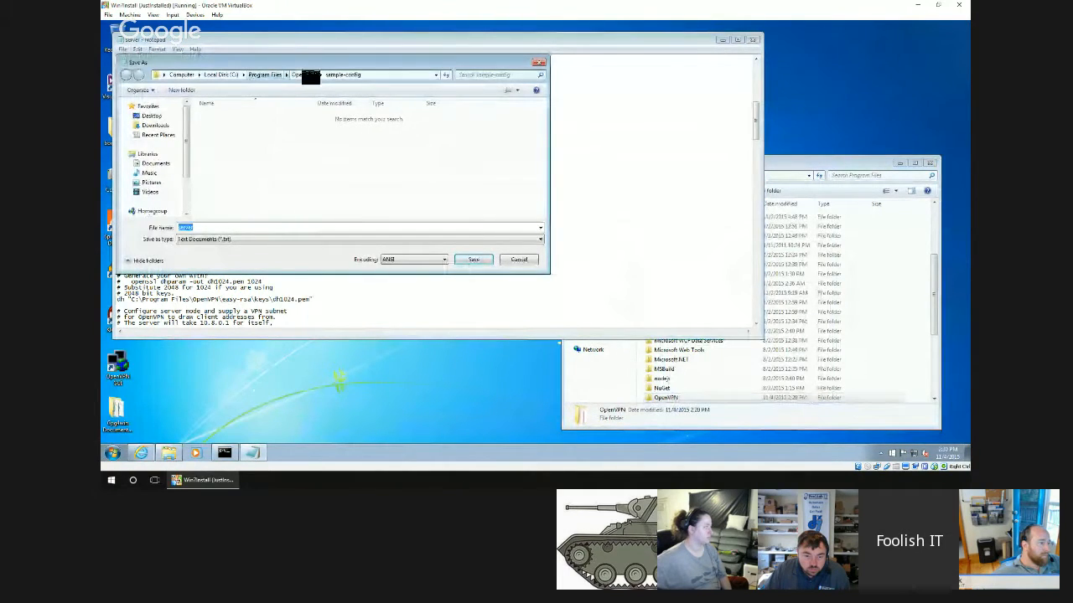
left_click(308, 75)
double_click(243, 145)
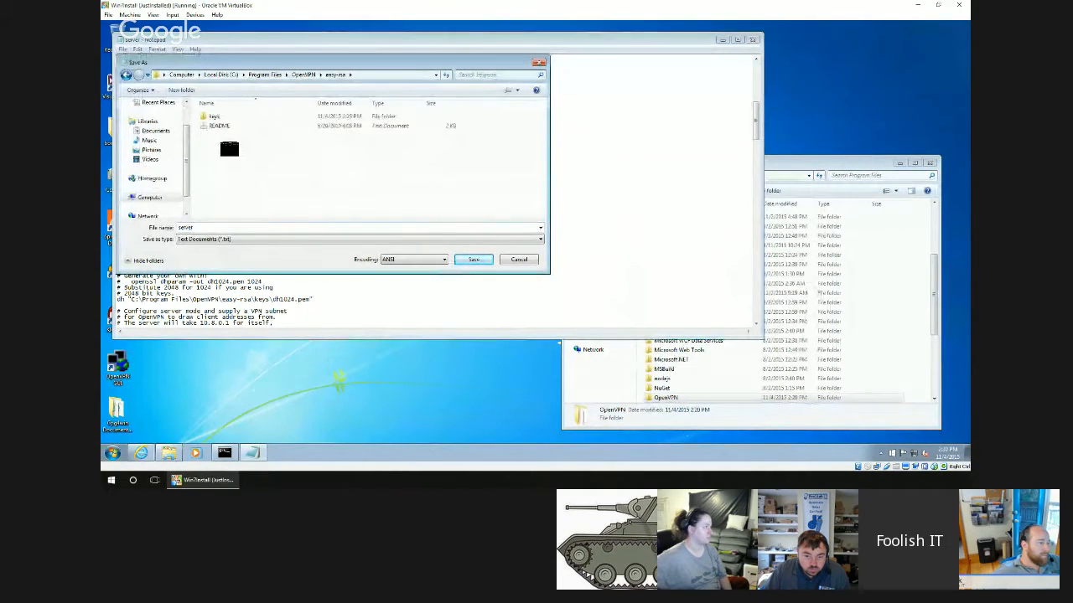
left_click(220, 239)
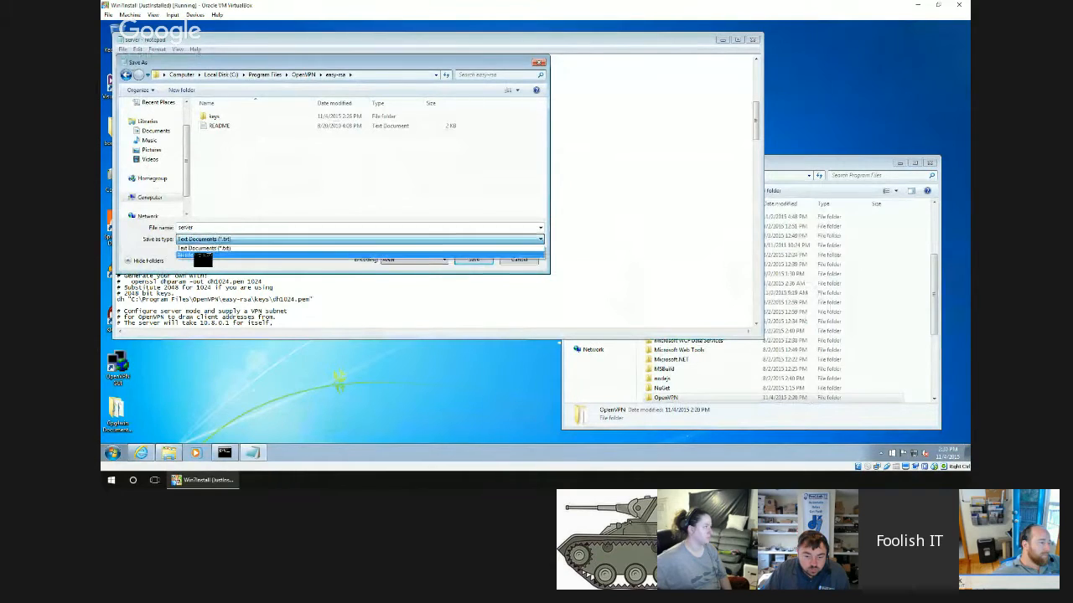
left_click(200, 249)
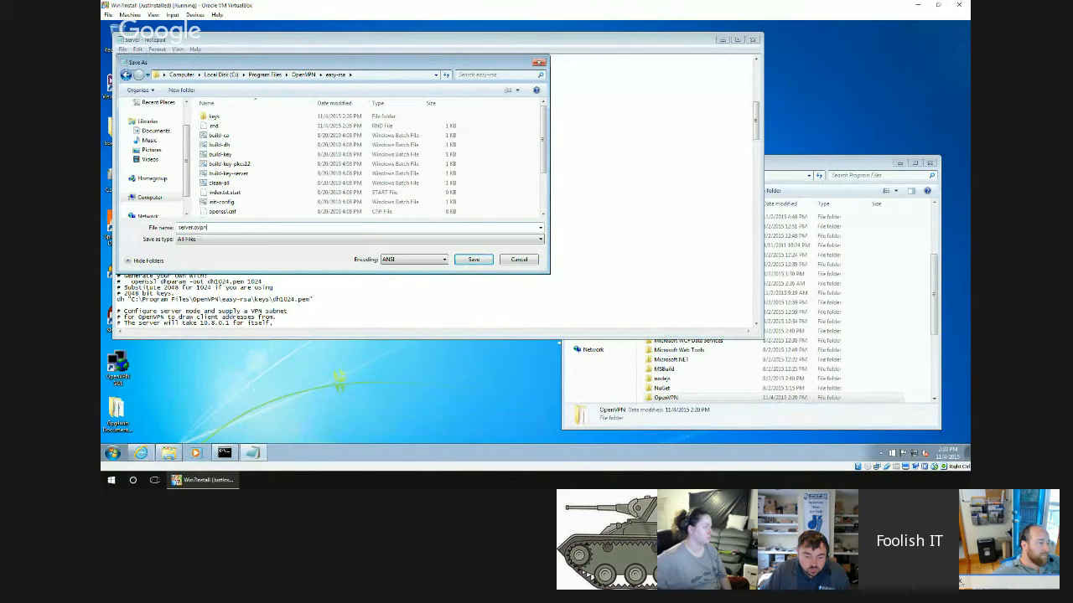
key("Return")
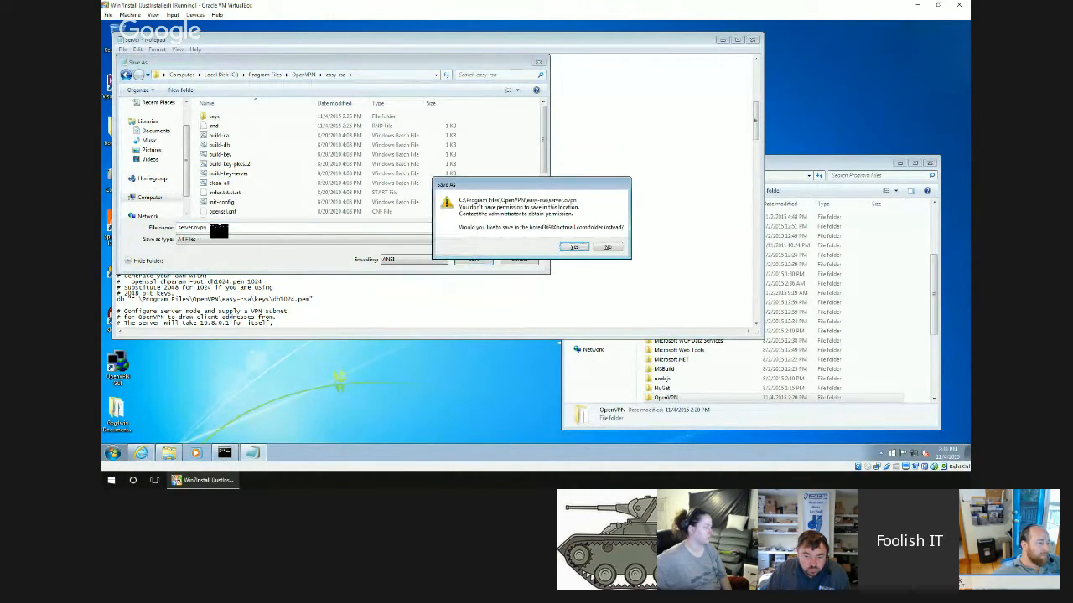
key("Tab")
key("Return")
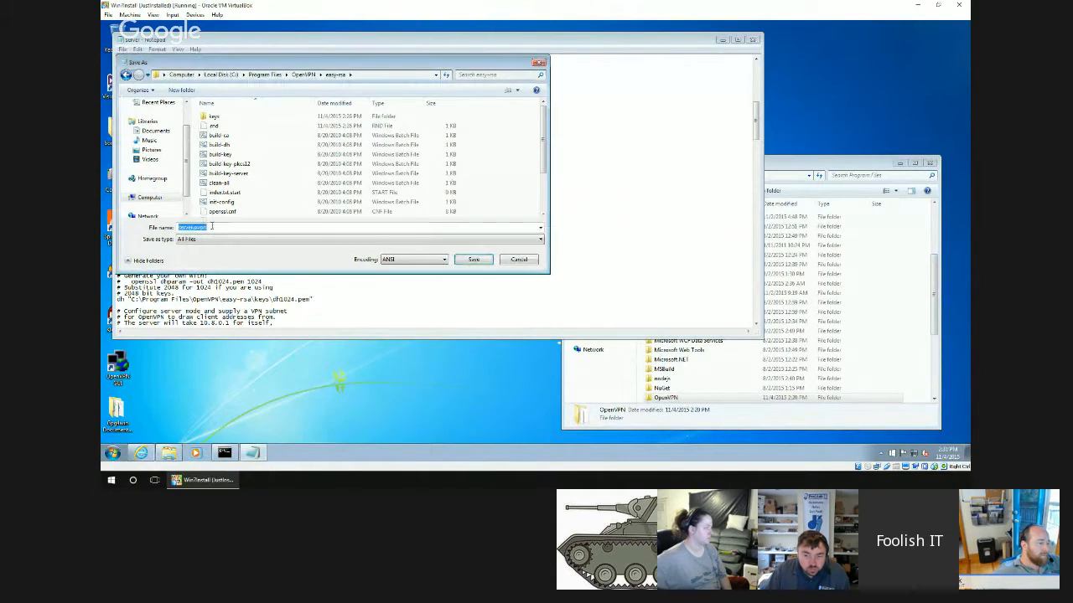
In the advanced security settings of the OpenVPN folder in Program Files, edit the Users permission entry to allow full control.
right_click(668, 397)
left_click(690, 390)
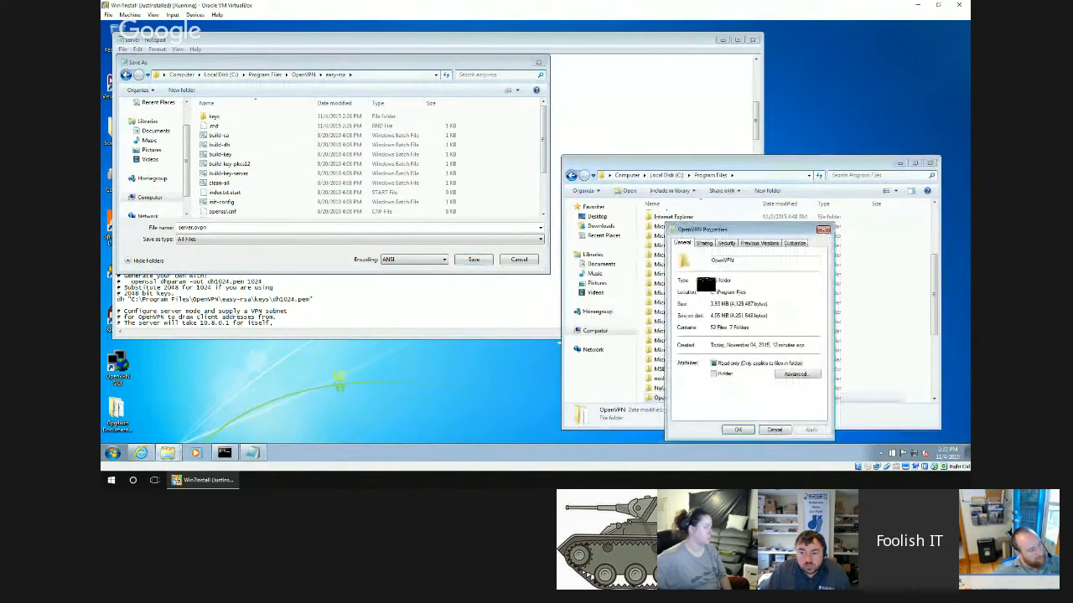
left_click(726, 243)
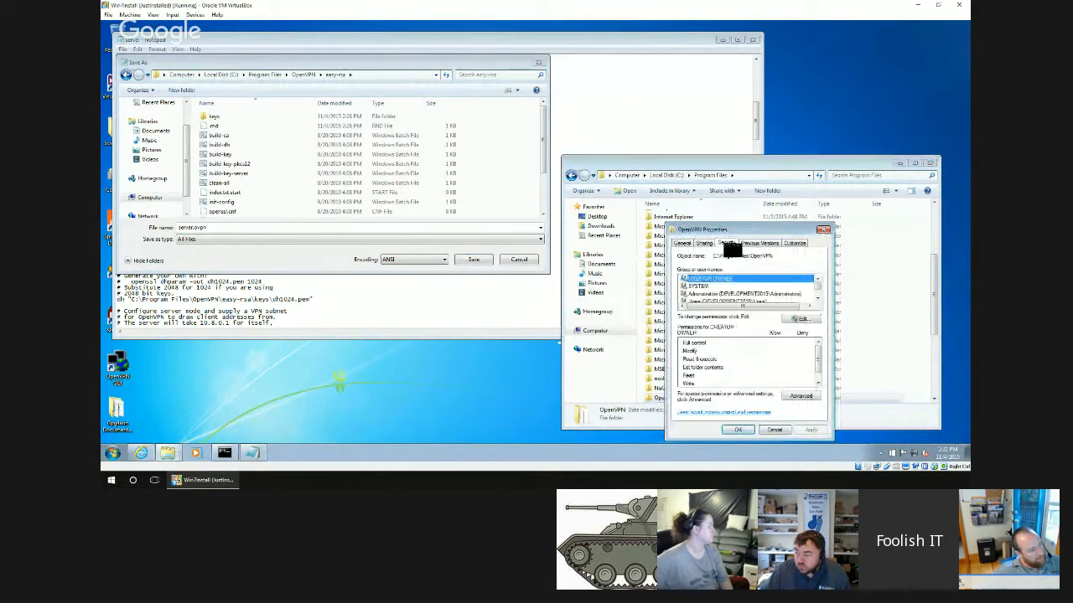
left_click(801, 395)
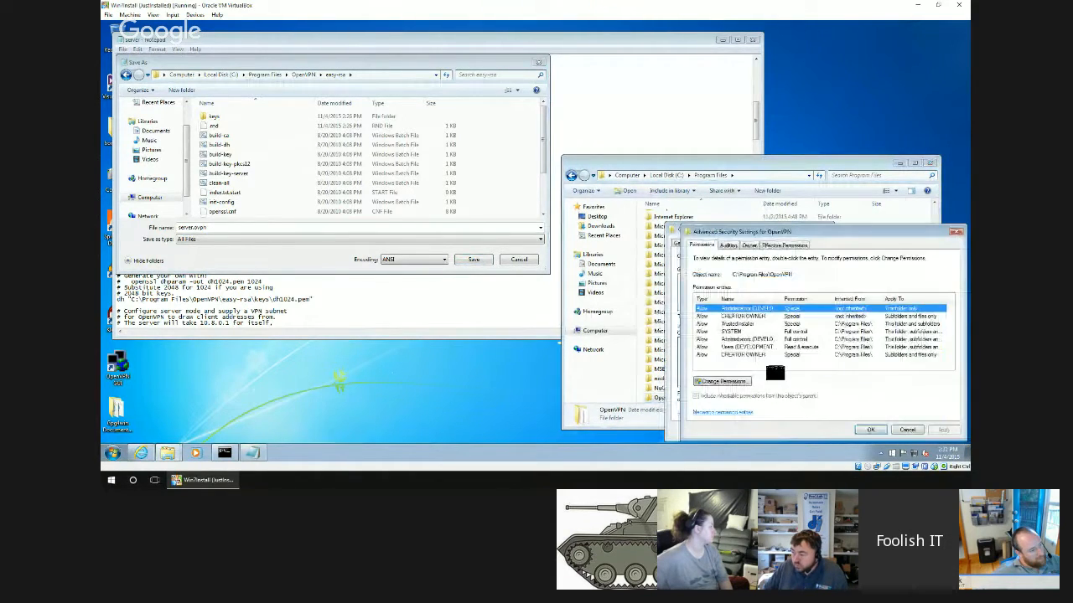
left_click(723, 381)
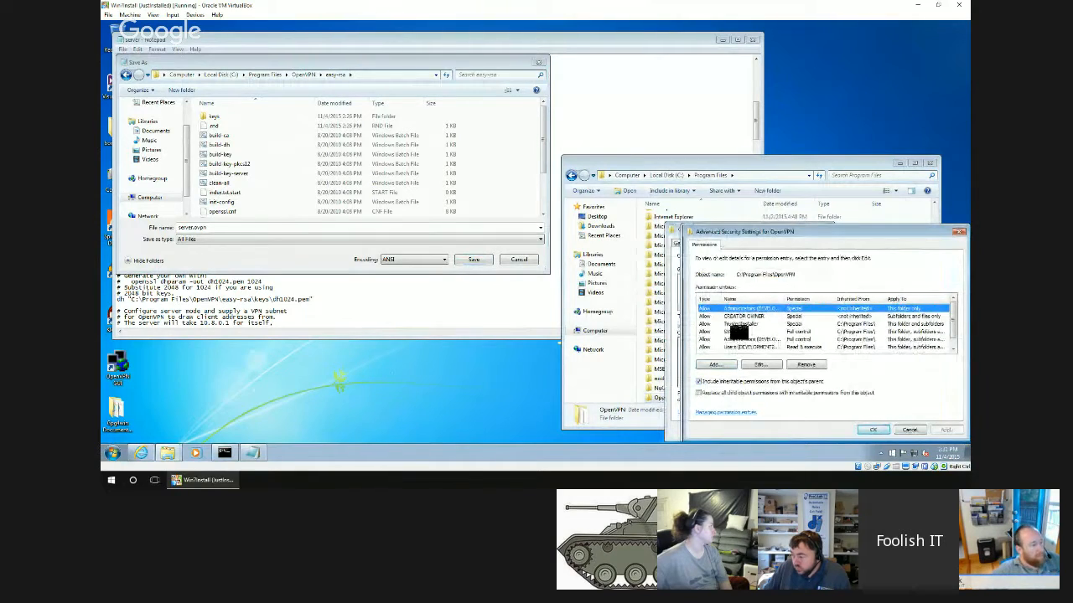
left_click(725, 346)
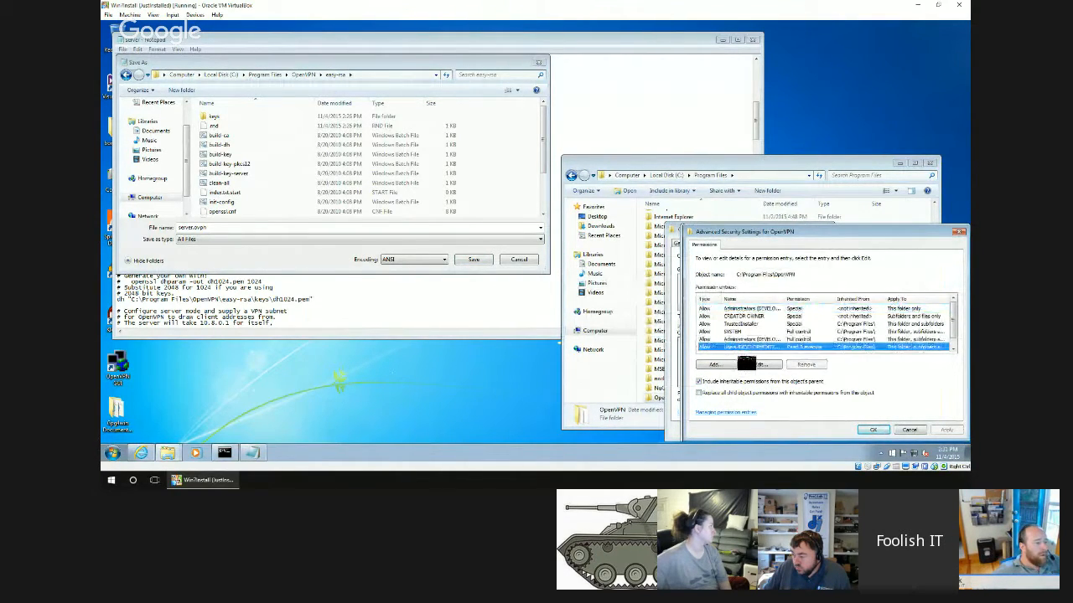
left_click(749, 364)
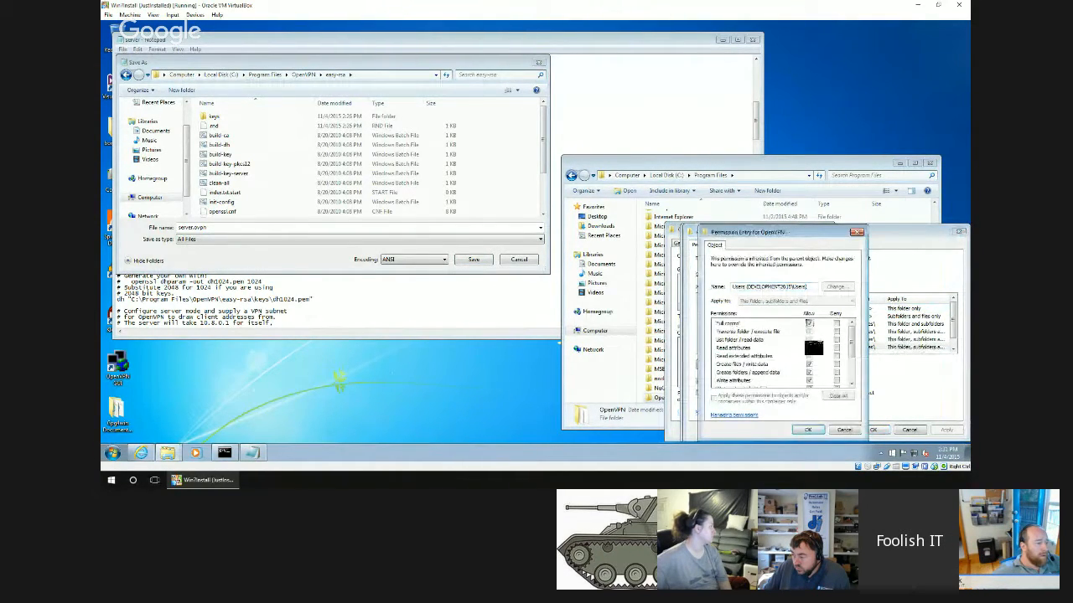
left_click(808, 429)
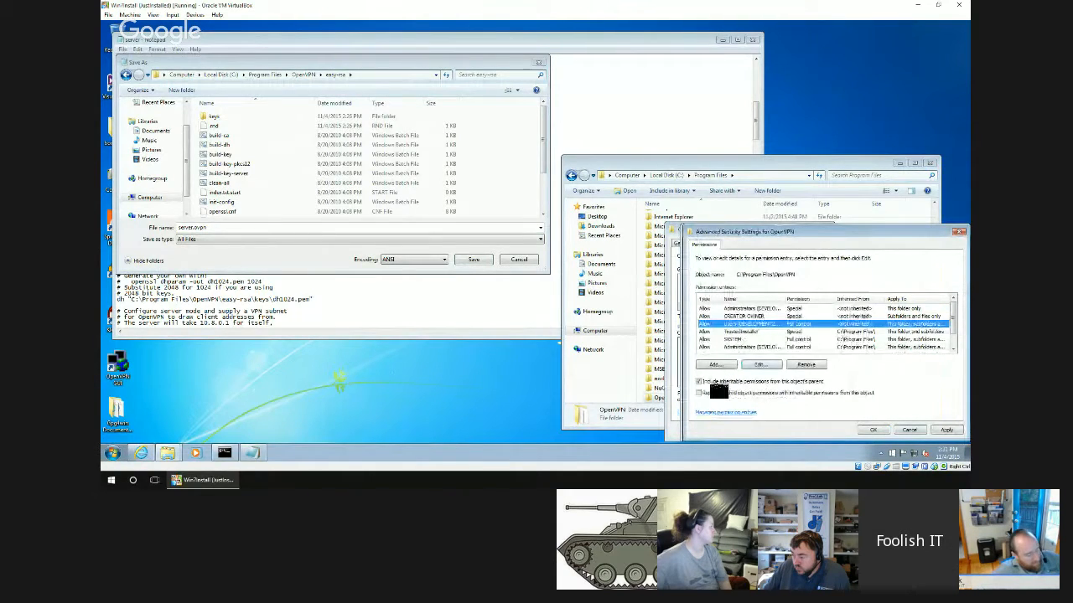
Replace all child object permissions with the OpenVPN folder's inheritable ones, and save the configuration as server.ovpn in easy-rsa.
left_click(718, 393)
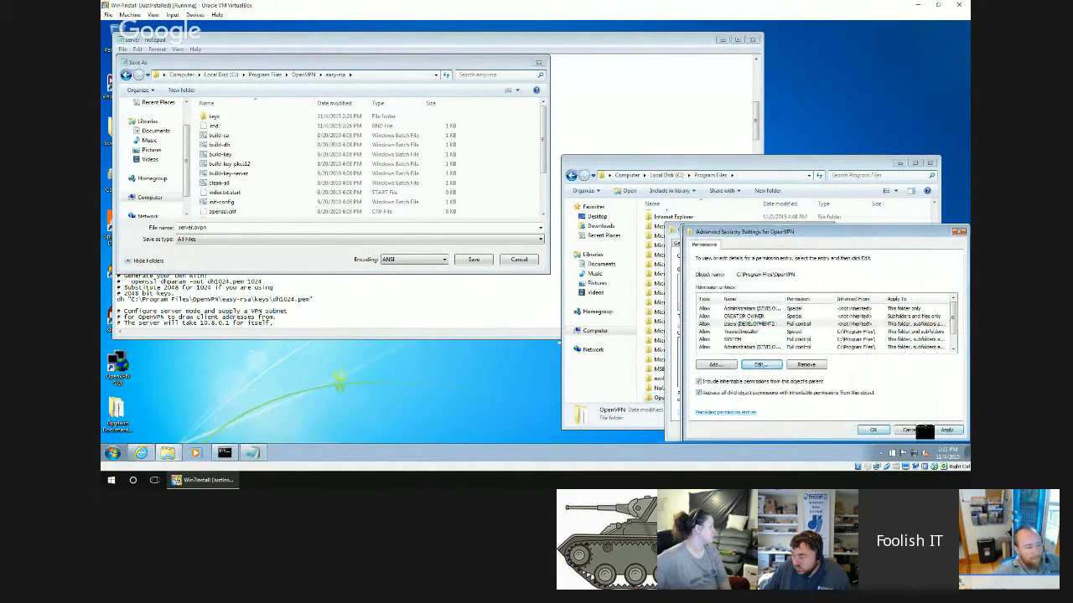
left_click(873, 429)
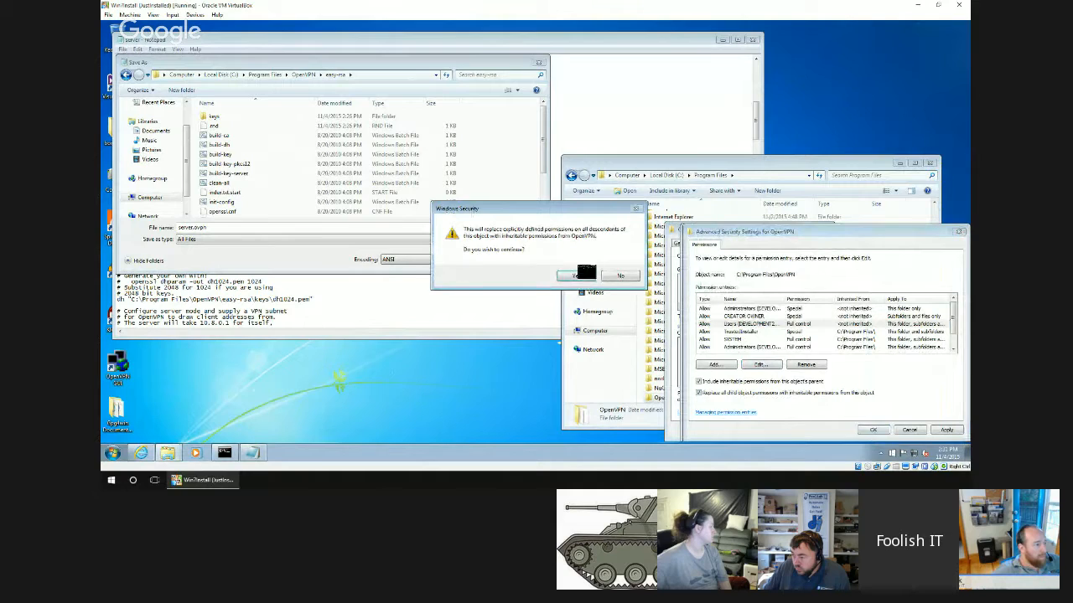
left_click(584, 275)
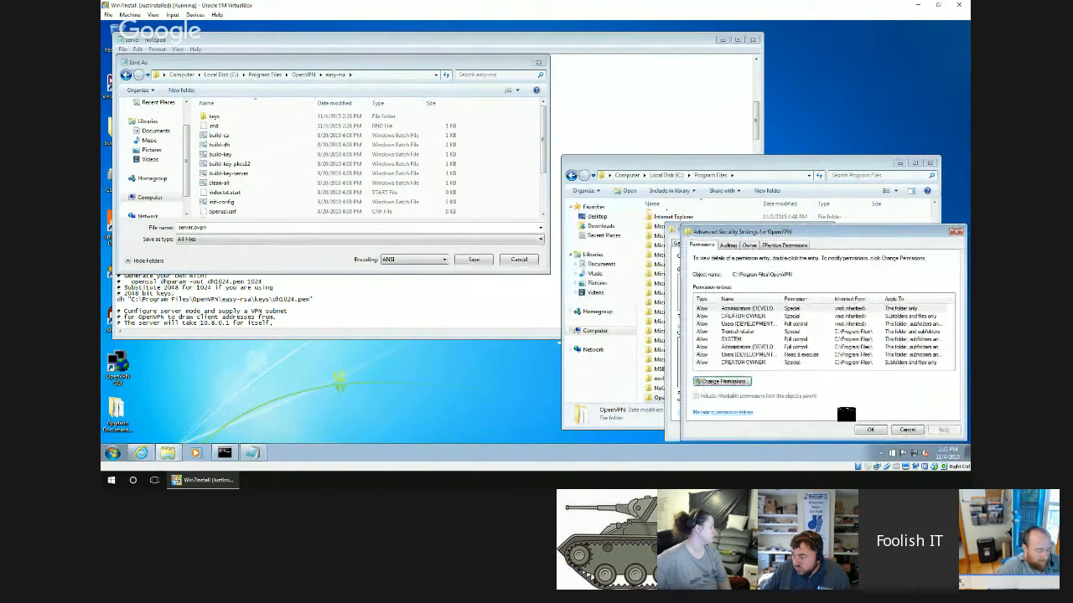
left_click(869, 430)
left_click(748, 436)
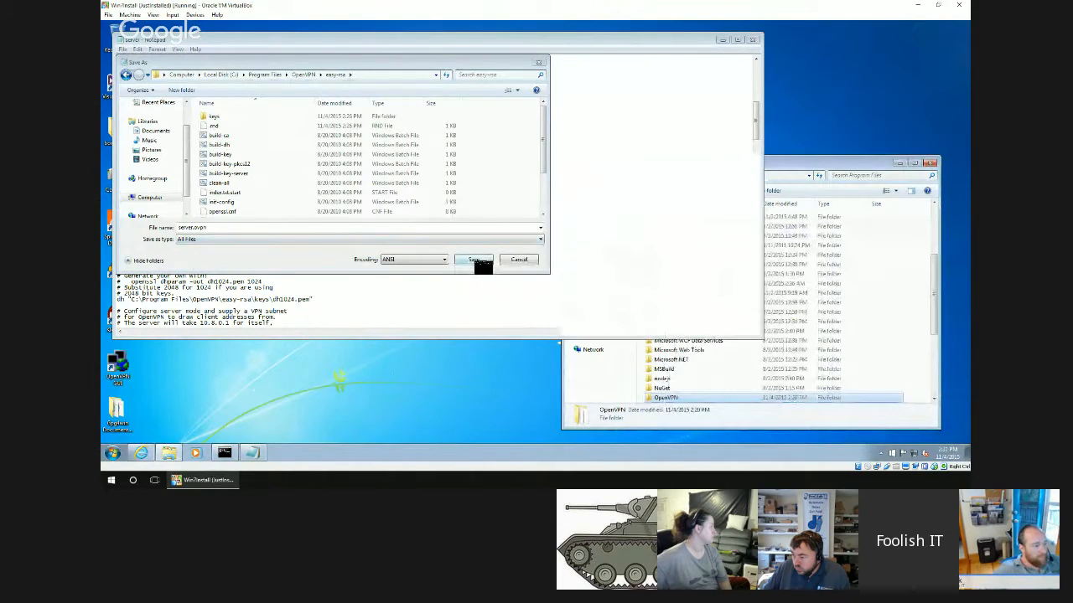
left_click(473, 259)
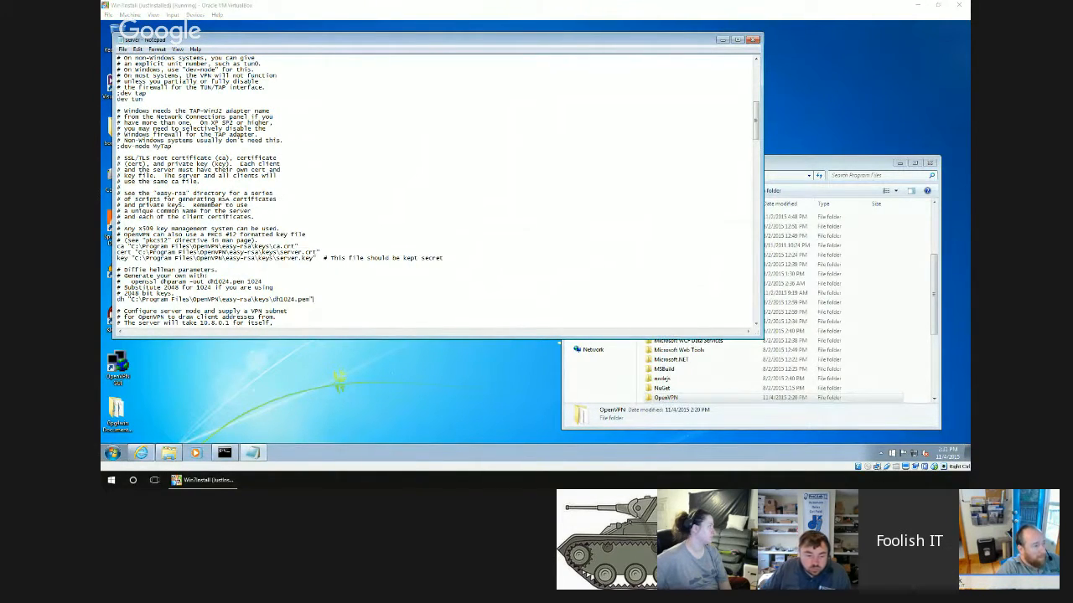
Open the client configuration file from OpenVPN's sample-config folder in Notepad.
double_click(664, 399)
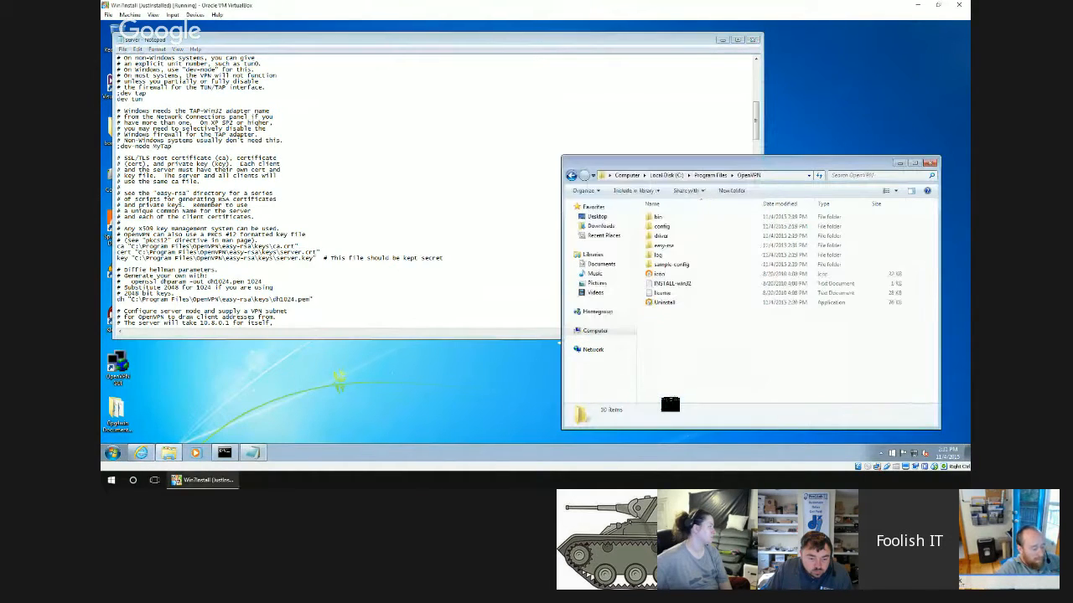
double_click(666, 267)
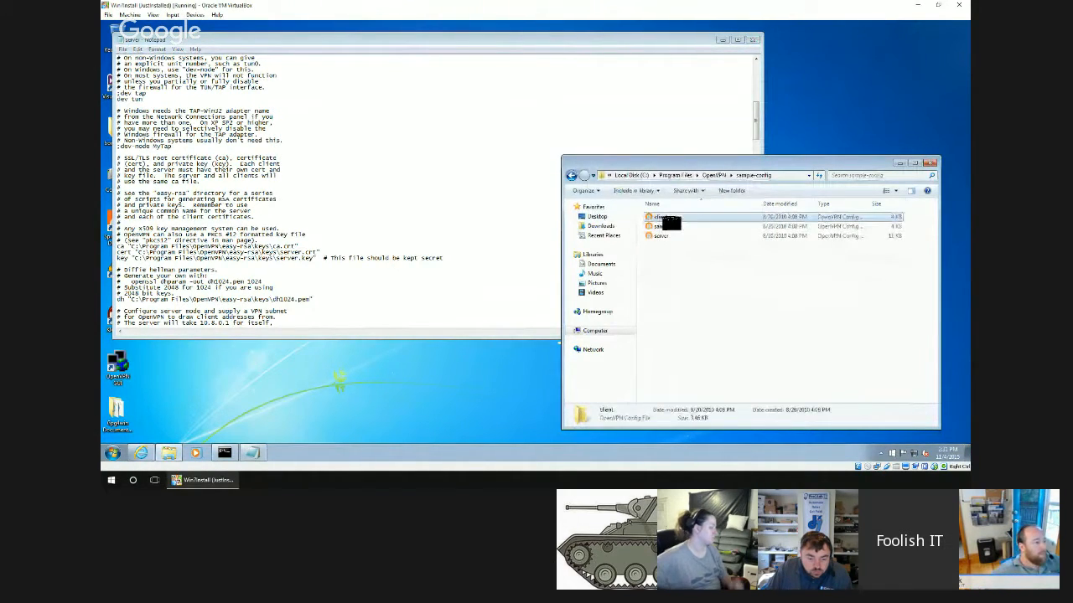
right_click(667, 219)
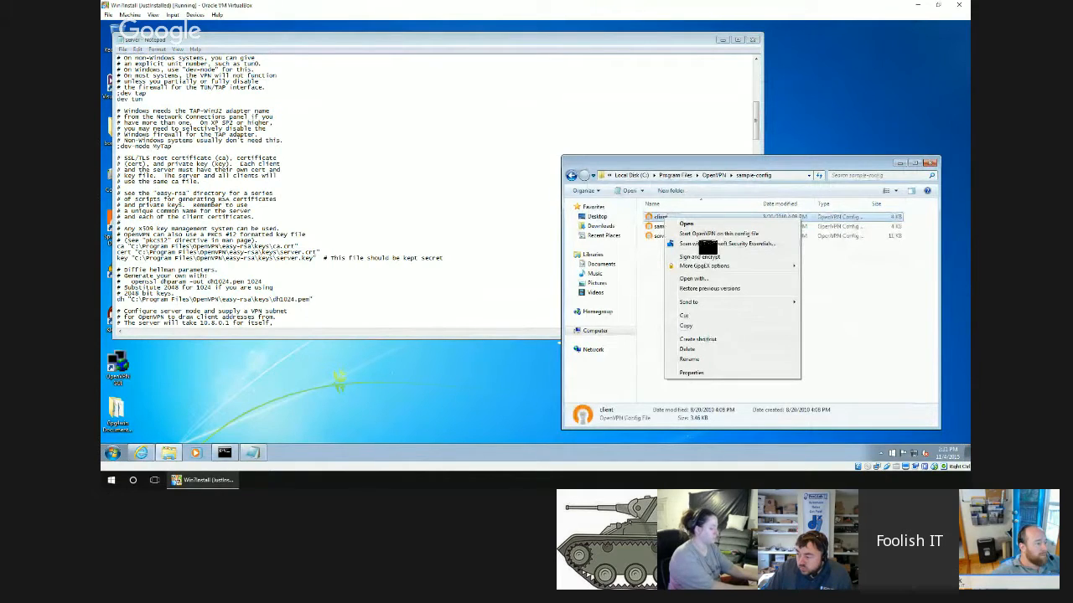
left_click(701, 224)
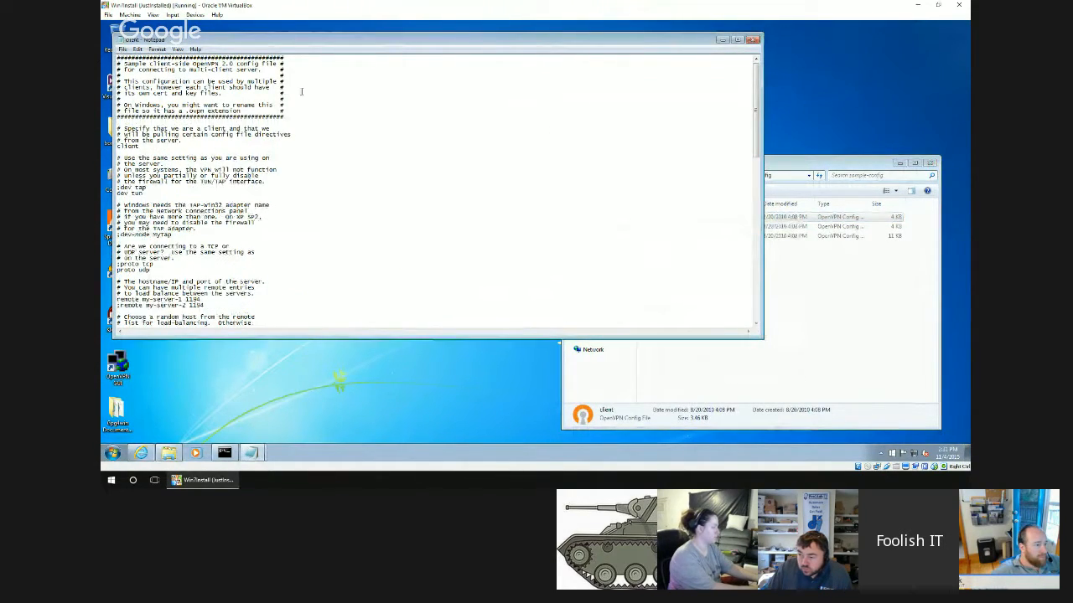
Browse to the keys folder inside OpenVPN's easy-rsa folder and select the laptop certificate.
left_click(746, 374)
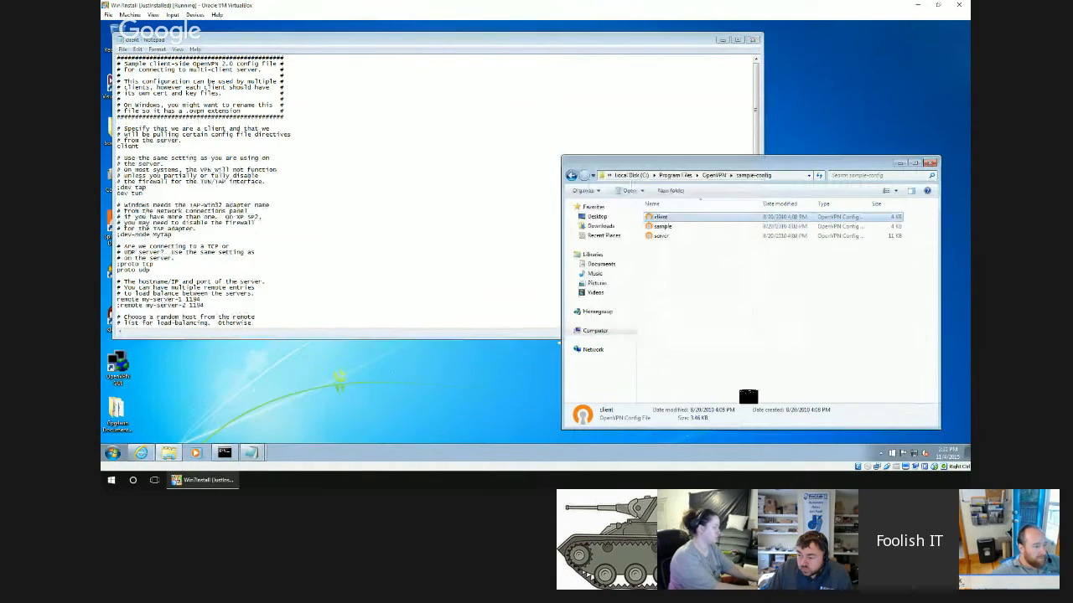
key("BackSpace")
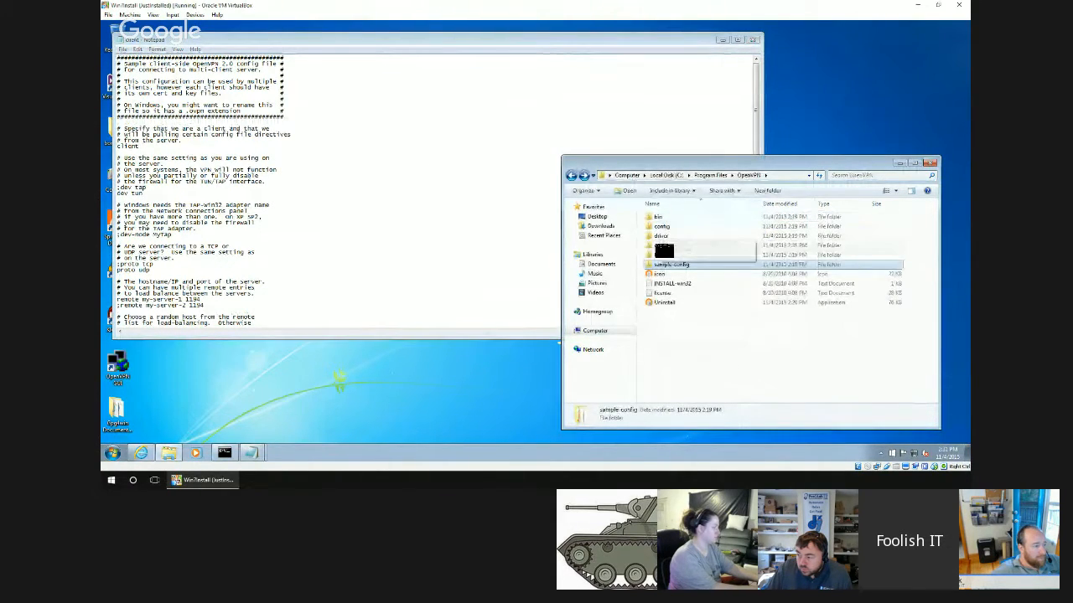
double_click(664, 245)
double_click(662, 217)
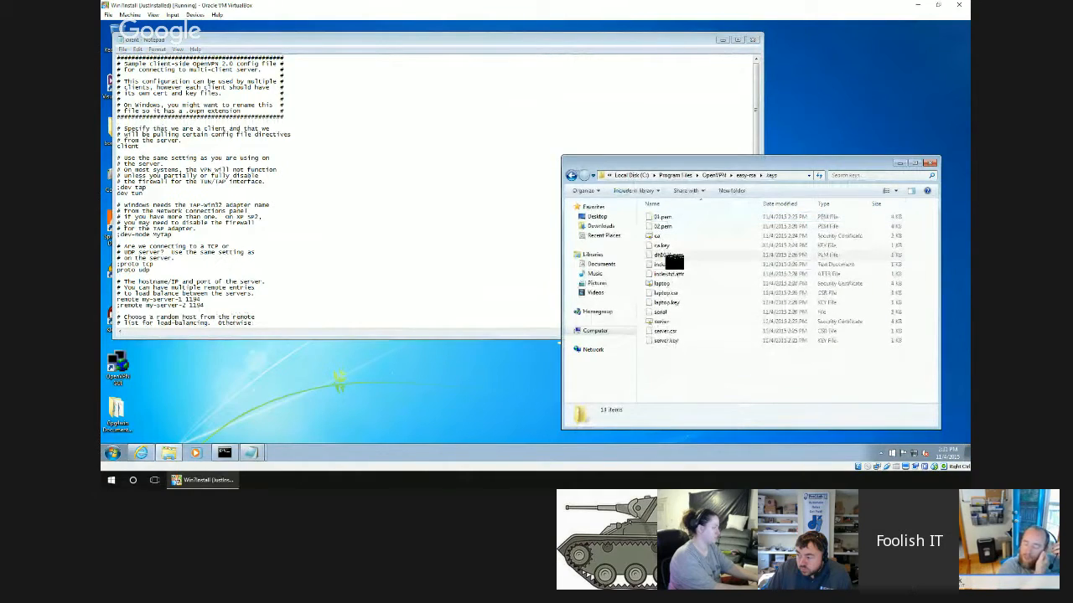
left_click(670, 285)
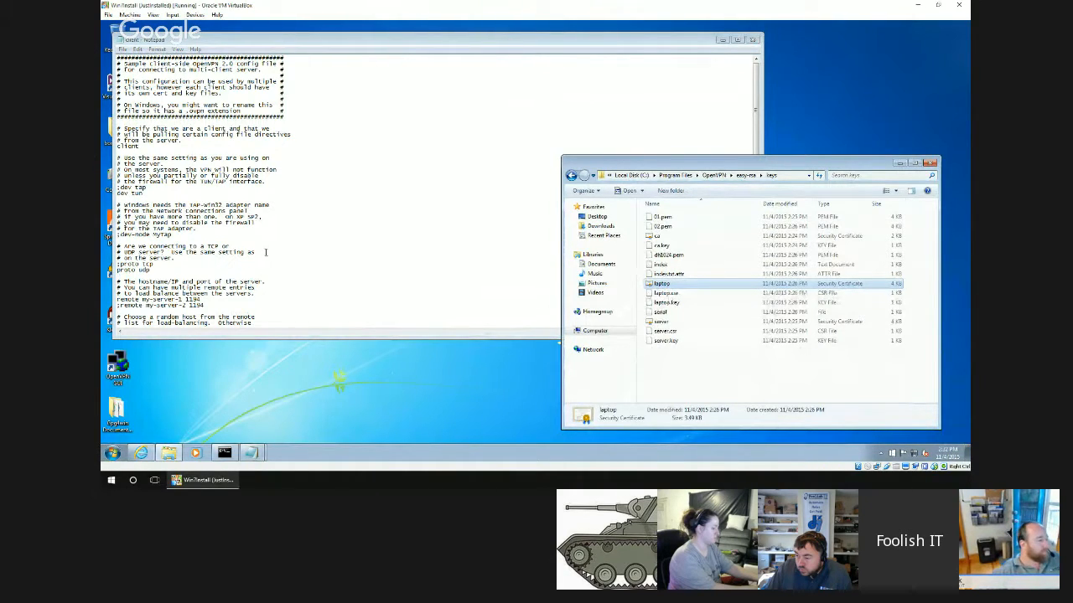
Find the ca, cert and key entries in the client configuration and copy the full path of the keys folder.
left_click(296, 212)
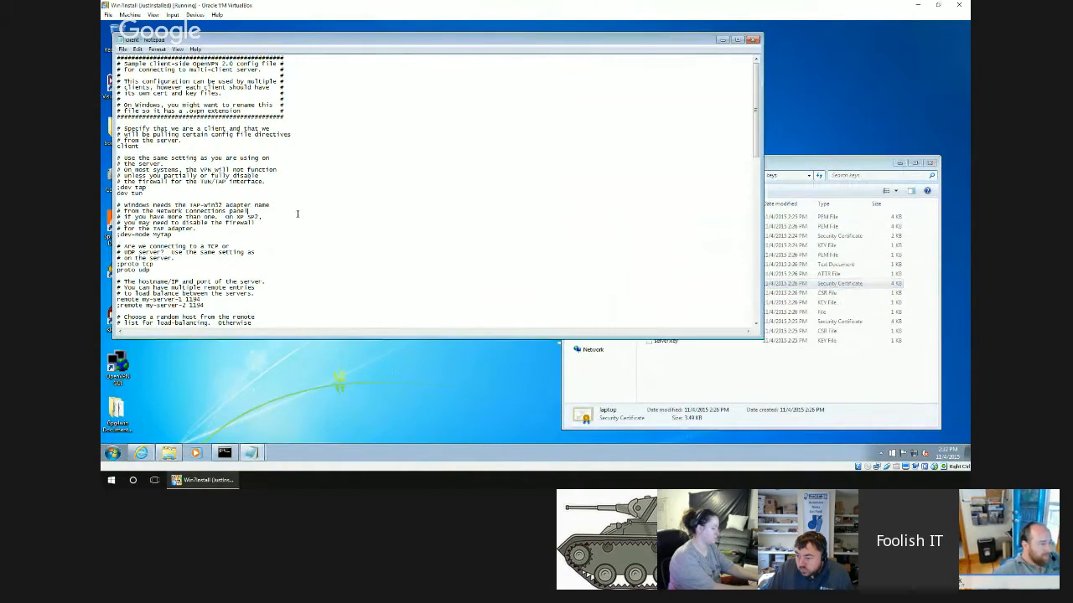
scroll(297, 214, "down", 14)
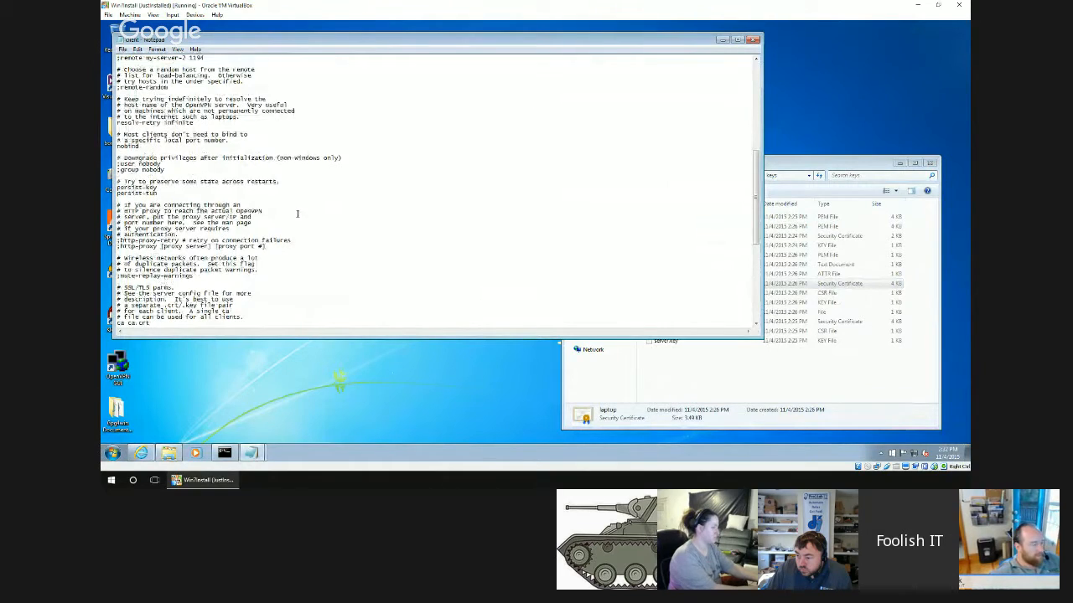
scroll(296, 214, "down", 5)
scroll(297, 214, "down", 1)
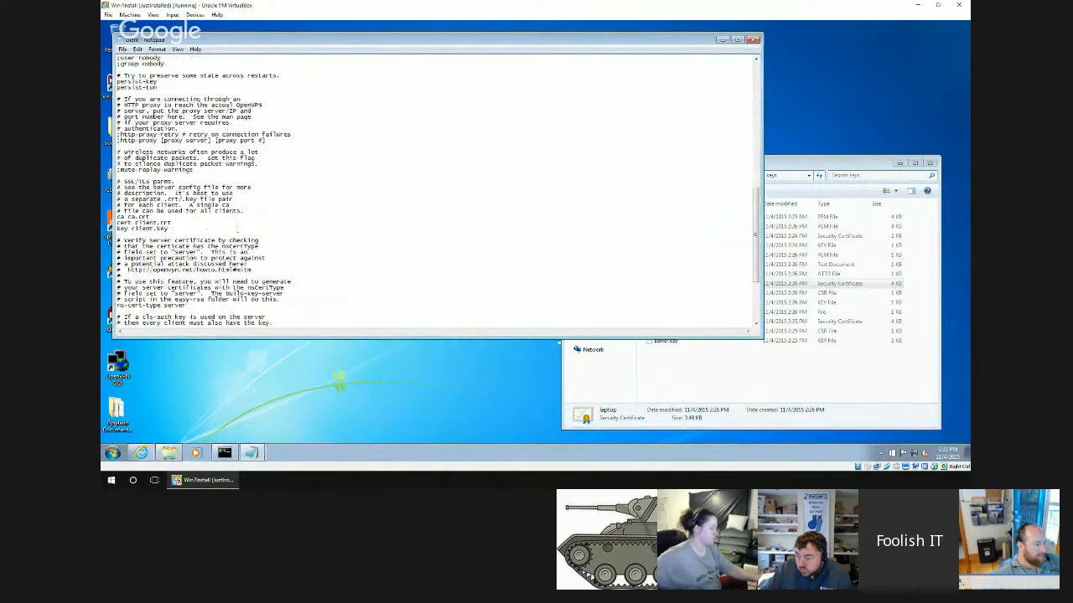
left_click(738, 386)
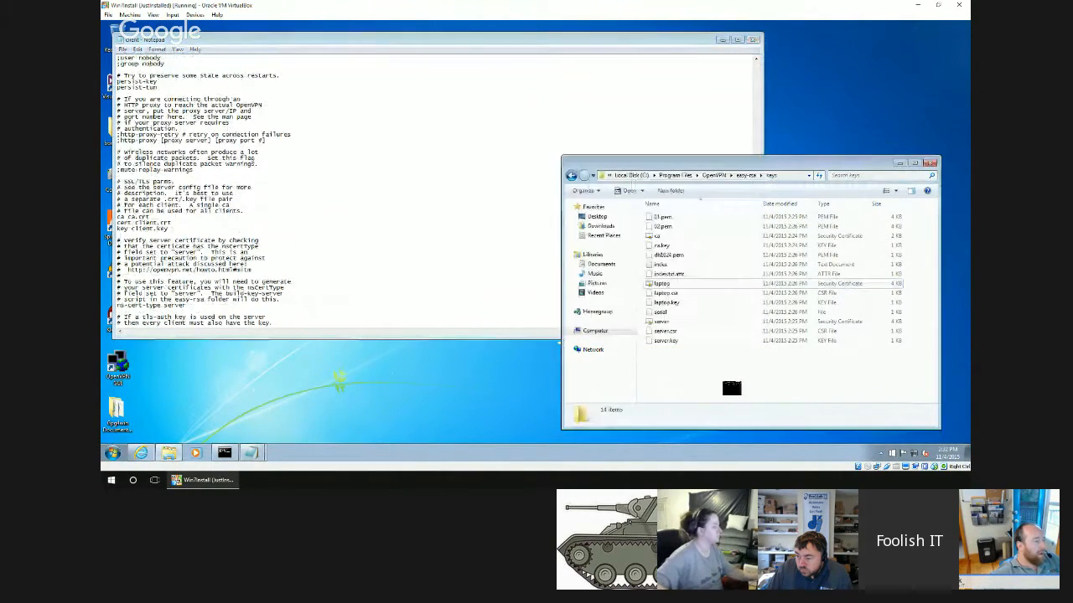
left_click(788, 175)
key("ctrl+c")
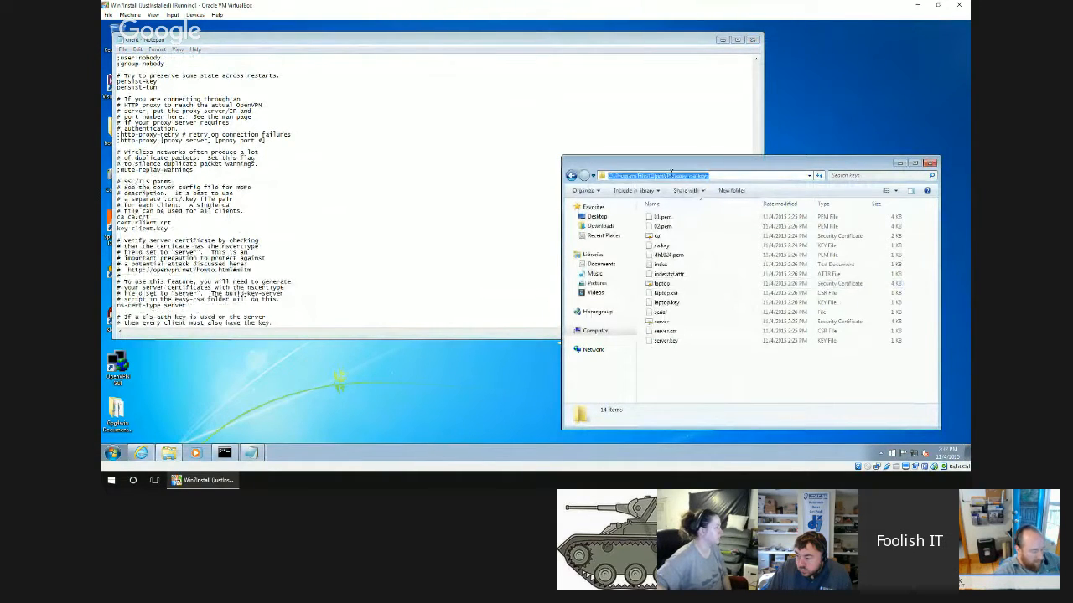
right_click(672, 175)
left_click(688, 204)
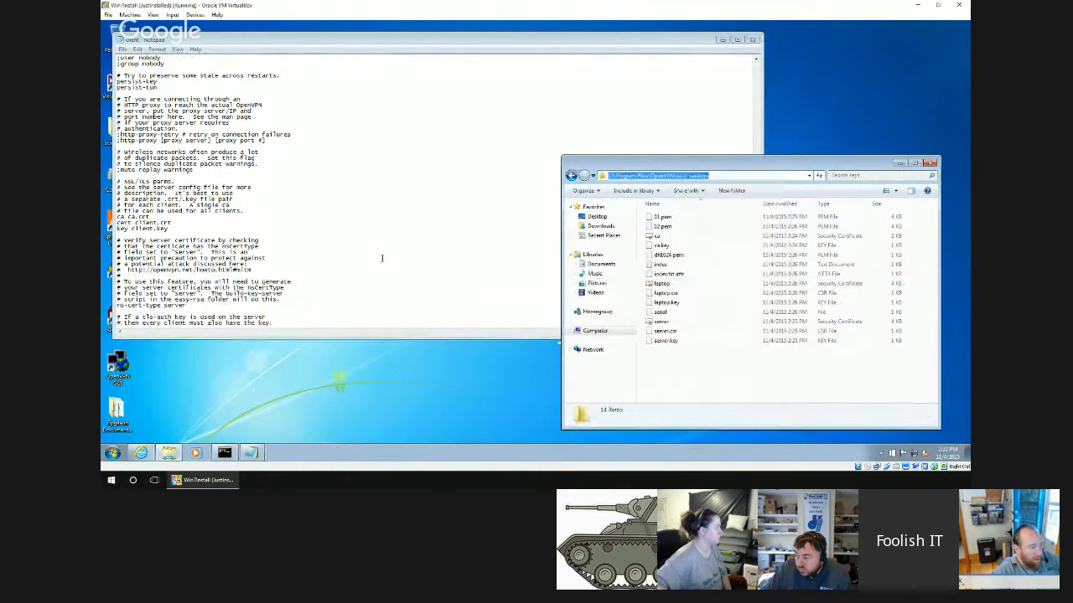
Set the client configuration's ca entry to "C:\Program Files\OpenVPN\easy-rsa\keys\ca.crt", including the quotation marks.
left_click(130, 217)
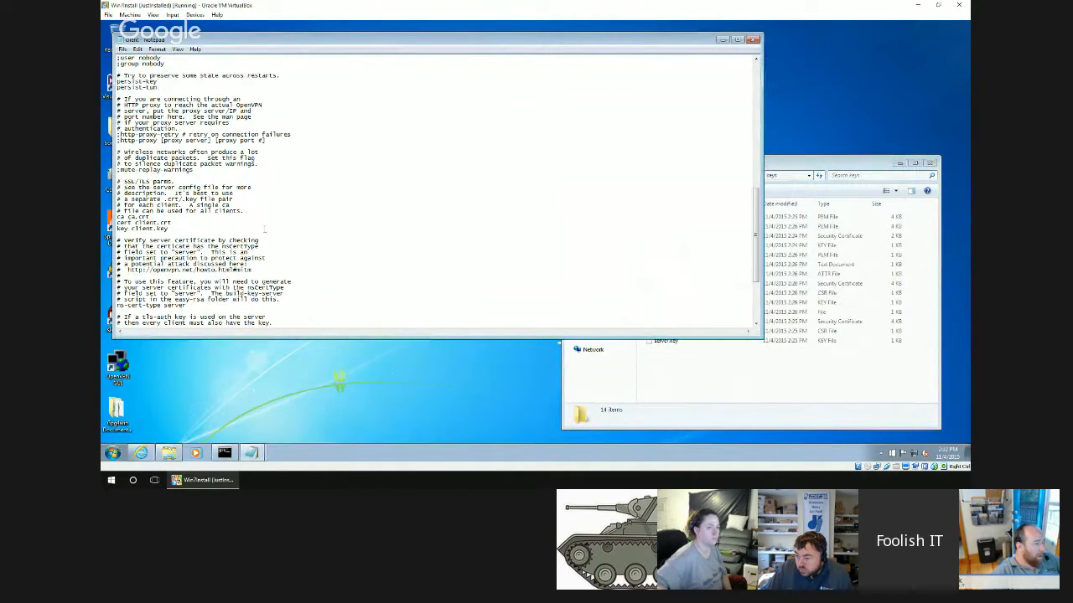
type("\"")
key("ctrl+v")
type("\\")
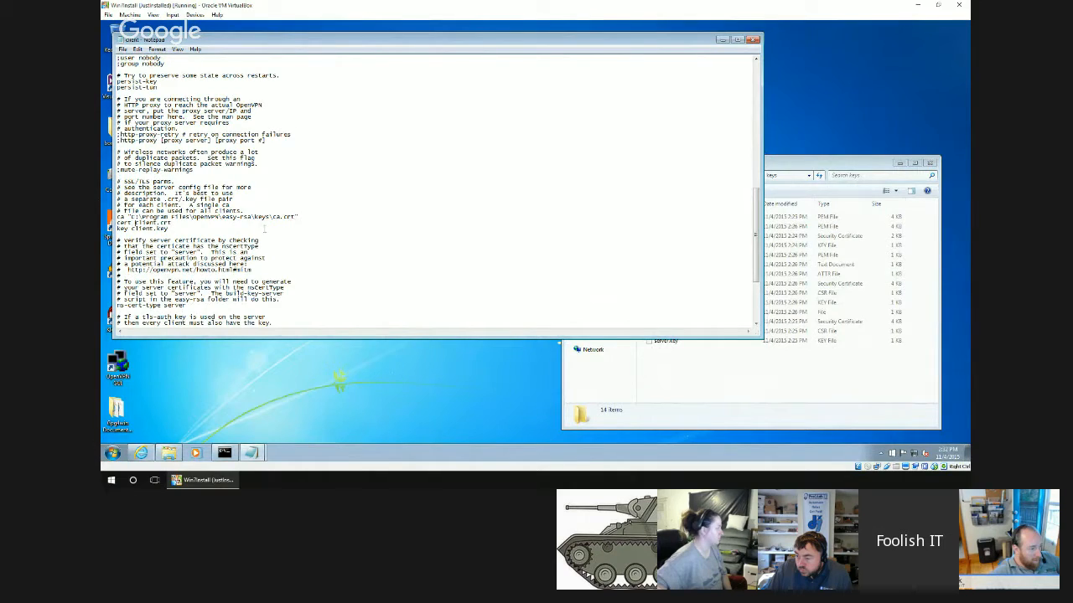
Set the client configuration's cert entry to "C:\Program Files\OpenVPN\easy-rsa\keys\laptop.crt", including the quotation marks.
type("\"")
key("ctrl+v")
type("\\")
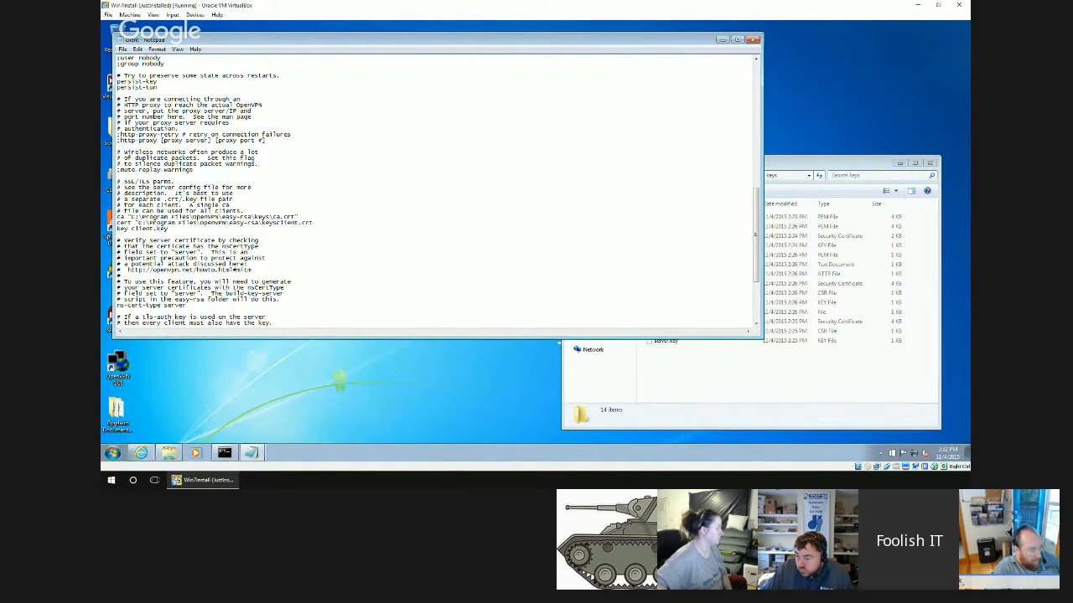
type("\\")
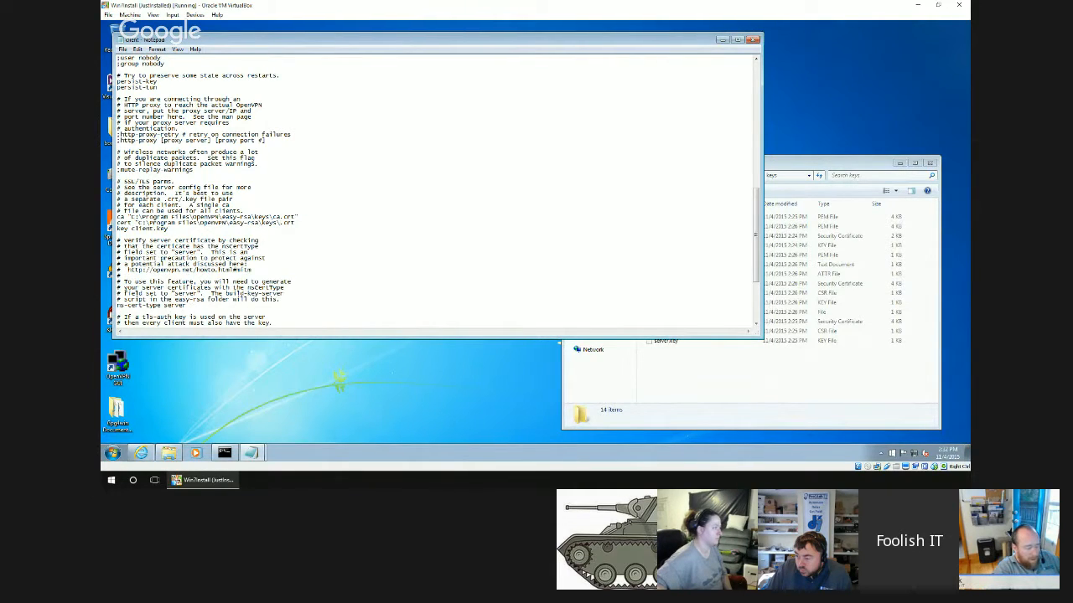
type("laptop")
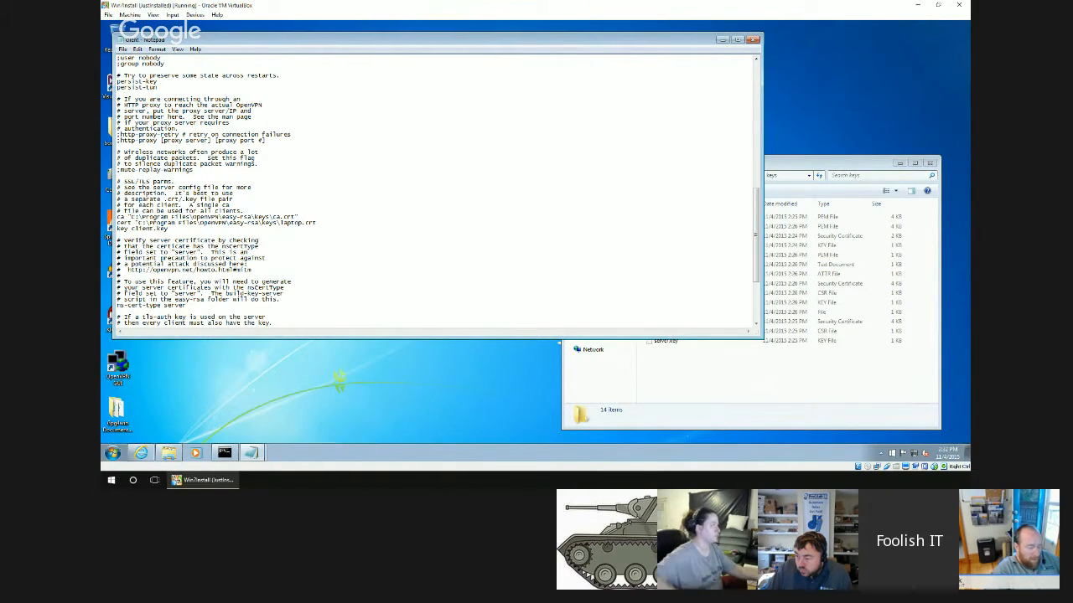
key("End")
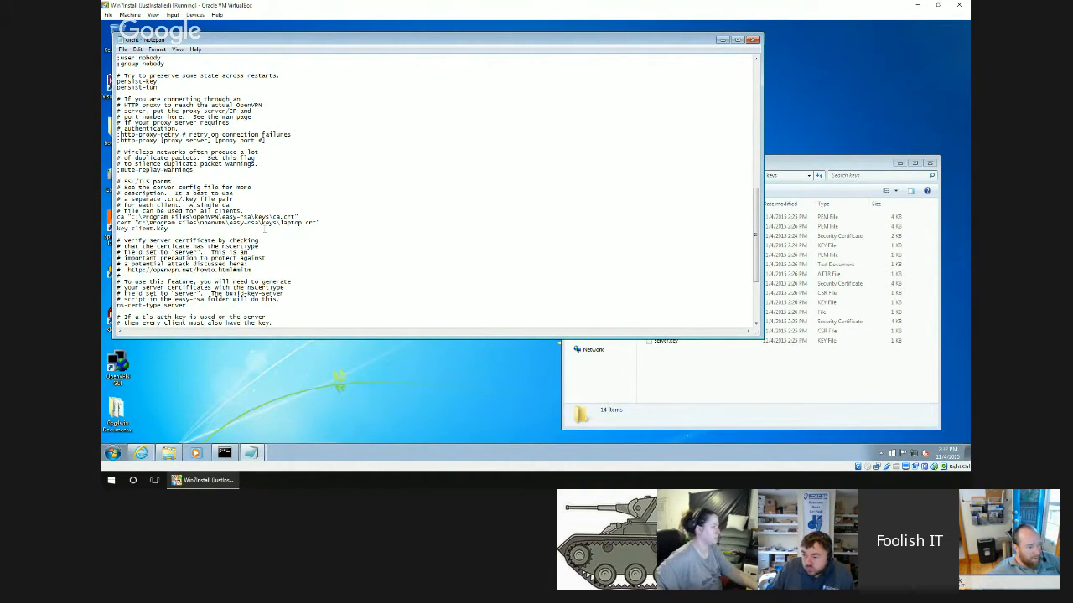
Set the client configuration's key entry to "C:\Program Files\OpenVPN\easy-rsa\keys\laptop.key", including the quotation marks.
type("\"")
key("ctrl+v")
type("\\")
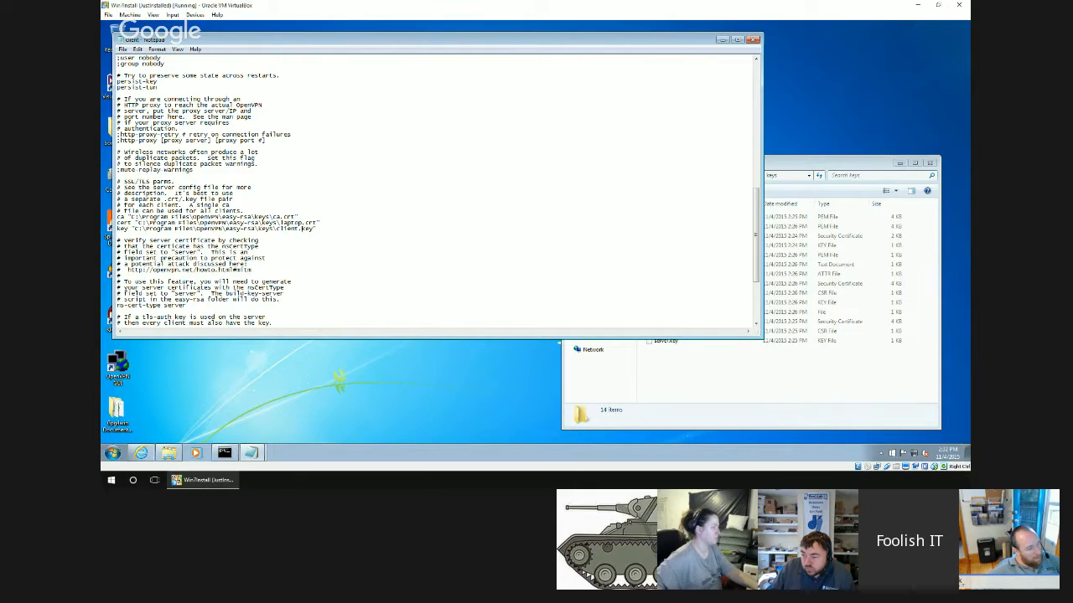
key("Delete")
key("Delete")
key("Delete")
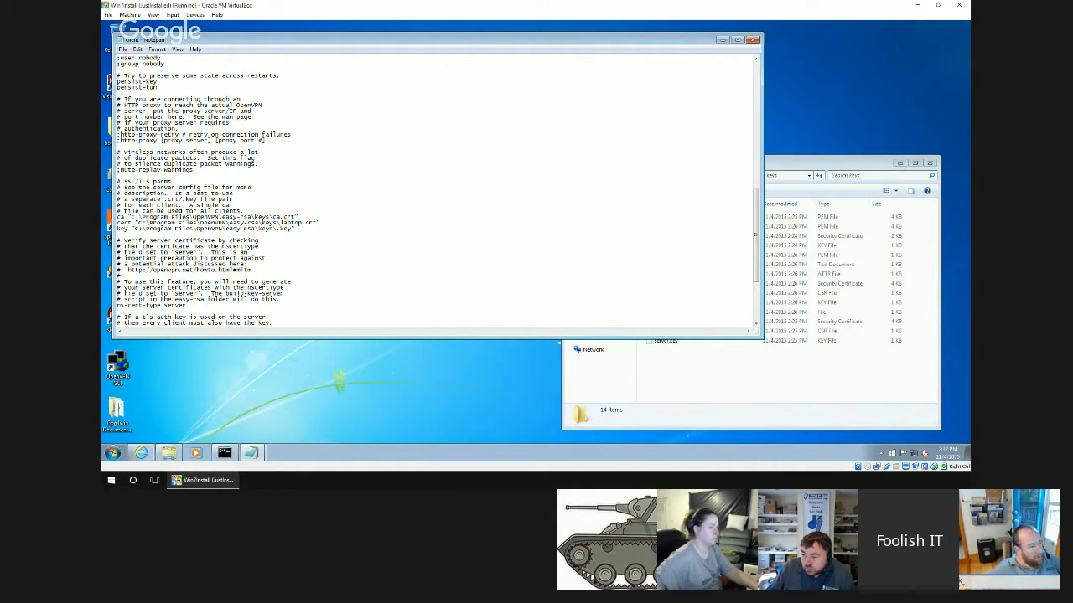
type("laptop")
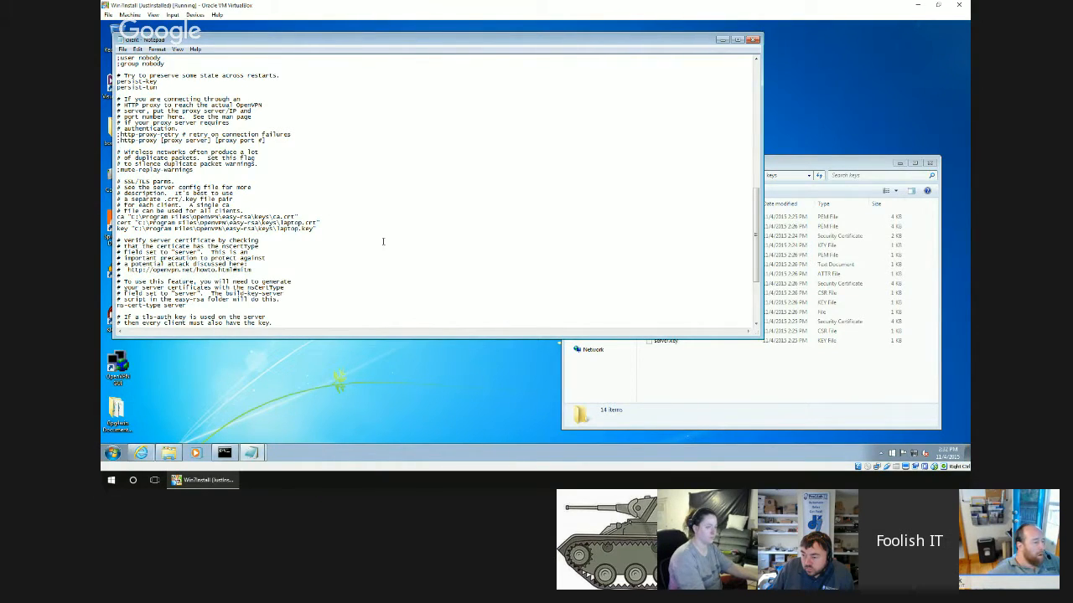
Remove the my-server-1 host name from the first remote entry in the client configuration.
left_click(712, 400)
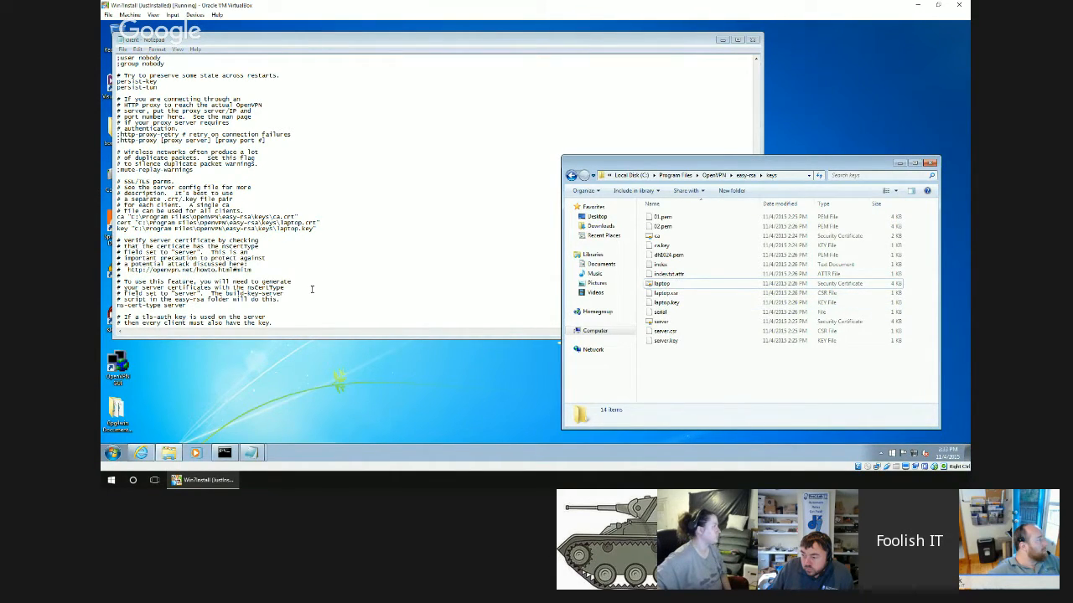
left_click(311, 289)
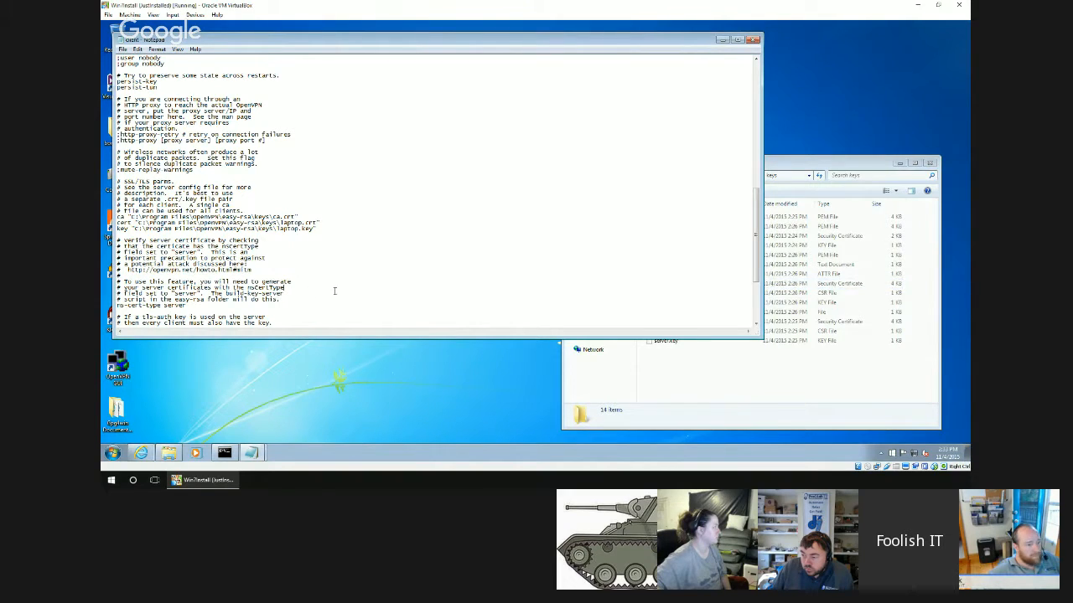
scroll(317, 282, "down", 3)
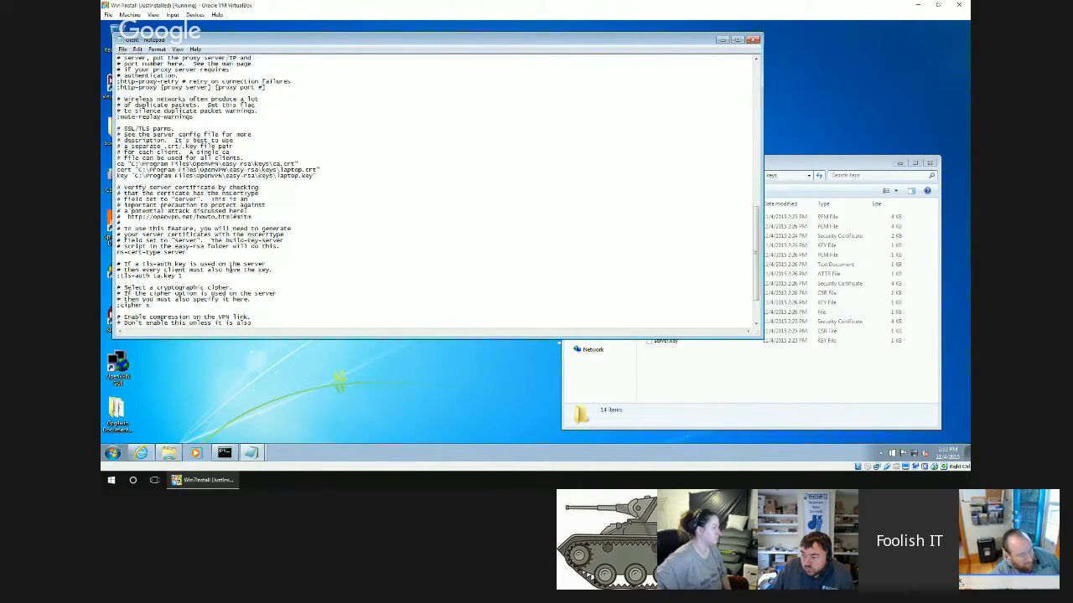
scroll(436, 189, "down", 3)
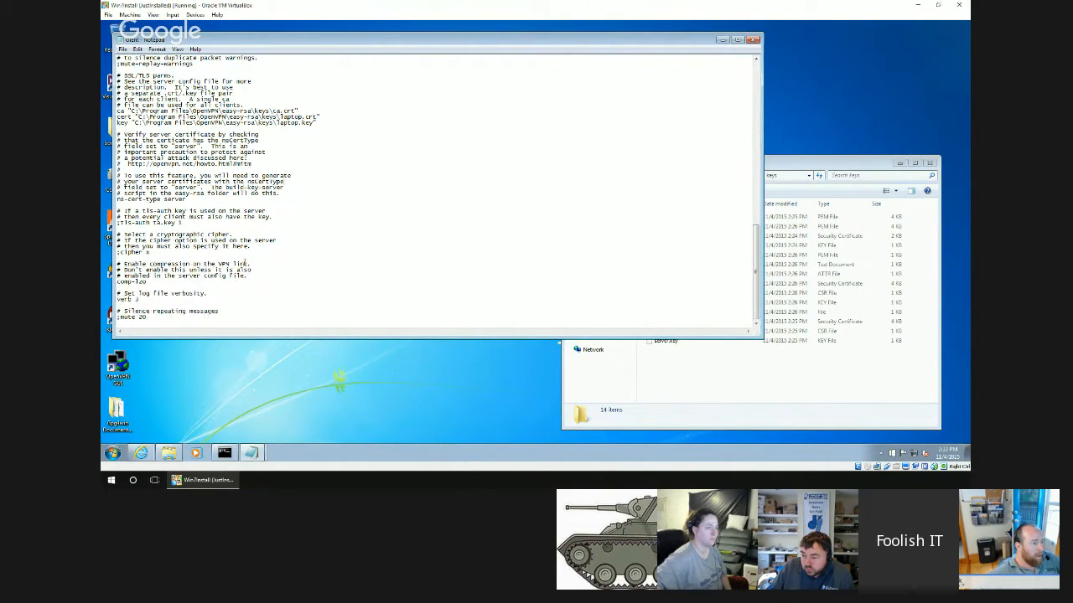
scroll(245, 264, "up", 7)
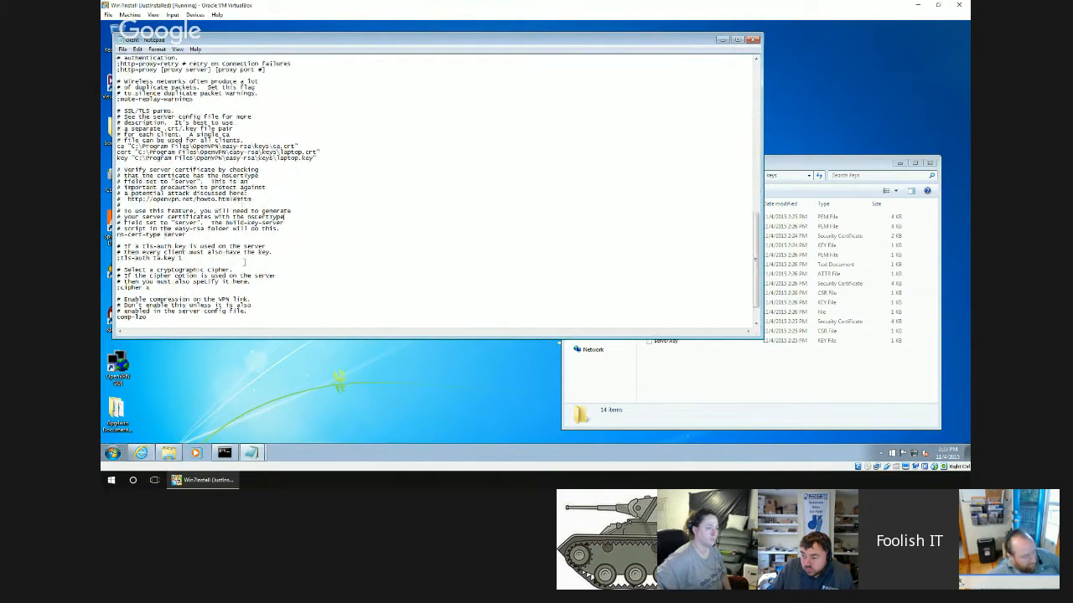
scroll(246, 264, "up", 20)
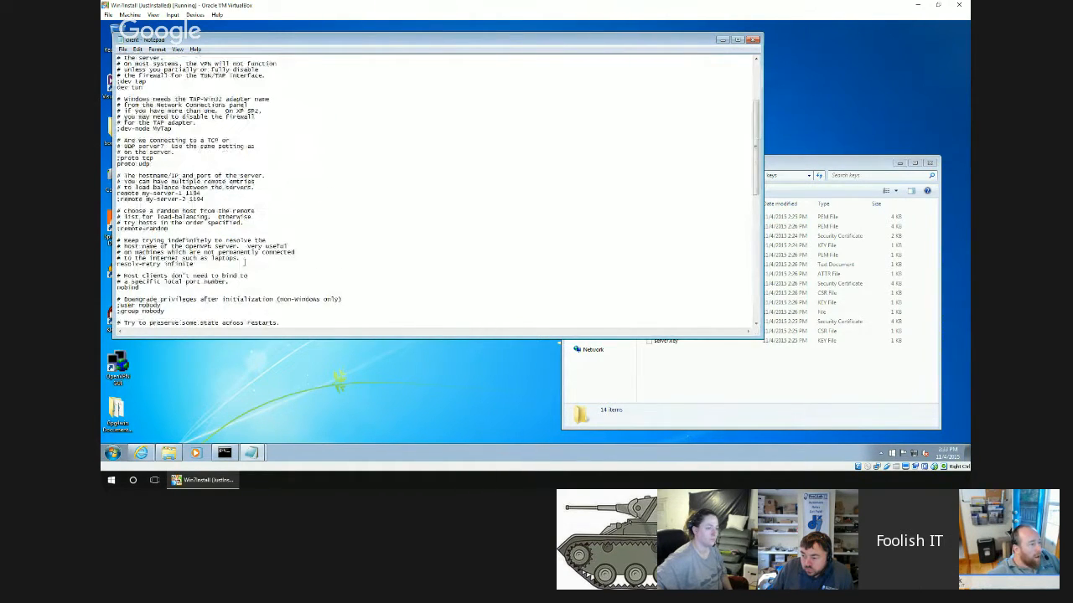
scroll(245, 263, "down", 2)
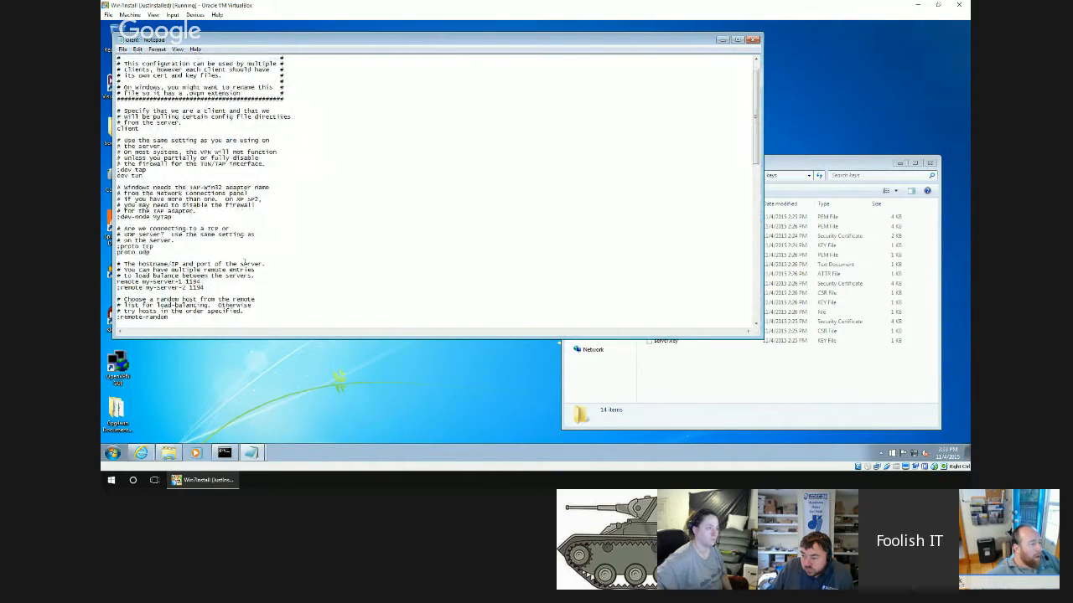
scroll(245, 264, "down", 2)
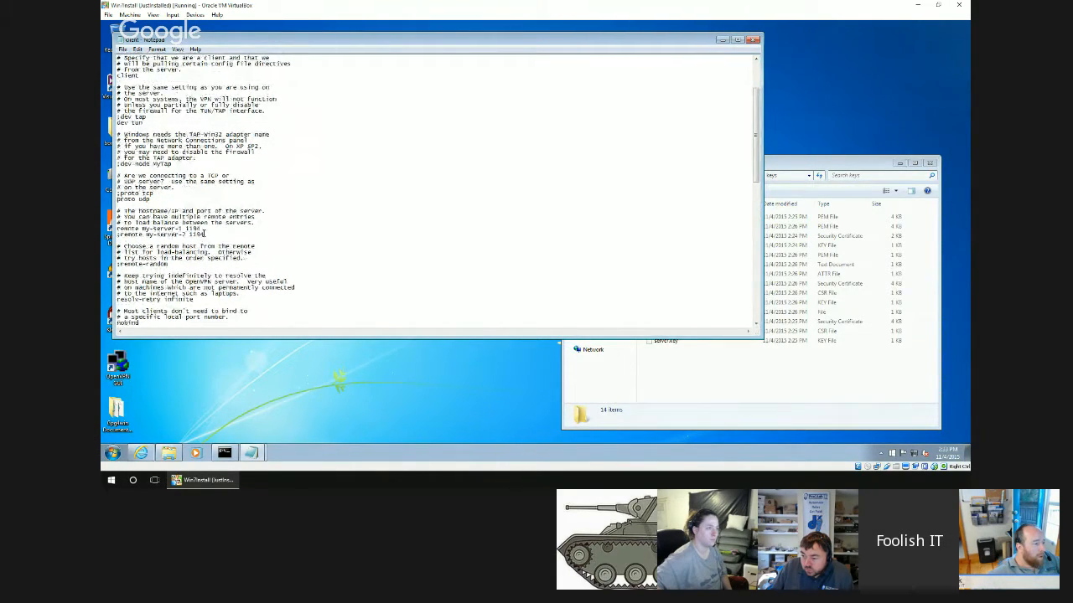
left_click_drag(181, 228, 143, 229)
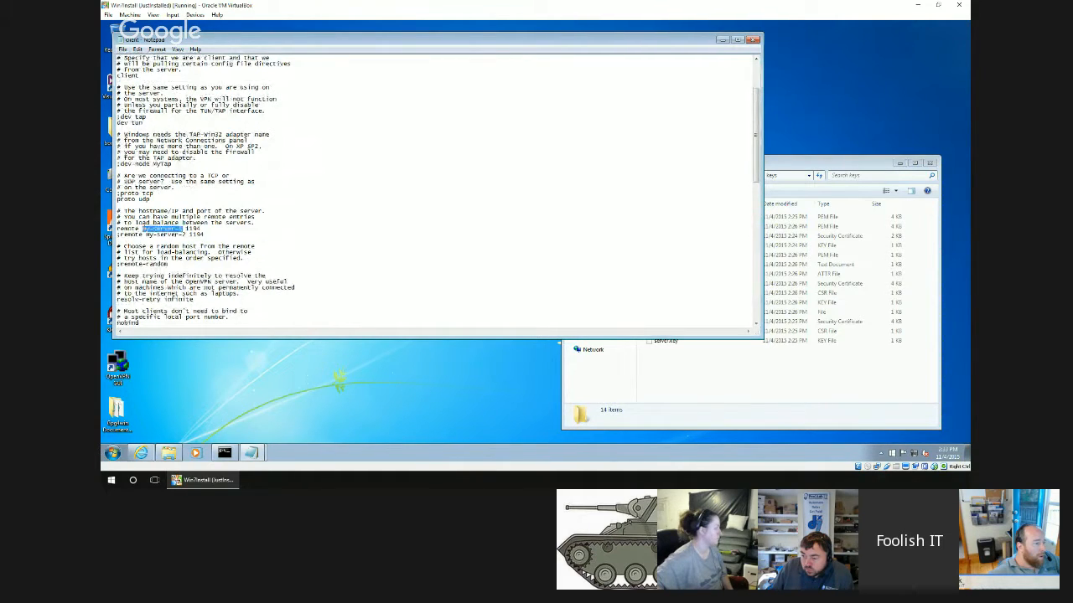
key("Delete")
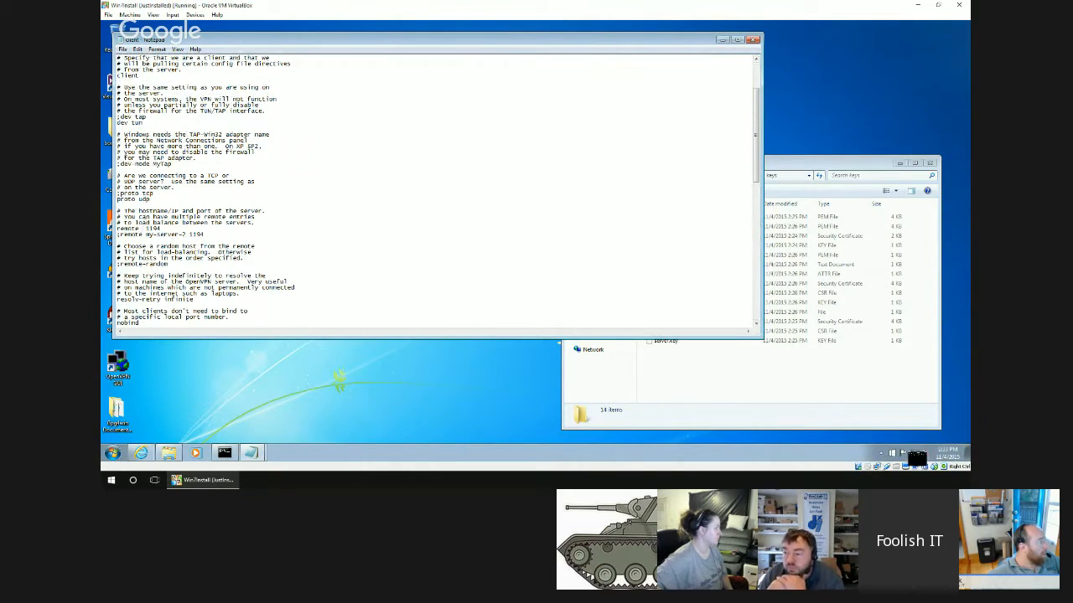
Open the Local Area Connection's details from the Network and Sharing Center and look up its IPv4 address.
right_click(913, 457)
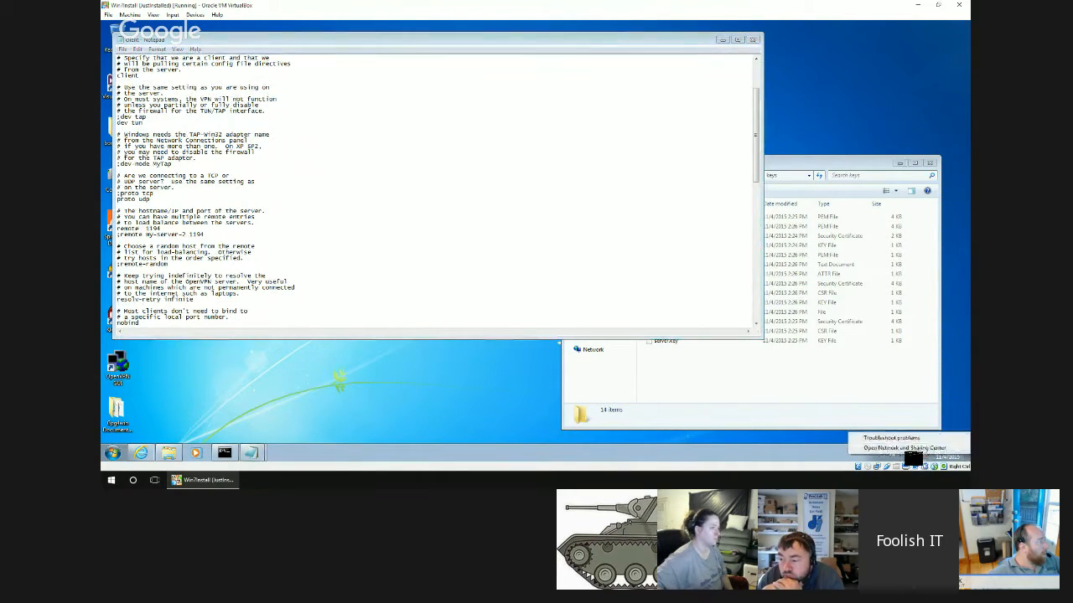
left_click(905, 448)
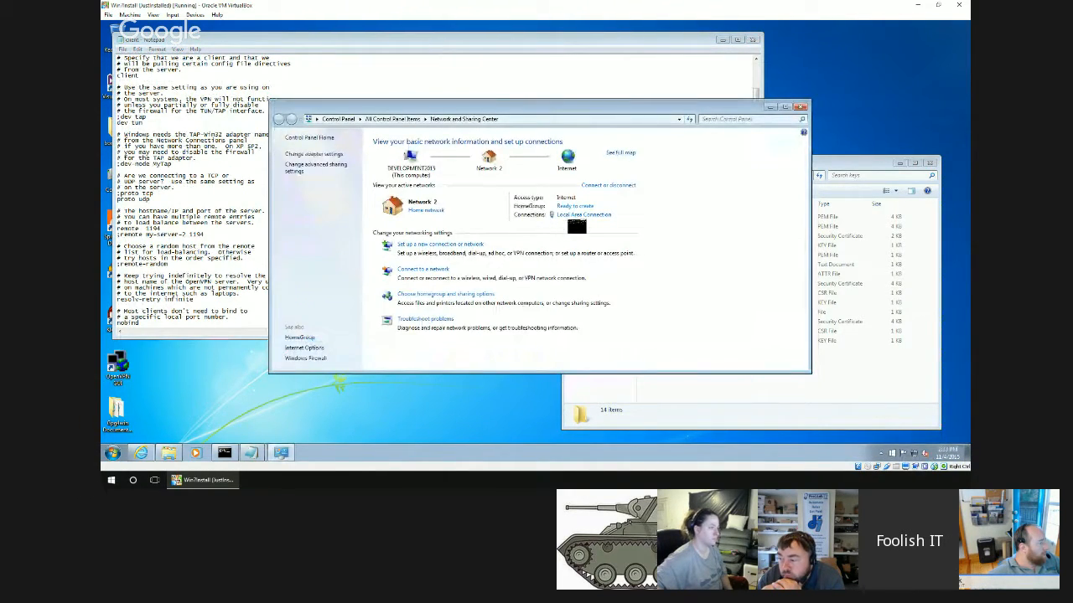
left_click(584, 215)
left_click(505, 212)
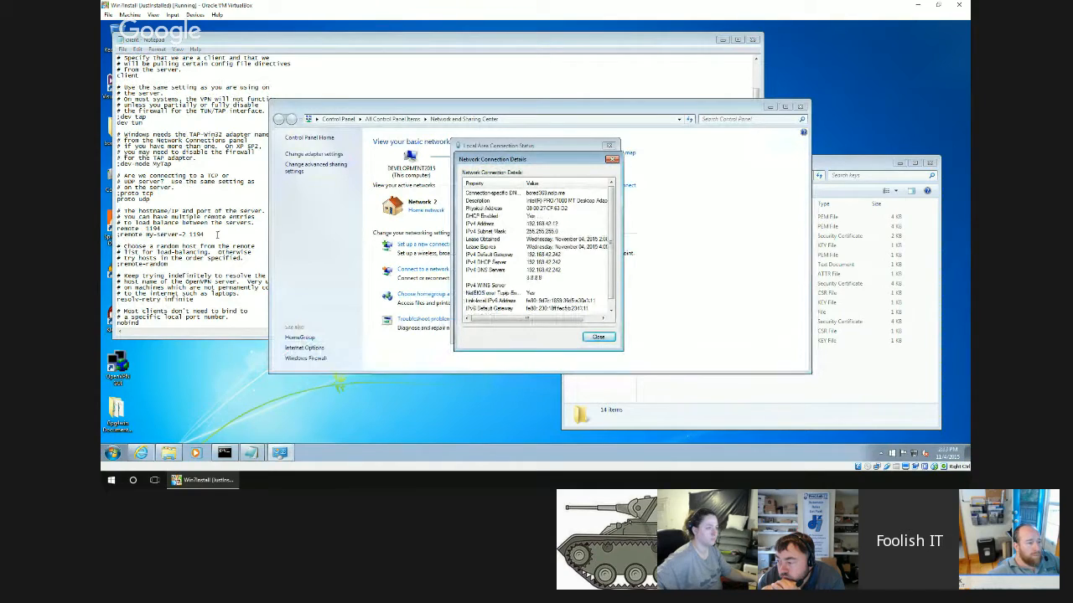
left_click(520, 224)
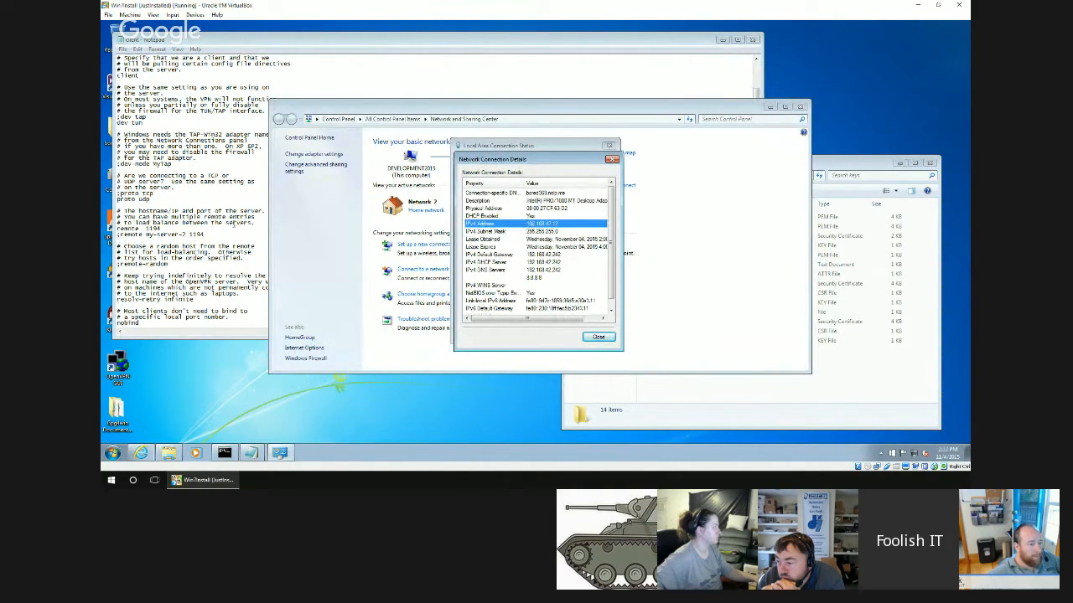
Enter 192.168.42.12 as the server address before port 1194 in the client configuration's first remote entry.
left_click(148, 228)
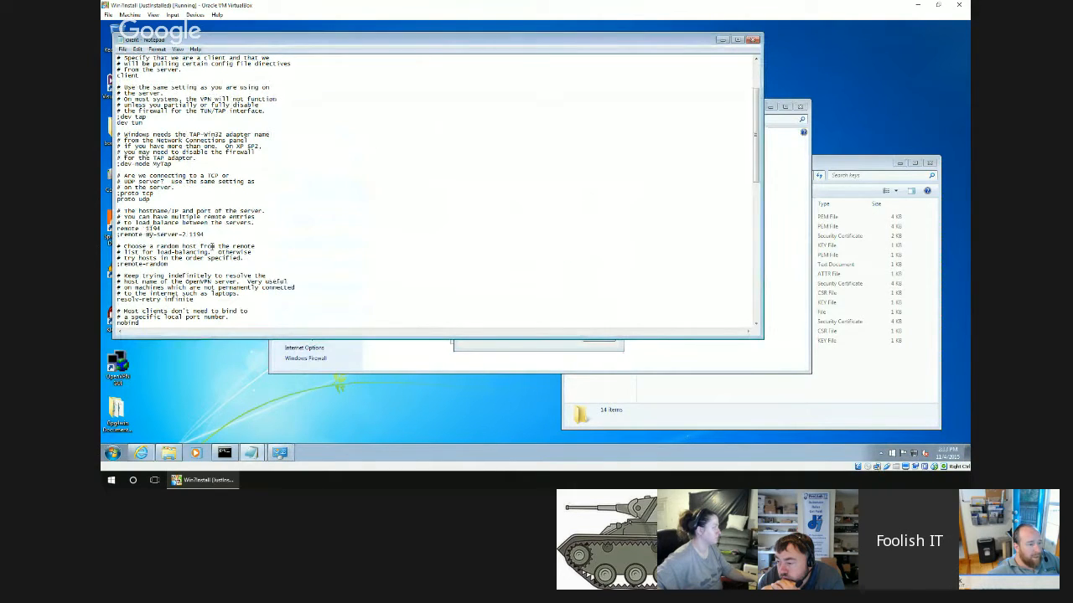
scroll(212, 246, "up", 4)
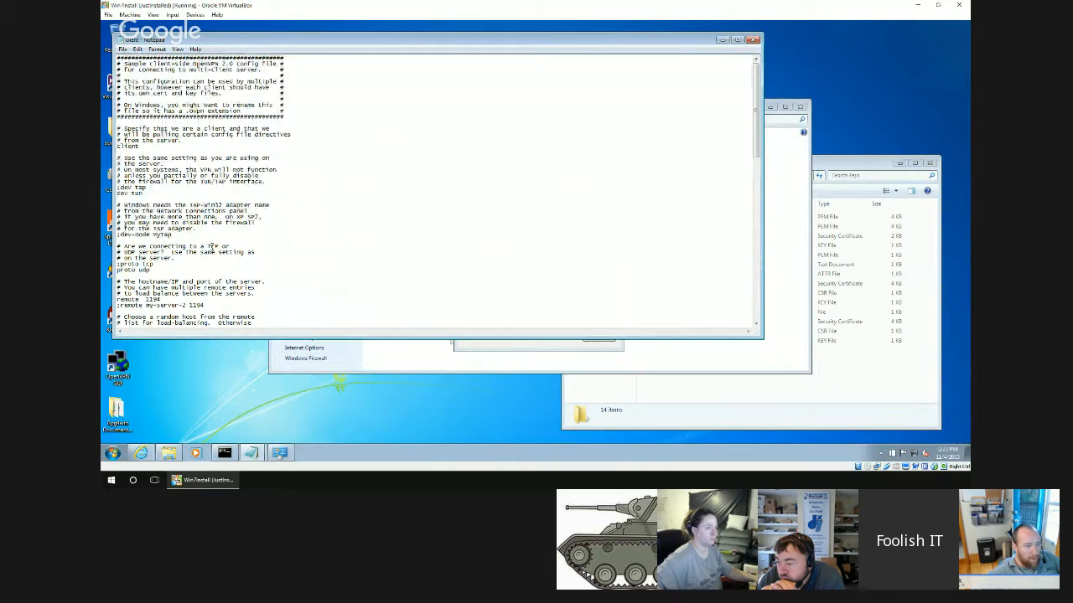
scroll(212, 247, "down", 1)
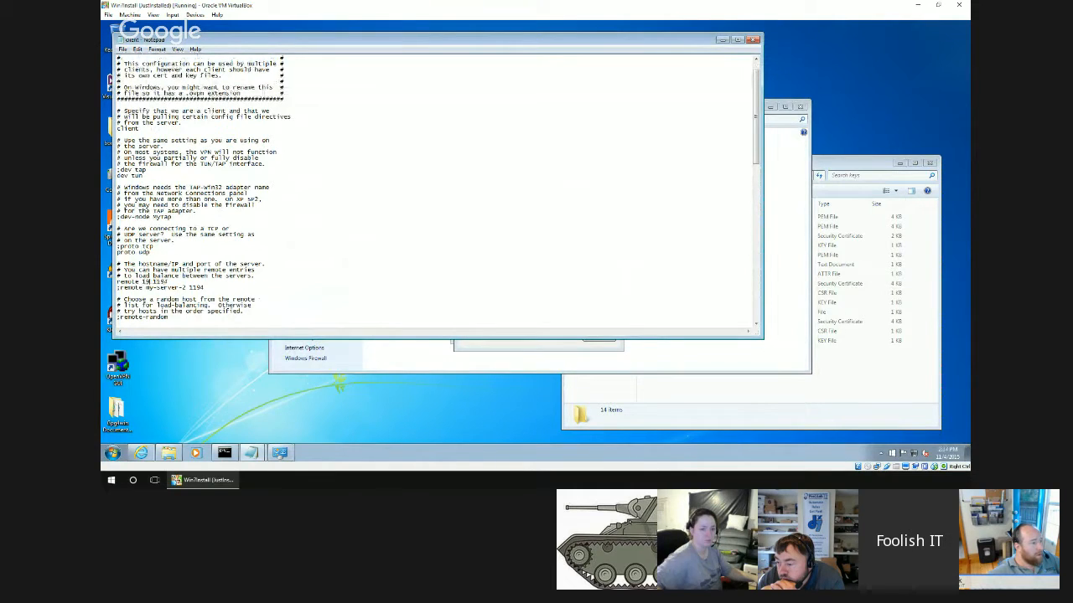
type("2.168.42.160")
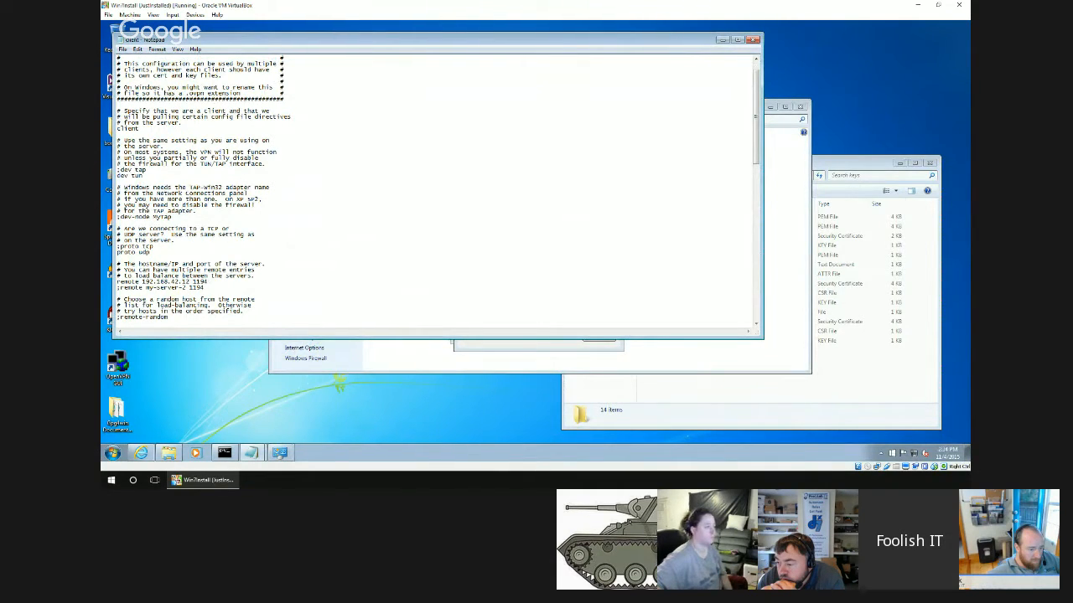
Close the network connection details and status dialogs and return to the Network and Sharing Center.
left_click(603, 344)
left_click(596, 333)
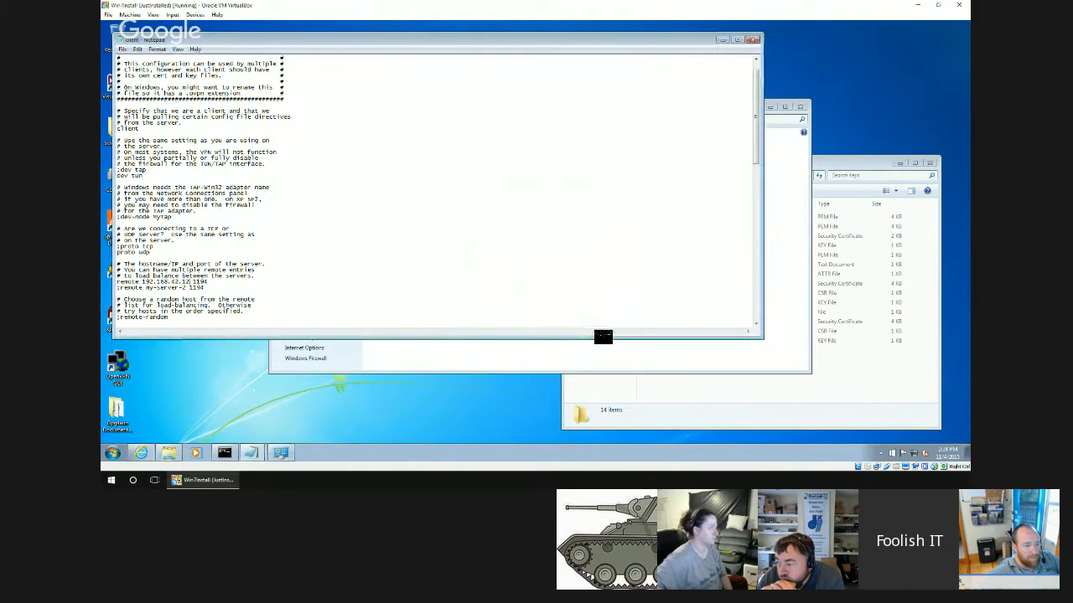
left_click(586, 350)
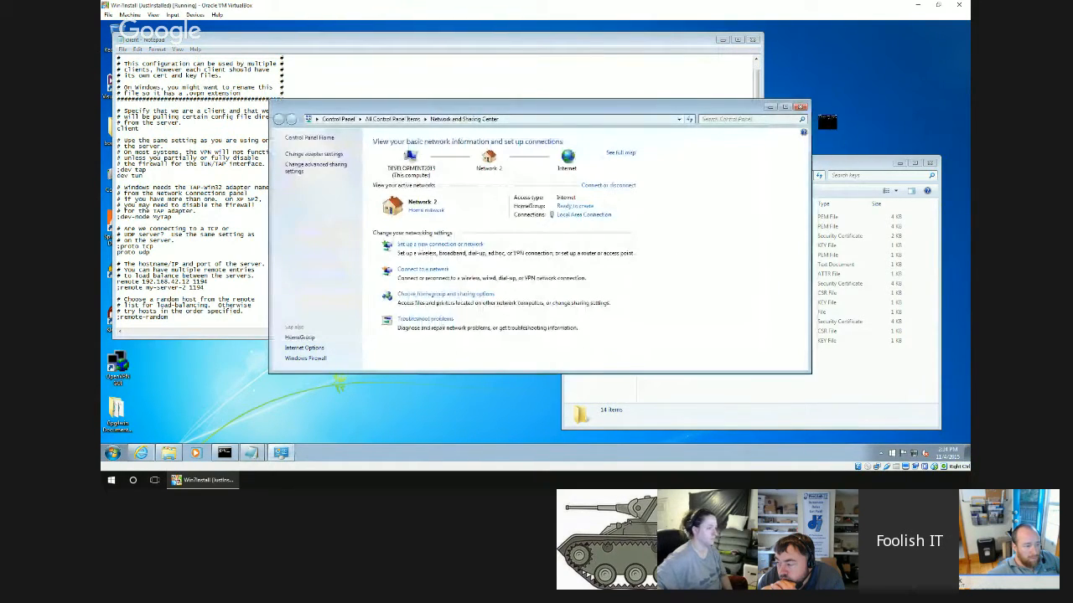
Turn off Windows Firewall for both the private and public networks and close the firewall settings.
left_click(306, 358)
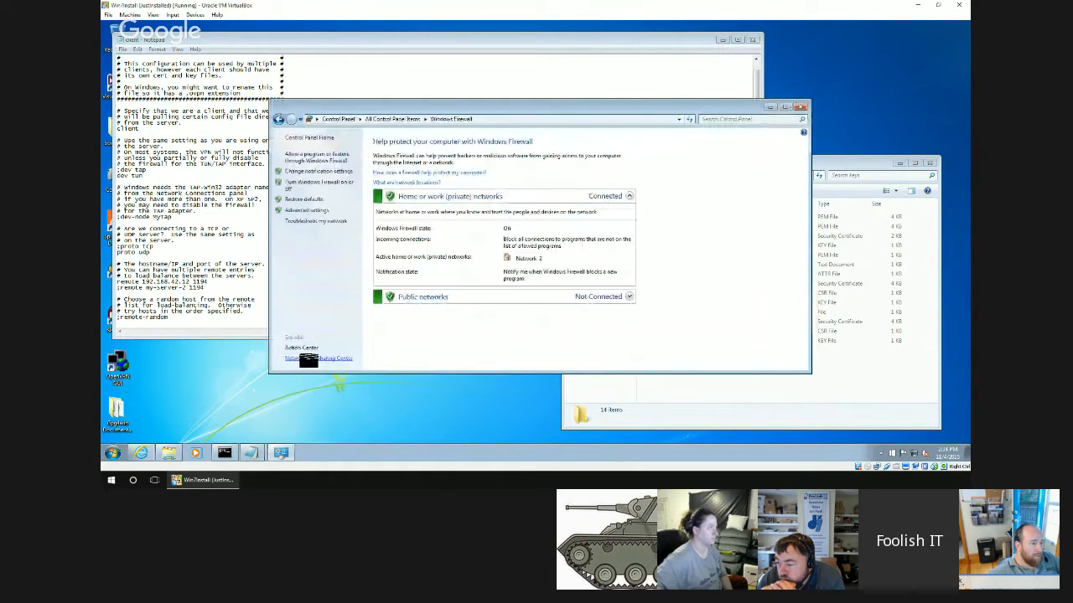
left_click(309, 185)
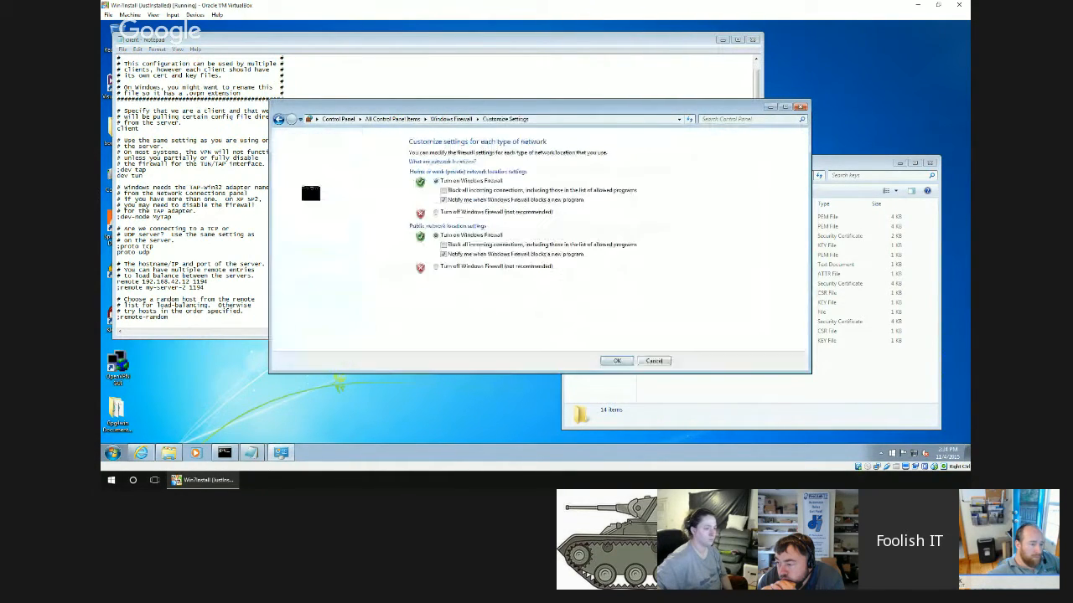
left_click(436, 212)
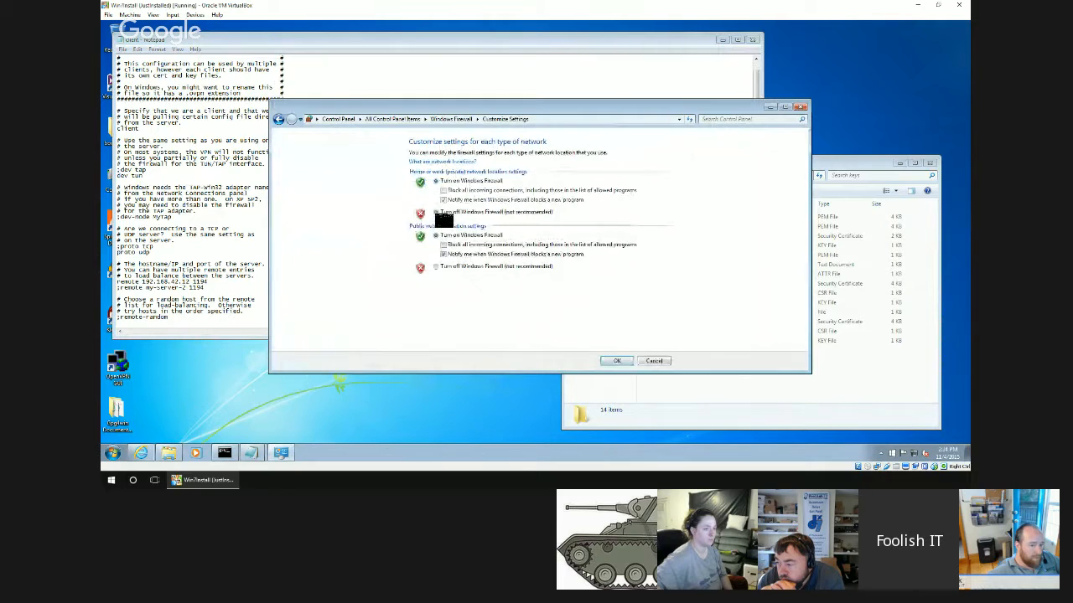
left_click(452, 266)
left_click(612, 361)
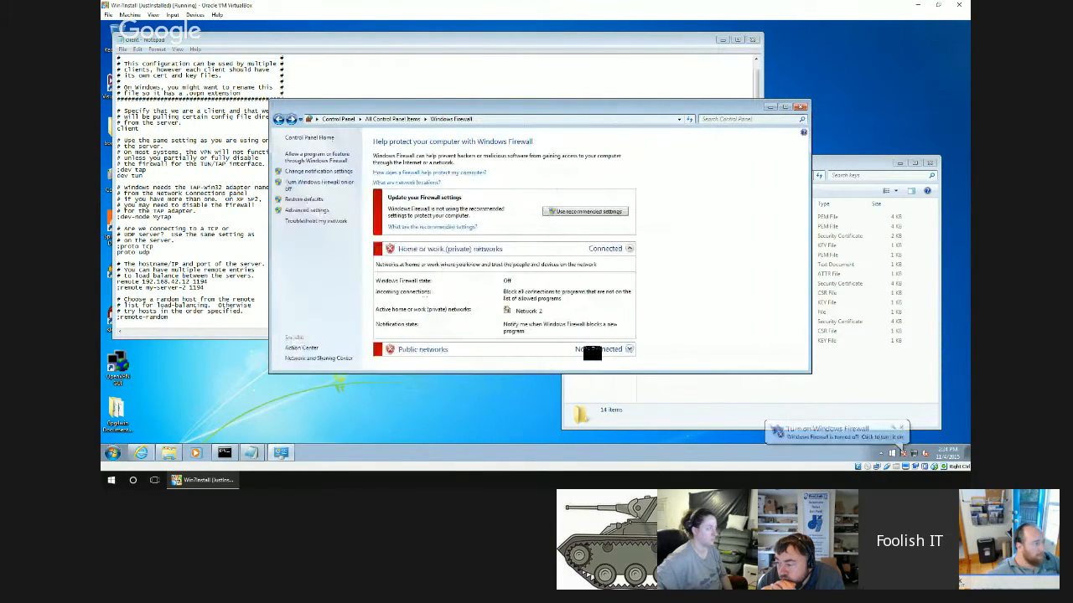
left_click(800, 107)
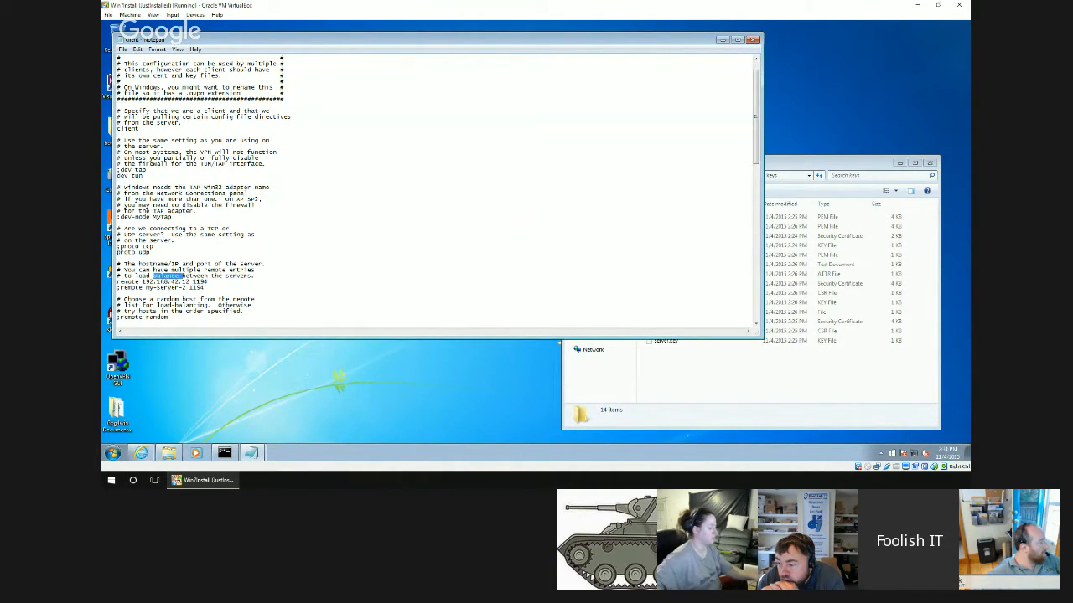
left_click_drag(142, 281, 194, 281)
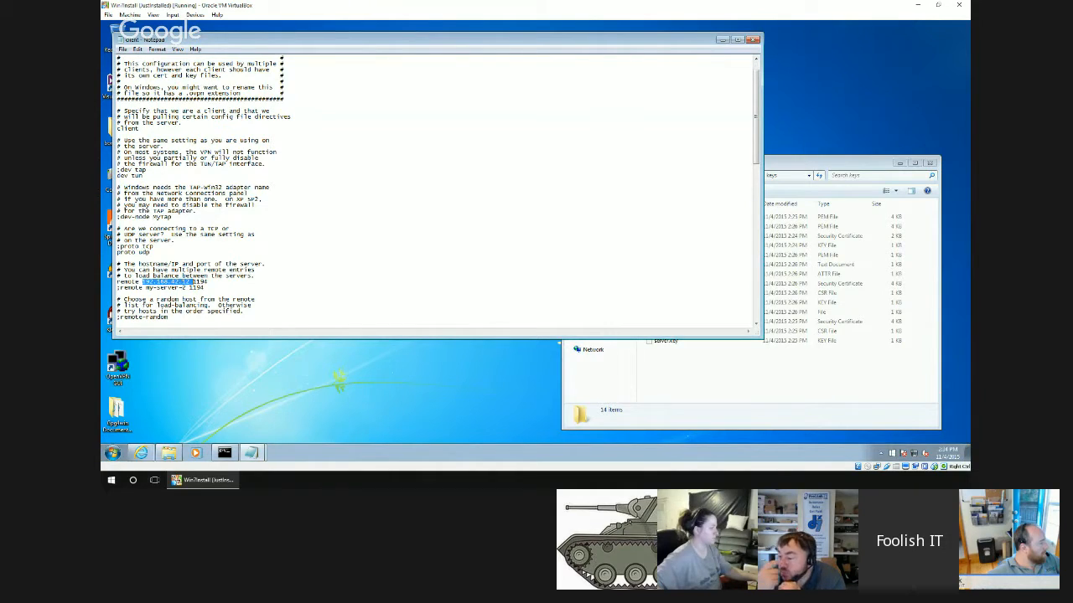
left_click(236, 284)
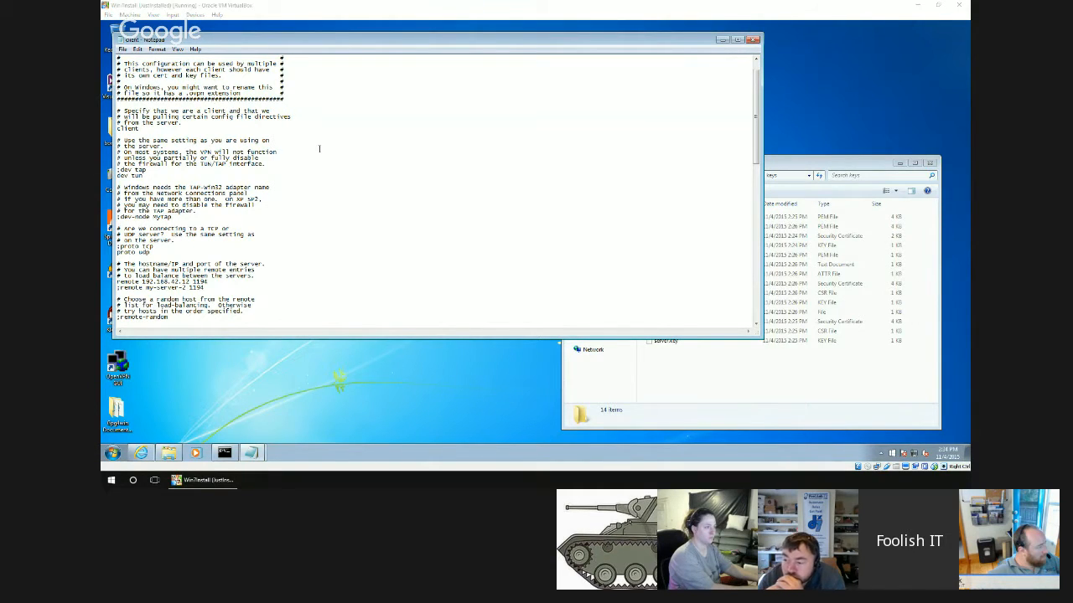
scroll(124, 51, "up", 1)
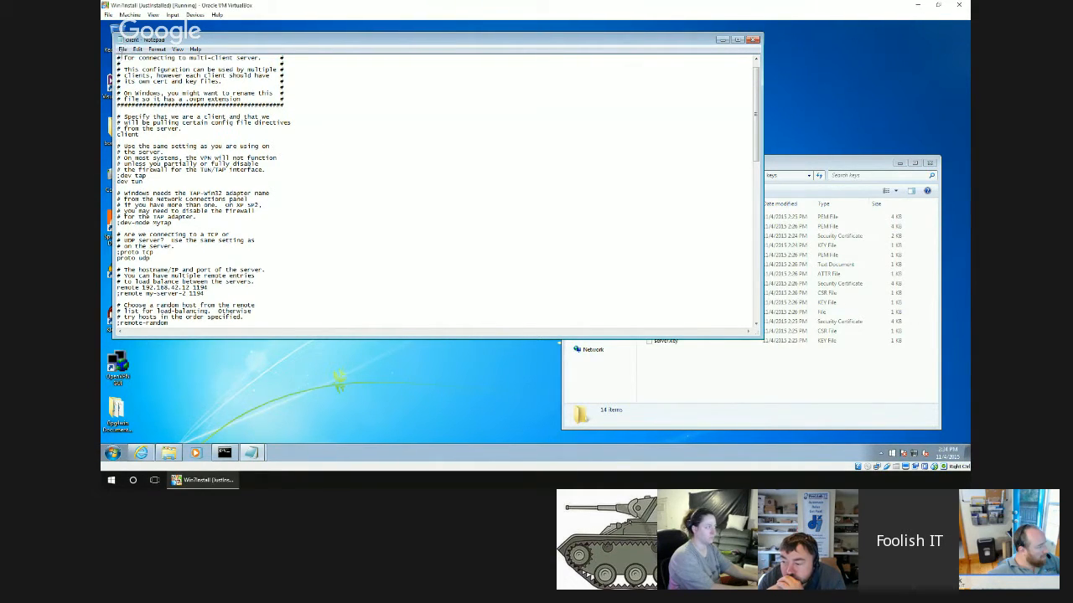
Start saving the client configuration as a new file and choose the OpenVPN easy-rsa folder as its location.
left_click(124, 49)
left_click(144, 90)
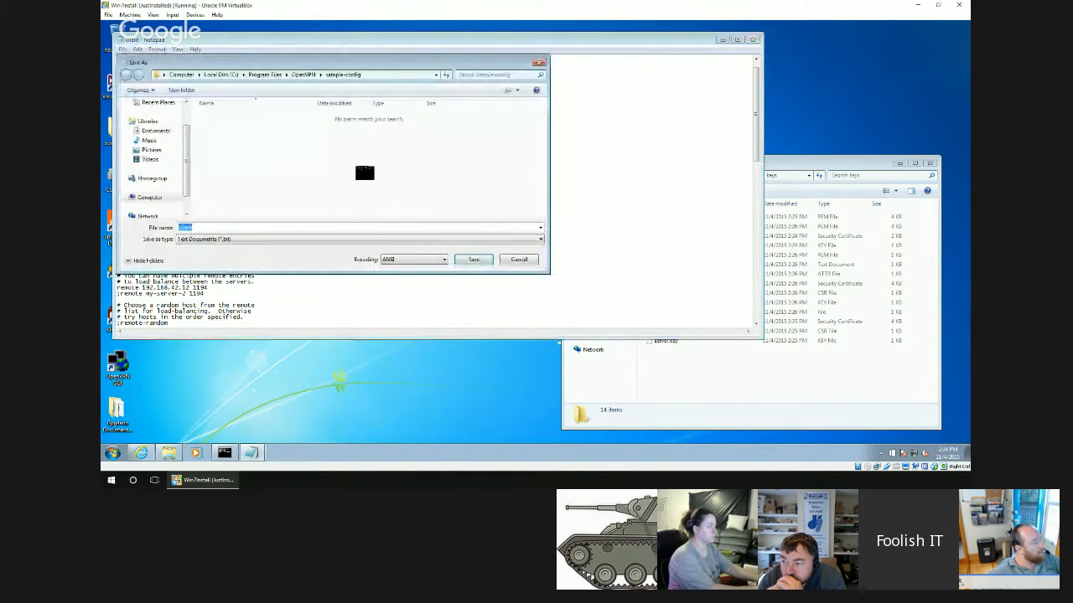
left_click(305, 75)
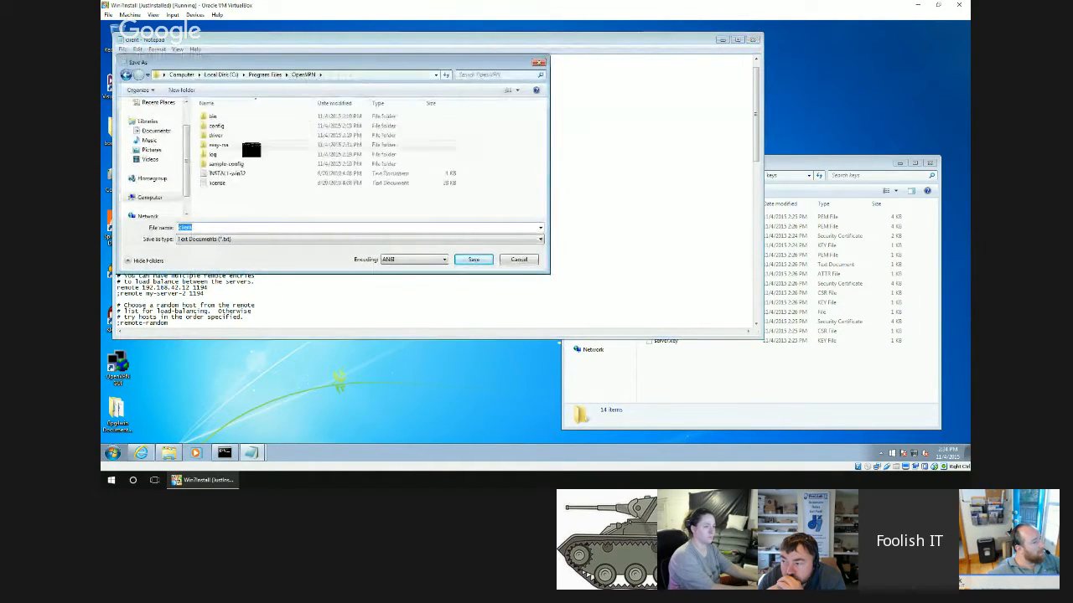
double_click(227, 145)
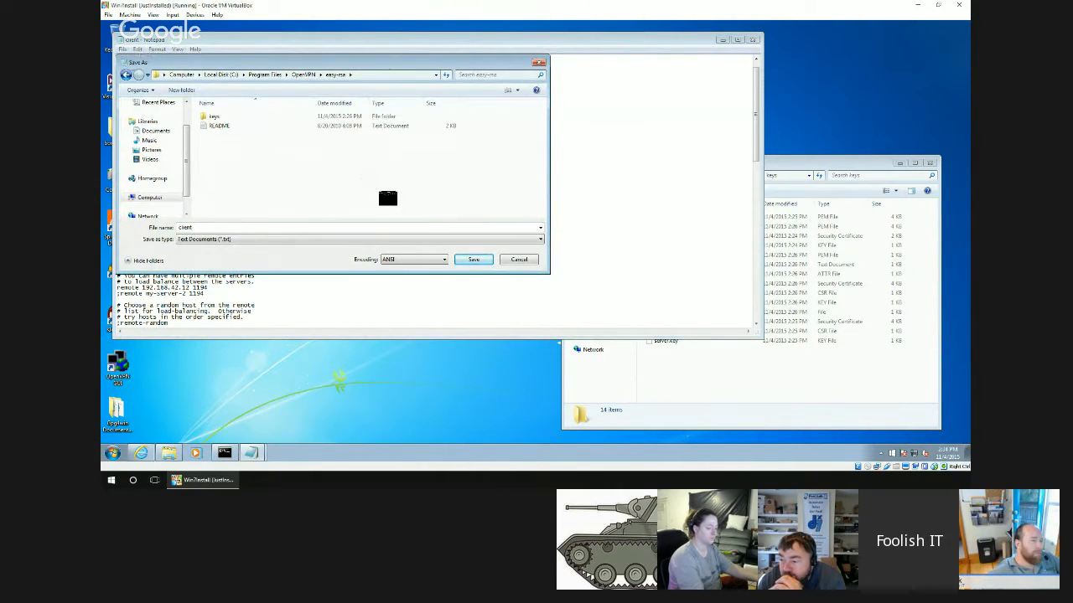
Save the client configuration as laptop.ovpn with the All Files type and close the open configuration files.
left_click(259, 228)
left_click(259, 229)
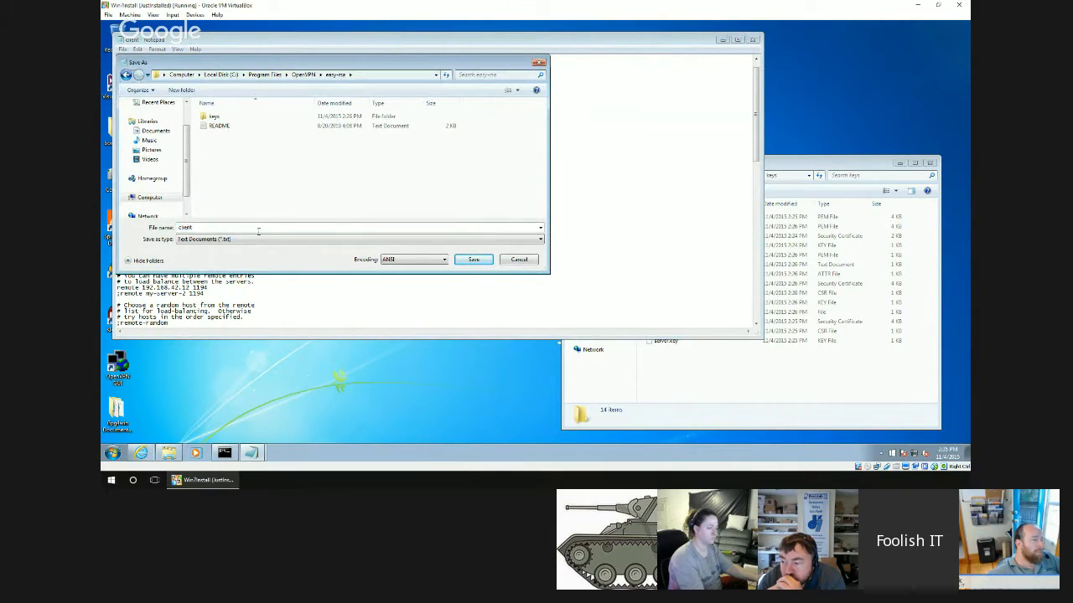
left_click(256, 240)
left_click(243, 252)
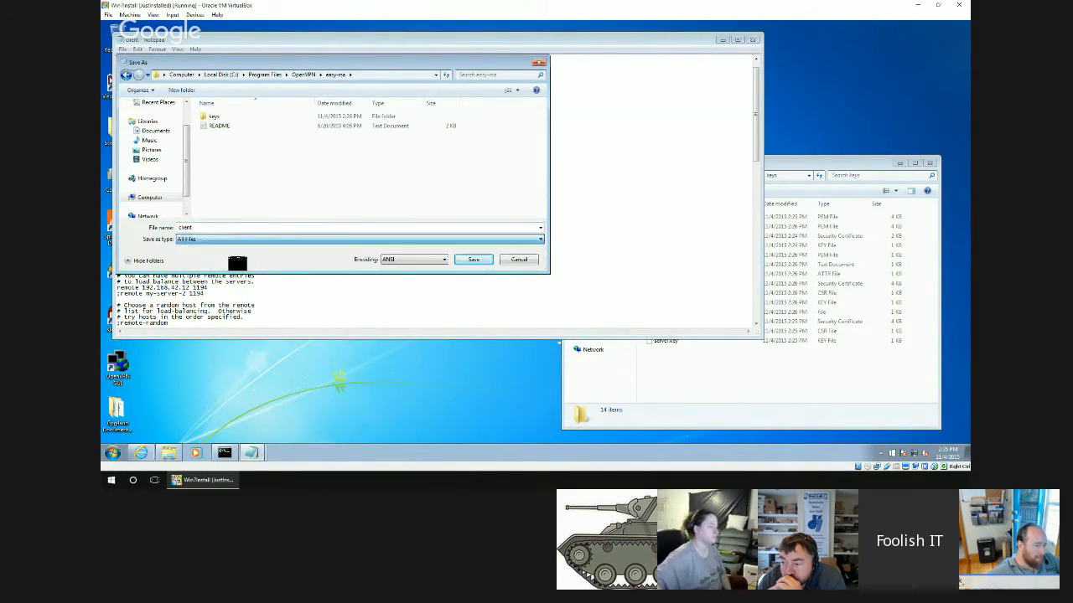
double_click(240, 226)
left_click(239, 226)
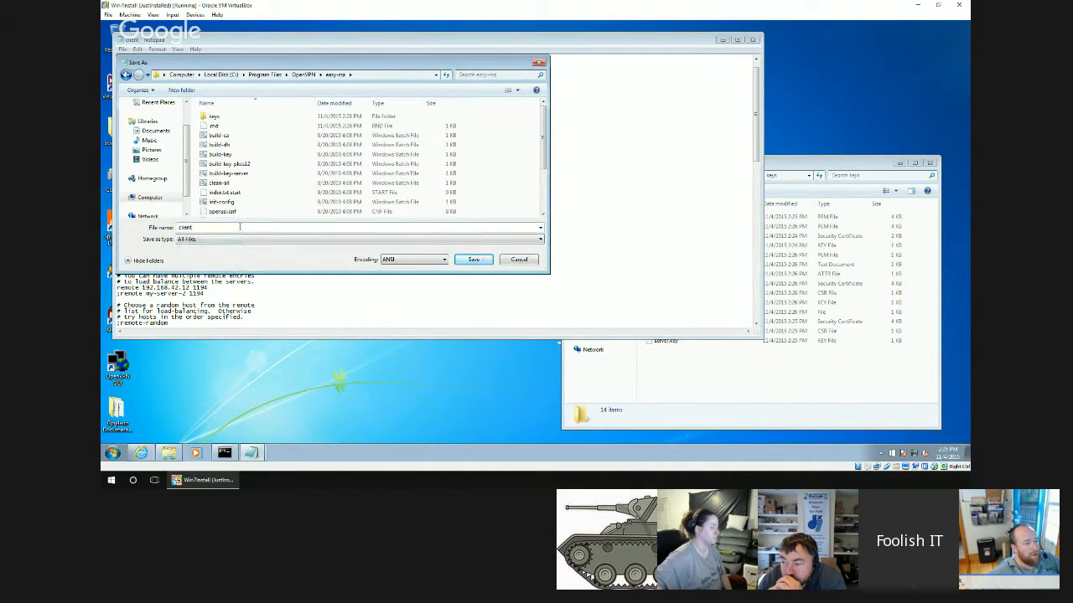
type("laptop.ov")
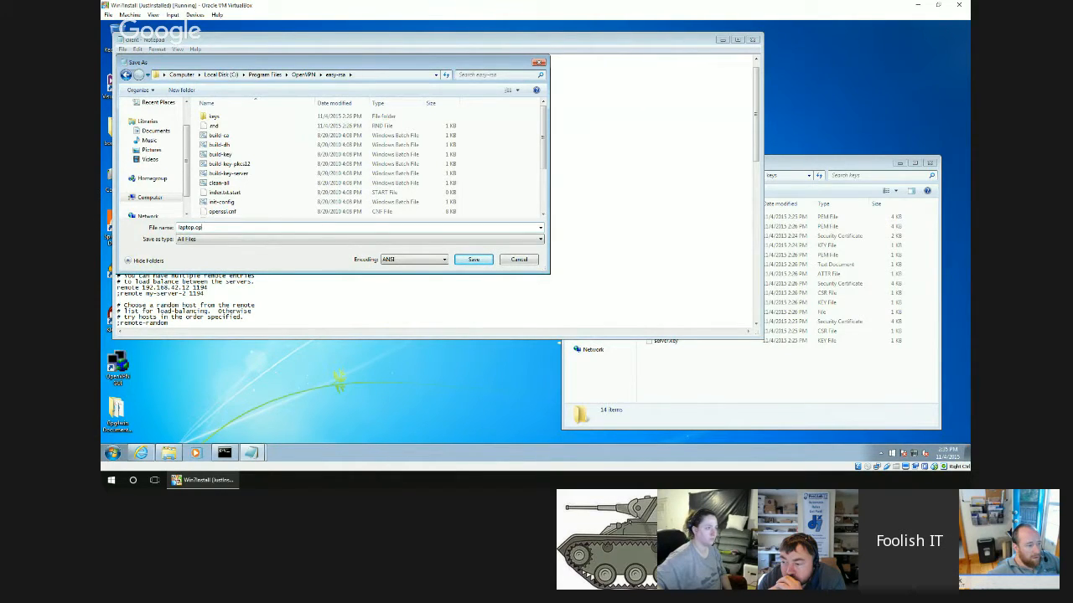
type("pn")
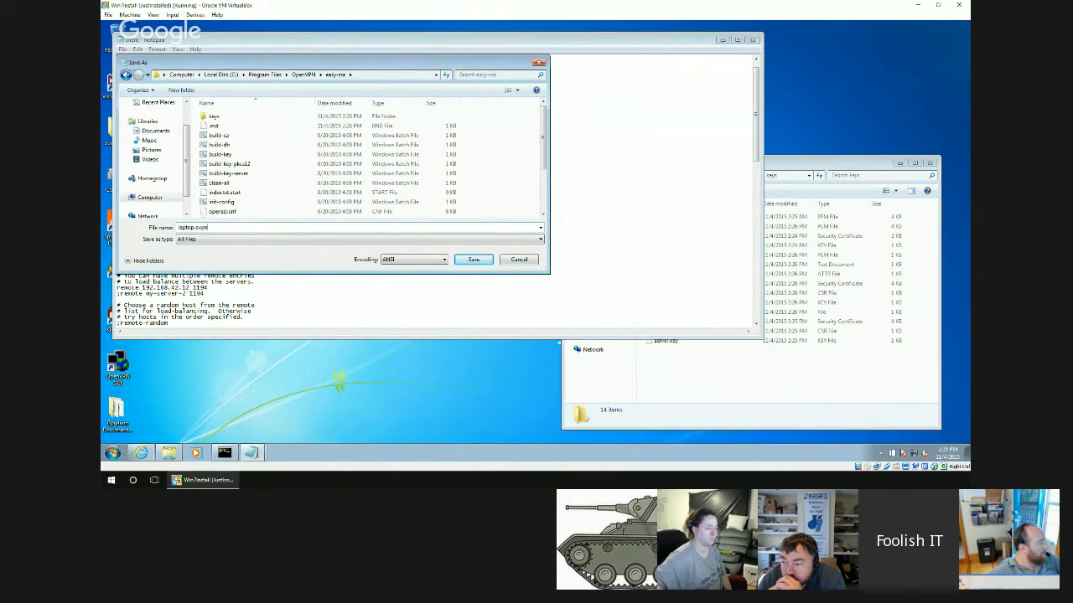
key("Return")
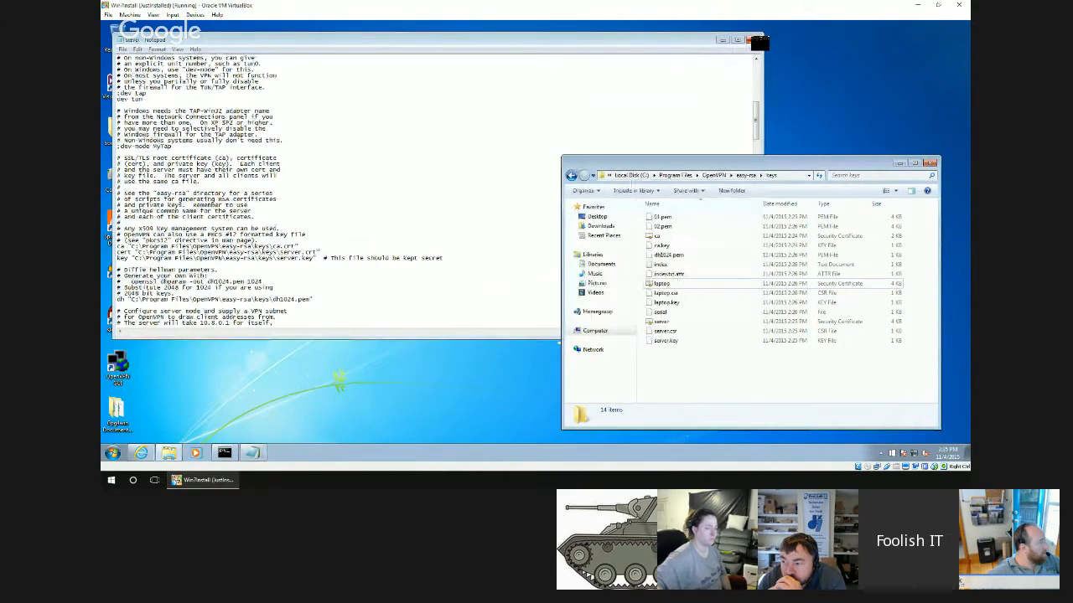
left_click(752, 40)
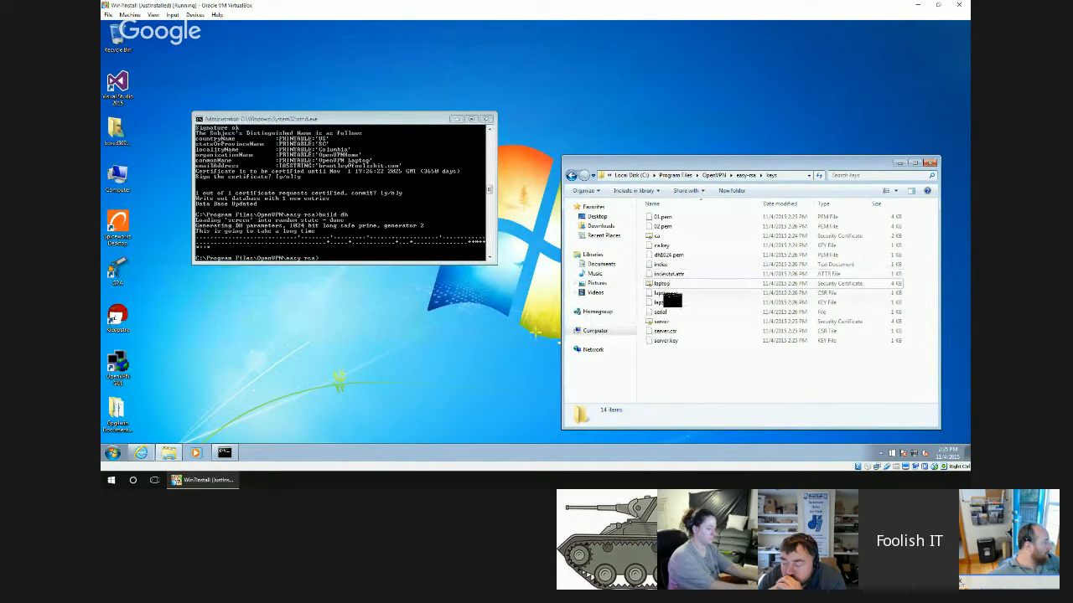
Copy the ca and server certificates, server.key and dh1024.pem from the keys folder into the OpenVPN config folder.
left_click(663, 322)
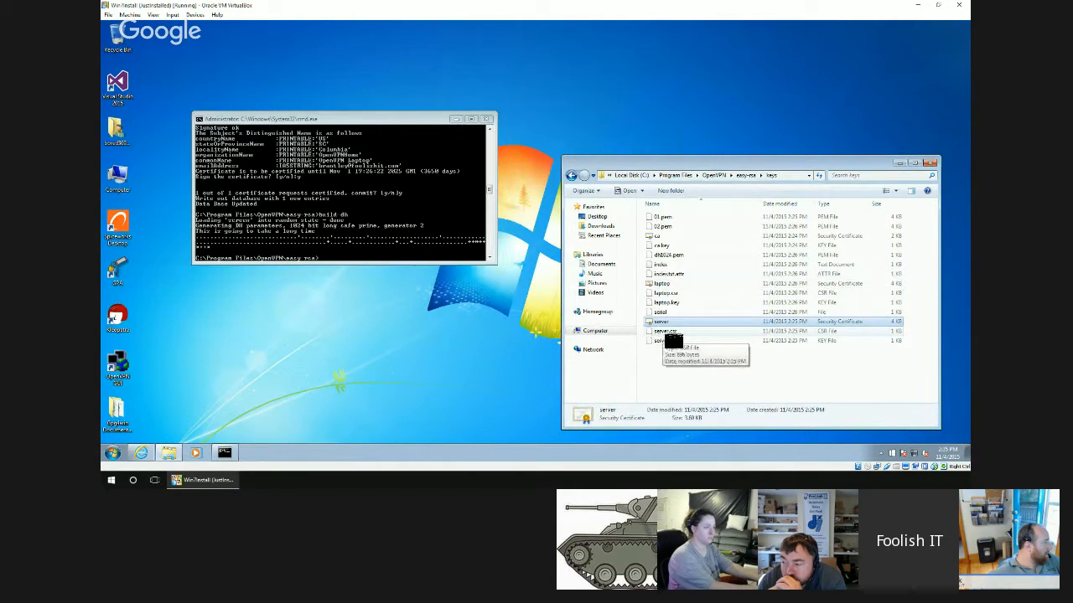
left_click(675, 341, "ctrl")
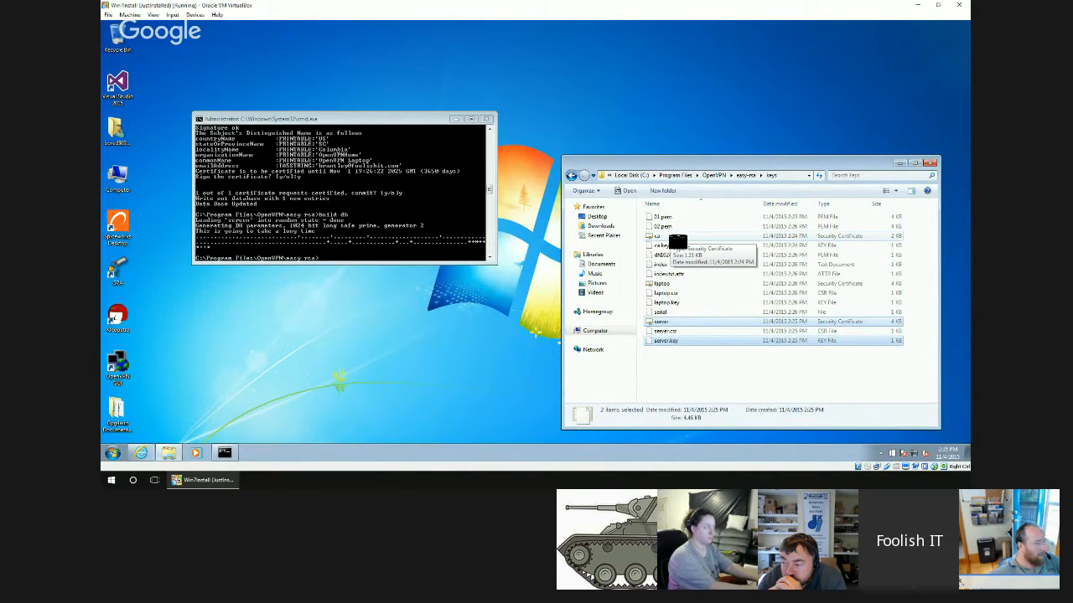
left_click(670, 236, "ctrl")
left_click(676, 255, "ctrl")
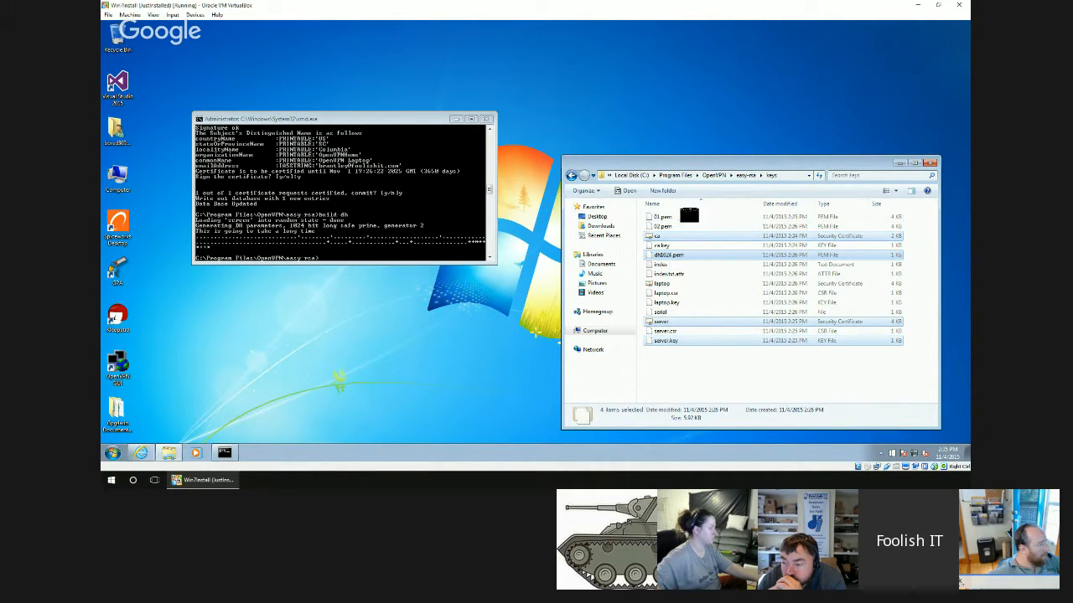
left_click(712, 175)
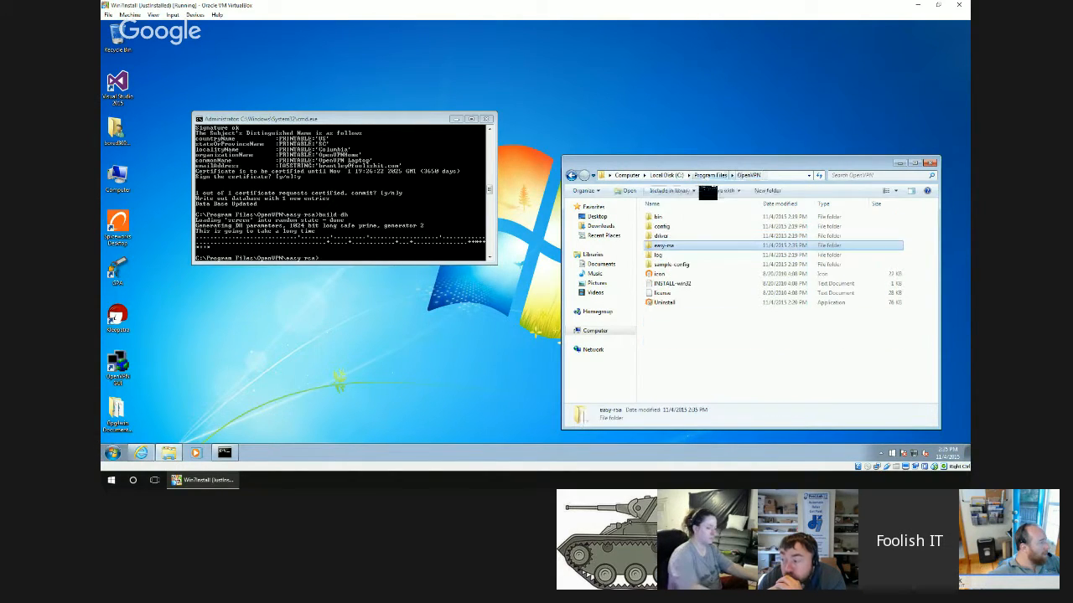
double_click(678, 233)
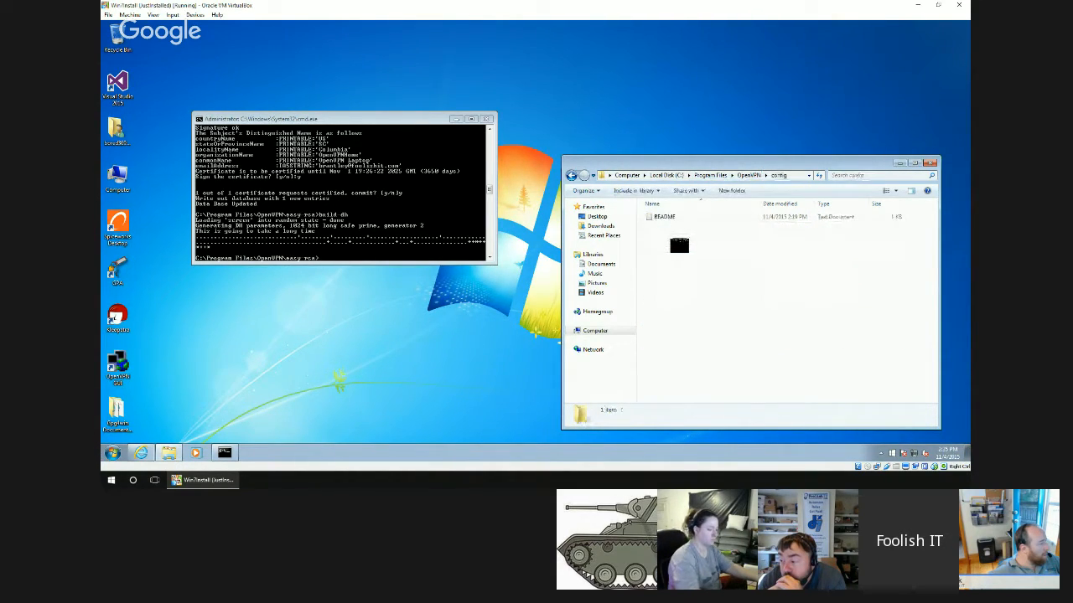
key("ctrl+v")
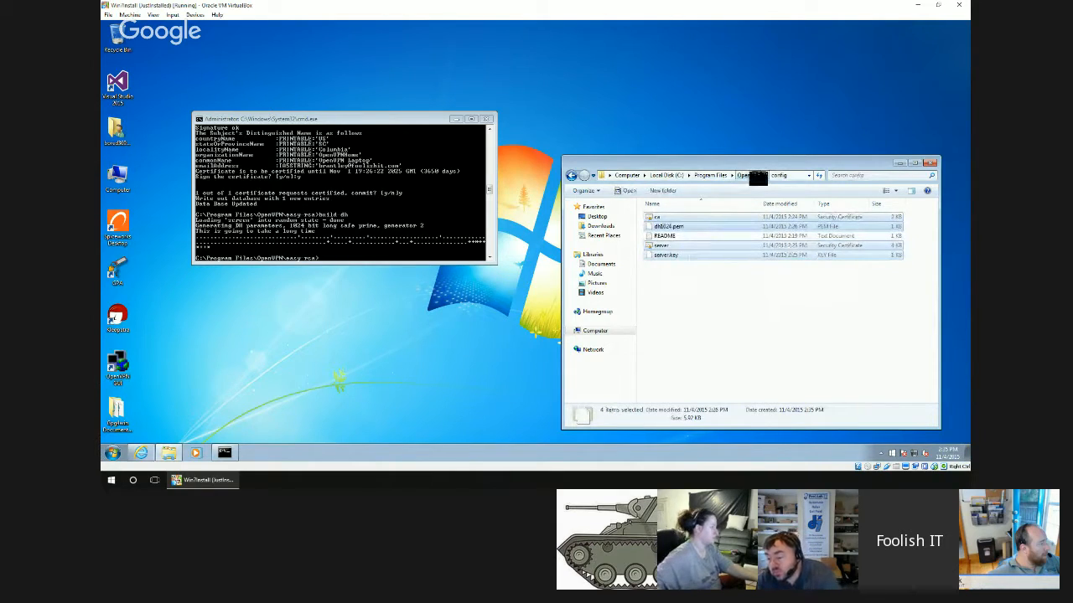
Copy the server OpenVPN configuration file from the easy-rsa folder into the OpenVPN config folder.
left_click(757, 176)
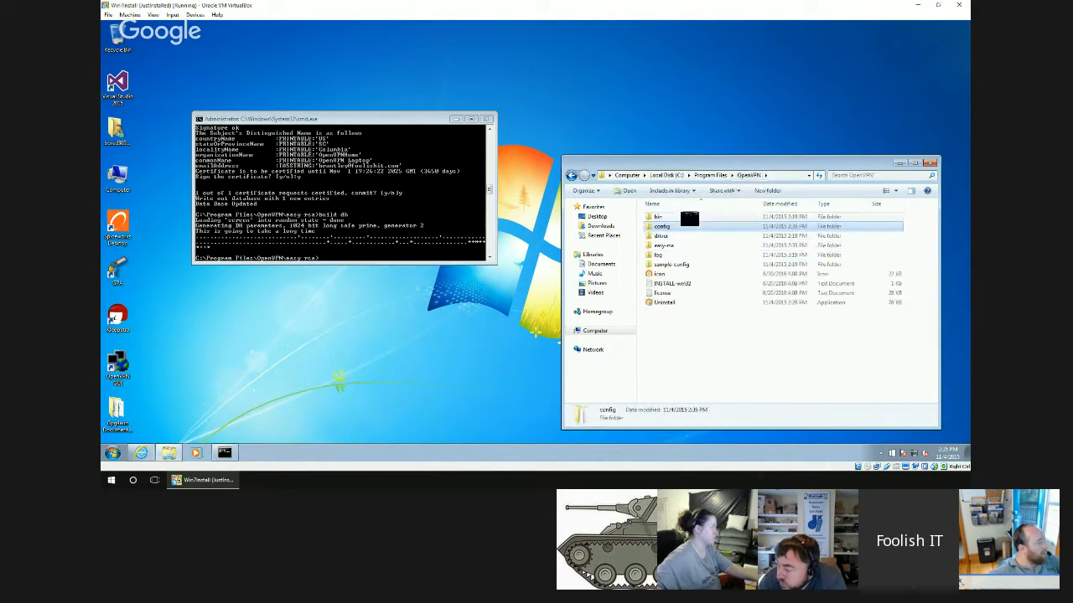
double_click(670, 246)
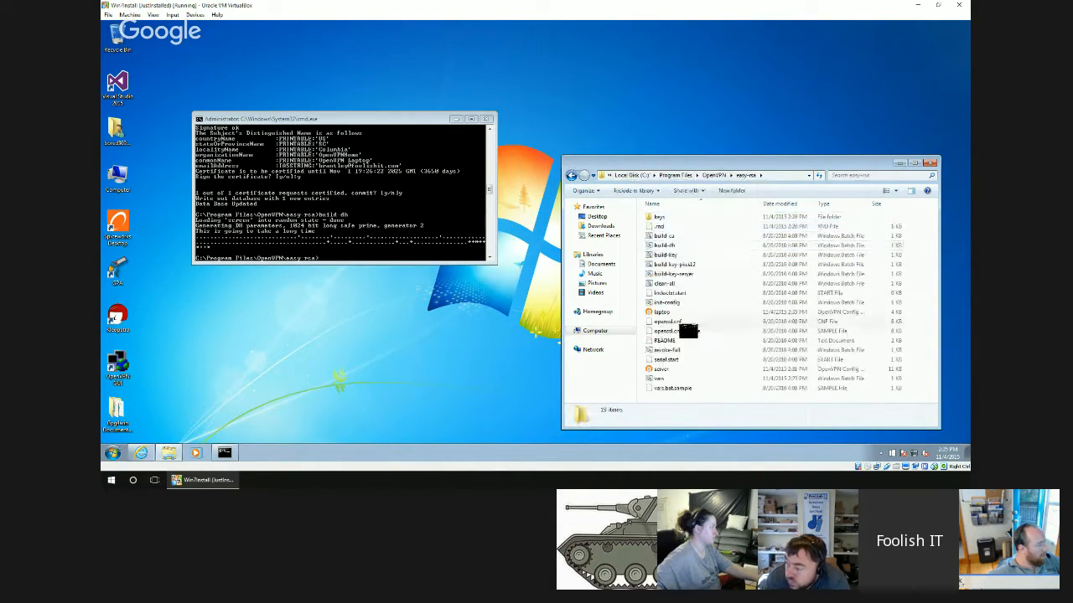
left_click(668, 369)
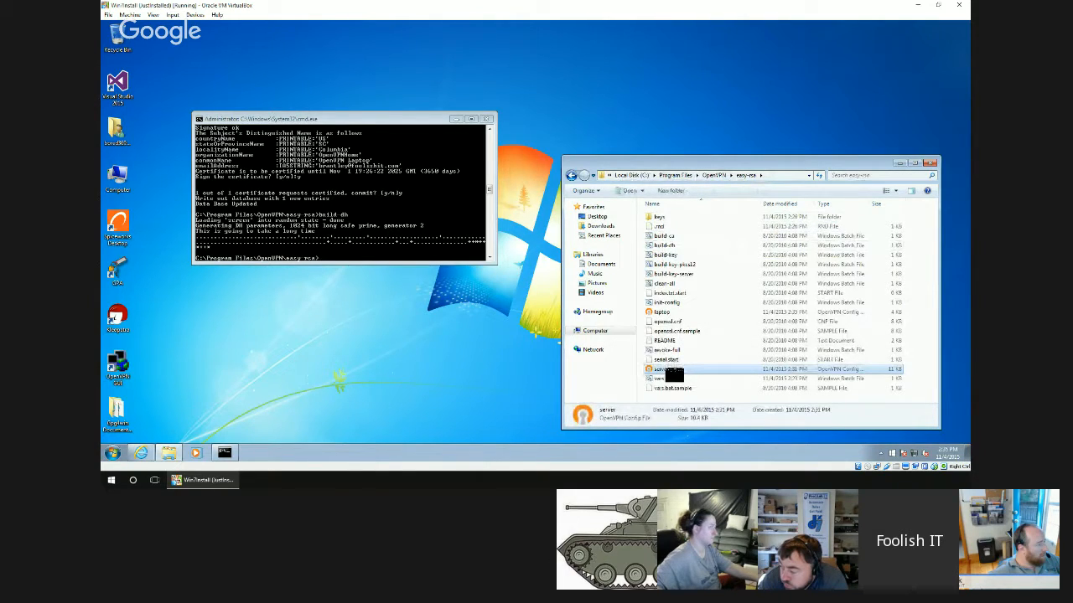
left_click(714, 175)
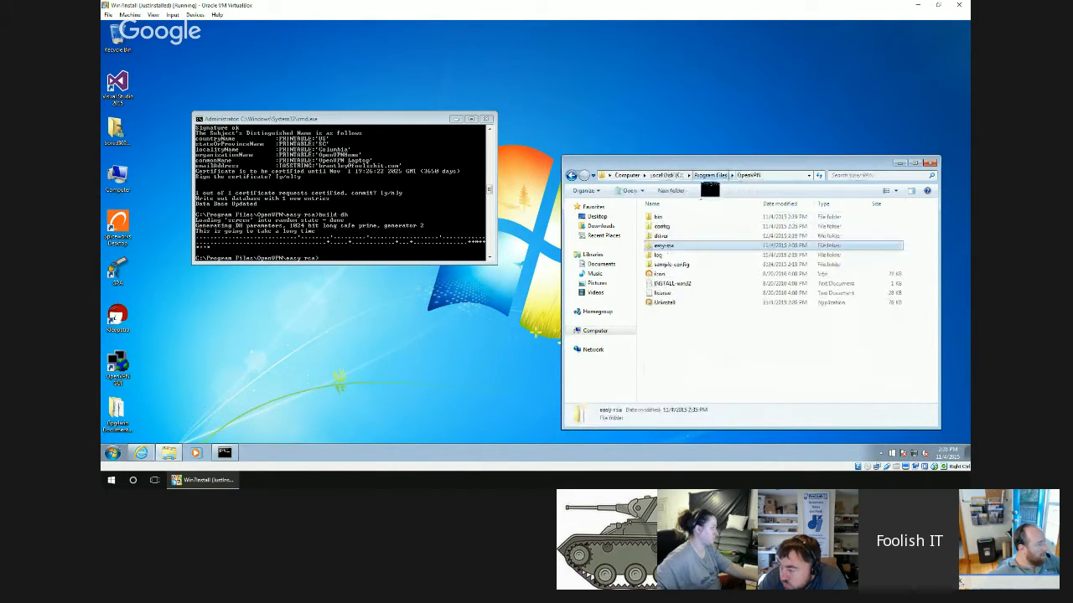
left_click(674, 227)
double_click(674, 227)
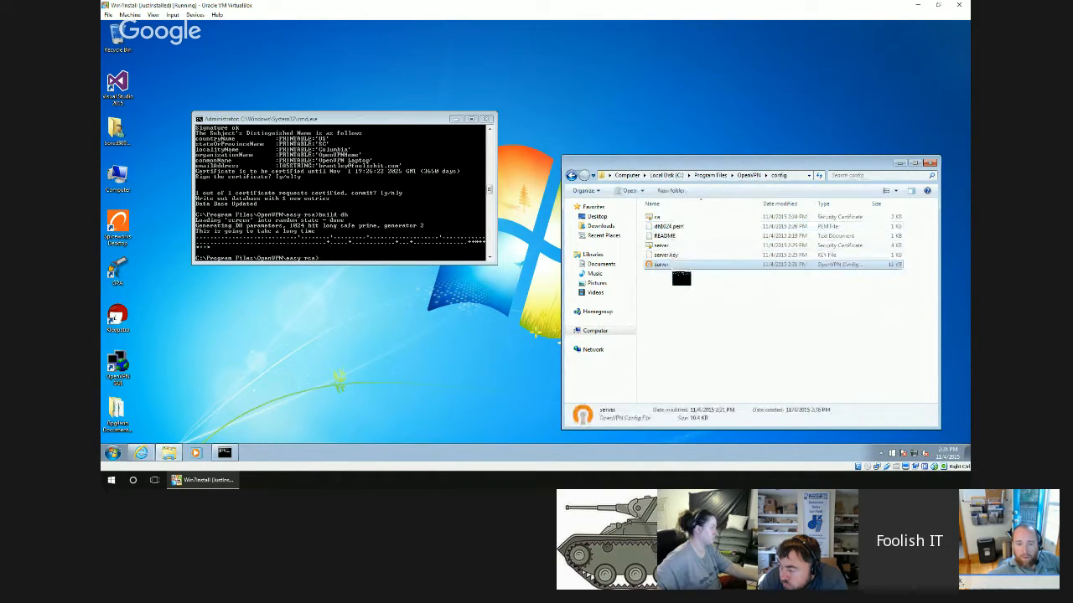
left_click(670, 265)
Create a desktop folder named client and copy the laptop OpenVPN configuration file from easy-rsa into it.
left_click(748, 176)
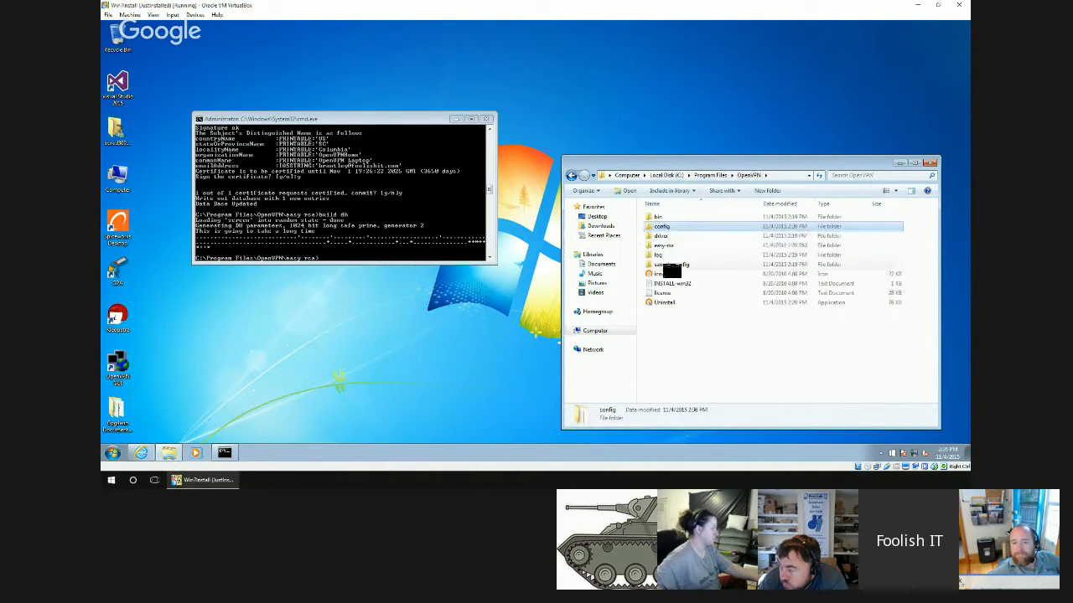
double_click(664, 245)
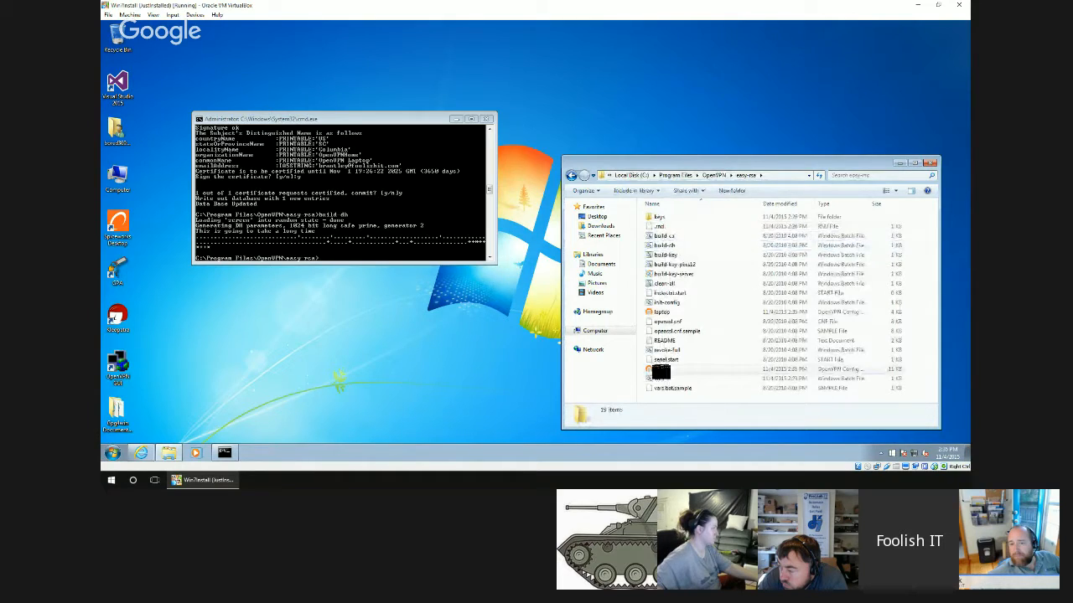
left_click(671, 313)
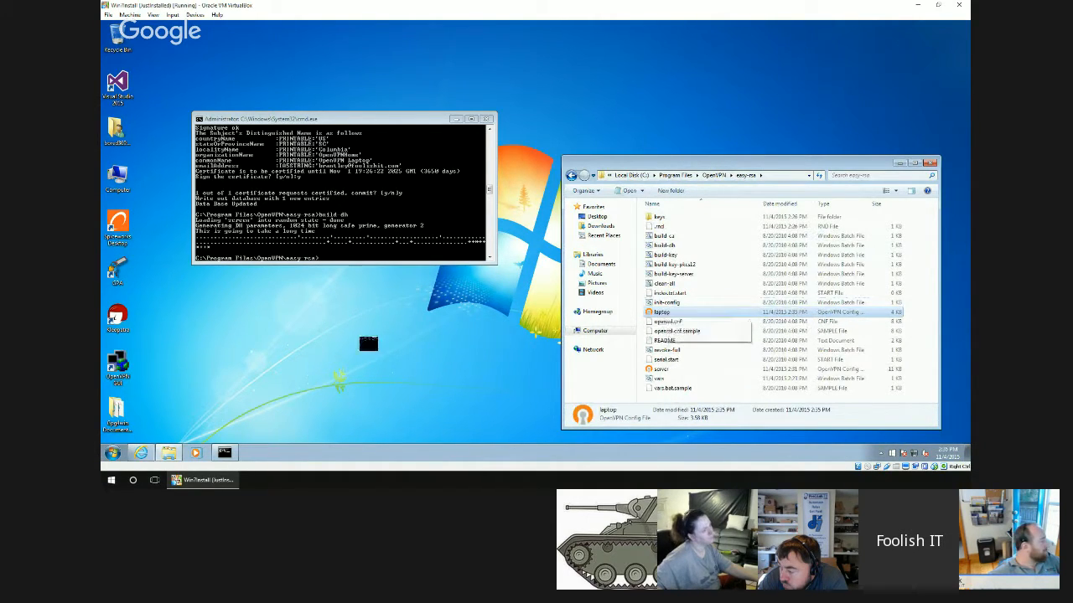
right_click(370, 336)
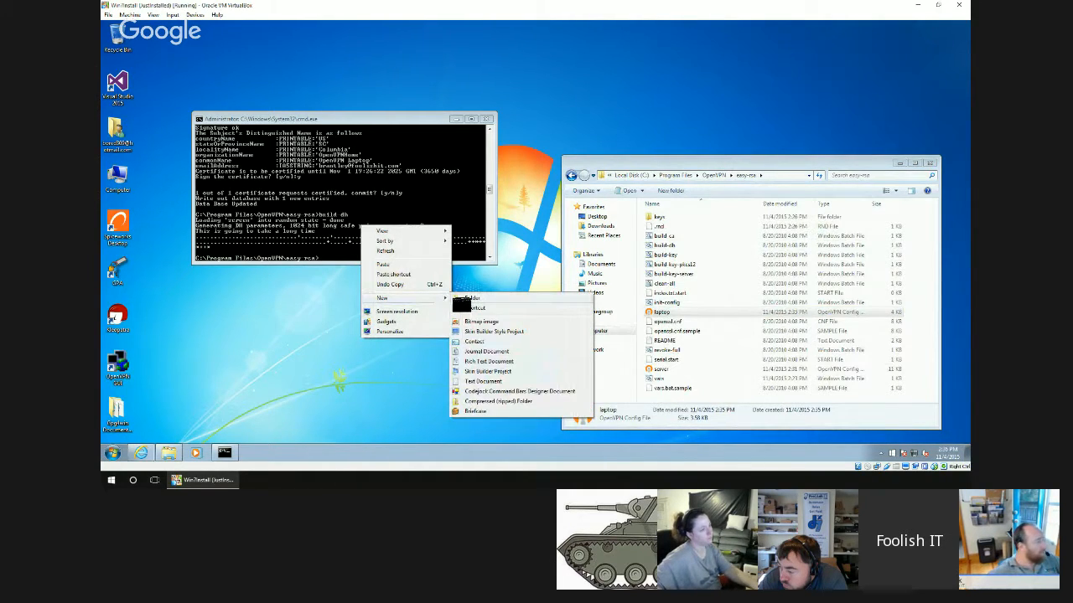
left_click(466, 299)
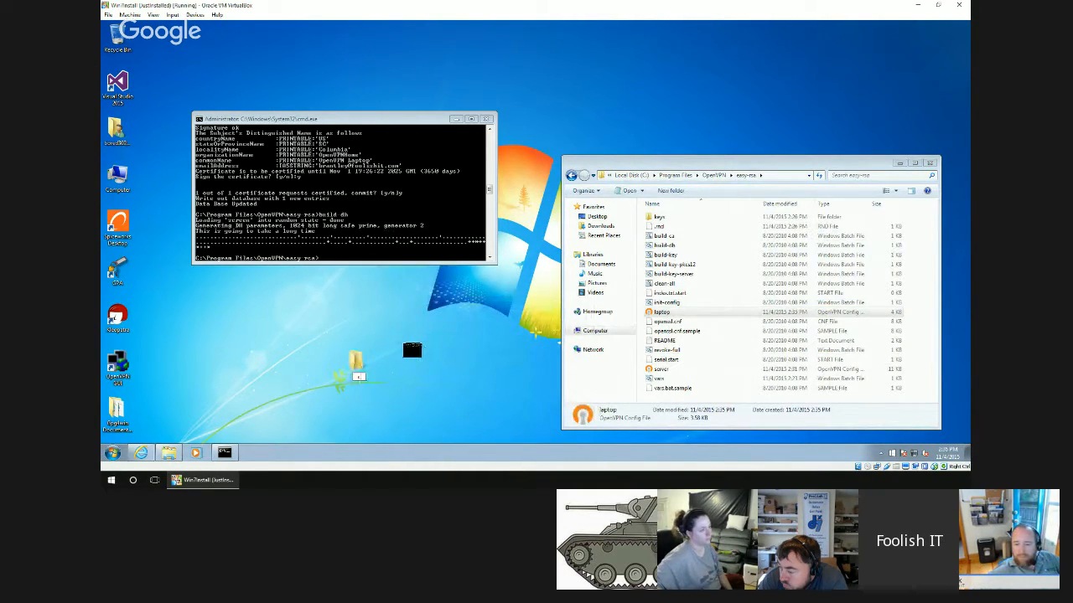
type("client")
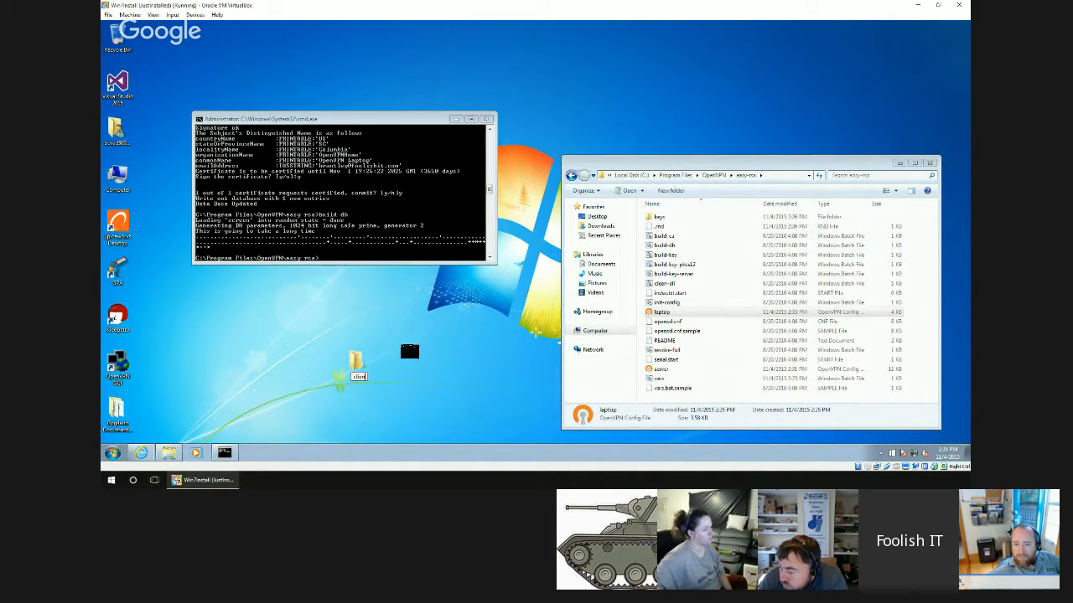
key("Return")
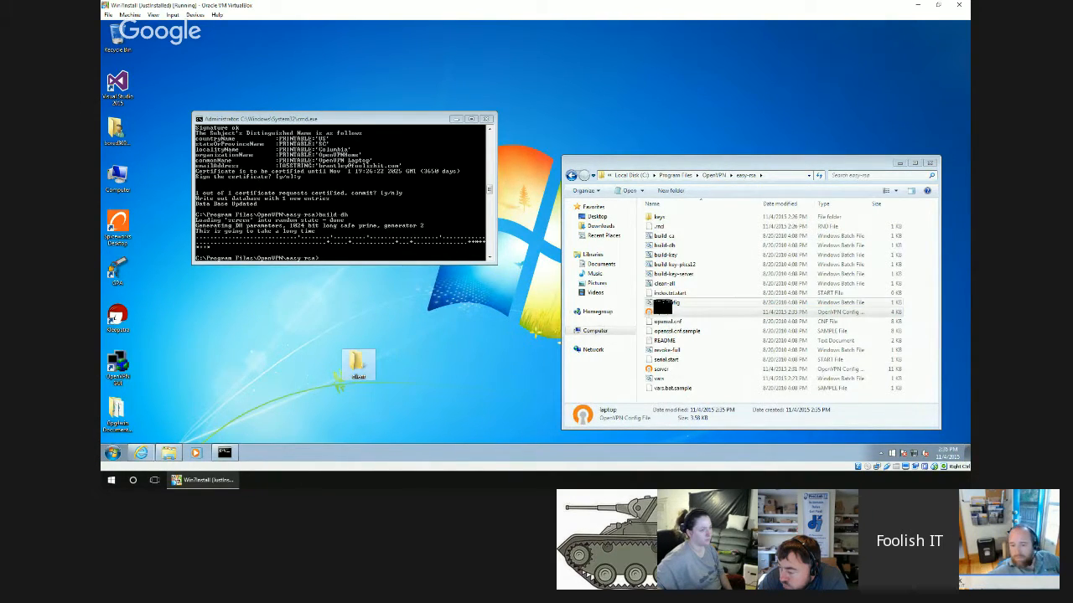
left_click_drag(662, 312, 356, 360)
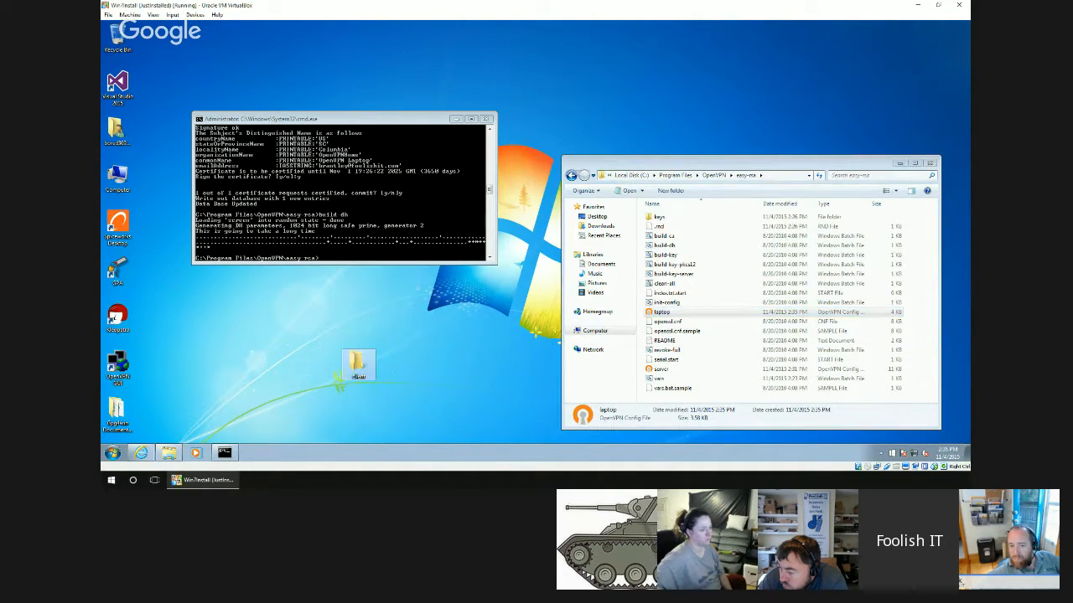
Copy the ca and server certificates and server.key from the keys folder into the desktop client folder, and open that folder.
double_click(659, 217)
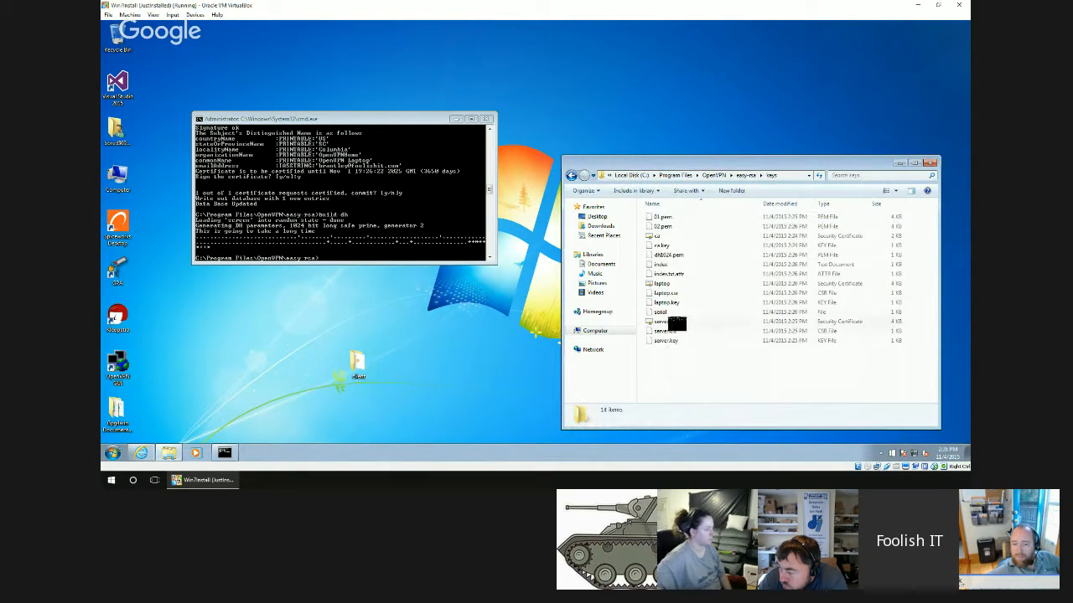
left_click(675, 322)
left_click(662, 340, "ctrl")
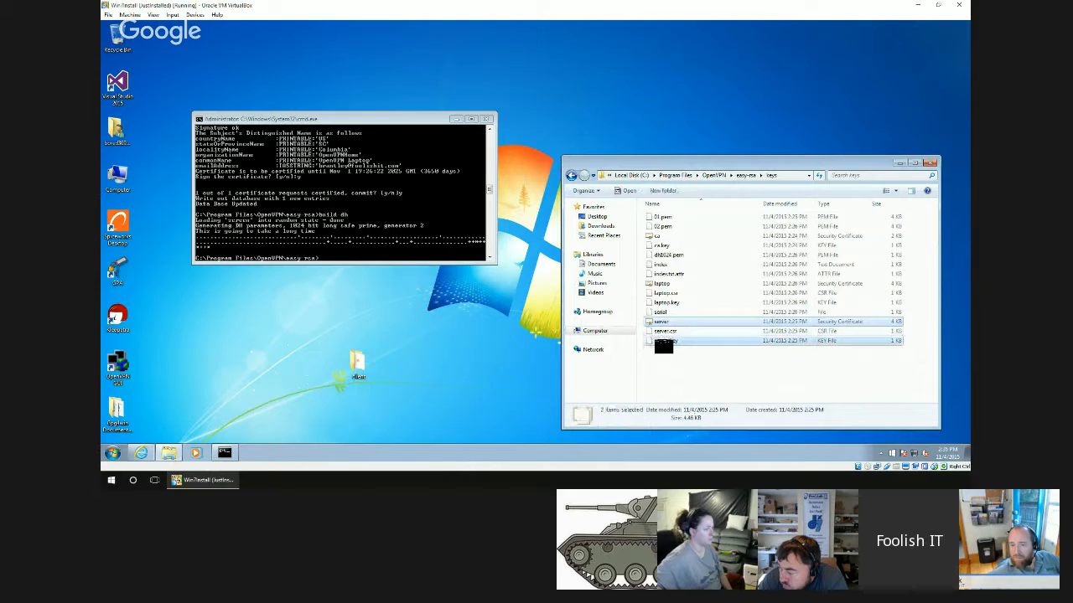
left_click(678, 236, "ctrl")
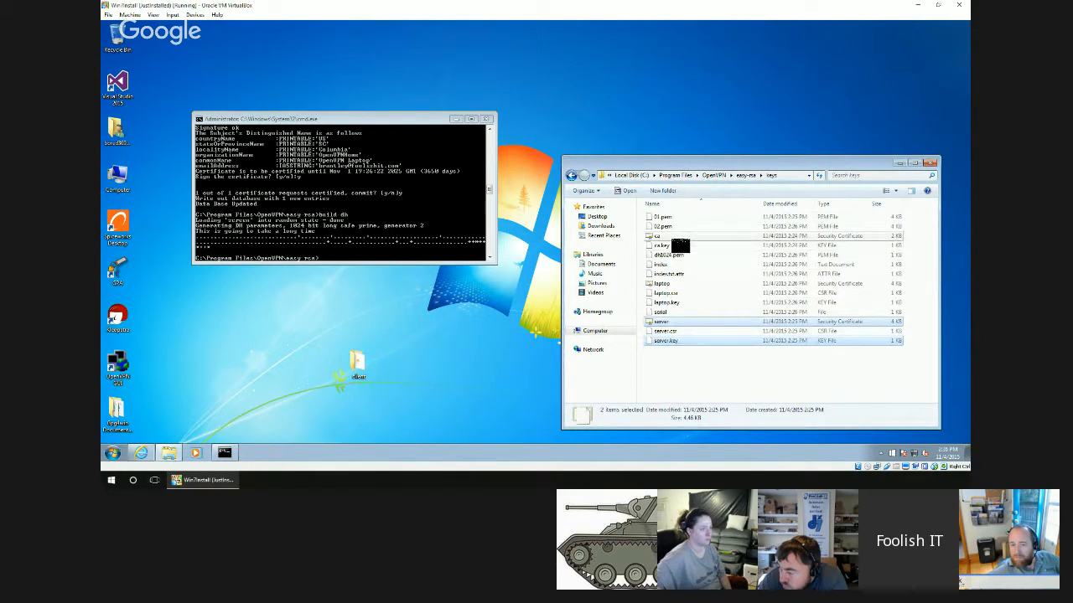
left_click_drag(678, 236, 360, 375)
double_click(359, 365)
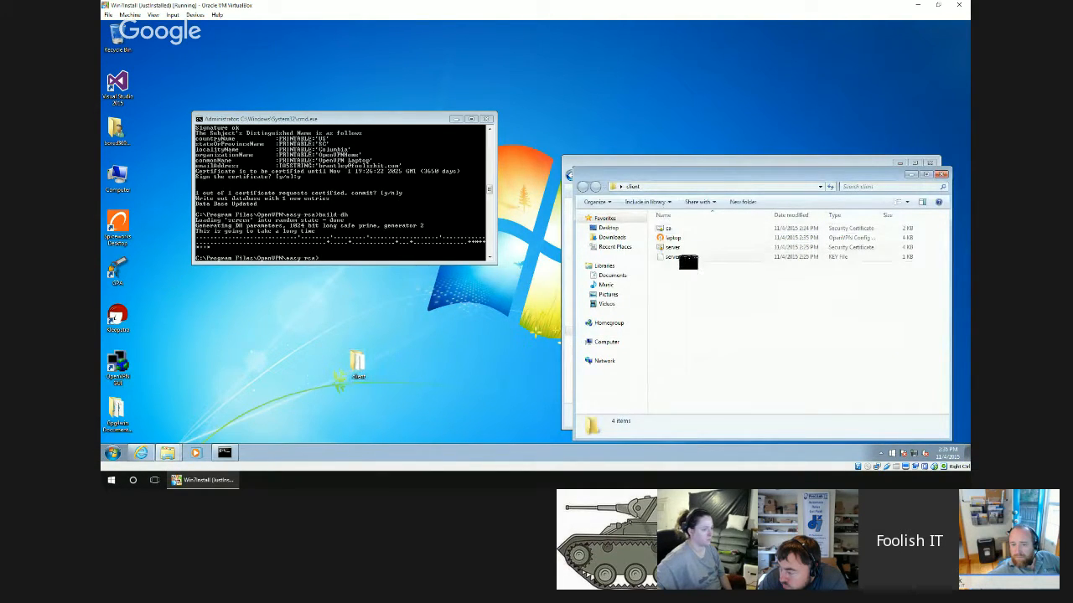
Move the folder windows apart and open the OpenVPN config folder to examine the server's files.
left_click_drag(695, 167, 664, 70)
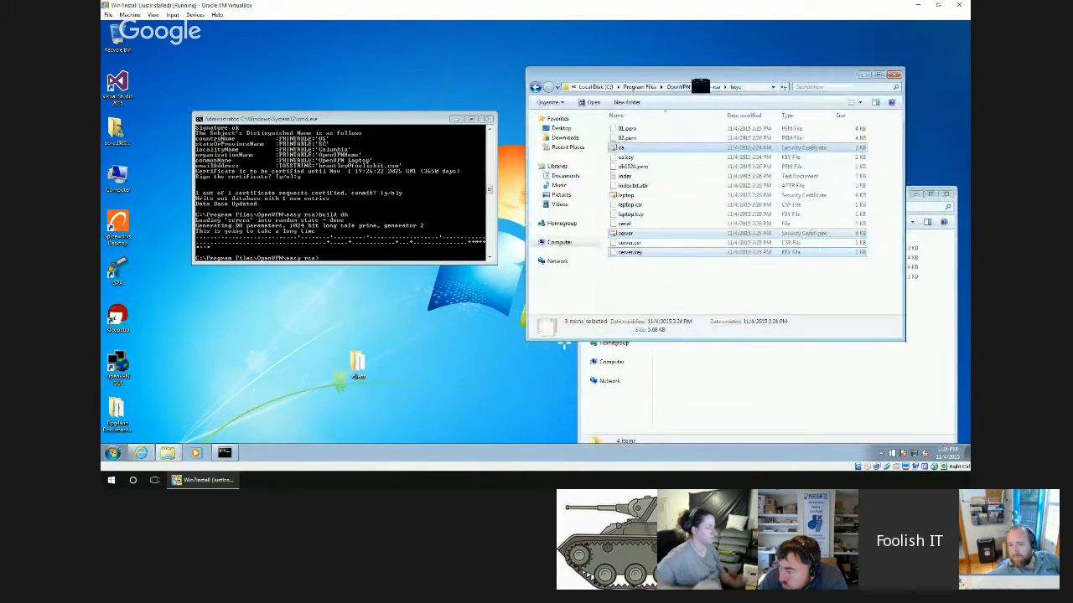
left_click(677, 87)
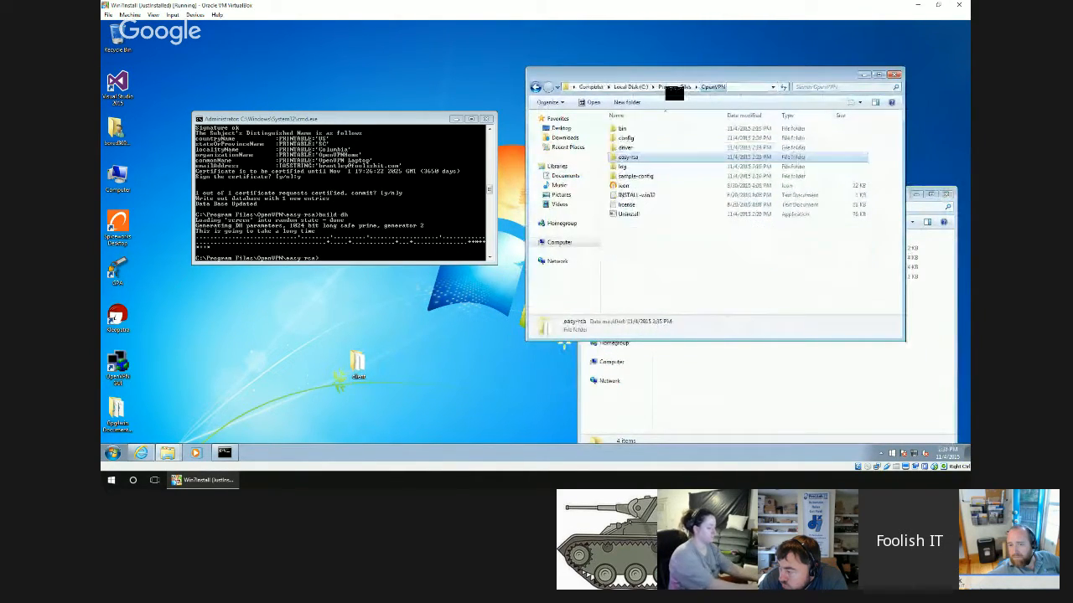
double_click(647, 137)
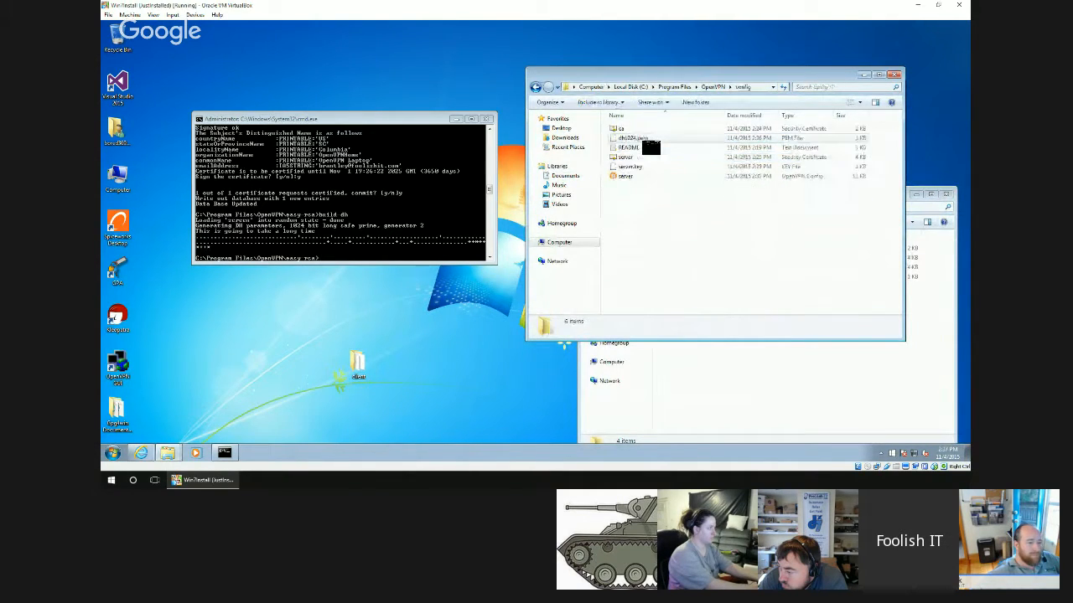
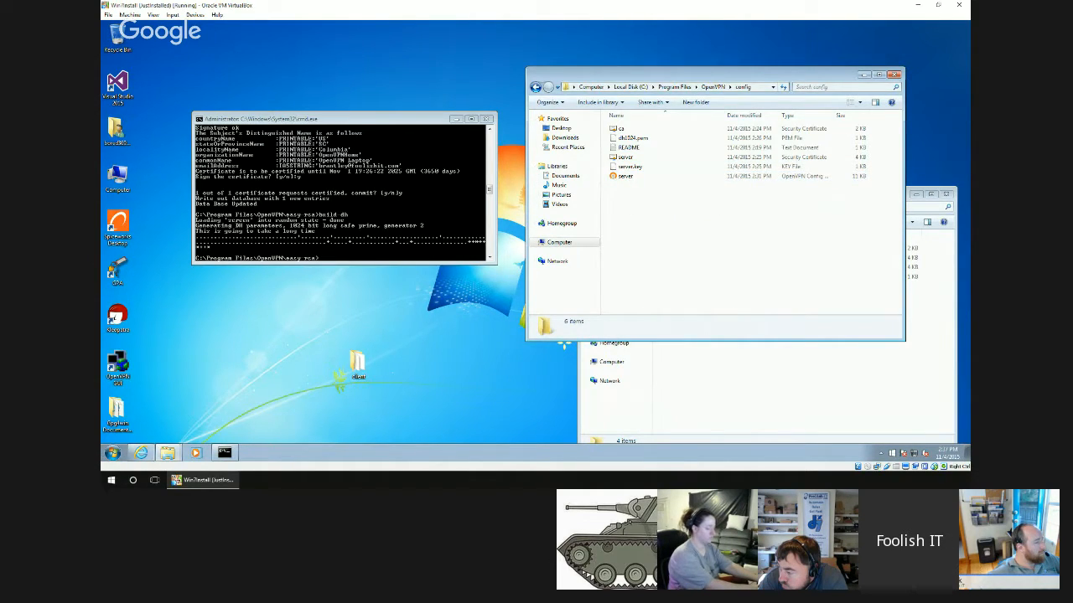
Delete the server certificate and server.key from the desktop client folder.
left_click(752, 438)
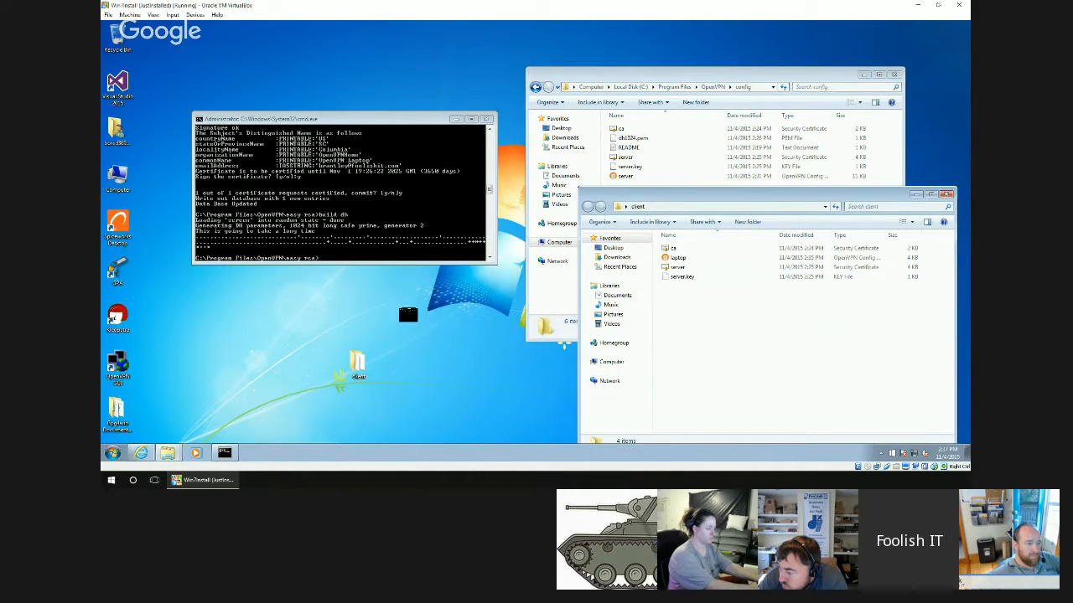
left_click_drag(692, 289, 682, 270)
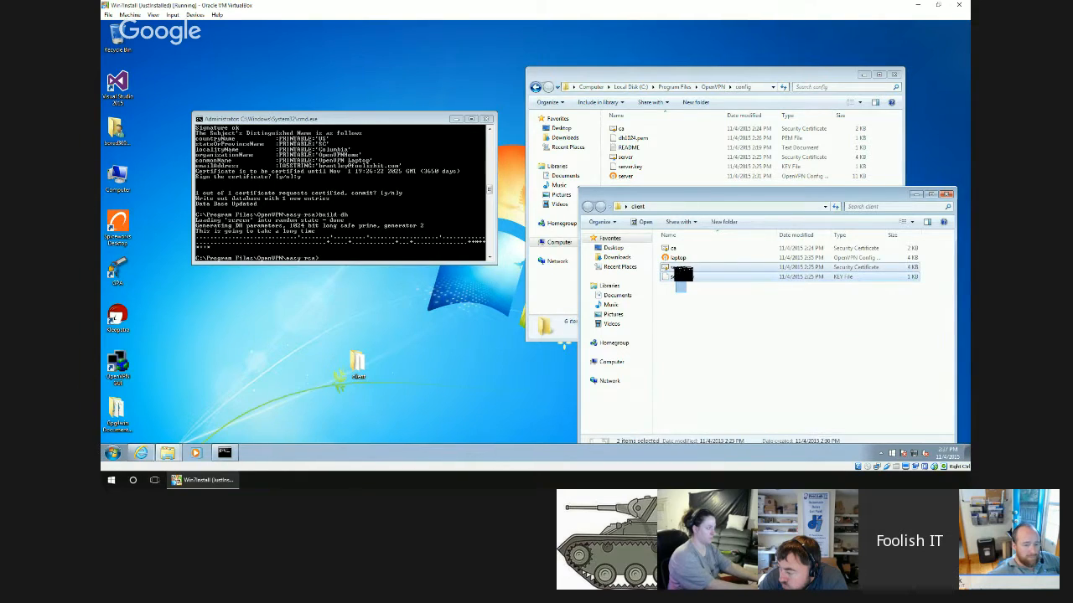
key("Delete")
key("Return")
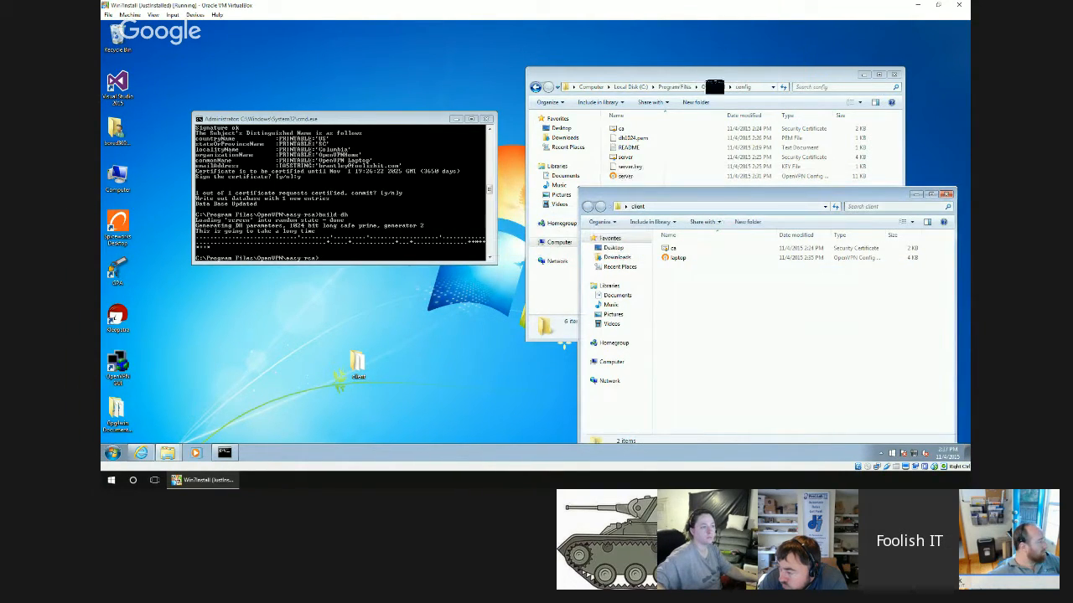
Copy the laptop certificate and laptop.key from the easy-rsa keys folder into the desktop client folder.
left_click(713, 87)
double_click(642, 156)
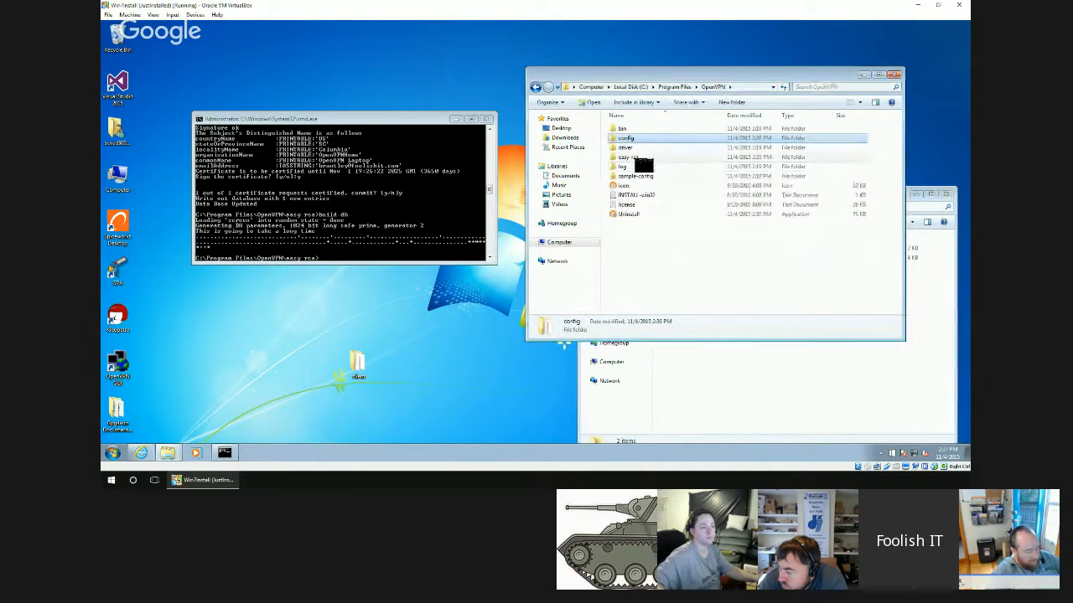
double_click(624, 128)
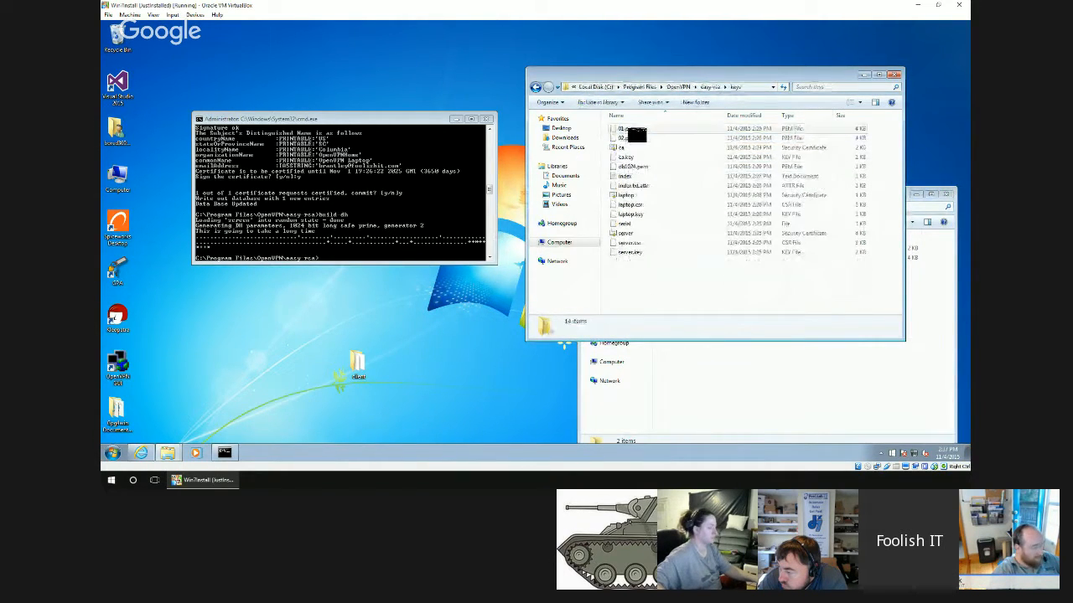
left_click(635, 195)
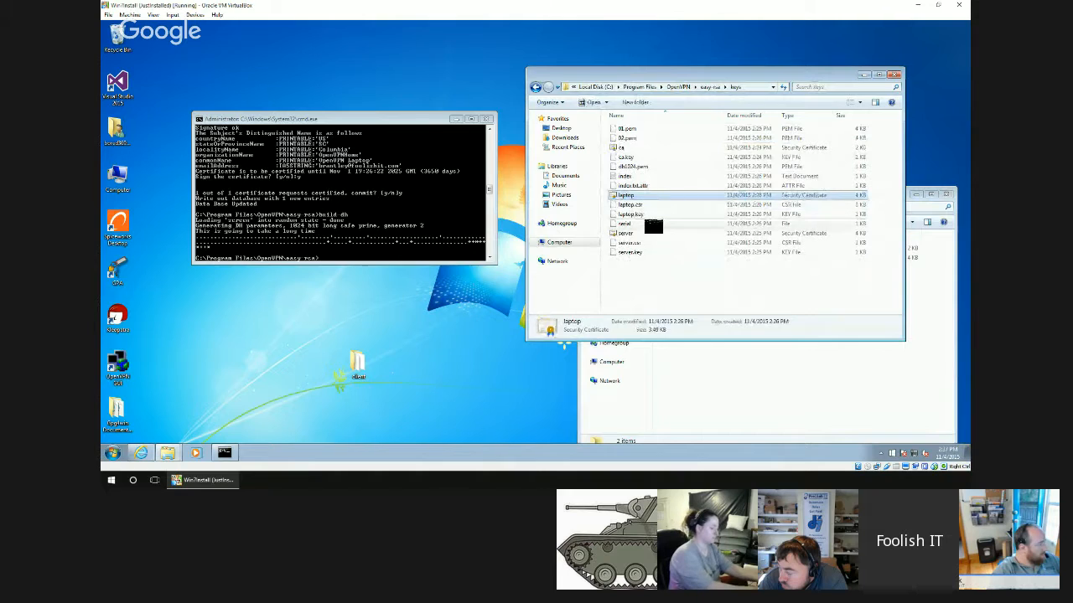
left_click(653, 216, "ctrl")
left_click_drag(653, 216, 742, 371)
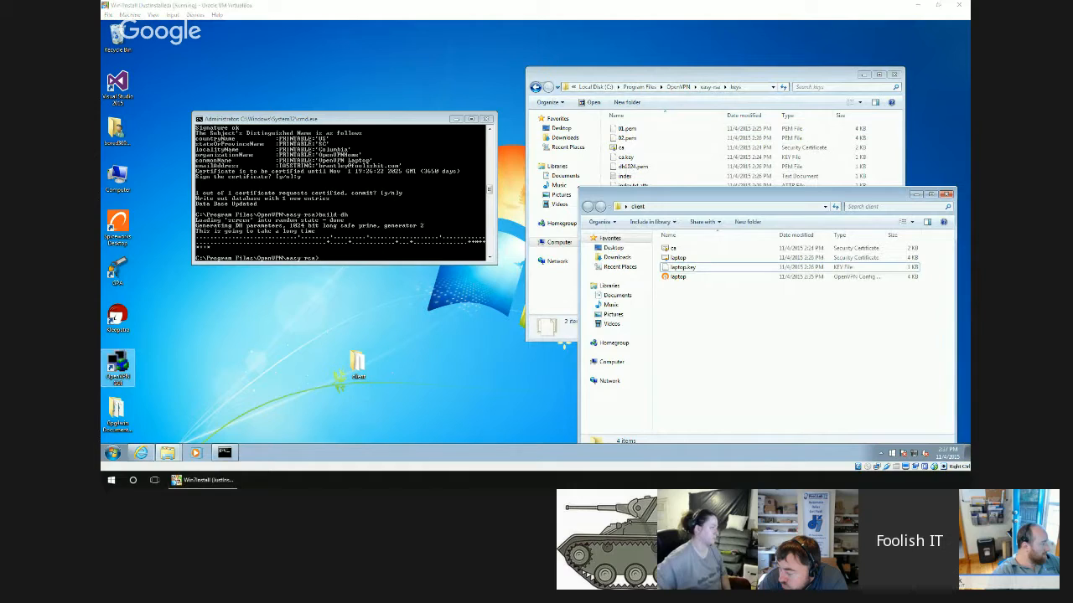
Start OpenVPN GUI, try to connect using the server configuration, and exit the program.
left_click(119, 363)
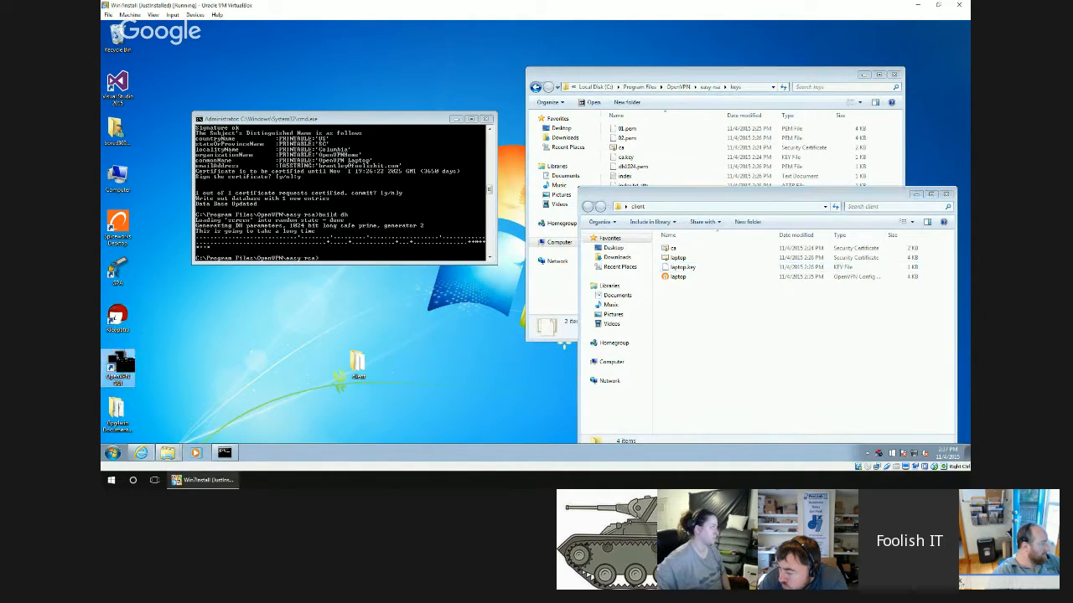
right_click(878, 453)
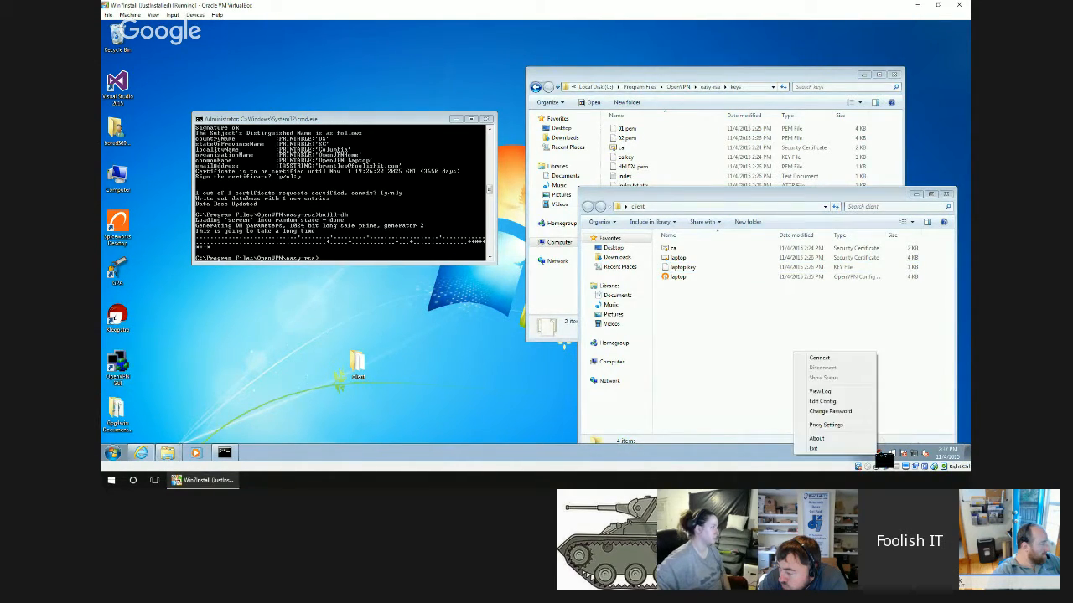
left_click(821, 360)
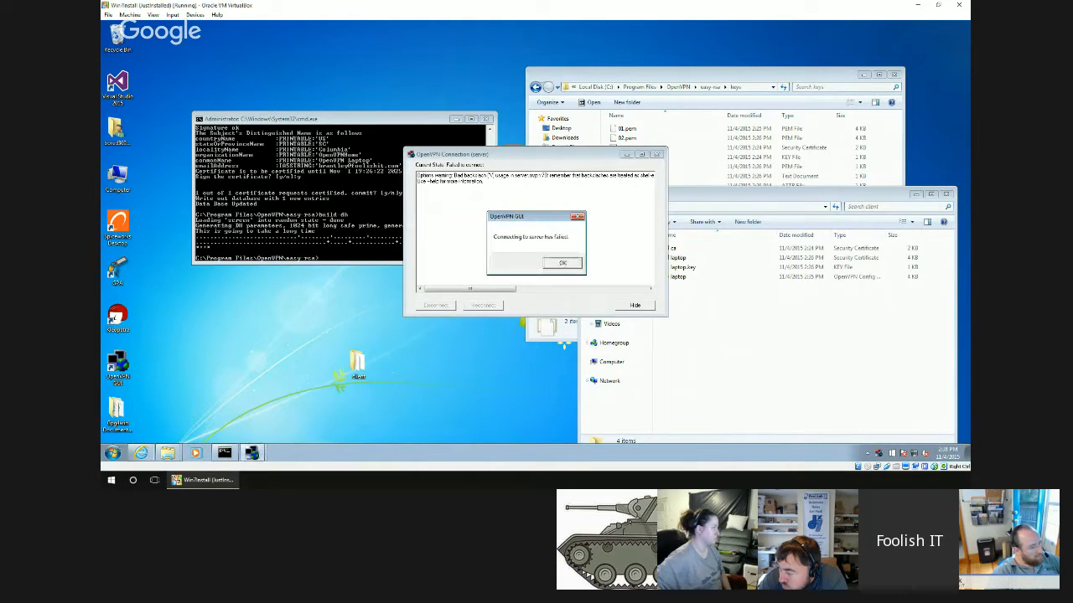
left_click(562, 264)
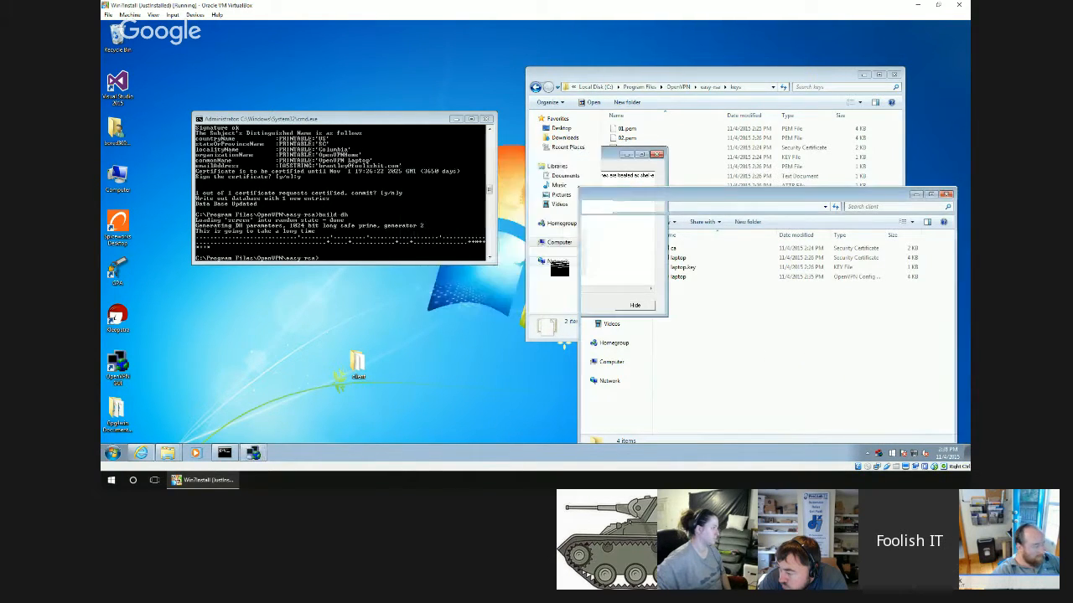
right_click(877, 453)
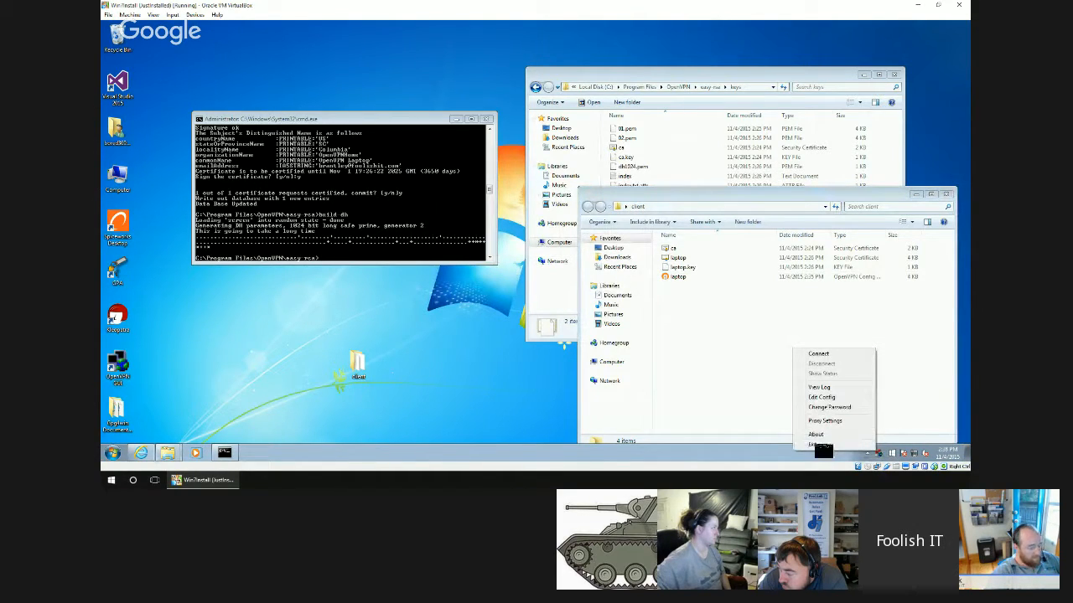
left_click(815, 444)
Look through the OpenVPN program group's shortcuts and utilities, and start OpenVPN GUI again.
left_click(112, 453)
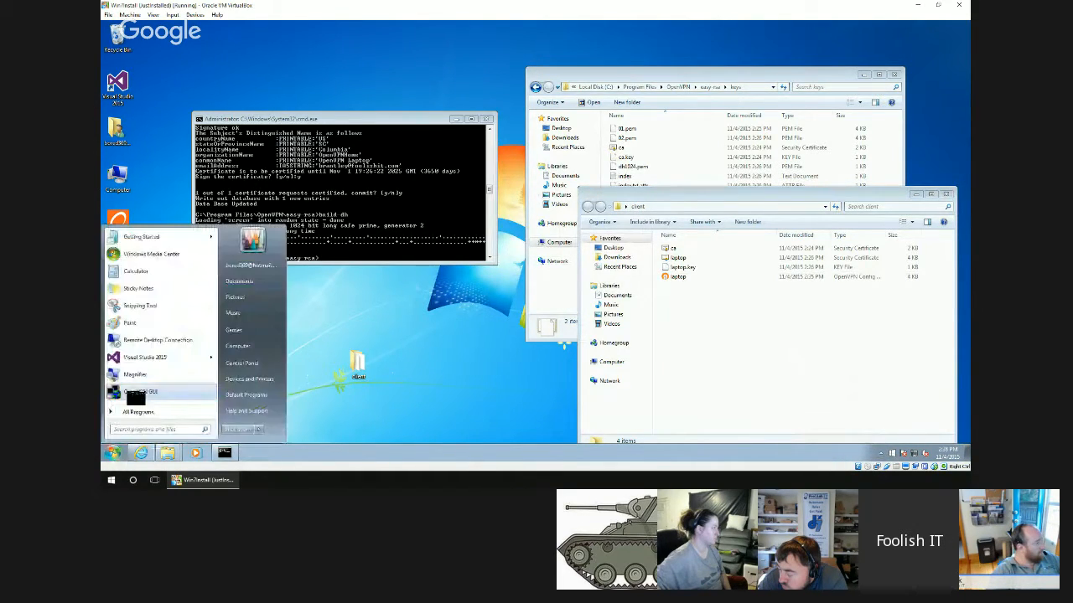
left_click(140, 412)
left_click(134, 353)
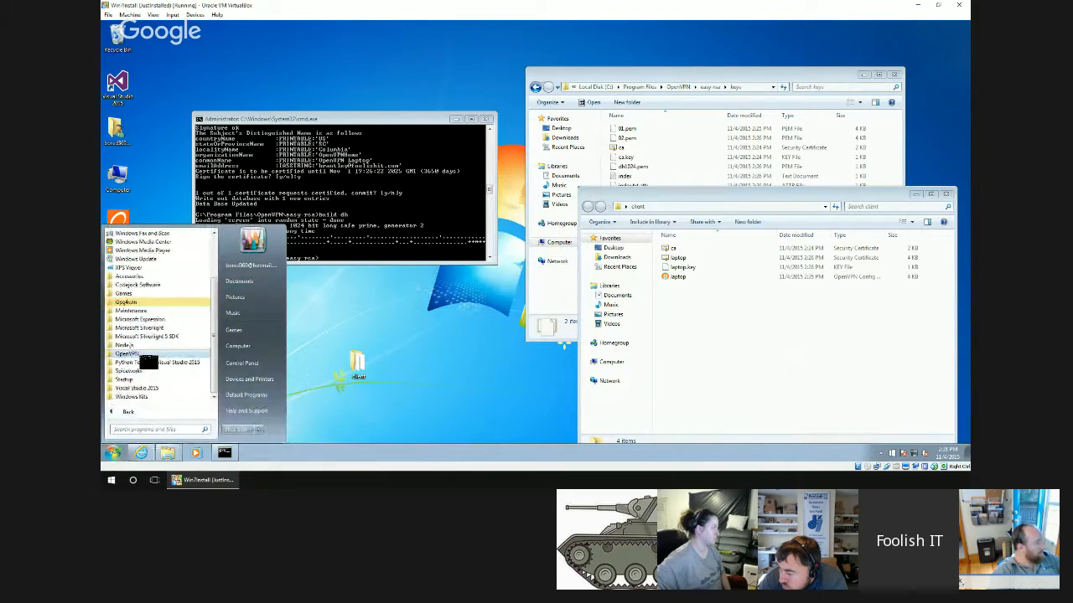
scroll(148, 362, "down", 1)
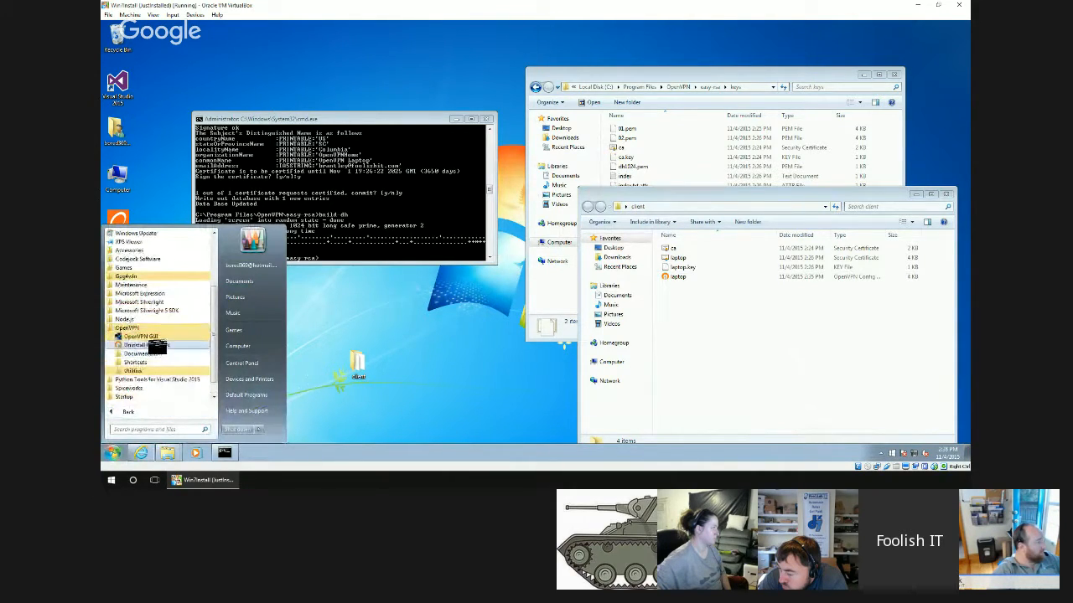
left_click(142, 362)
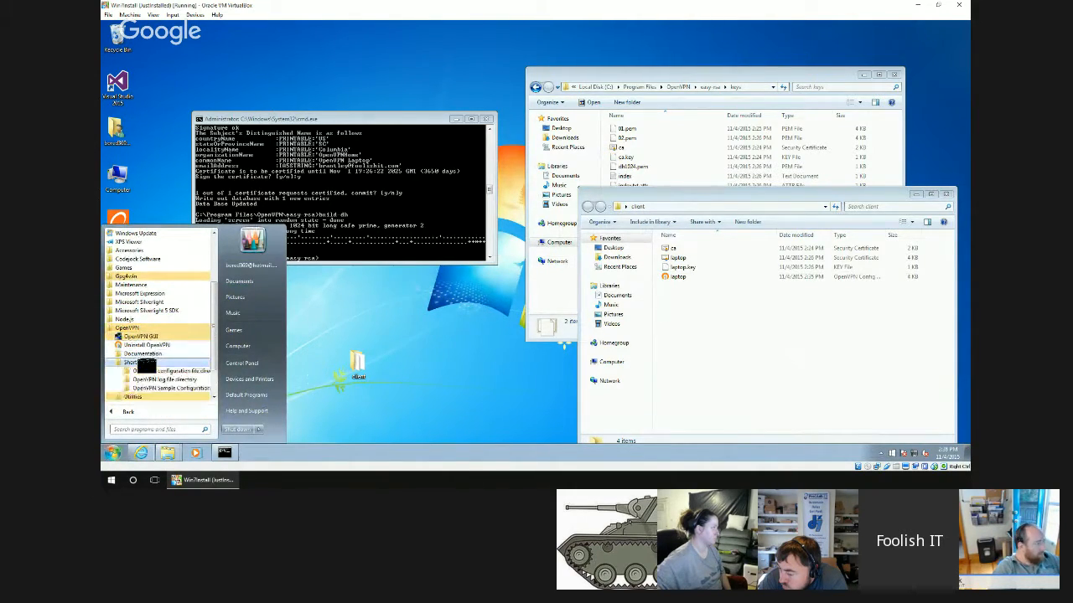
left_click(130, 354)
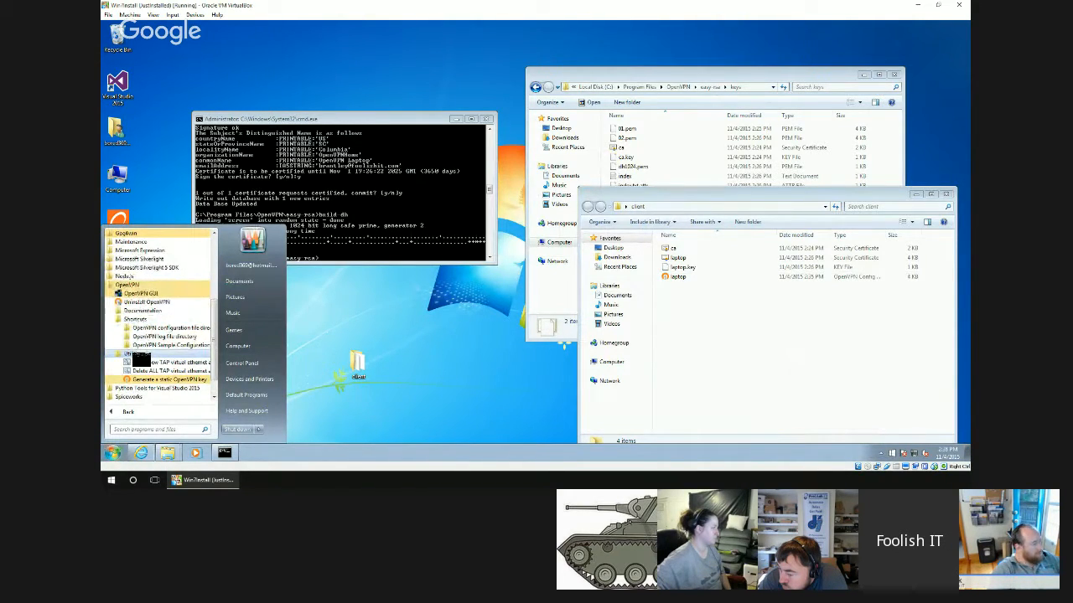
scroll(139, 342, "up", 1)
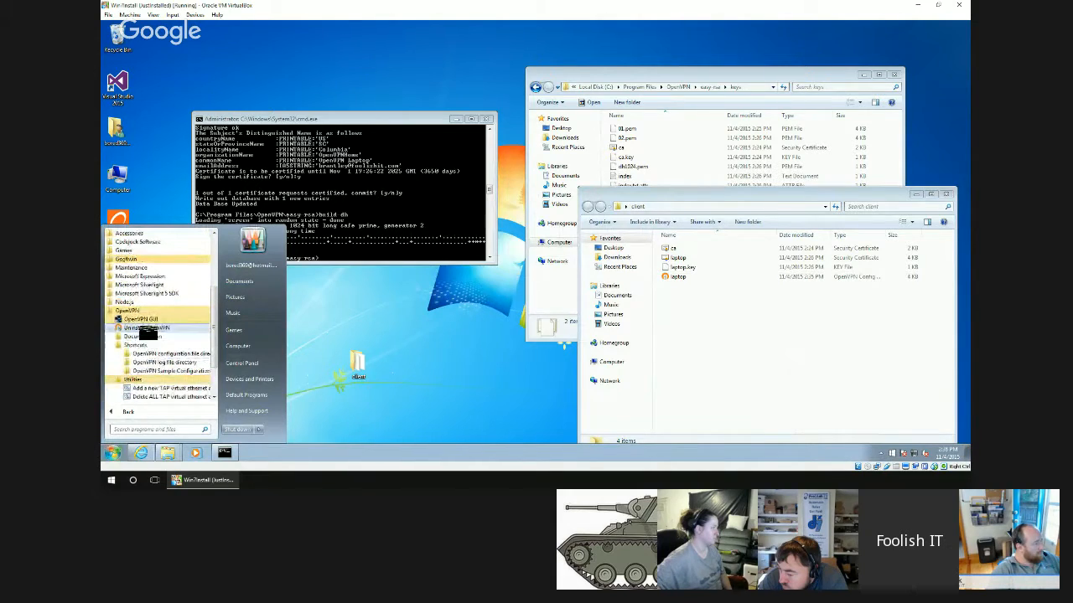
left_click(158, 322)
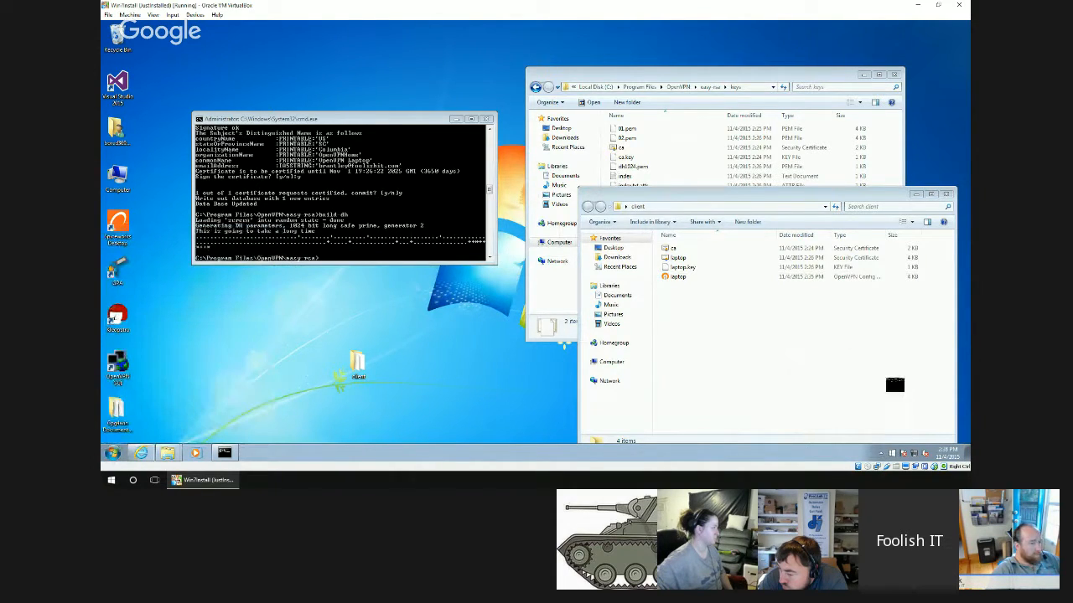
Customize the notification area to always show all icons and notifications on the taskbar.
left_click(882, 453)
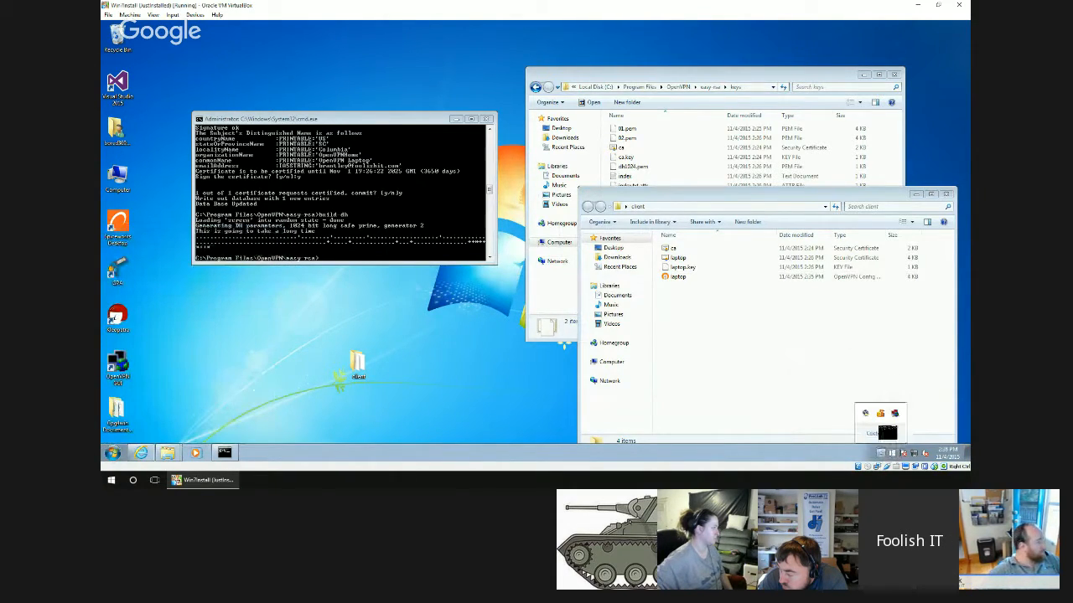
left_click(876, 434)
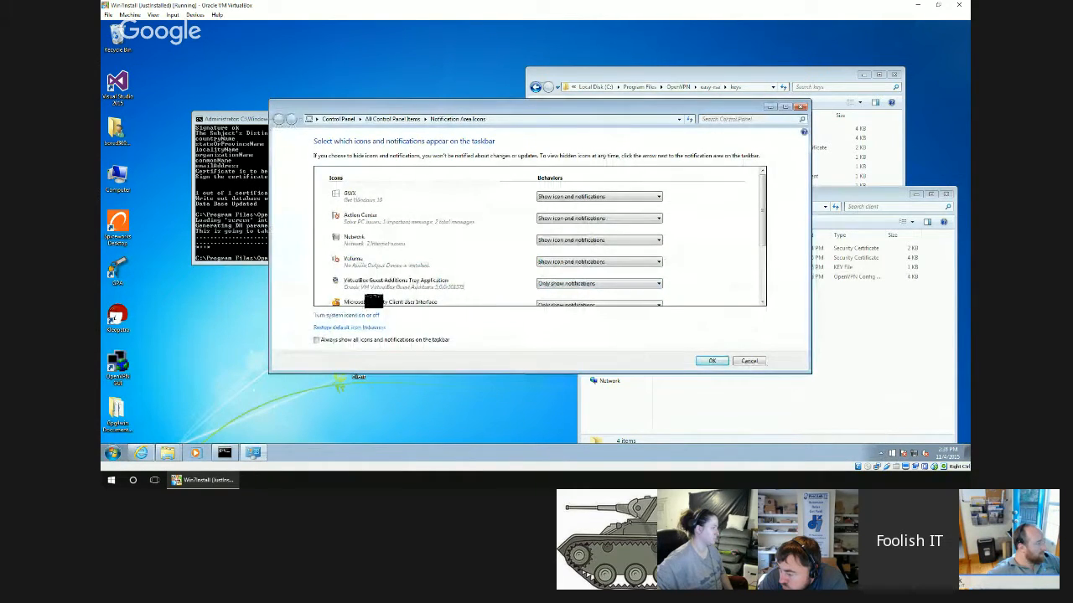
left_click(331, 339)
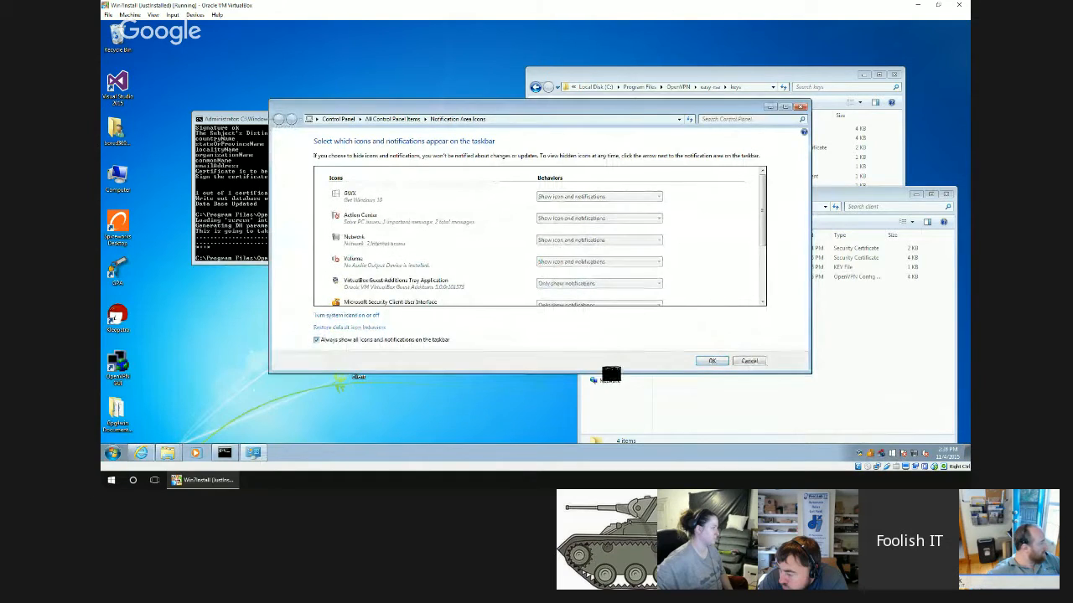
left_click(713, 361)
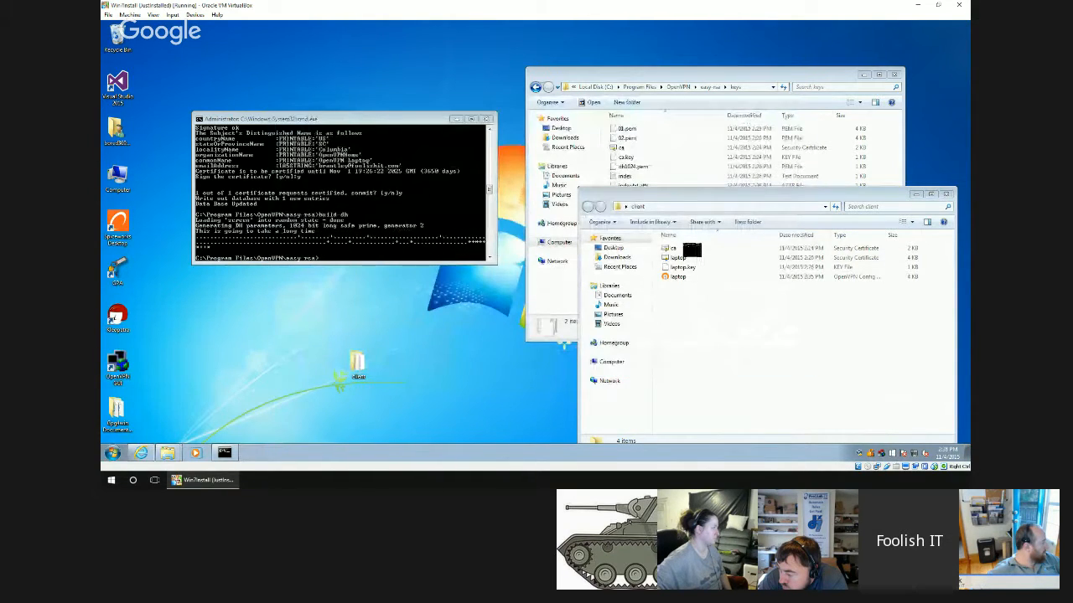
Copy the openvpn-2.1.3-install application from Downloads into the desktop client folder, and close that folder.
left_click(946, 194)
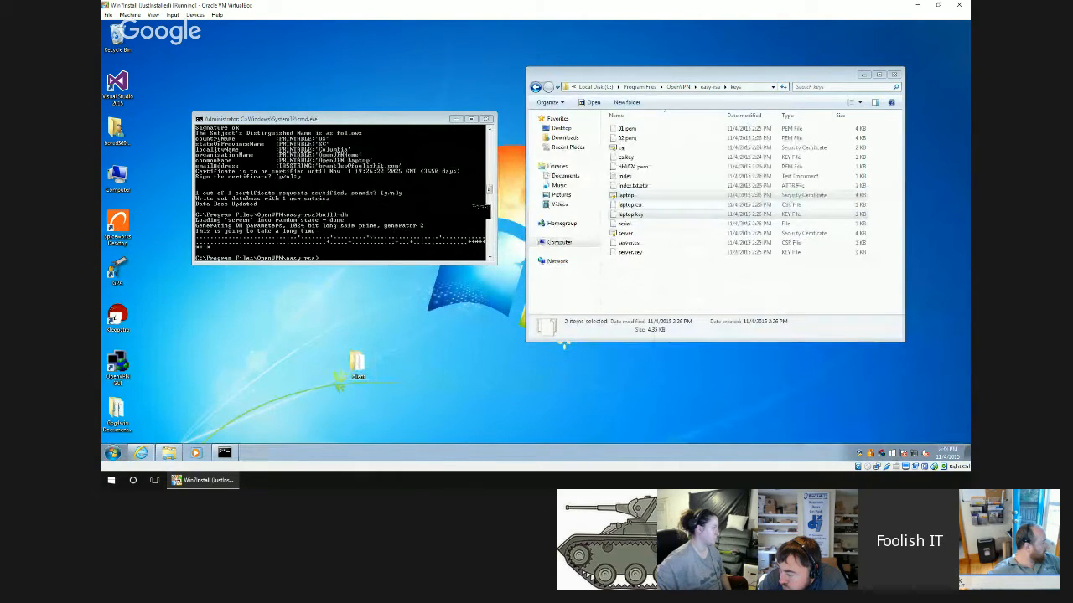
left_click(168, 453)
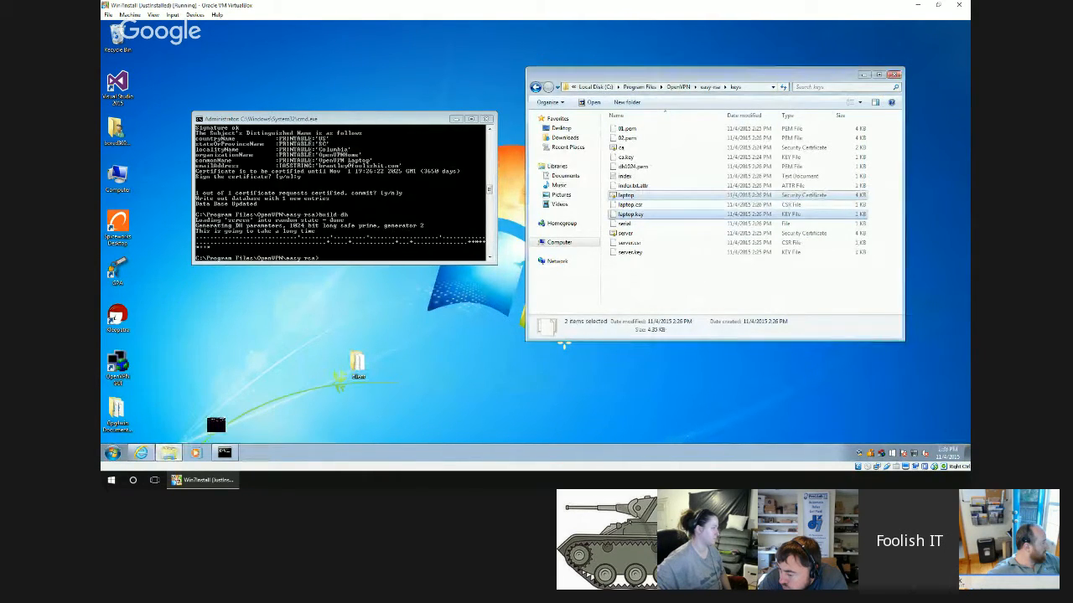
right_click(172, 452)
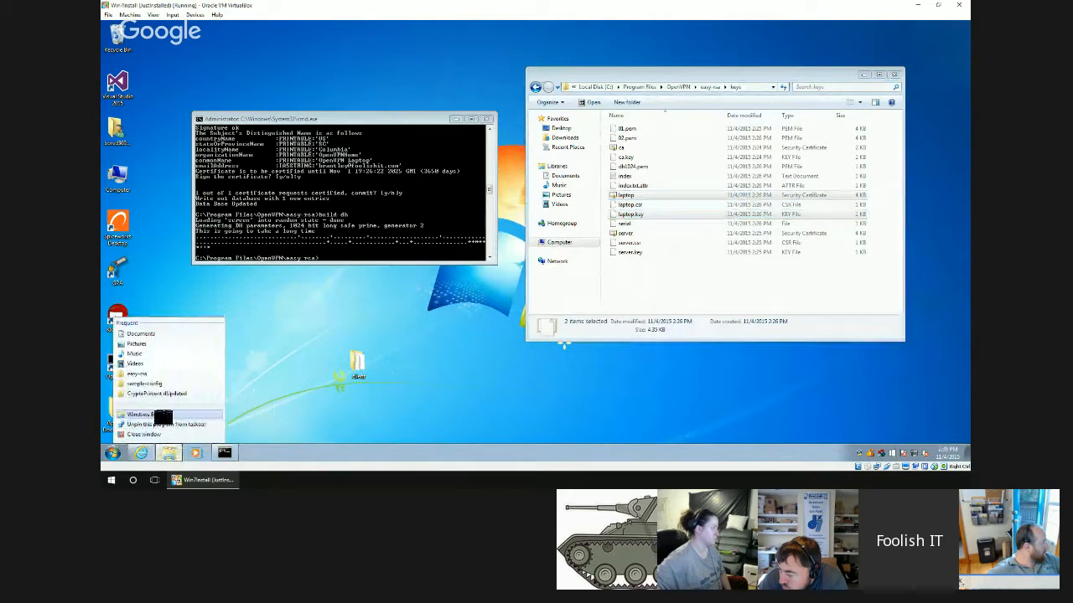
left_click(161, 414)
left_click(575, 148)
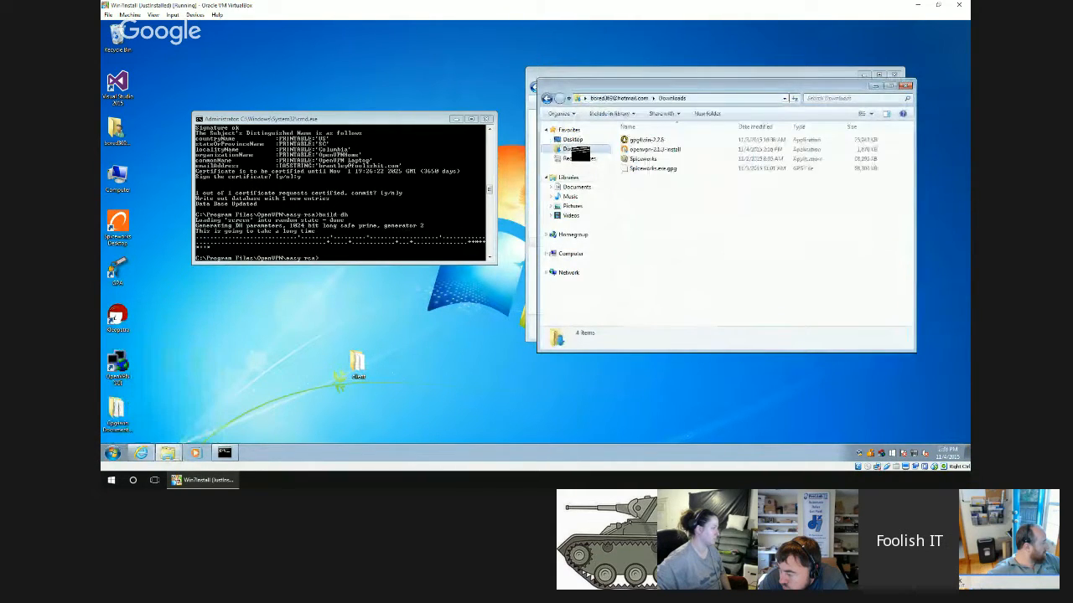
left_click(647, 151)
right_click(648, 151)
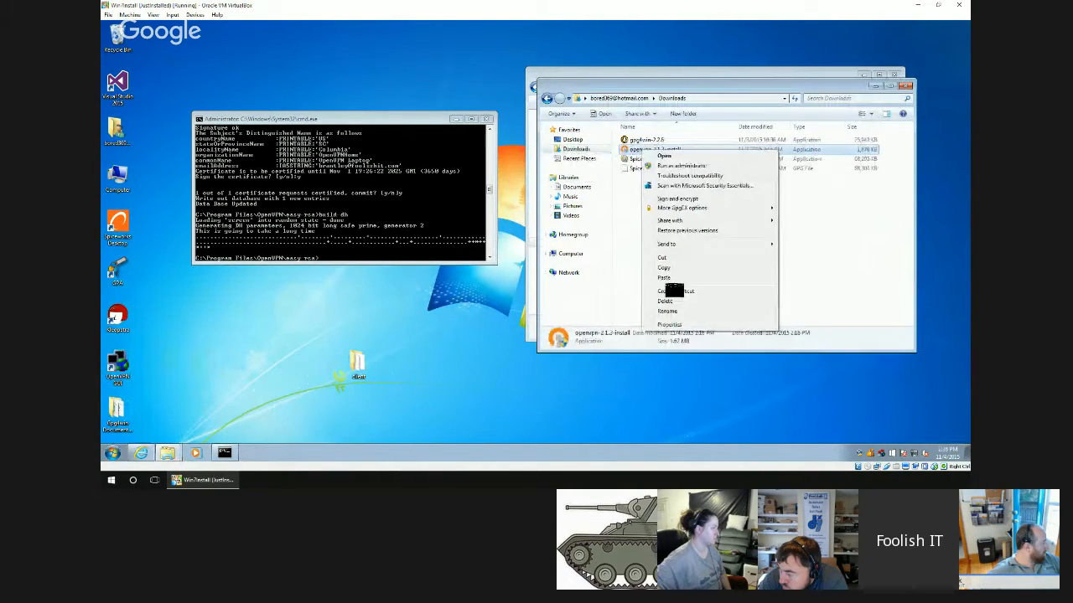
left_click(671, 280)
double_click(358, 364)
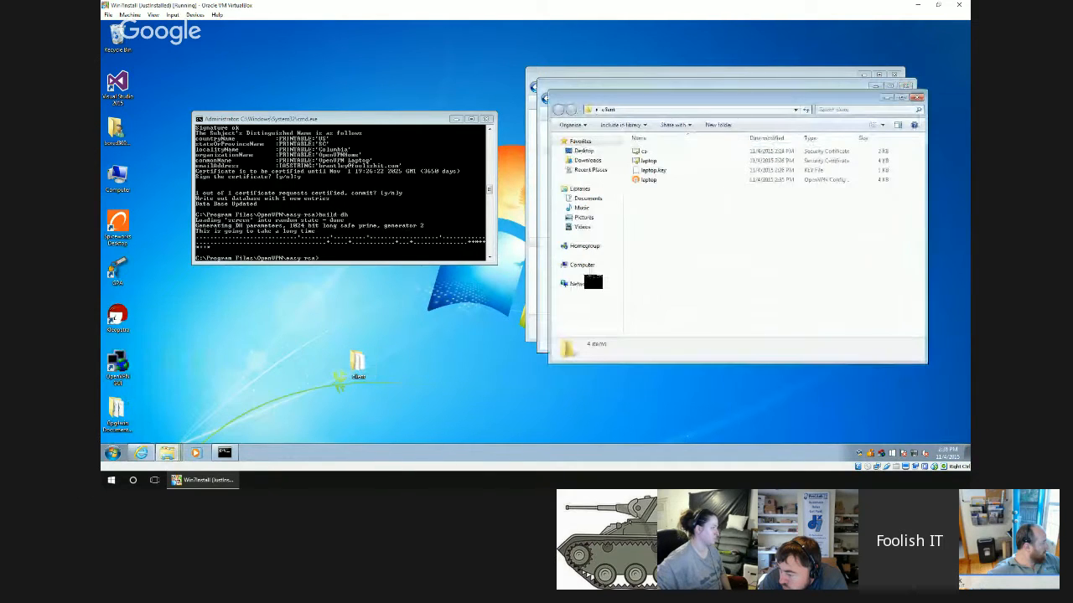
right_click(641, 251)
left_click(662, 312)
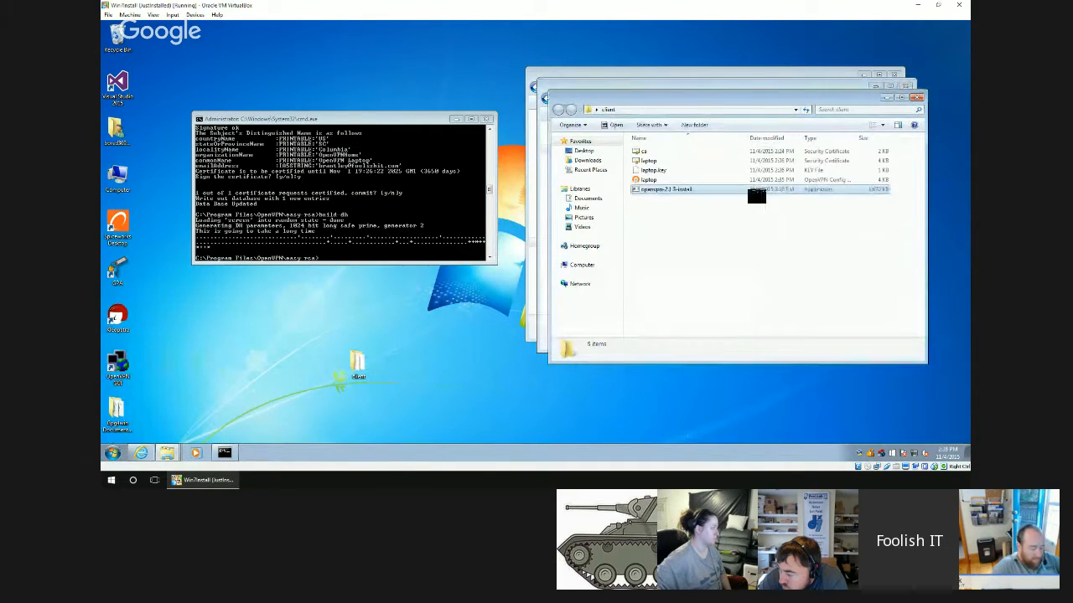
left_click(918, 98)
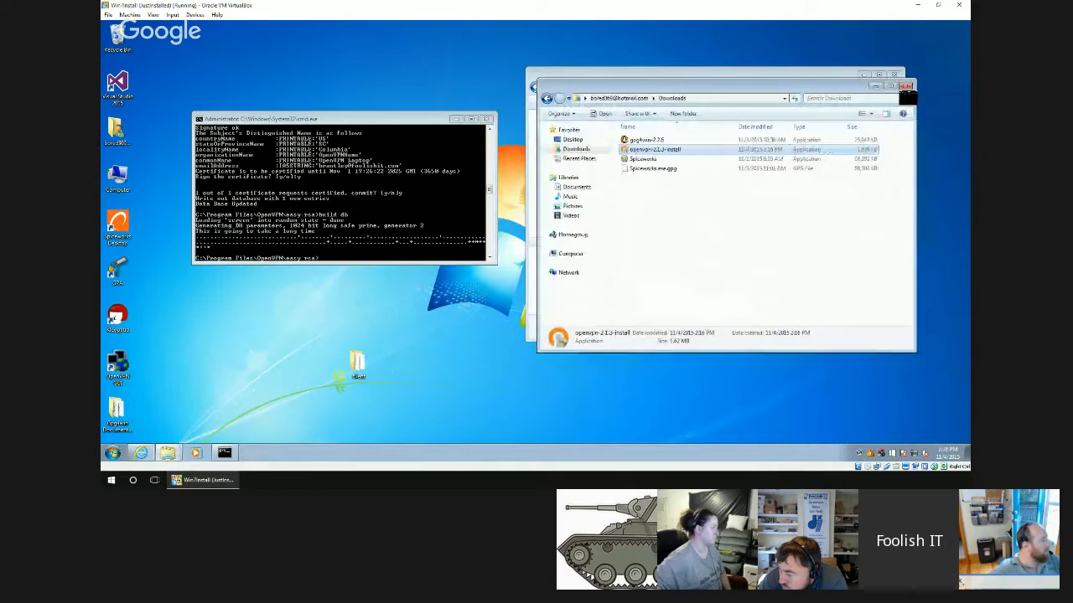
Browse to the network computer \\media-dios and open its Large Sort share.
left_click(720, 98)
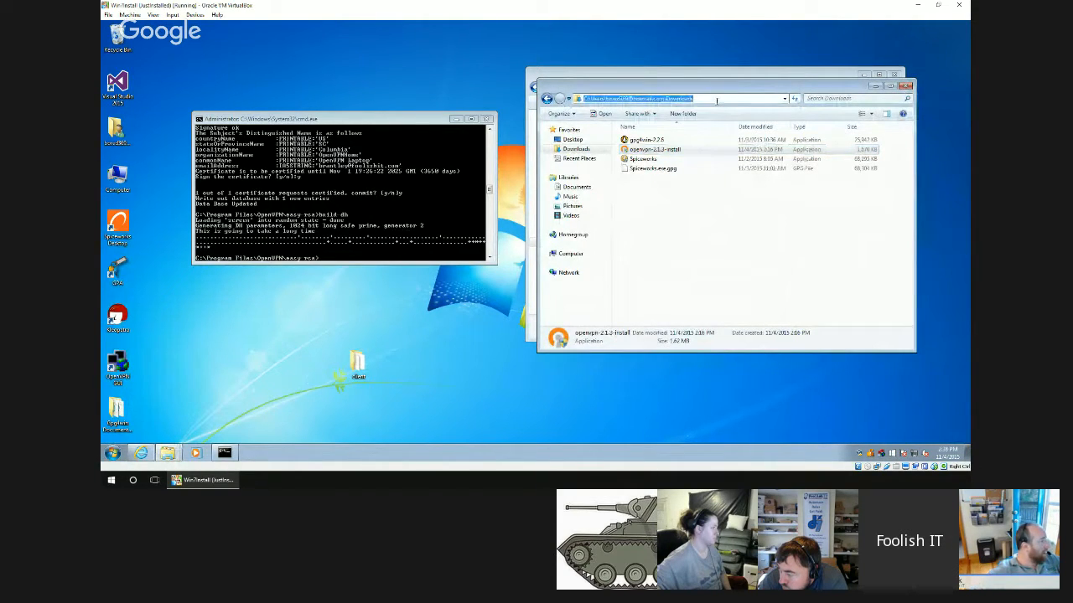
type("\\\\")
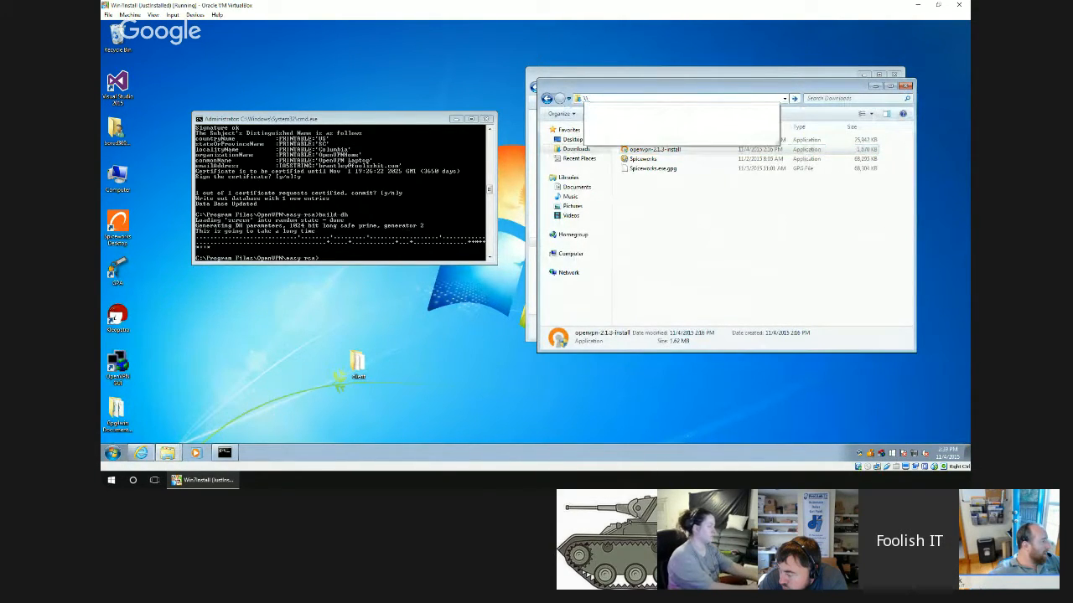
type("media-dios ▸")
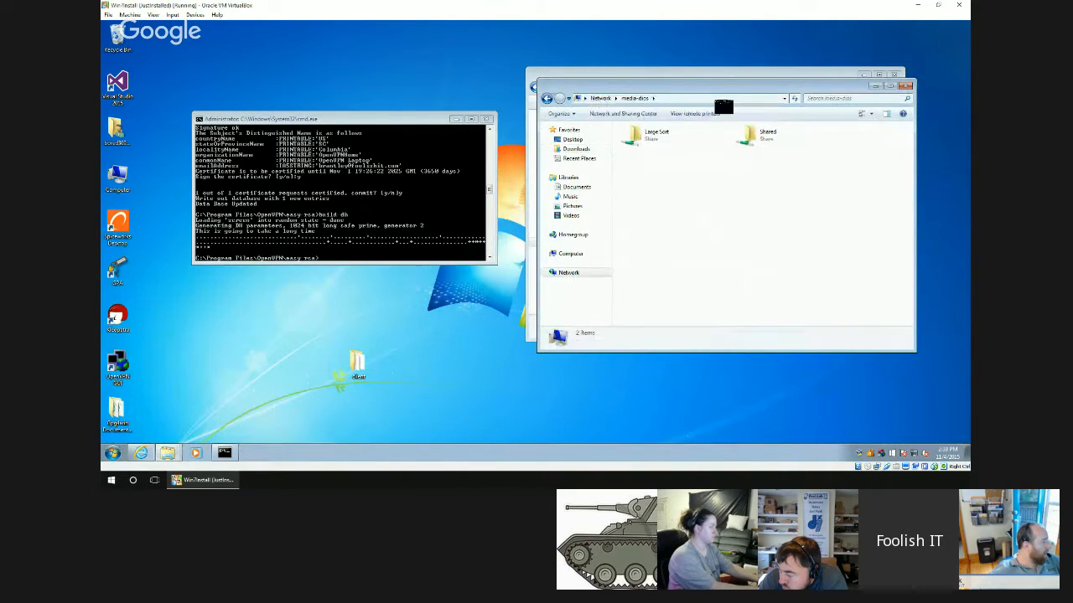
double_click(667, 127)
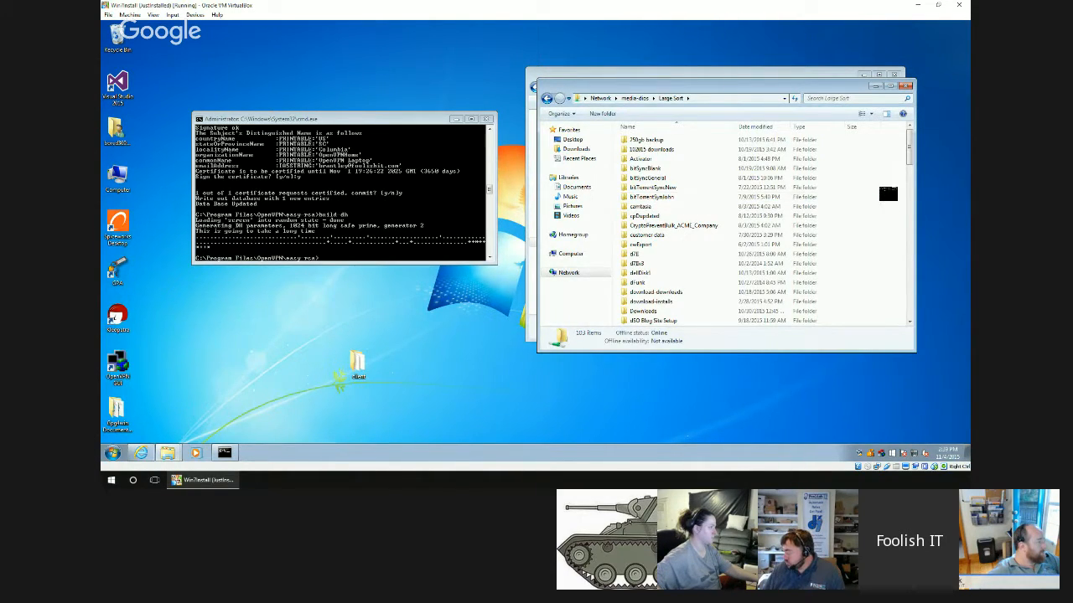
Copy the client folder from the desktop into the Large Sort share on media-dios.
scroll(887, 193, "down", 20)
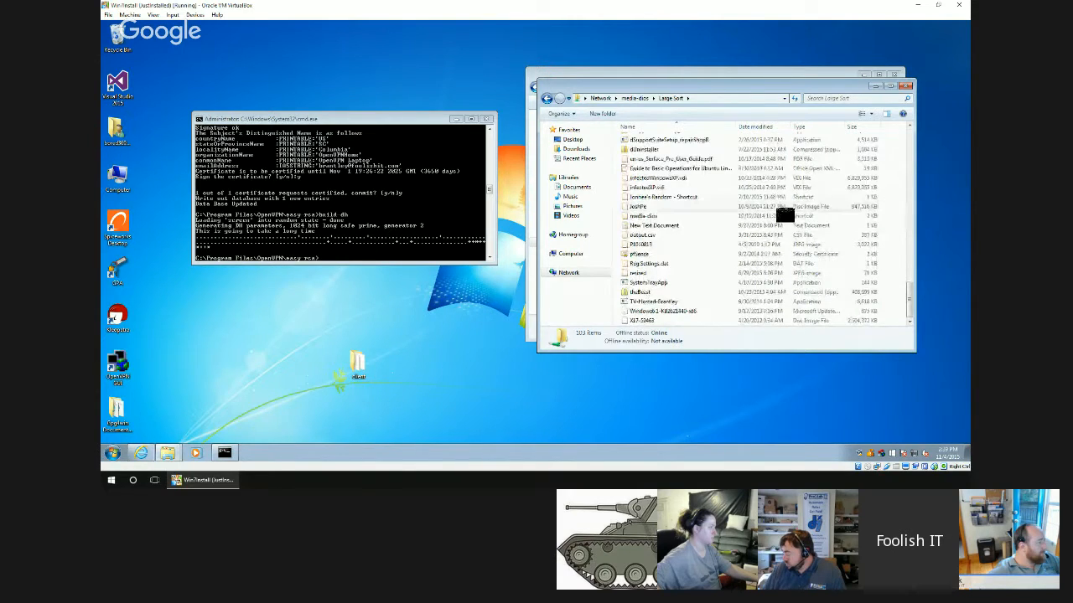
right_click(368, 371)
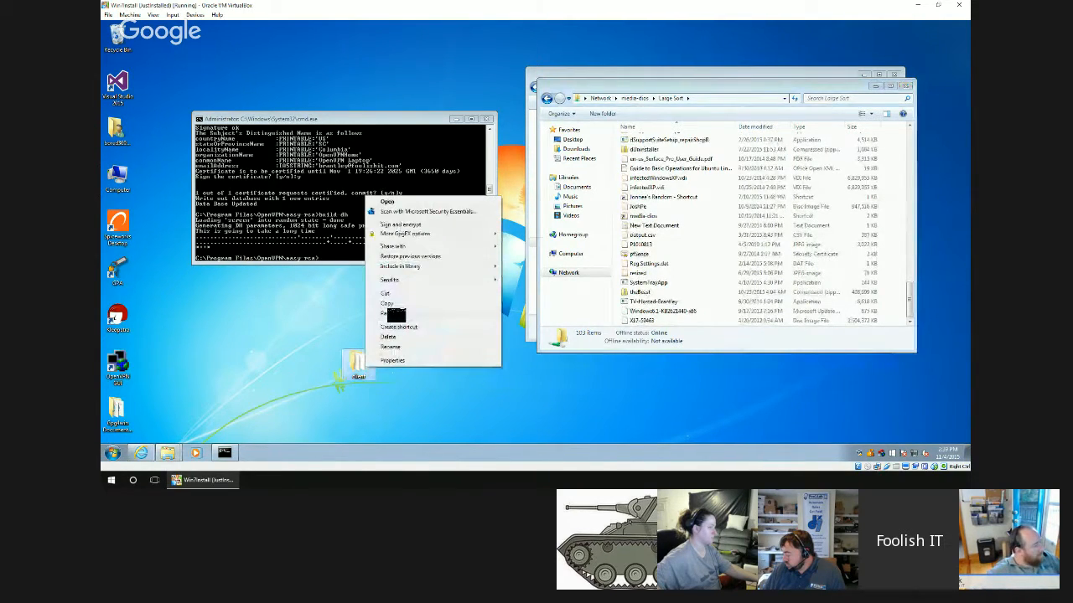
left_click(385, 307)
right_click(903, 265)
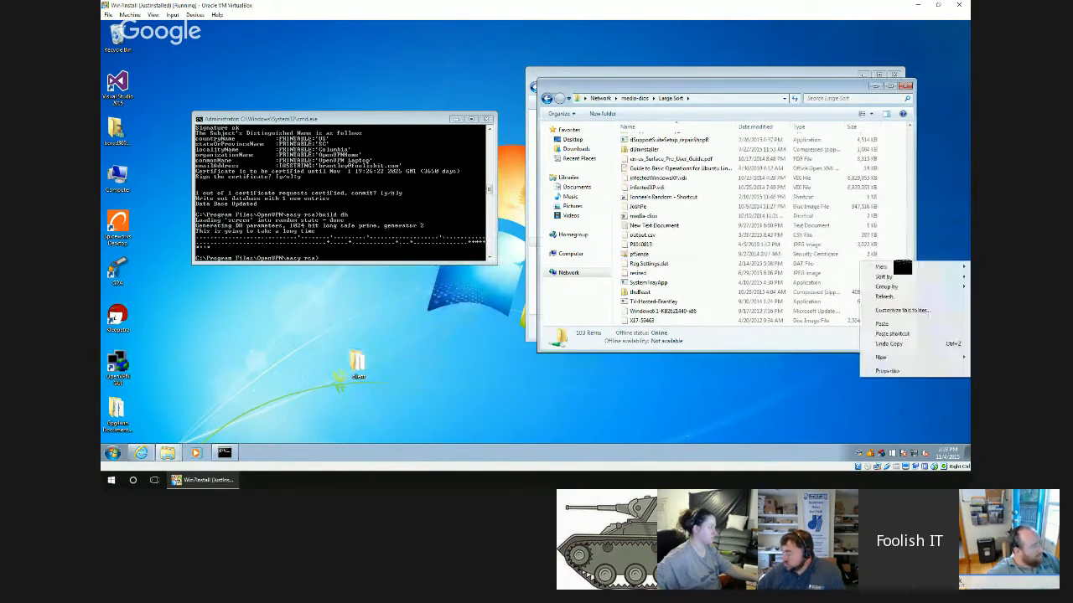
left_click(881, 323)
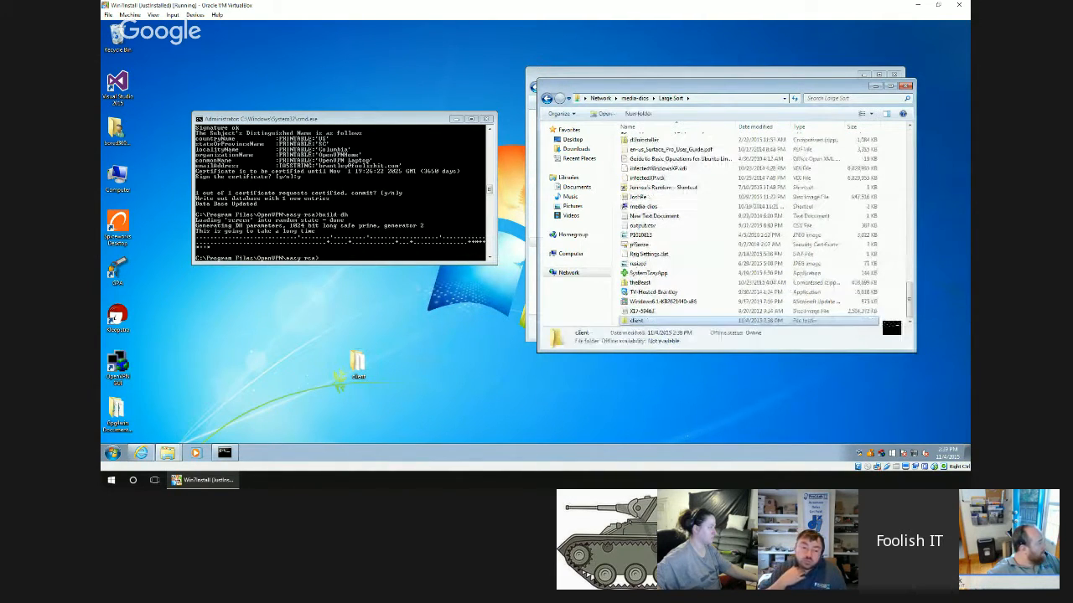
Close the Large Sort and easy-rsa keys folder windows and the command prompt.
left_click(905, 86)
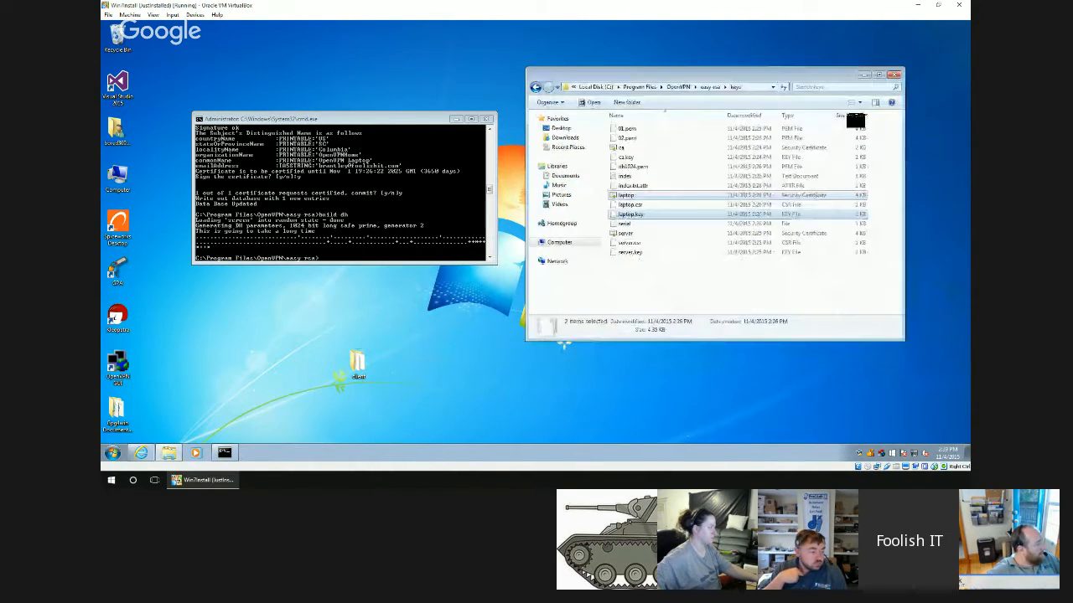
left_click(893, 74)
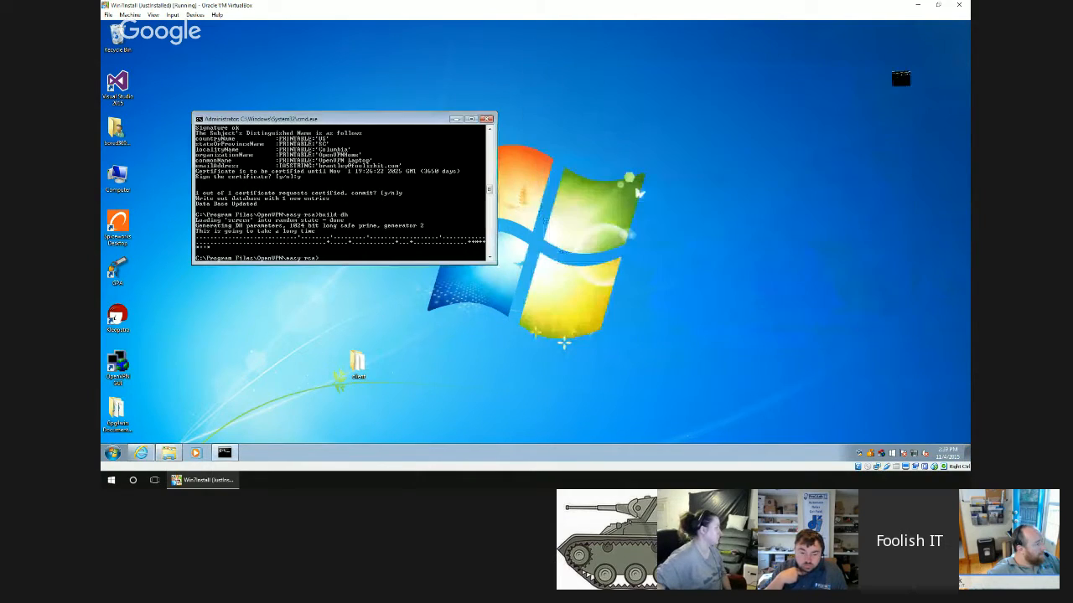
left_click(487, 120)
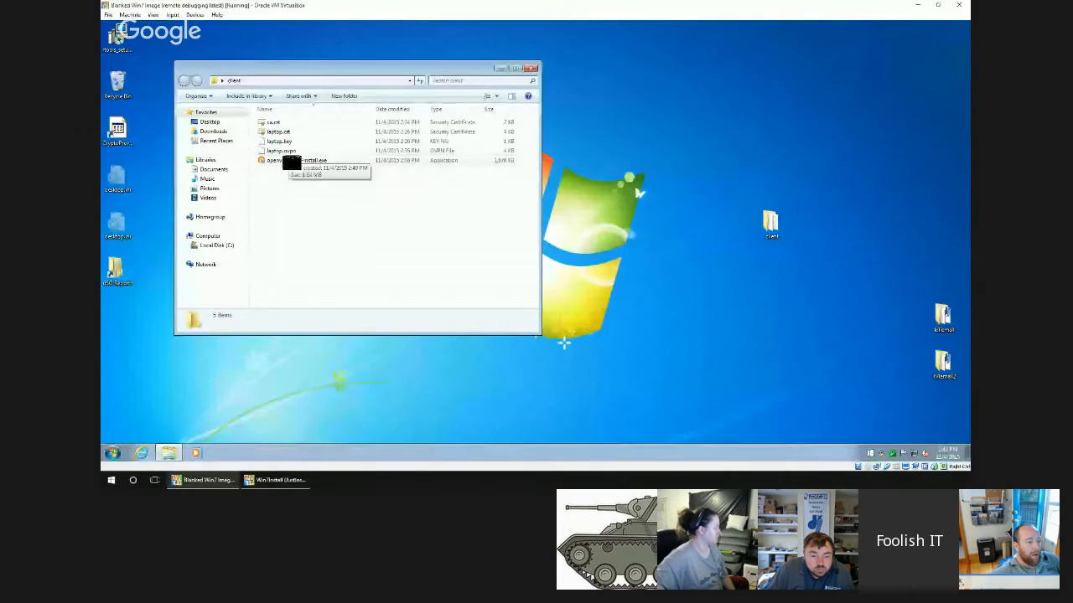
In the other Windows 7 virtual machine, run openvpn-2.1.3-install.exe from the client folder and install with default components and destination.
double_click(298, 155)
left_click(397, 225)
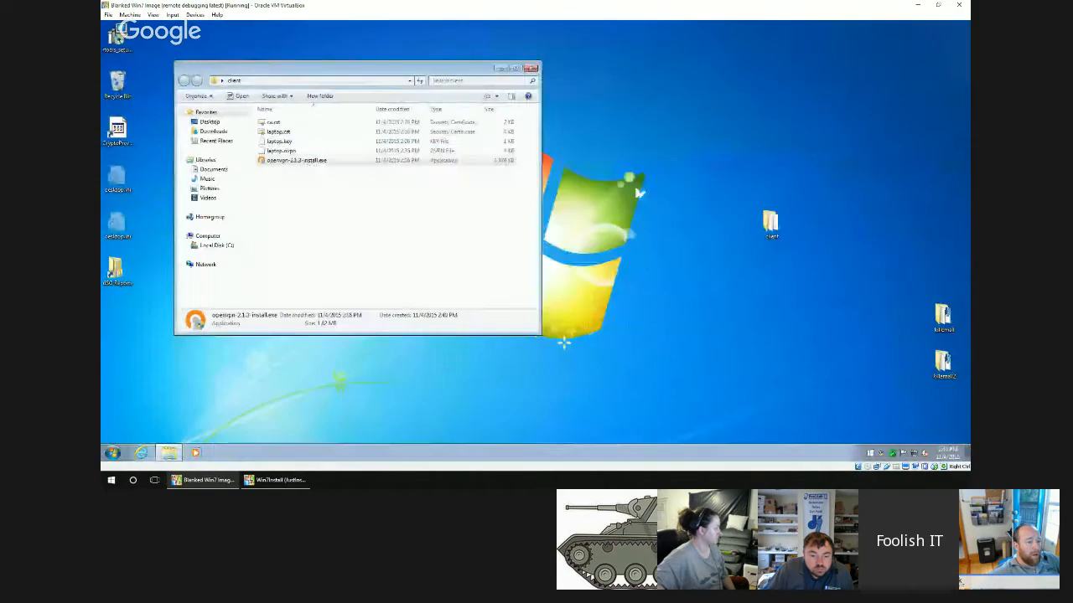
left_click(585, 309)
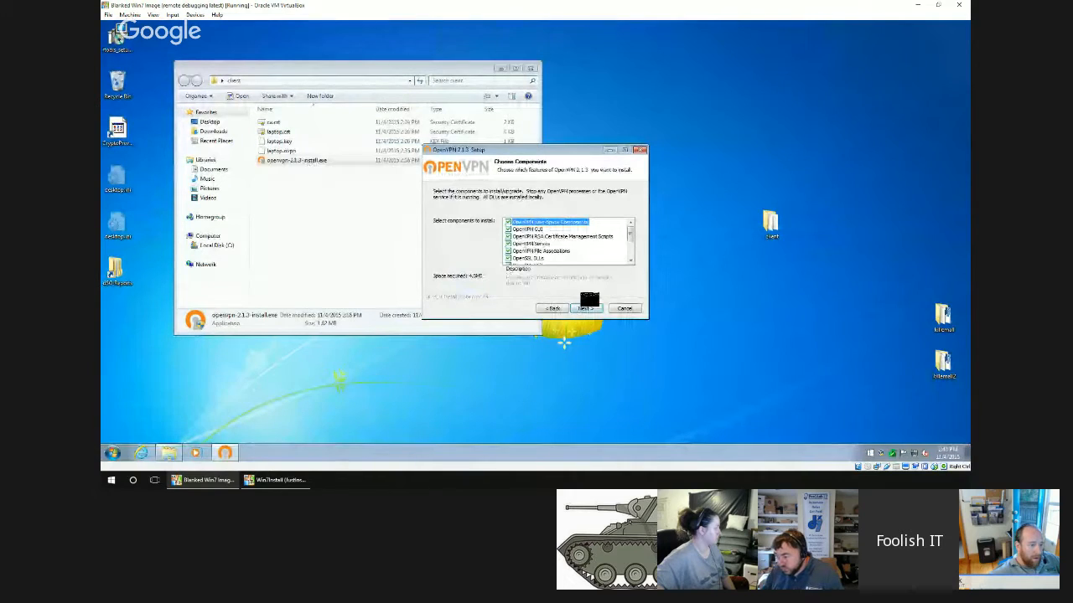
left_click(585, 308)
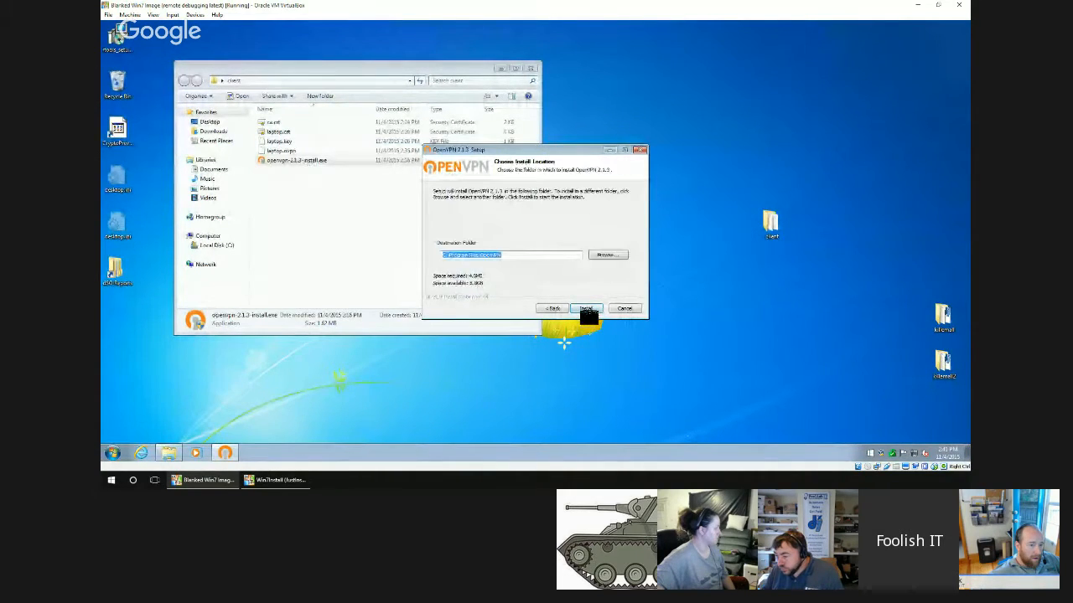
left_click(584, 308)
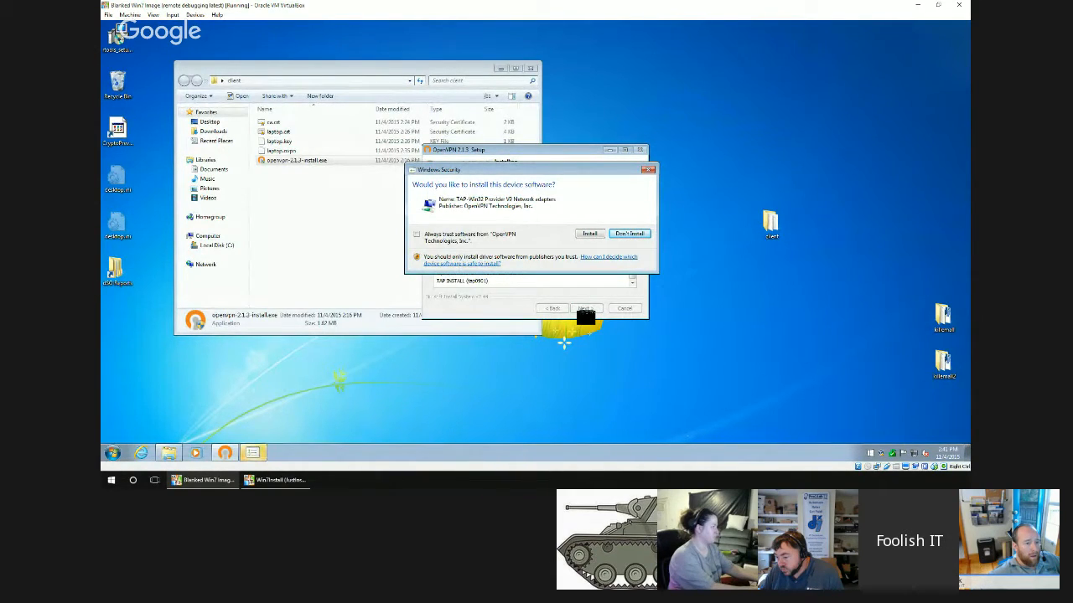
Always trust software from OpenVPN Technologies, install the TAP-Win32 network adapter driver, and finish the OpenVPN setup.
left_click(474, 240)
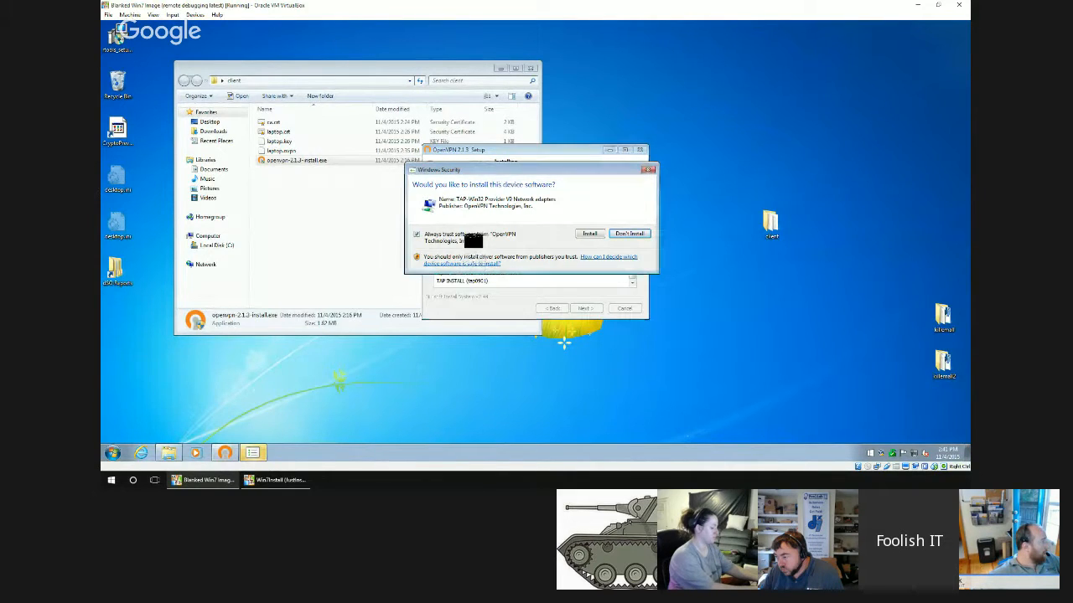
left_click(597, 234)
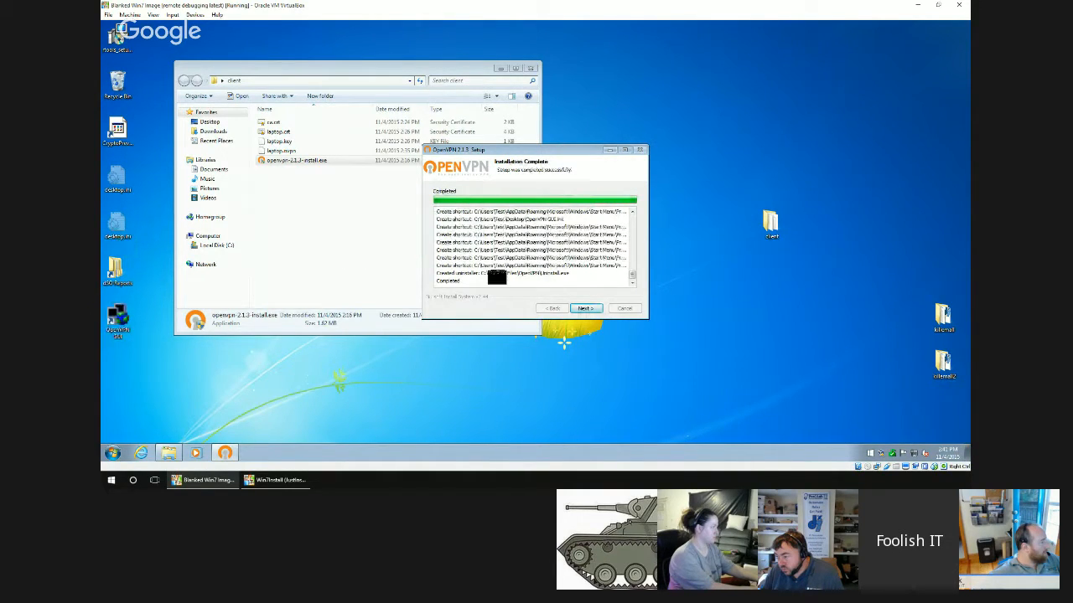
left_click(586, 309)
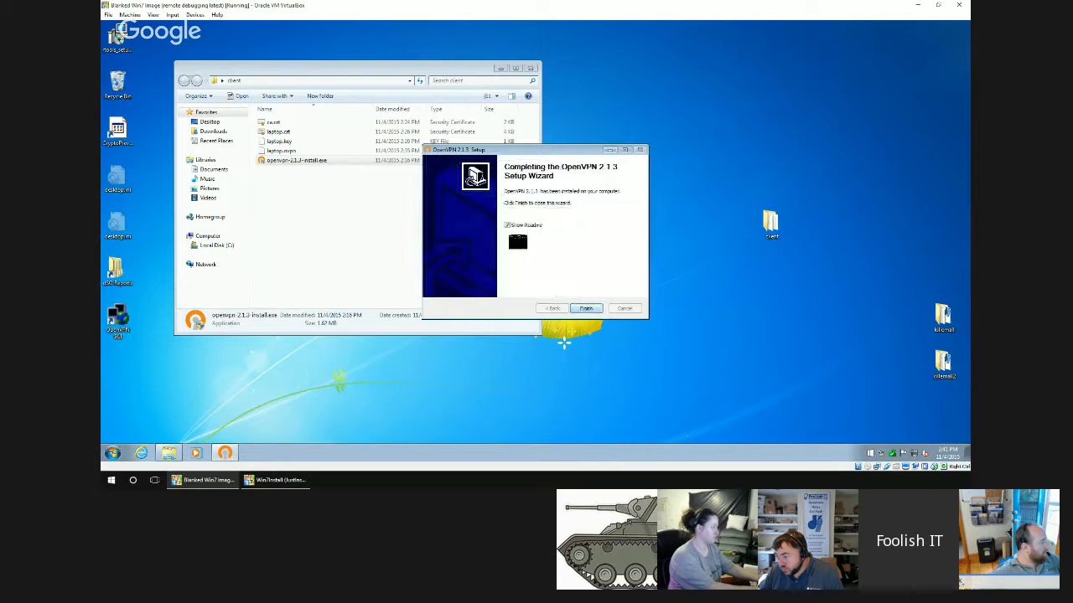
left_click(582, 308)
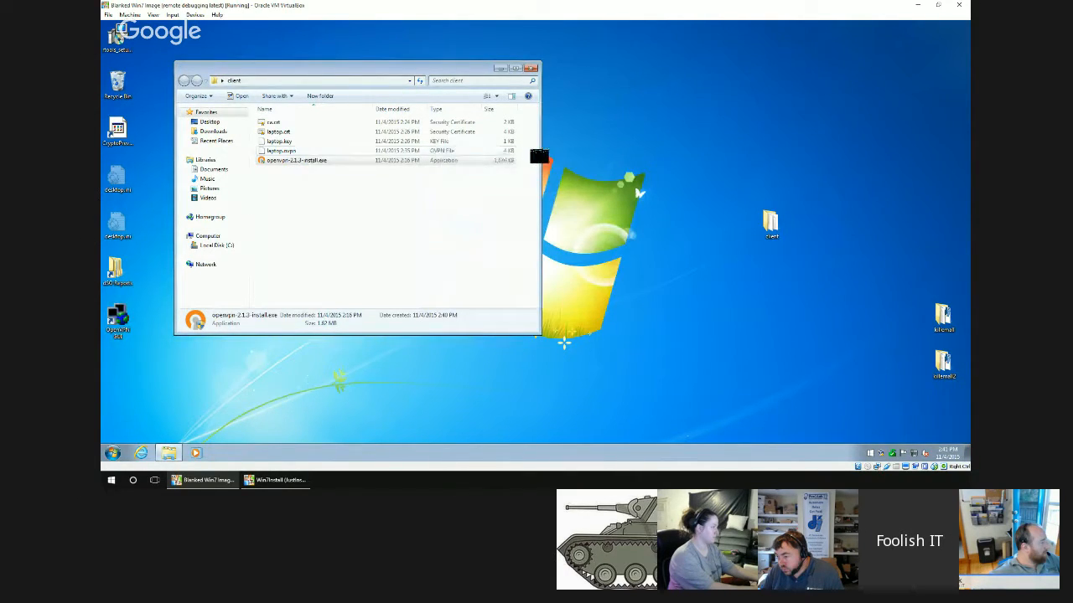
Copy ca.crt, laptop.crt, laptop.key and laptop.ovpn from the client folder into C:\Program Files\OpenVPN\config, and close both folder windows.
left_click_drag(539, 156, 268, 125)
right_click(268, 127)
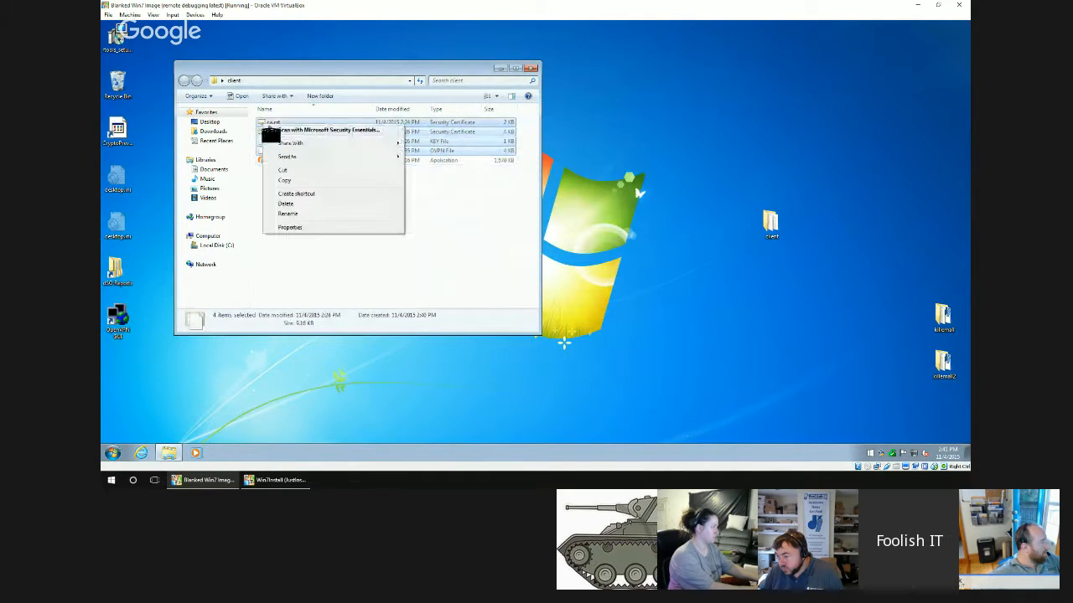
left_click(289, 181)
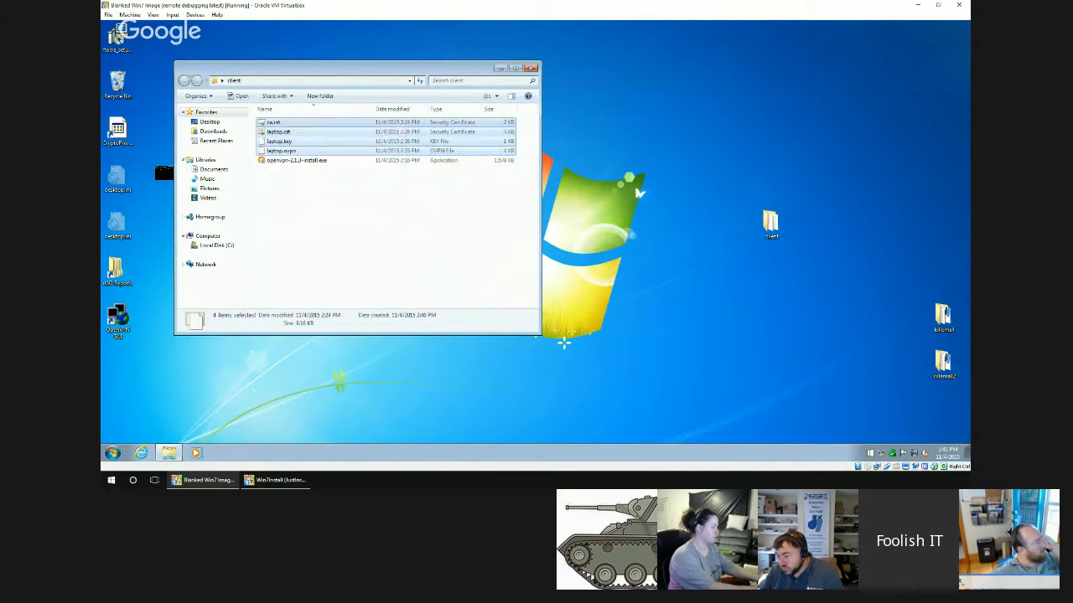
right_click(124, 332)
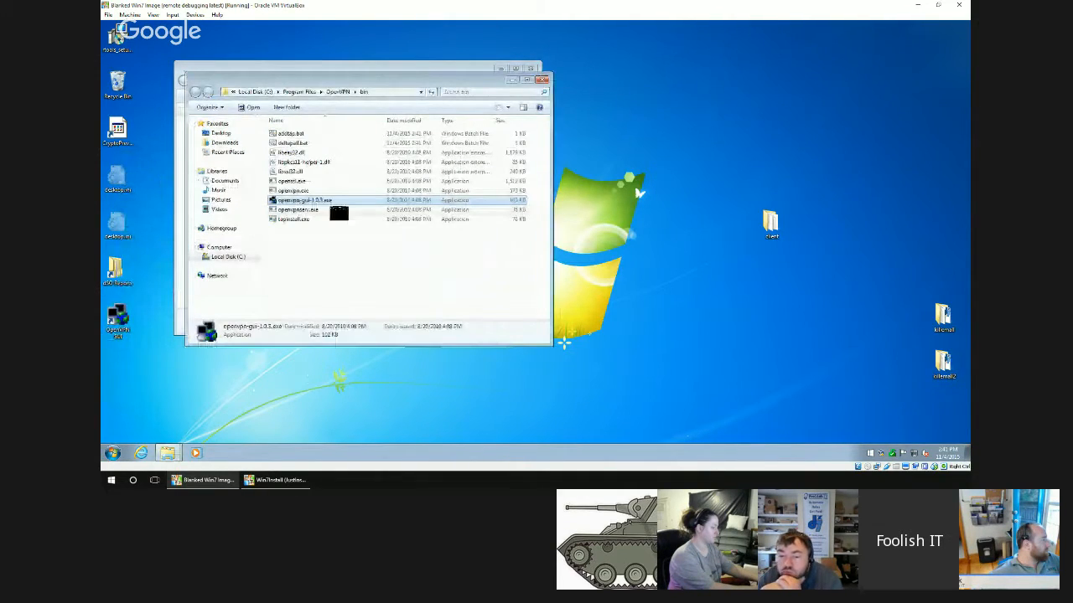
left_click(339, 92)
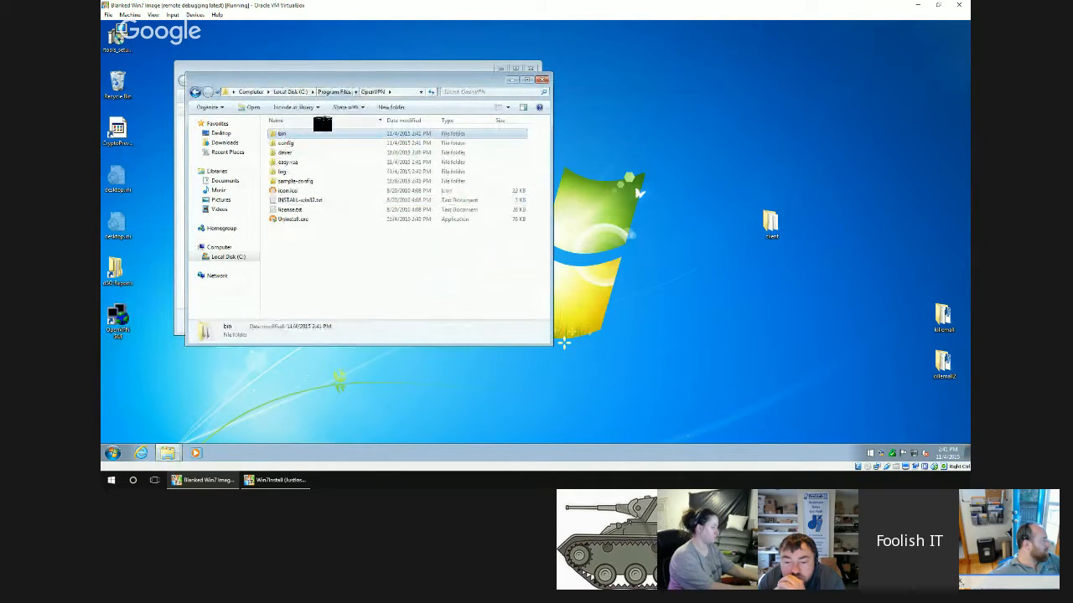
double_click(292, 143)
right_click(287, 159)
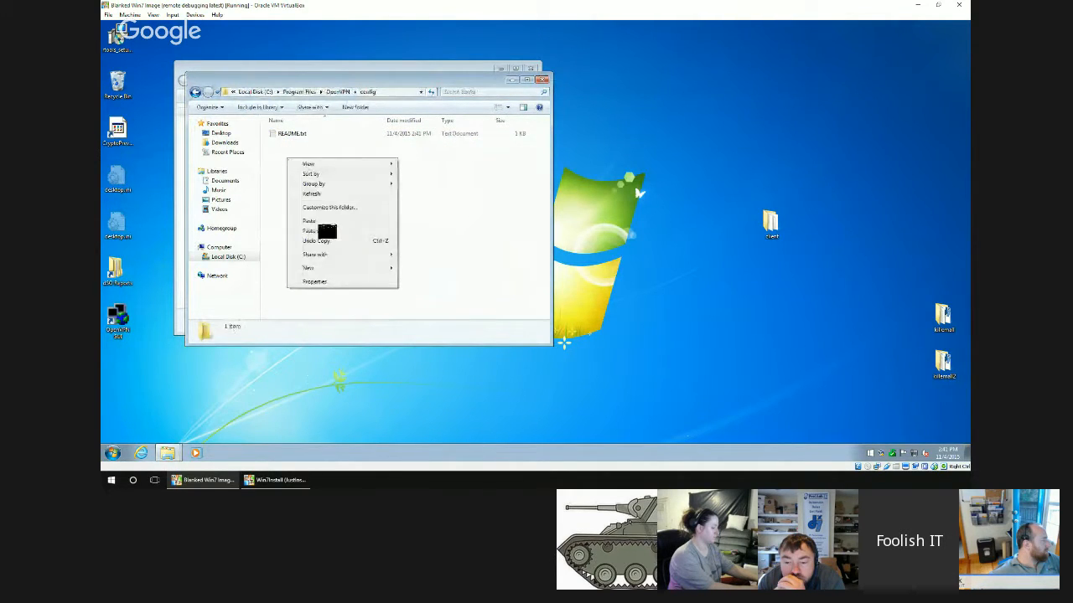
left_click(322, 226)
left_click(525, 265)
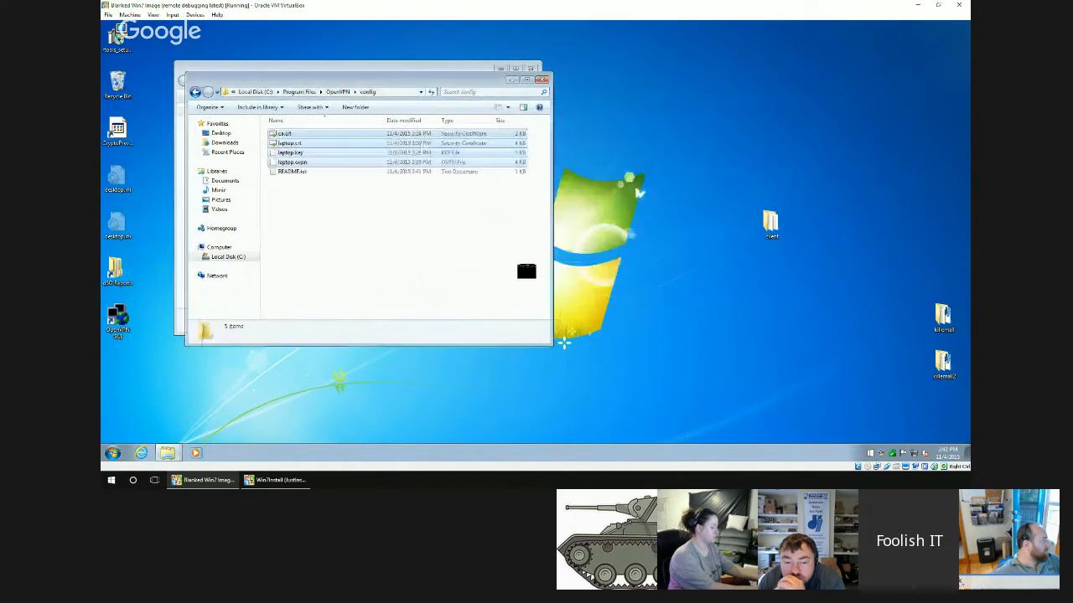
left_click(541, 80)
left_click(534, 68)
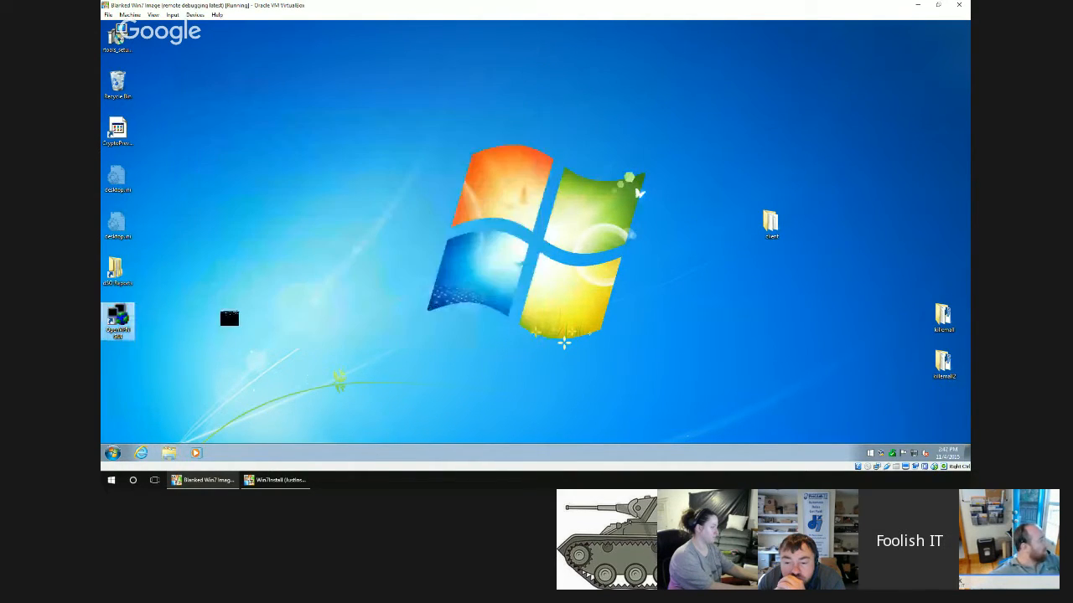
Start OpenVPN GUI, try to connect with the laptop configuration, and dismiss the resulting message.
left_click(126, 325)
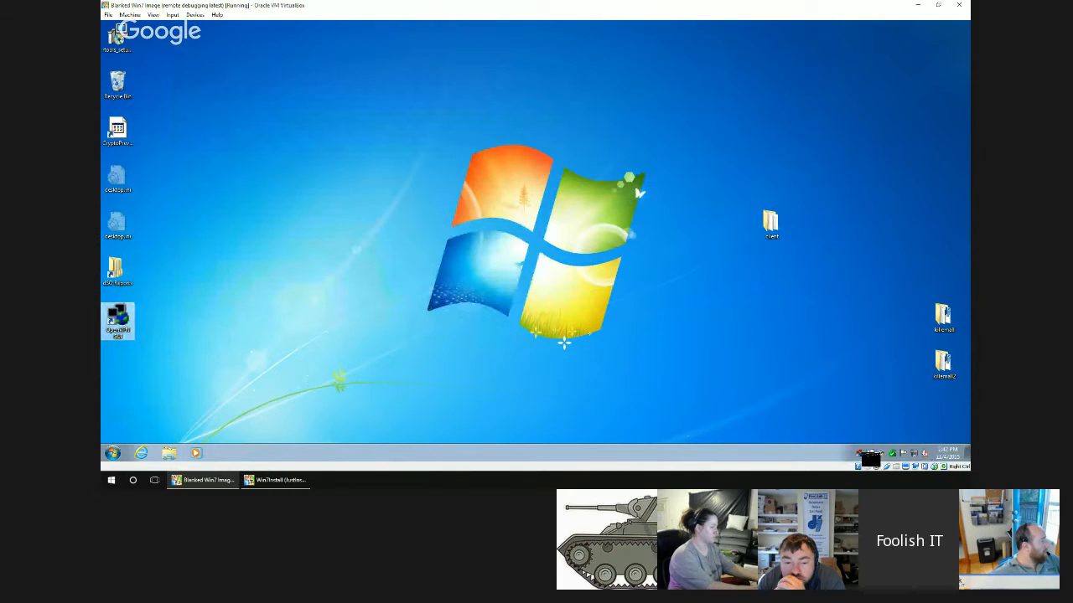
right_click(863, 455)
left_click(805, 357)
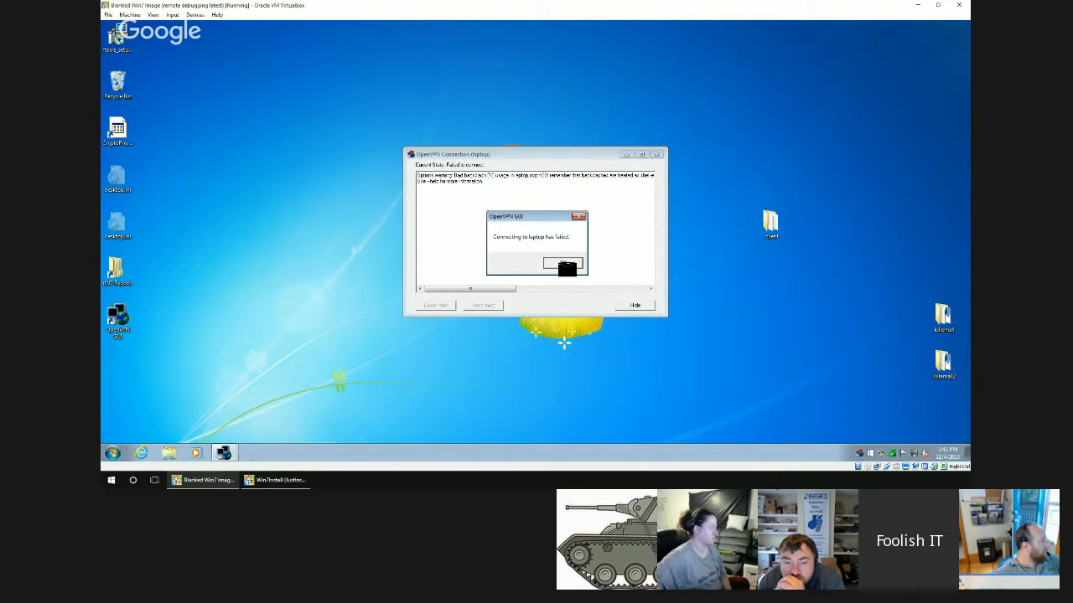
left_click(563, 265)
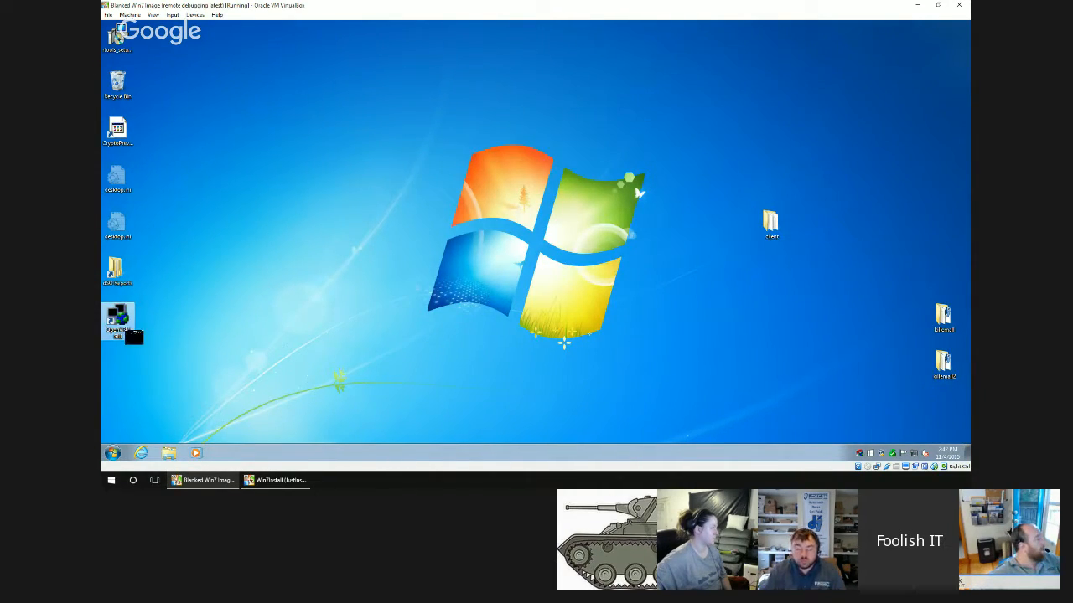
Open OpenVPN's config folder from the OpenVPN GUI shortcut's file location.
right_click(126, 327)
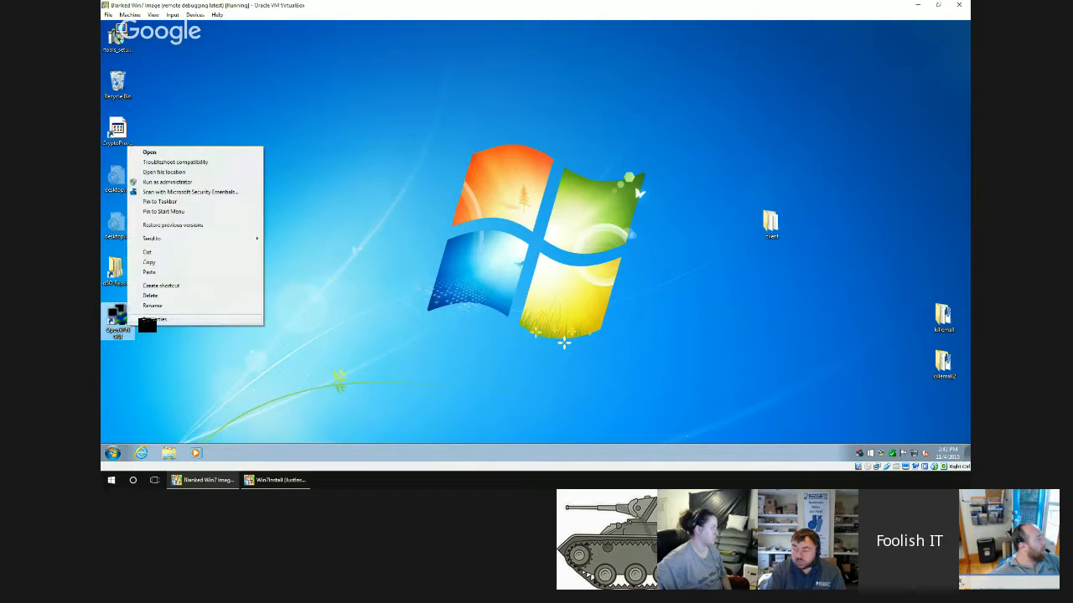
left_click(172, 172)
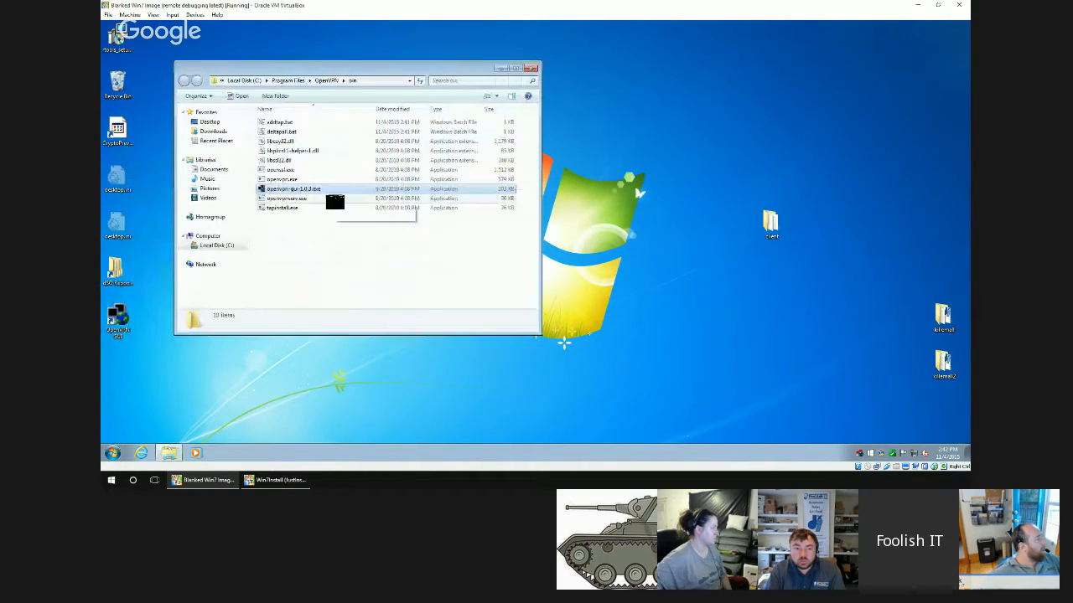
left_click(326, 79)
double_click(283, 132)
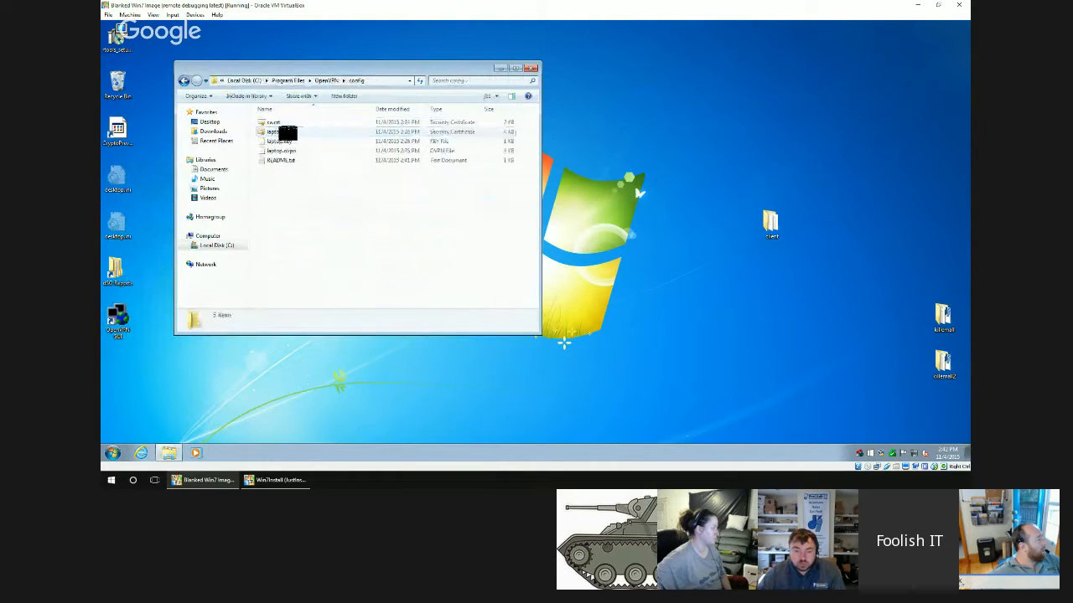
Open laptop.ovpn from the desktop client folder in Notepad and set its ca path to C:\Program Files\OpenVPN\config\ca.crt.
double_click(769, 225)
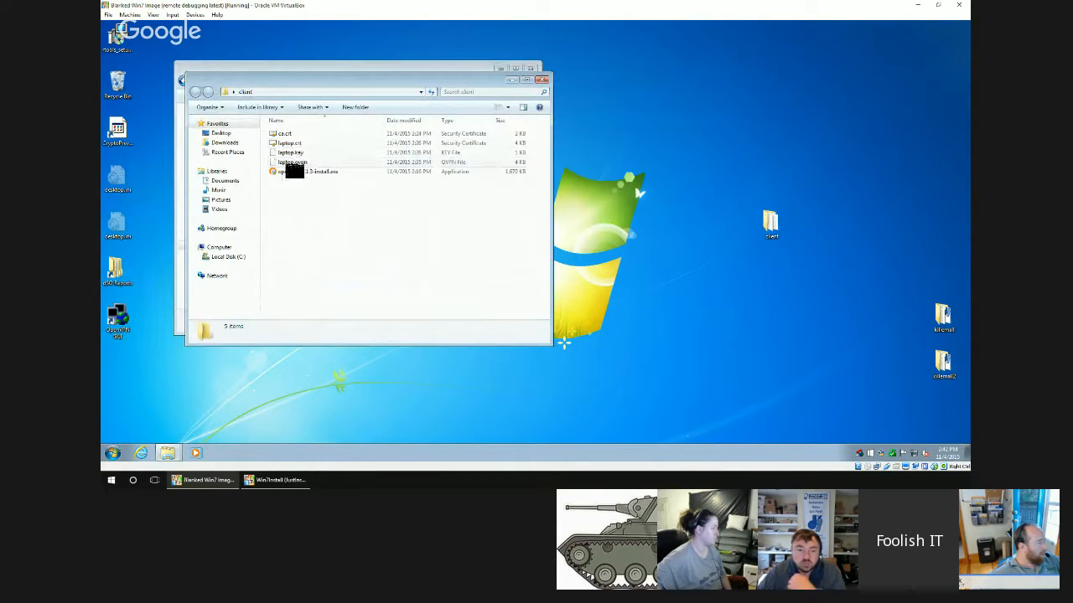
right_click(293, 161)
left_click(298, 176)
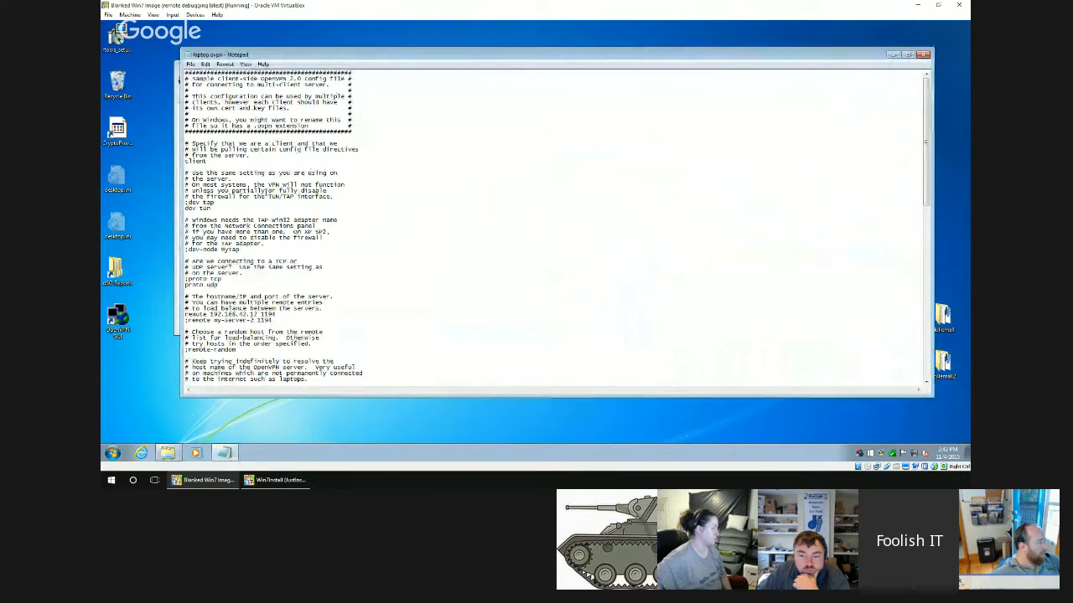
scroll(266, 191, "down", 1)
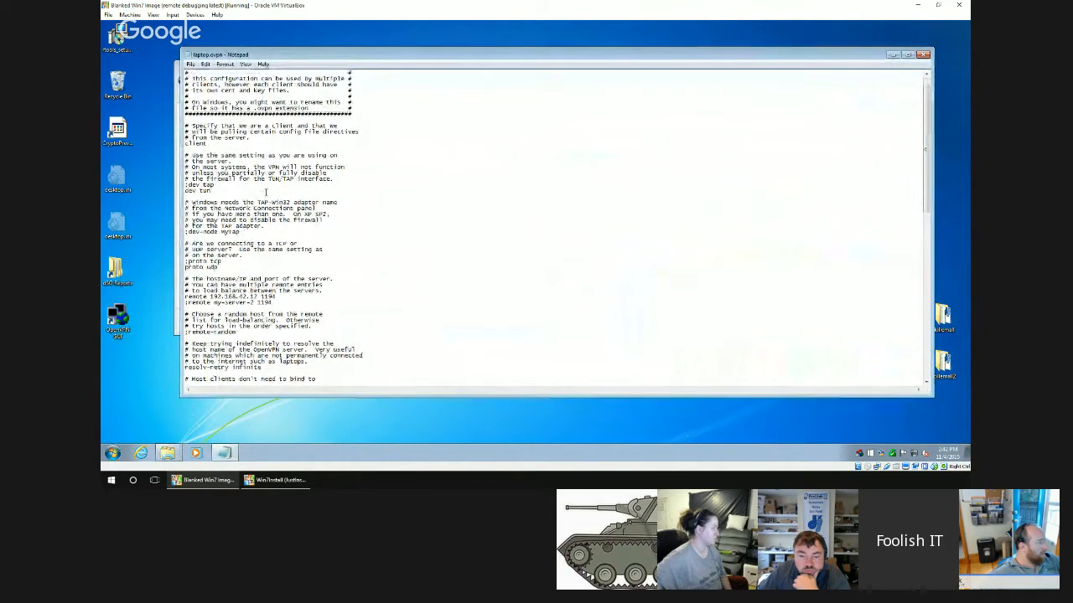
scroll(256, 191, "down", 1)
scroll(266, 191, "down", 1)
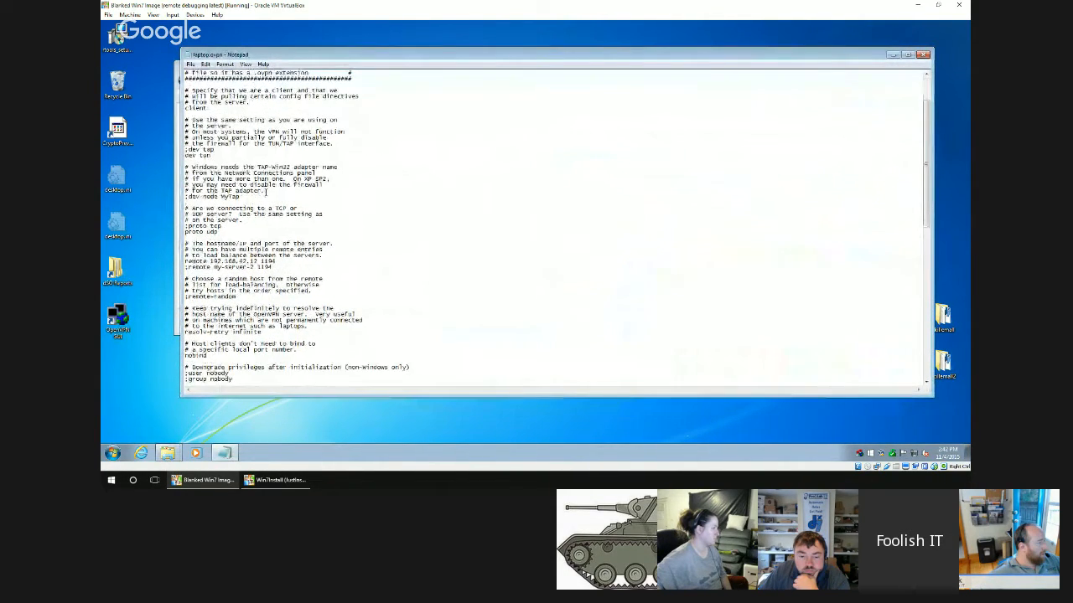
scroll(266, 191, "down", 1)
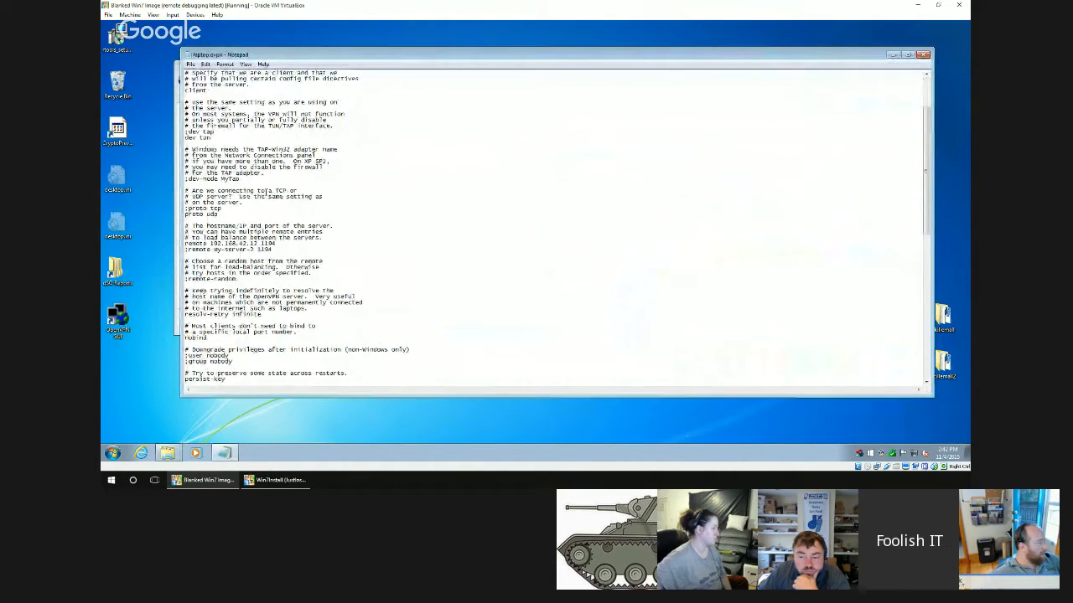
scroll(321, 217, "down", 1)
scroll(319, 218, "down", 4)
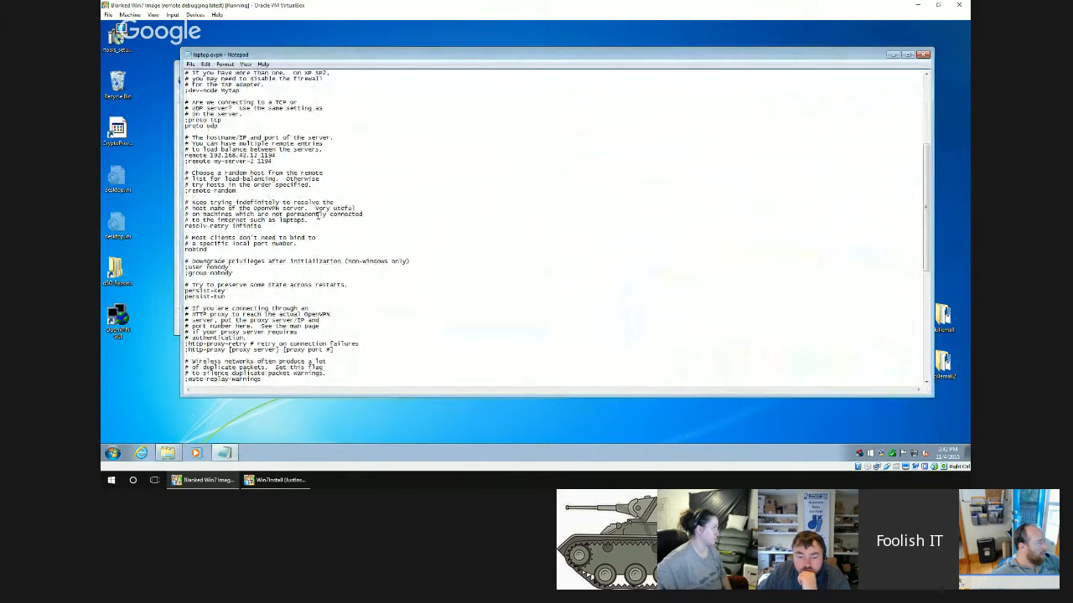
scroll(319, 217, "down", 4)
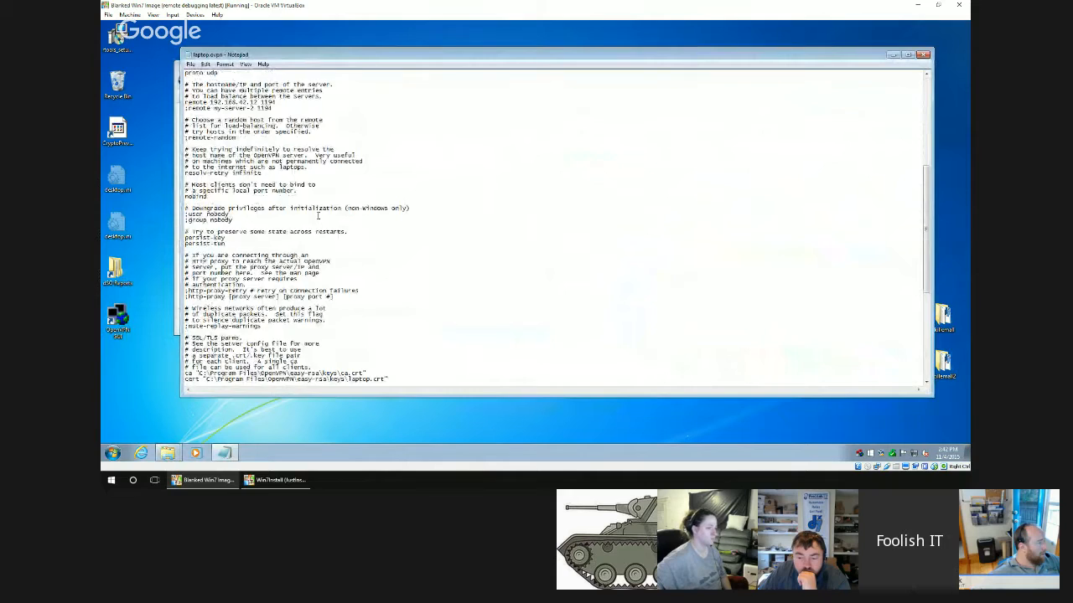
scroll(317, 215, "down", 4)
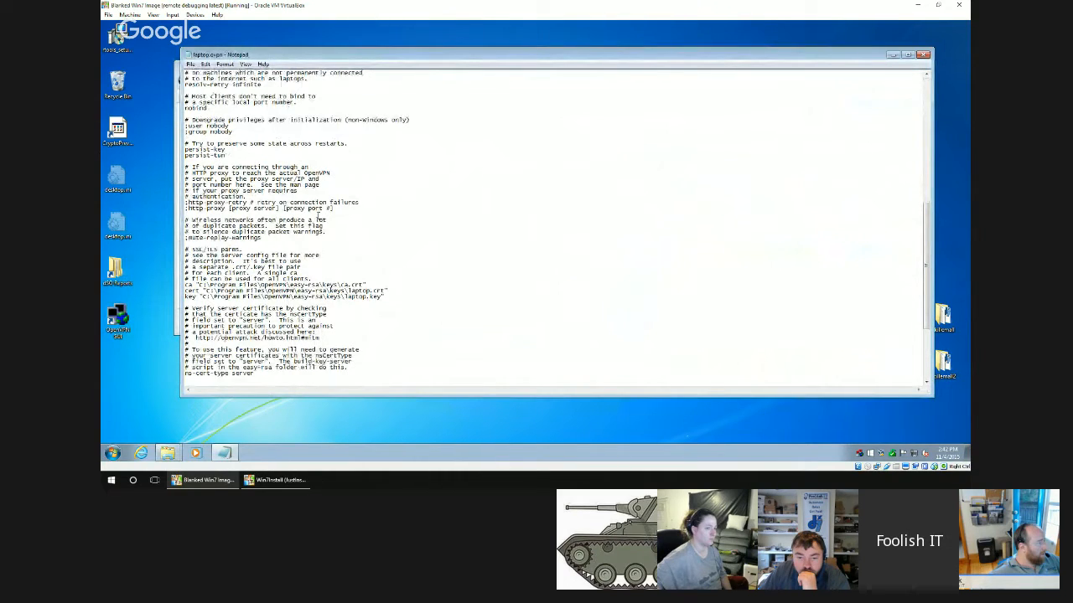
scroll(318, 216, "down", 1)
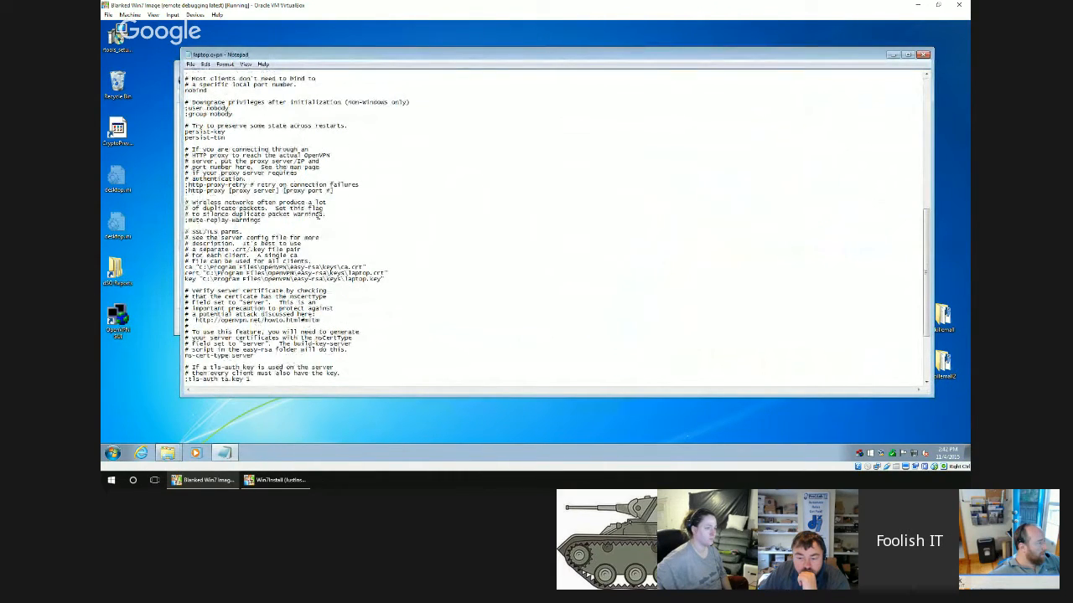
scroll(317, 216, "down", 1)
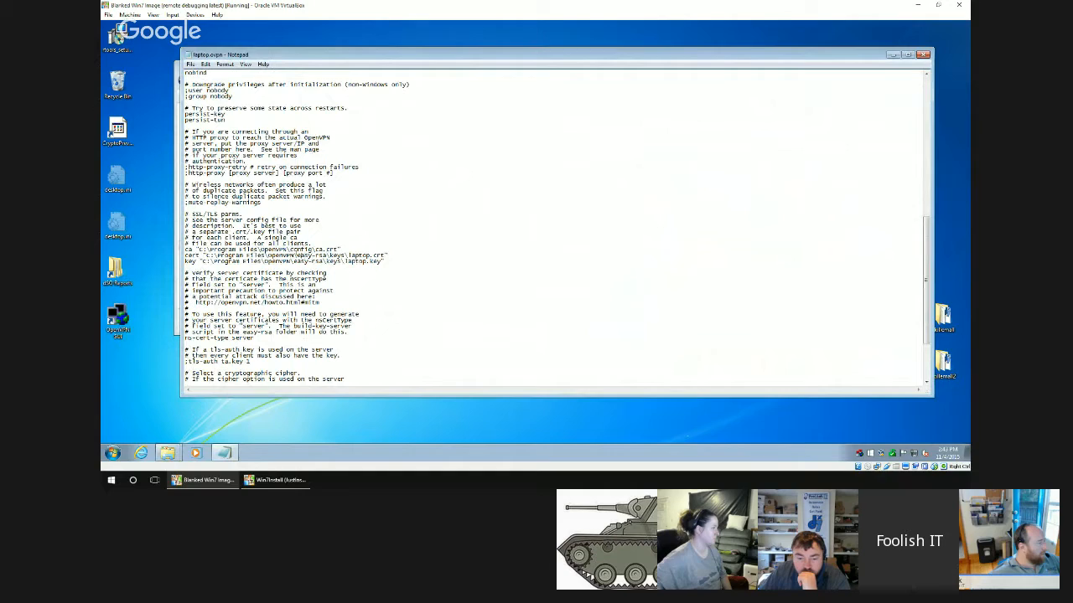
Point the cert and key paths at laptop.crt and laptop.key in C:\Program Files\OpenVPN\config, then save and close laptop.ovpn.
key("shift+Right")
key("shift+Right")
key("shift+Right")
key("shift+Right")
key("shift+Right")
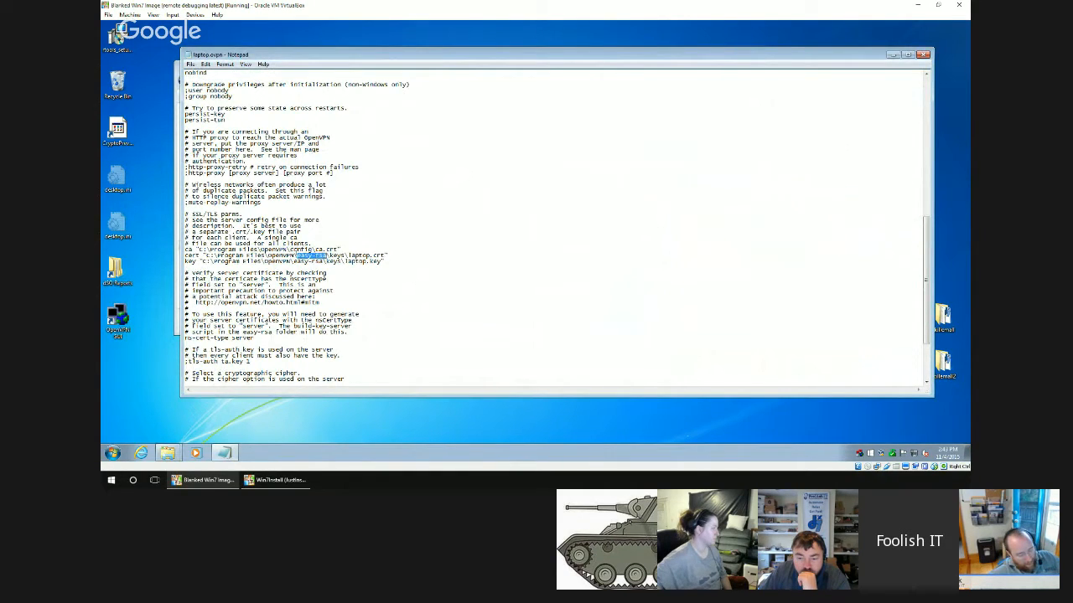
key("shift+Right")
key("shift+Right")
key("shift+Right")
key("shift+Right")
key("shift+Right")
type("config")
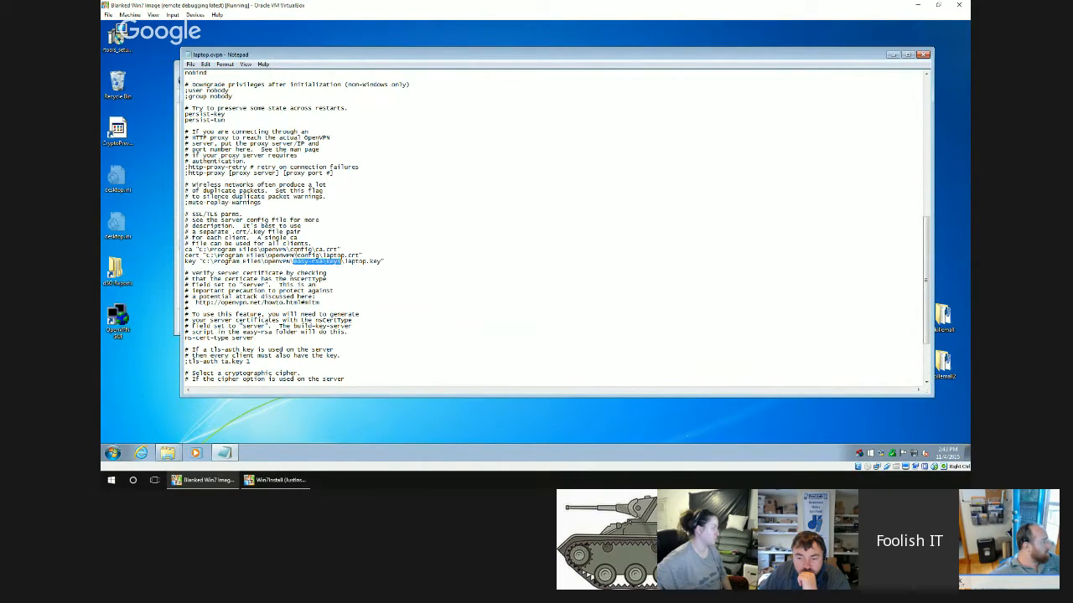
type("config")
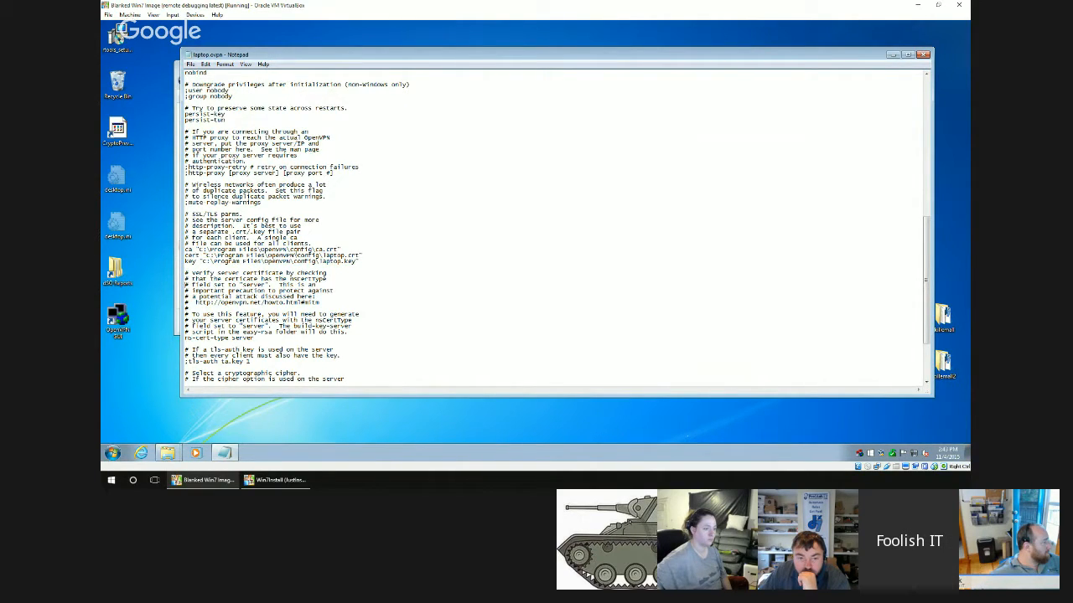
left_click(195, 66)
left_click(196, 94)
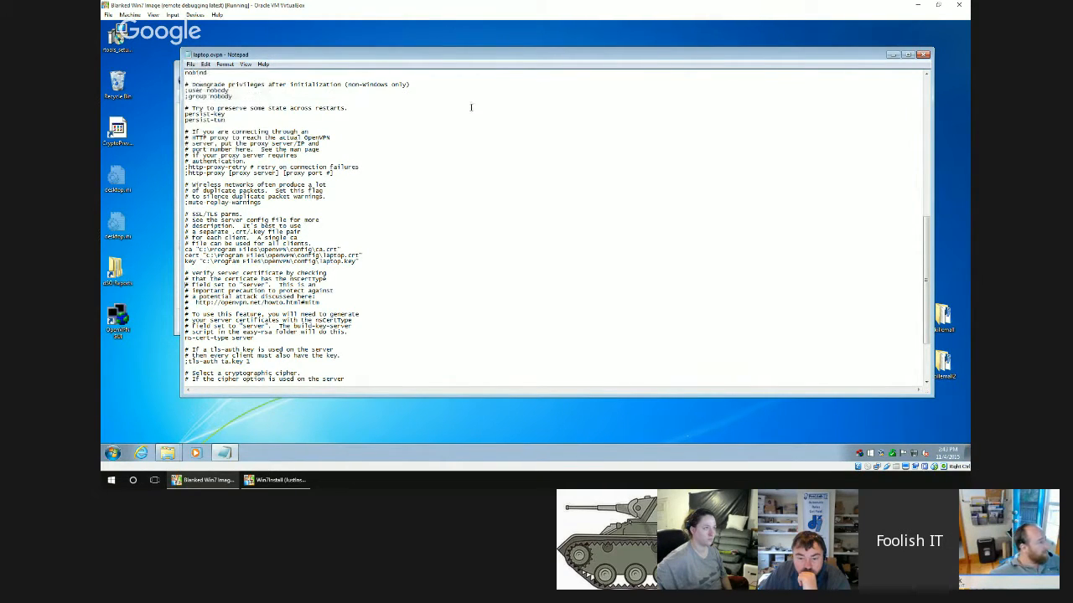
left_click(922, 54)
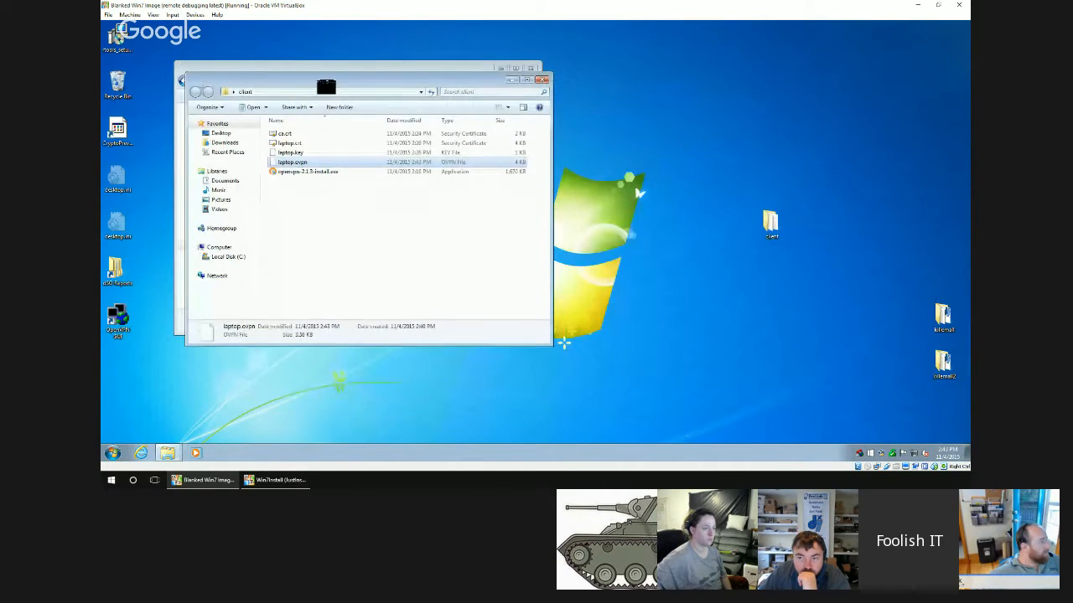
Move laptop.ovpn from the client folder into OpenVPN's config folder, replacing the existing file and granting administrator permission.
left_click_drag(324, 65, 676, 113)
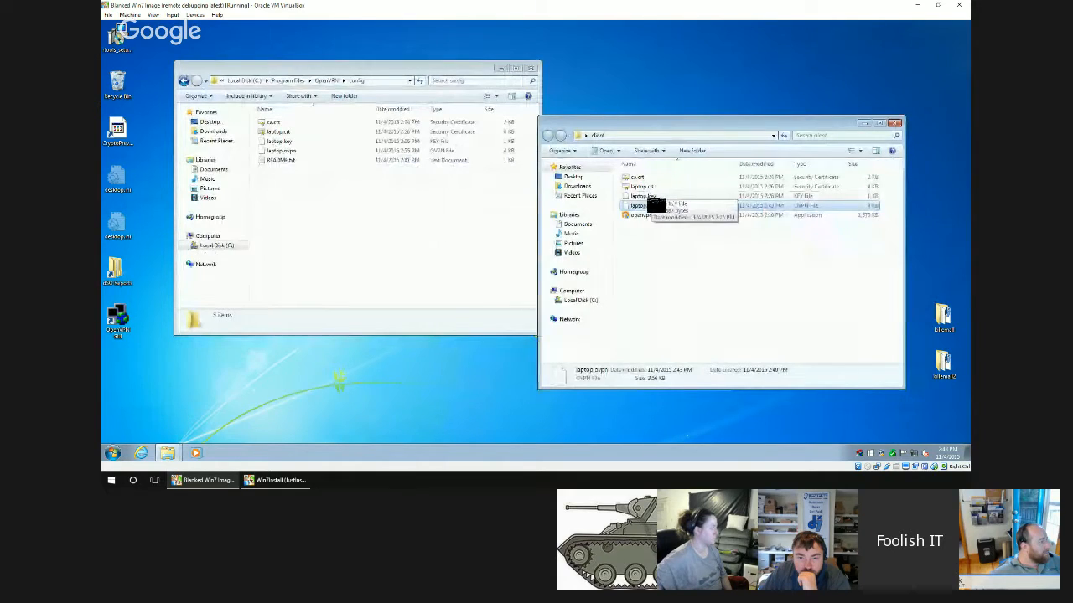
left_click_drag(559, 211, 446, 202)
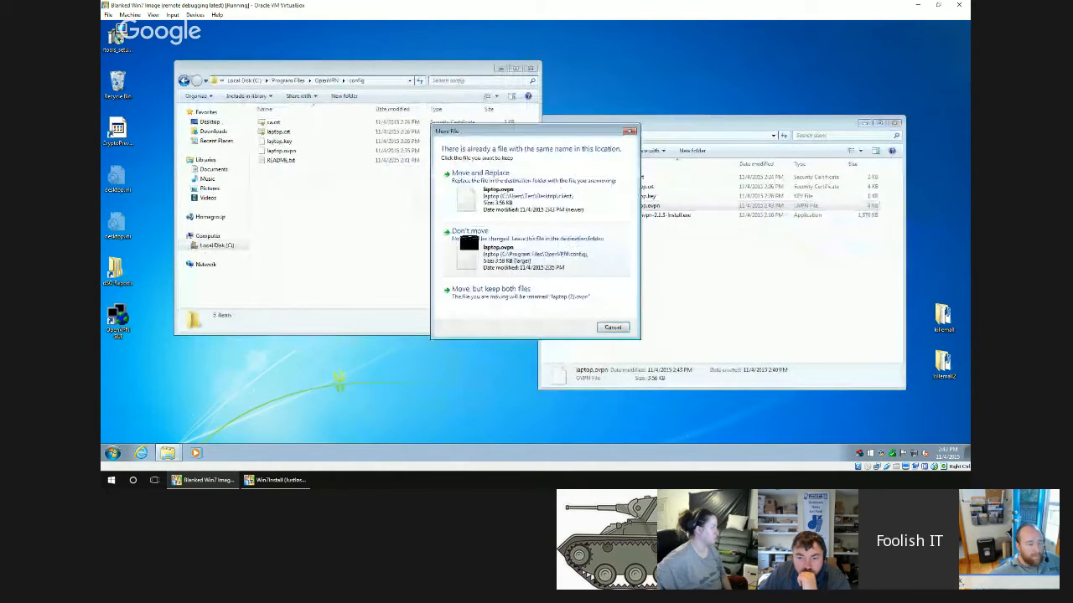
left_click(469, 184)
left_click(524, 273)
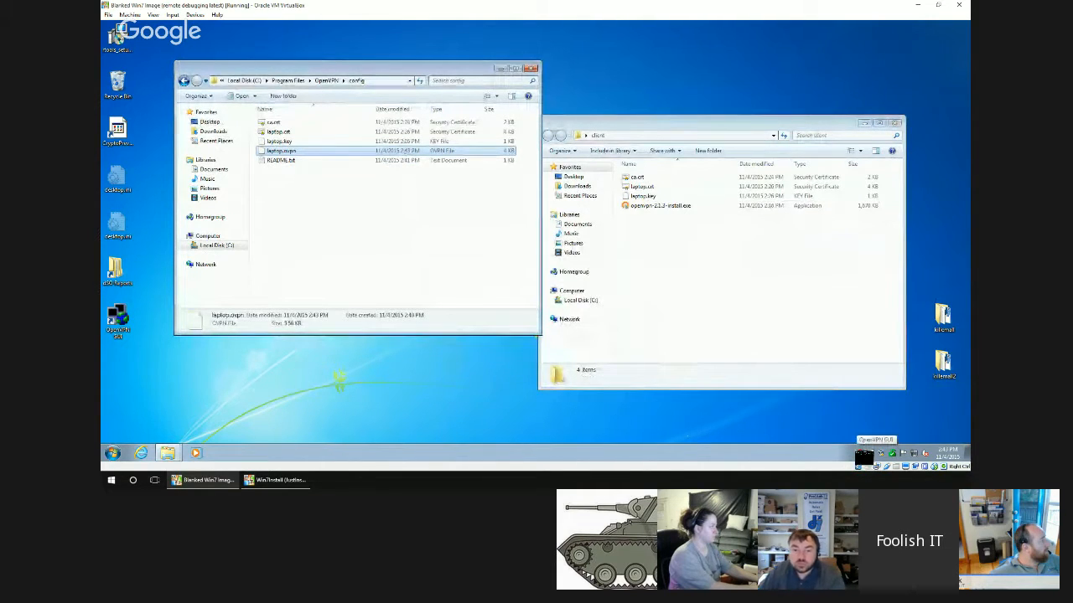
Try to connect from OpenVPN GUI with the updated laptop configuration and dismiss the resulting message.
right_click(860, 453)
left_click(804, 355)
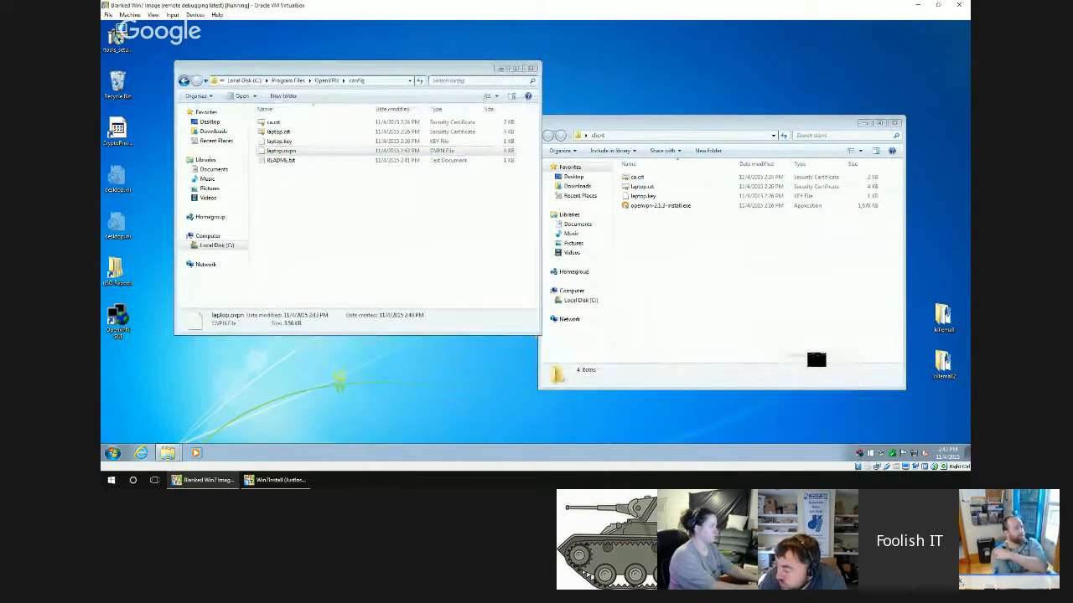
left_click(563, 262)
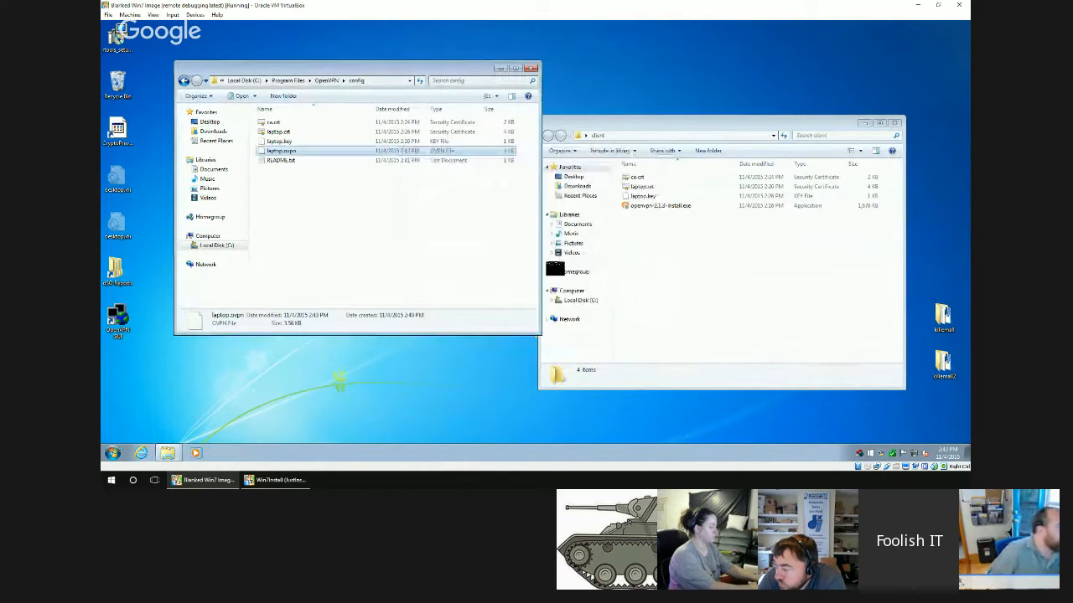
Move laptop.ovpn from OpenVPN's config folder back to the client folder and reopen it in Notepad.
left_click_drag(282, 153, 644, 268)
key("ctrl")
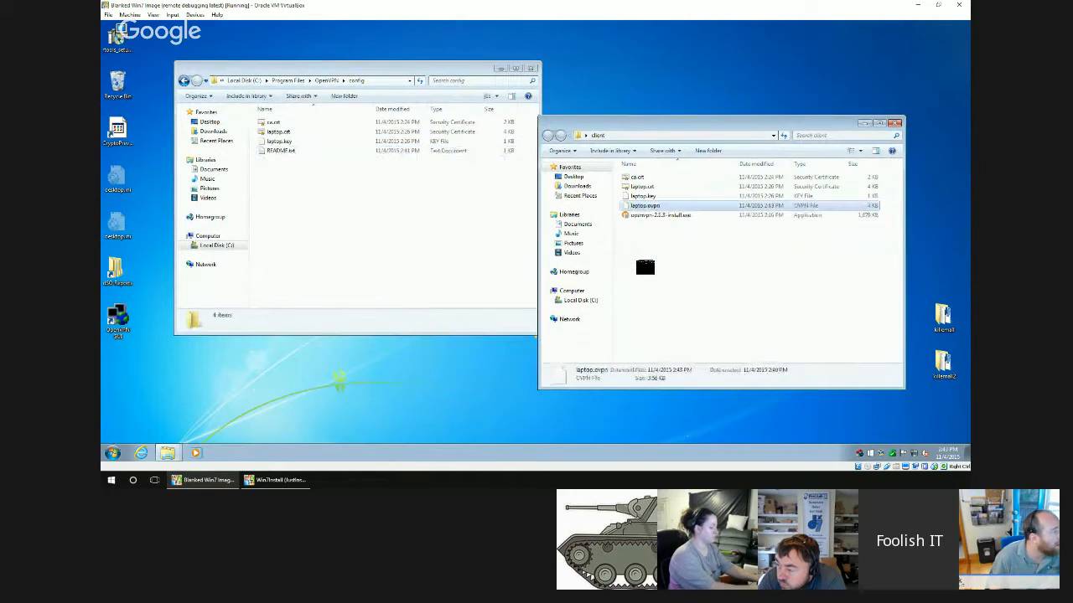
double_click(644, 205)
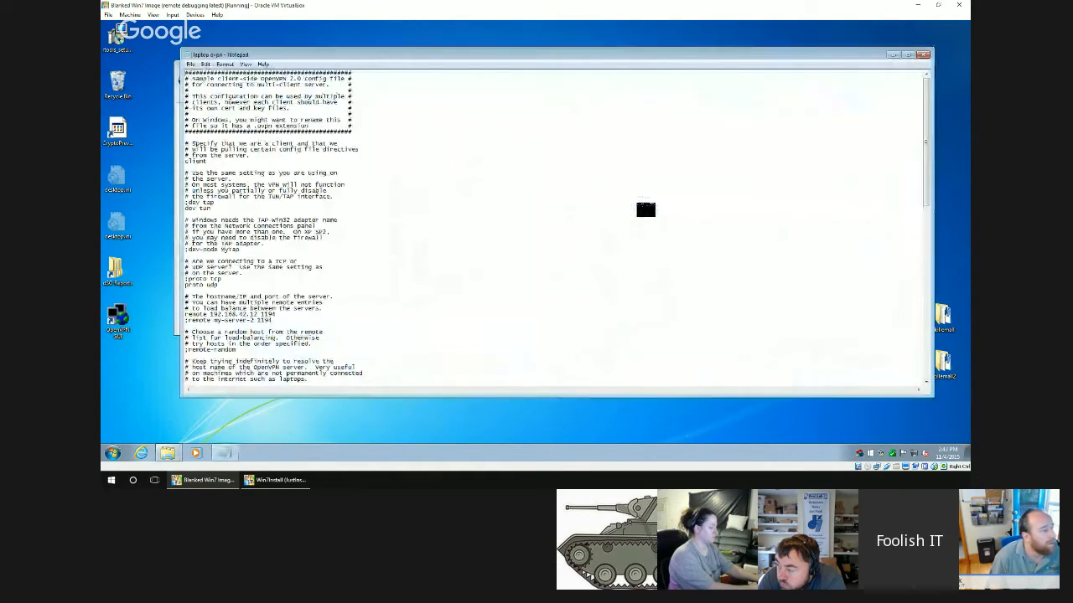
Double every backslash in the ca and cert paths of laptop.ovpn, as in C:\\Program Files\\OpenVPN\\config\\ca.crt.
scroll(435, 264, "down", 8)
scroll(435, 265, "down", 16)
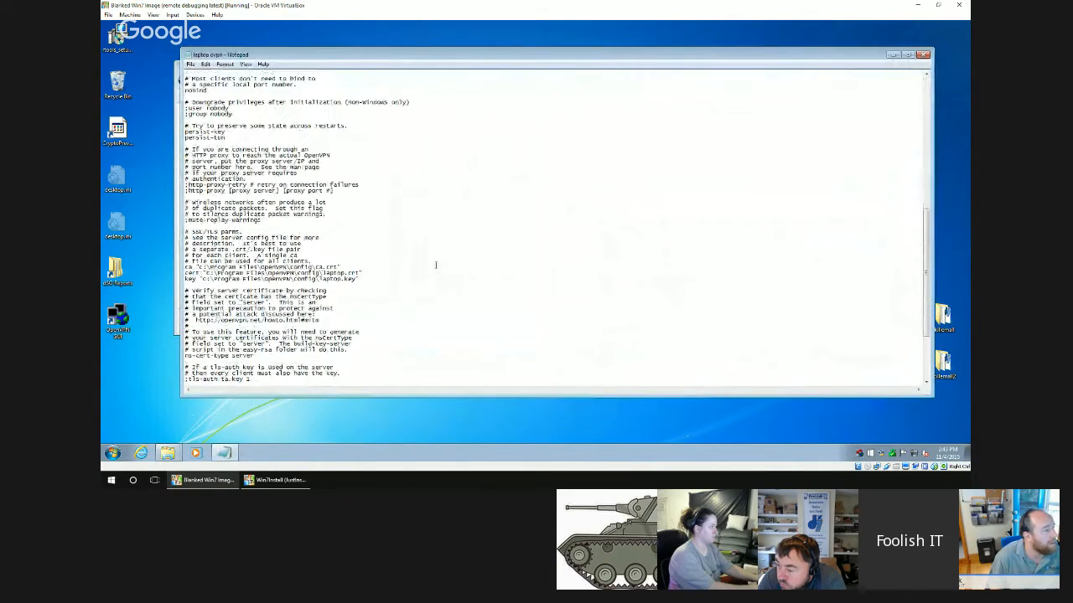
scroll(435, 265, "up", 1)
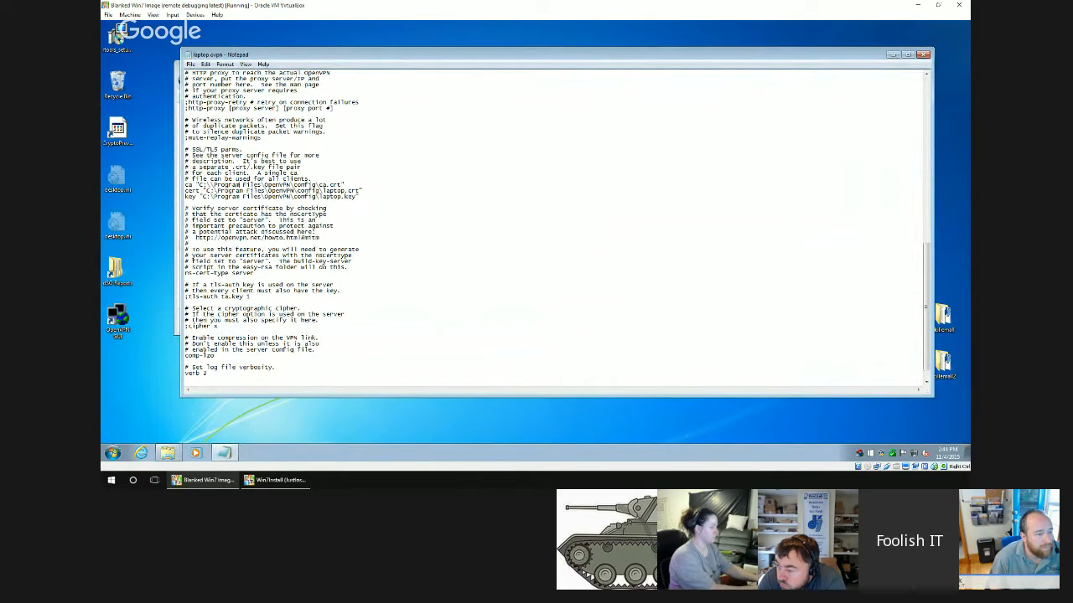
type("\\")
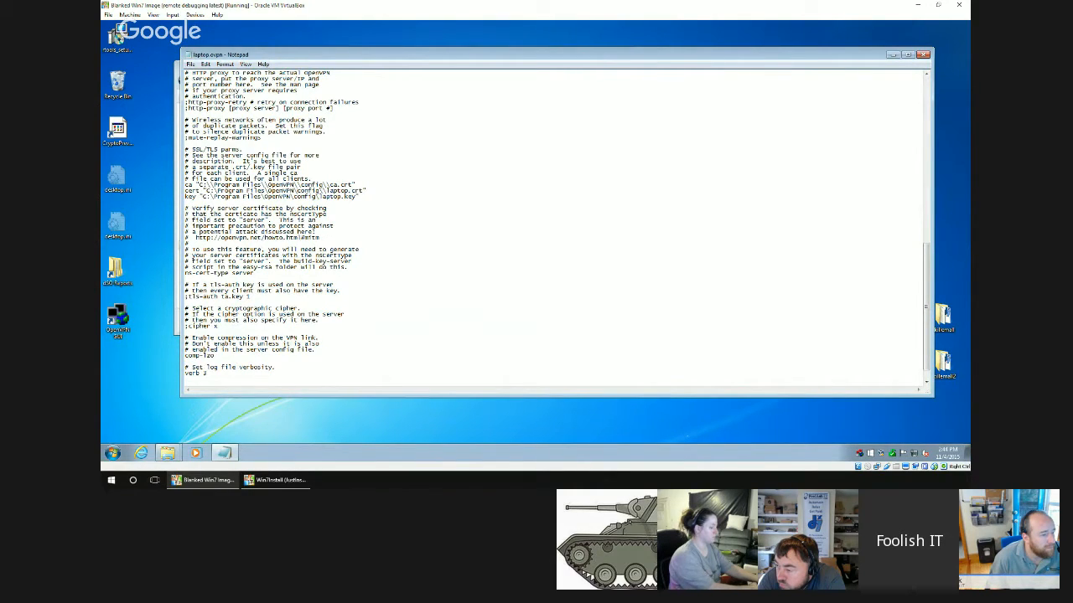
type("\\")
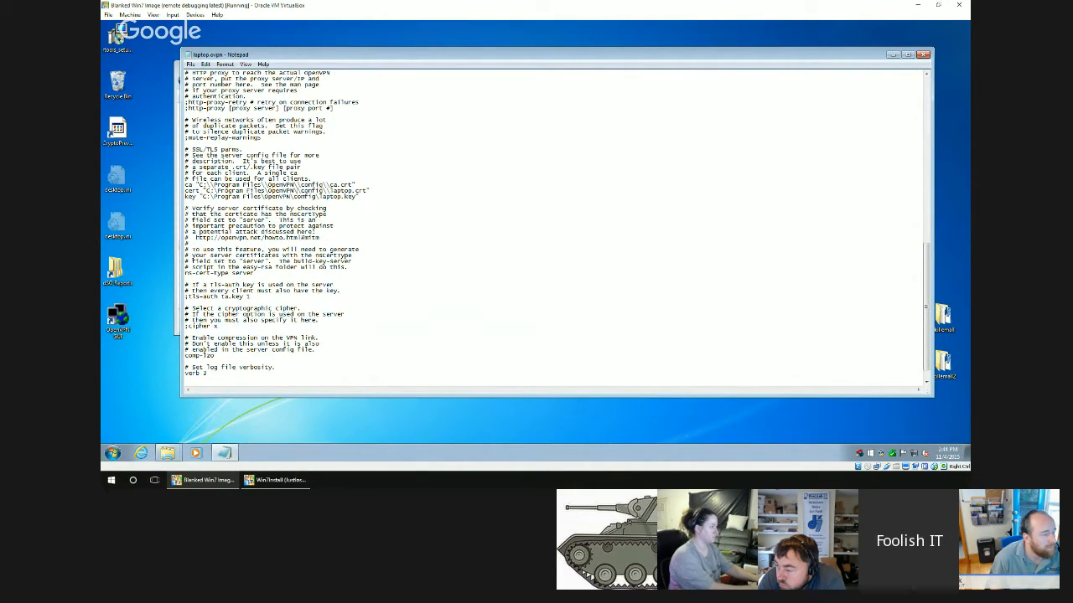
type("\\")
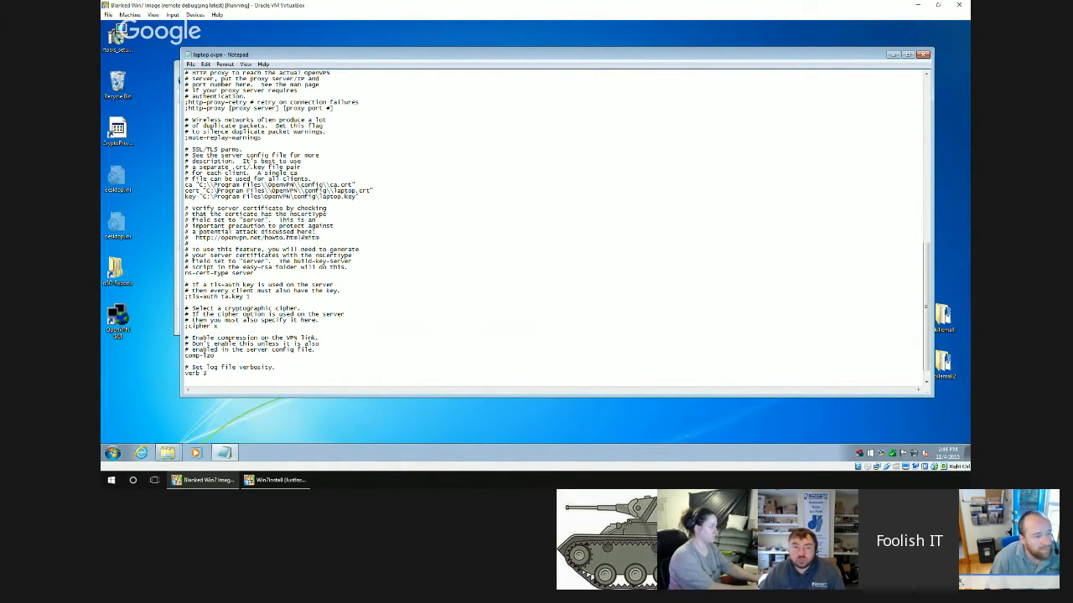
type("\\")
Change the key path to C:\\Program Files\\OpenVPN\\config\\laptop.key, then close laptop.ovpn and save the changes.
key("Down")
key("Left")
type("\\")
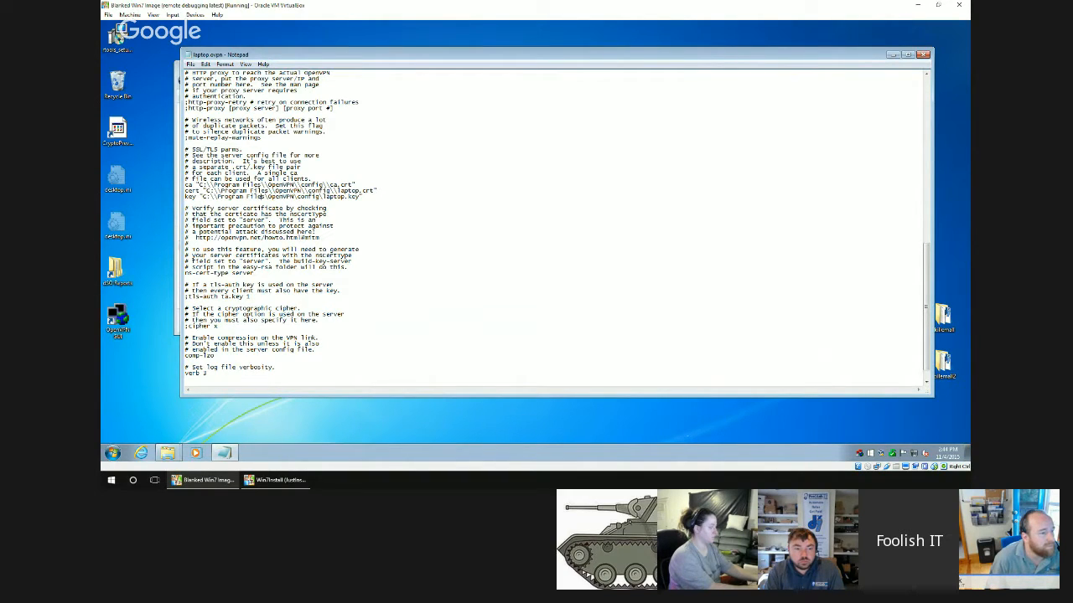
type("\\")
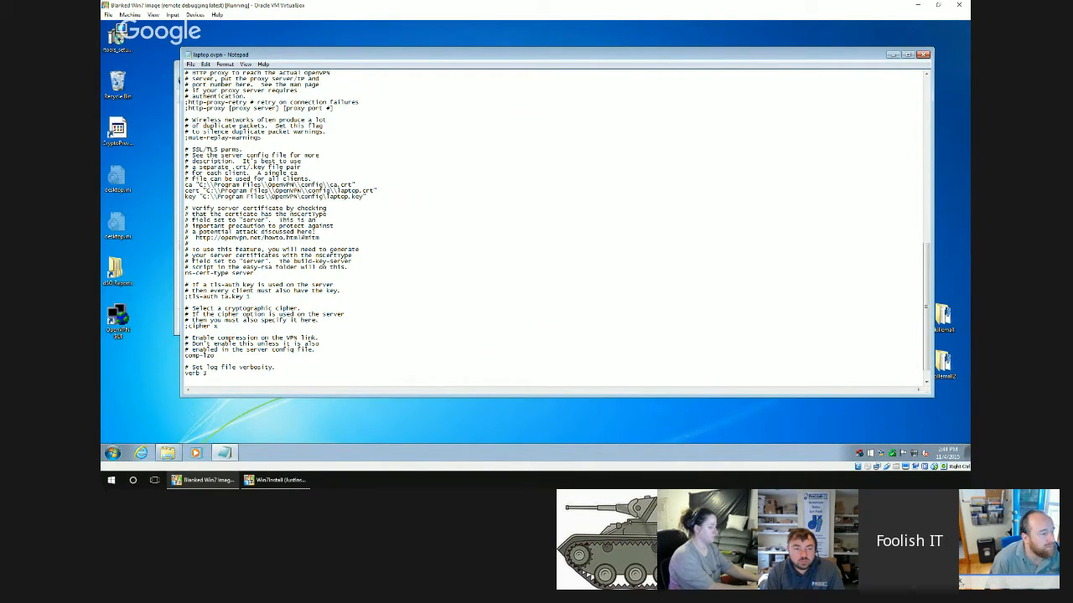
type("\\\\")
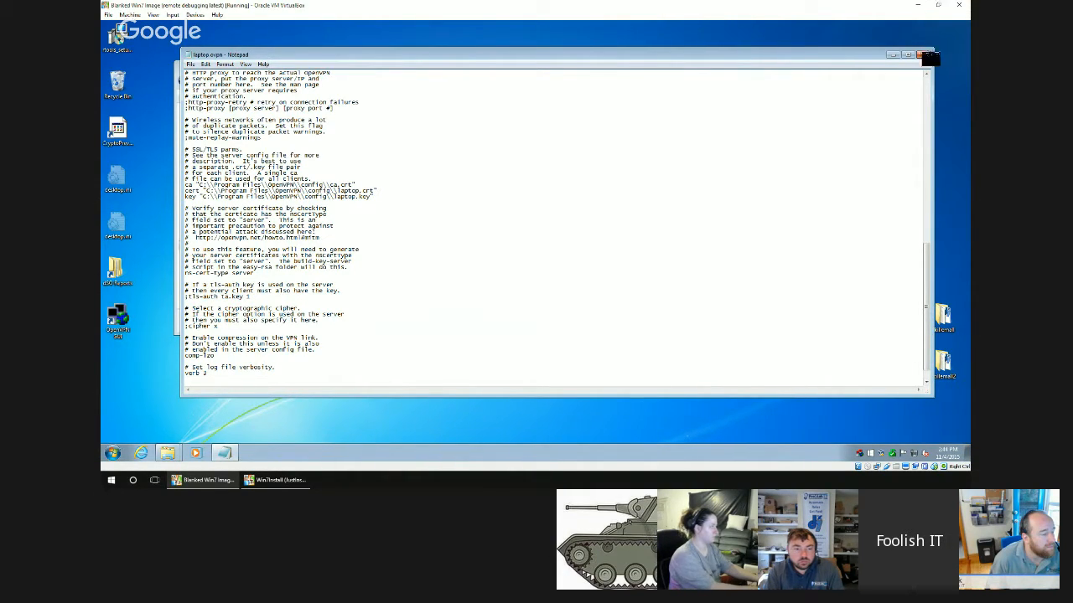
left_click(922, 54)
left_click(526, 242)
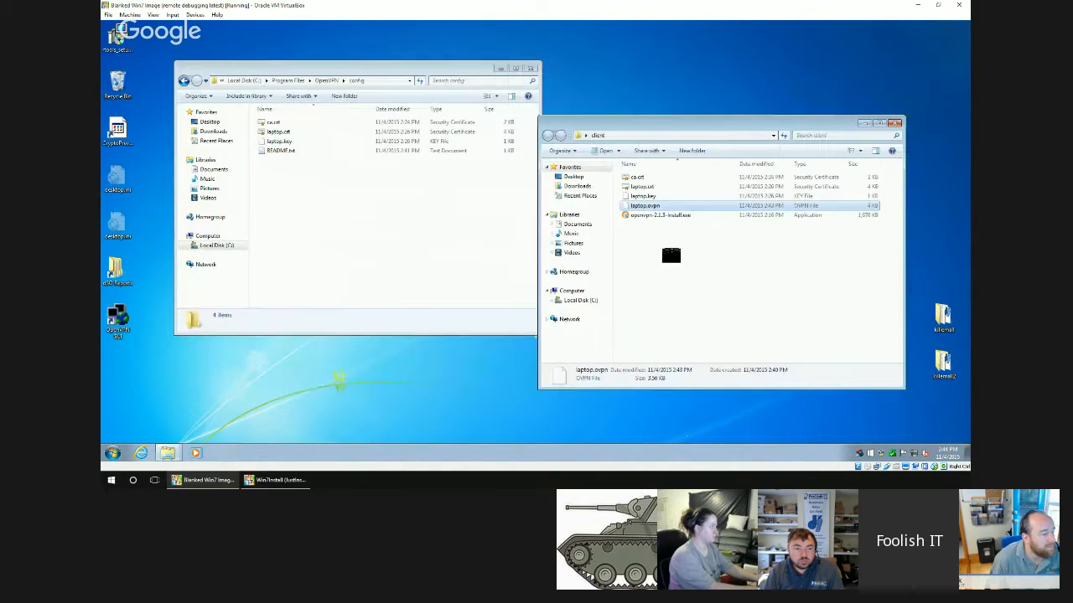
Move the corrected laptop.ovpn from the client folder into OpenVPN's config folder, granting administrator permission.
left_click_drag(344, 222, 321, 223)
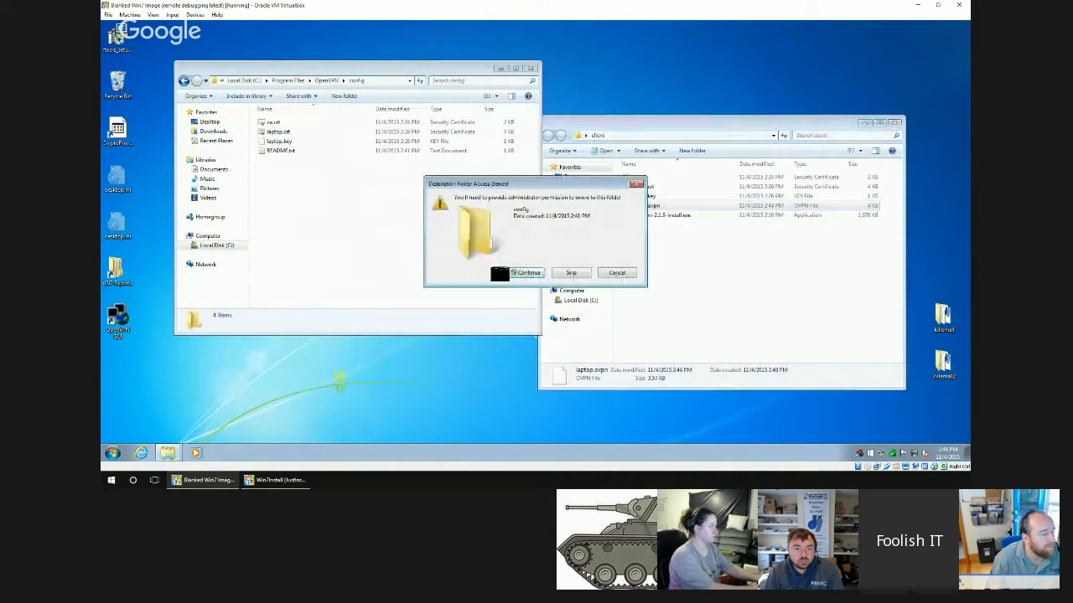
left_click(525, 272)
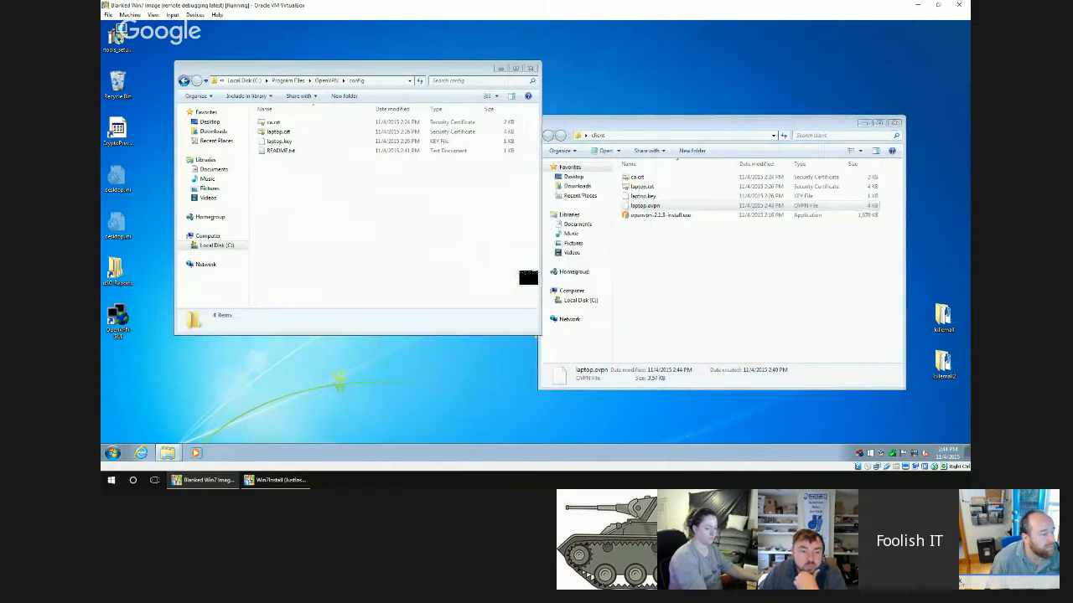
Switch to the server virtual machine and open the server configuration file from OpenVPN's config folder in Notepad.
left_click(276, 480)
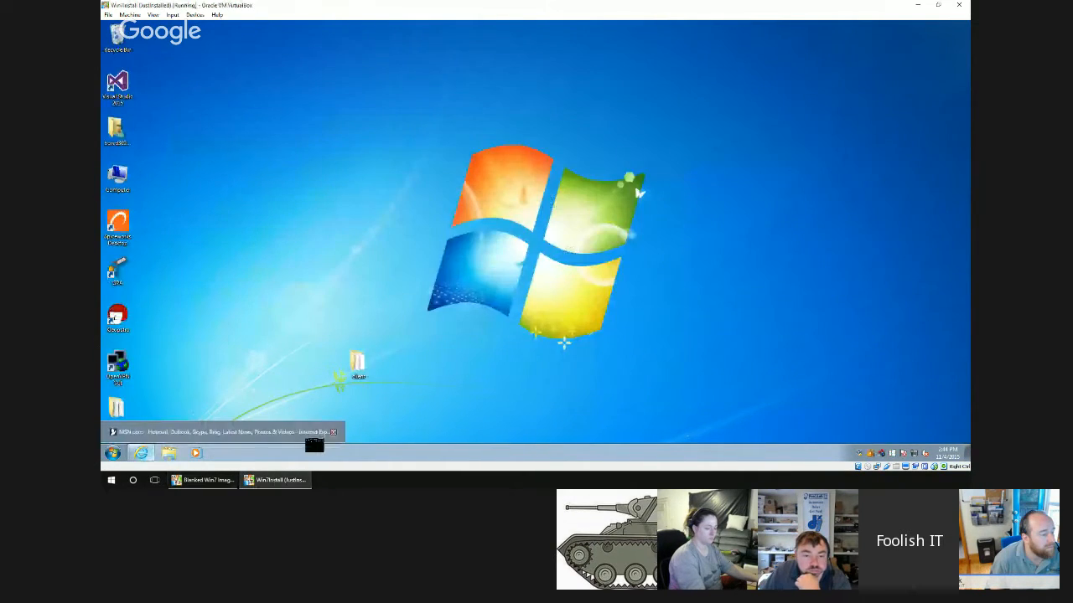
right_click(128, 371)
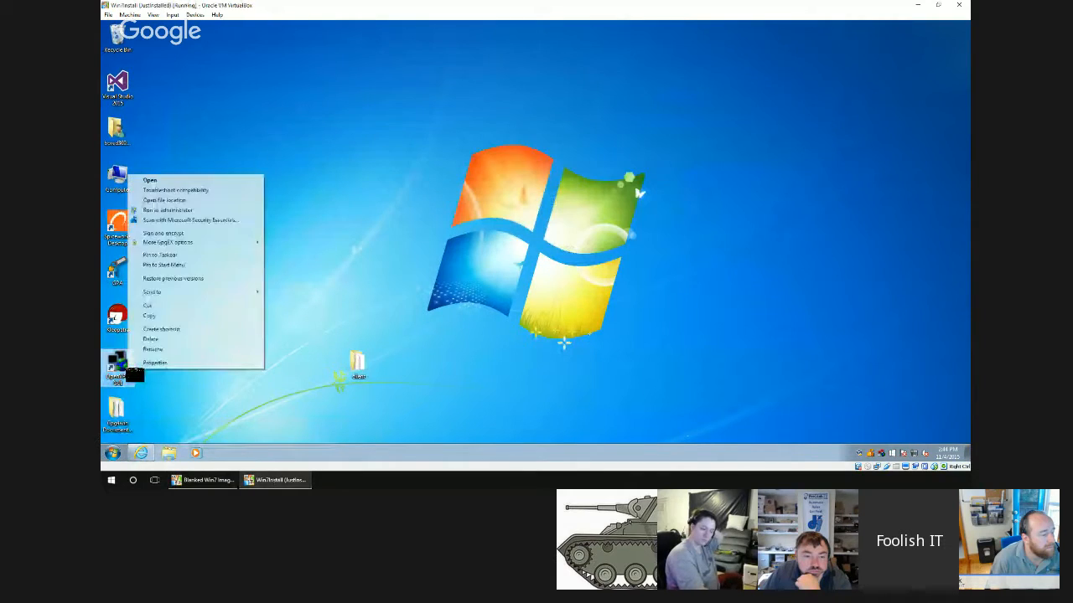
left_click(166, 200)
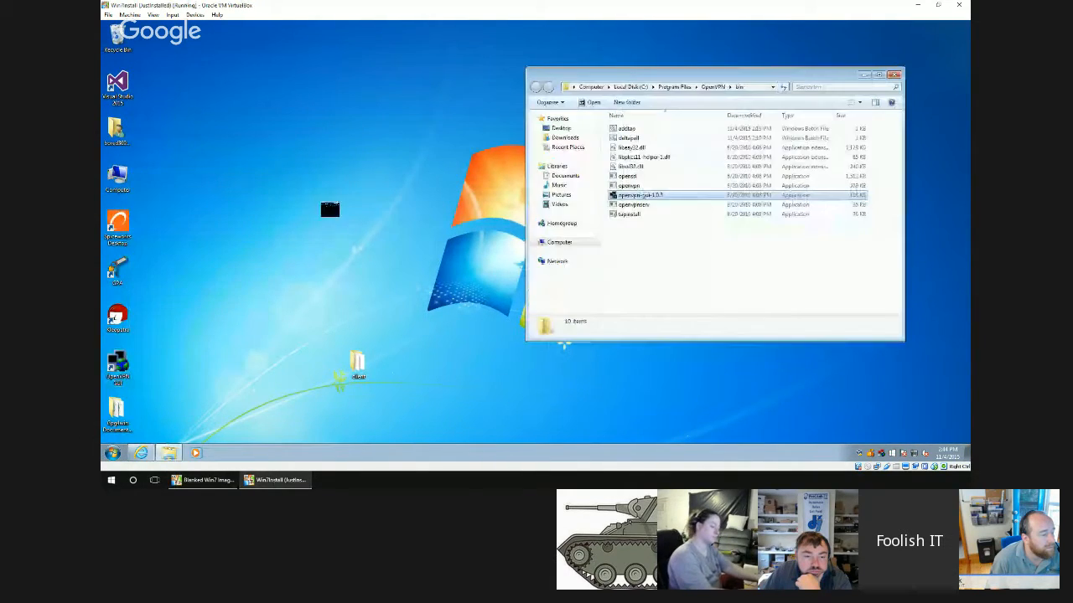
left_click(712, 87)
double_click(627, 137)
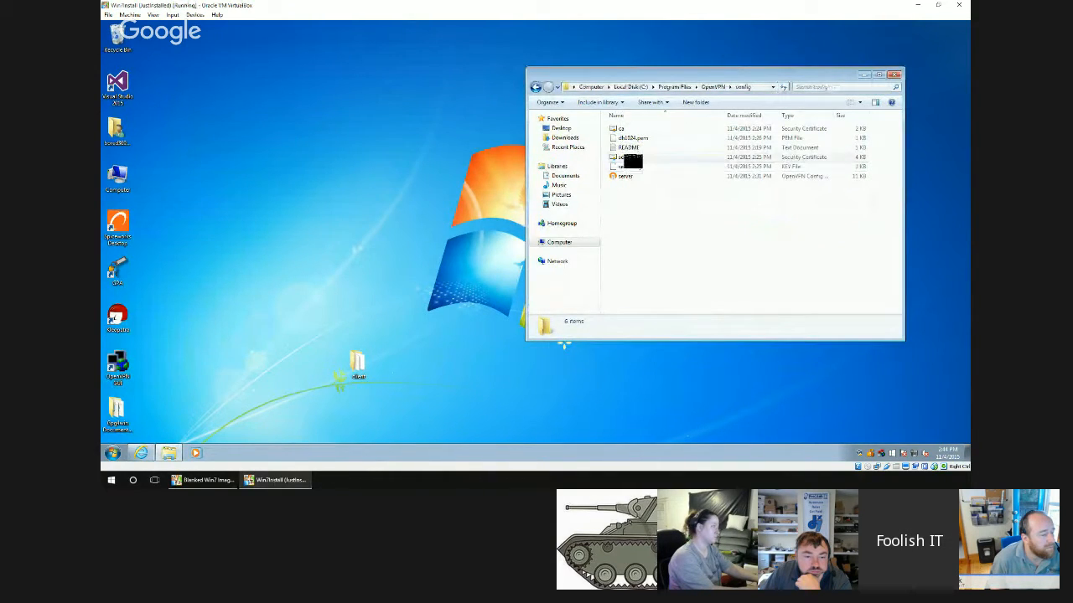
left_click(628, 176)
double_click(630, 176)
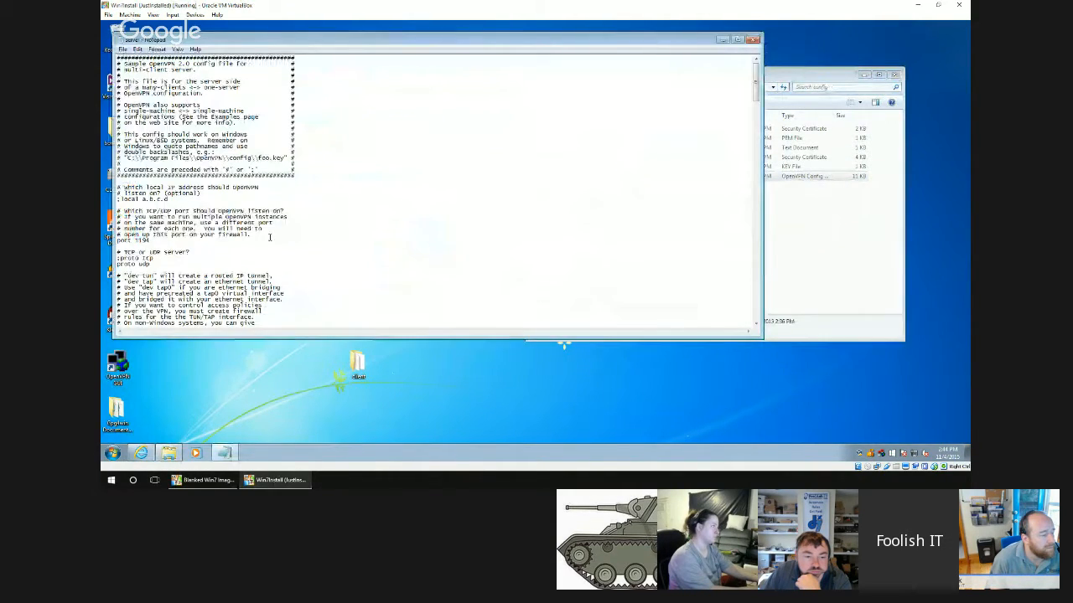
Change the ca and cert paths to C:\\Program Files\\OpenVPN\\config\\ca.crt and C:\\Program Files\\OpenVPN\\config\\server.crt.
scroll(224, 252, "down", 15)
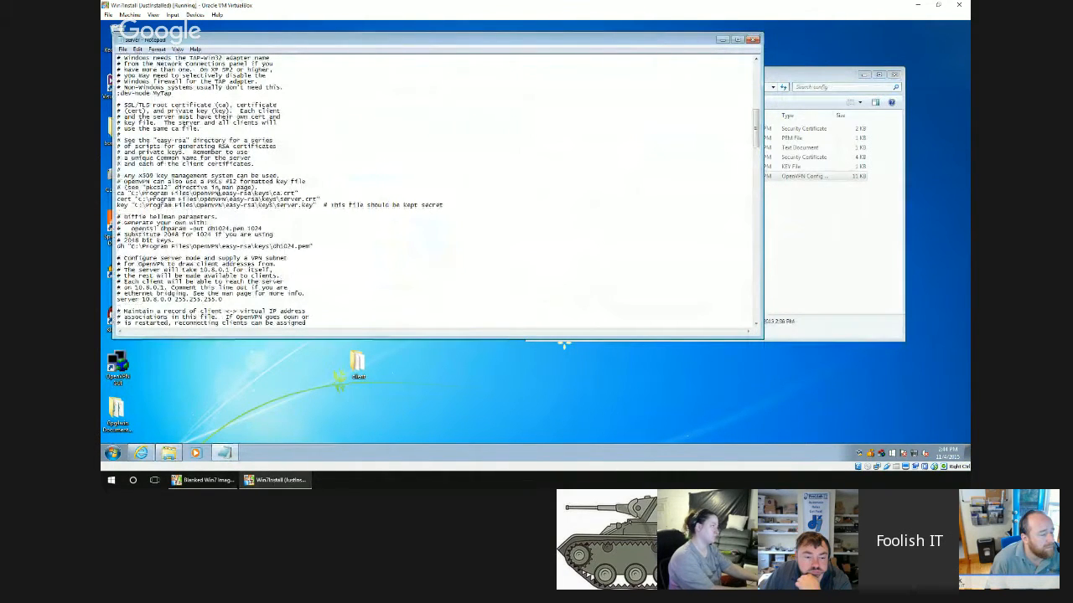
left_click_drag(220, 193, 266, 195)
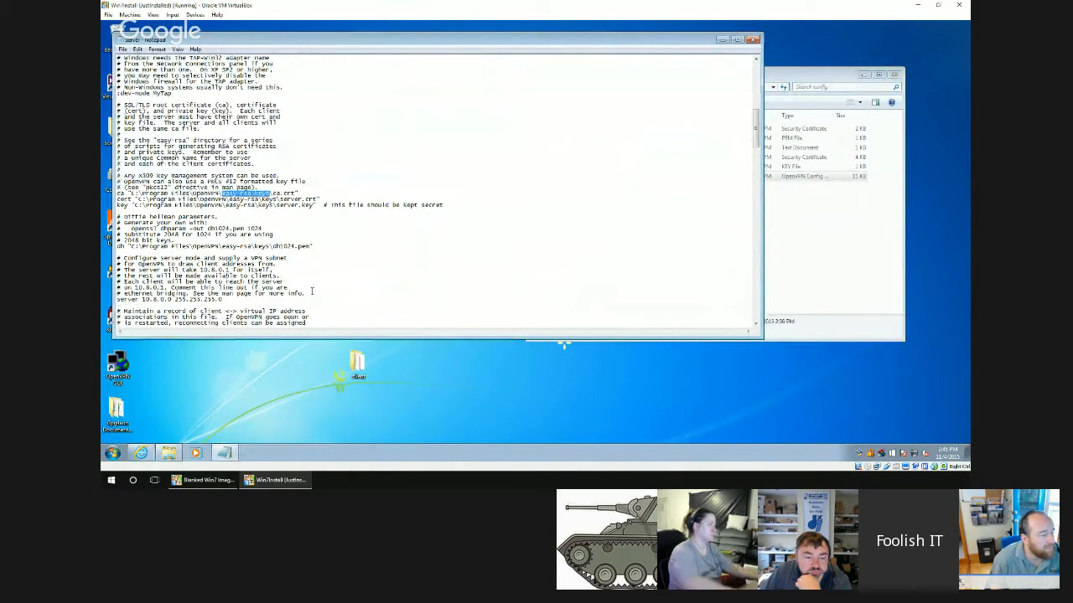
type("config")
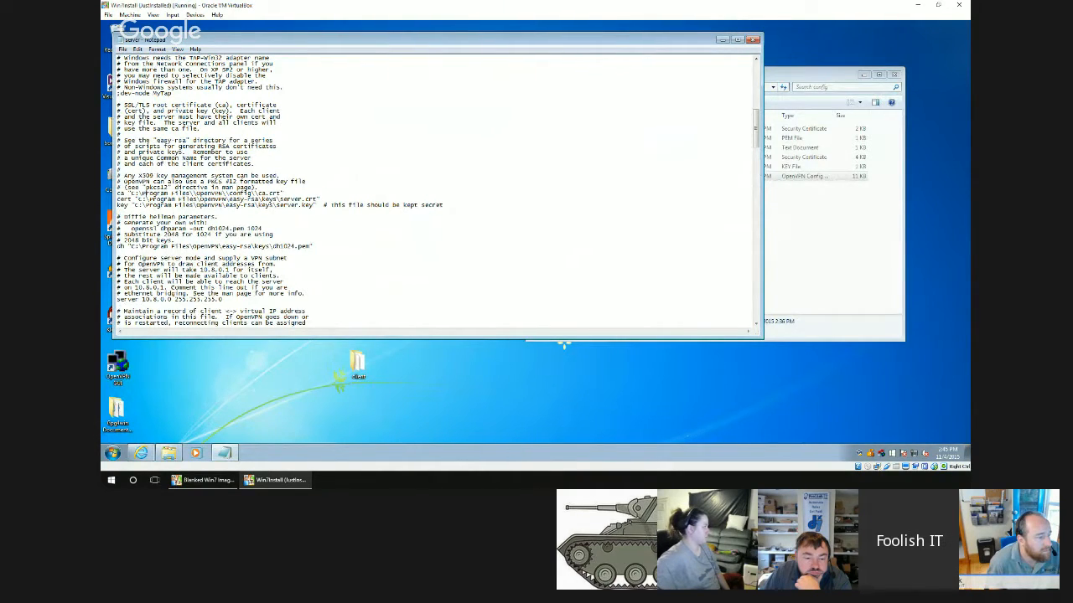
type("\\")
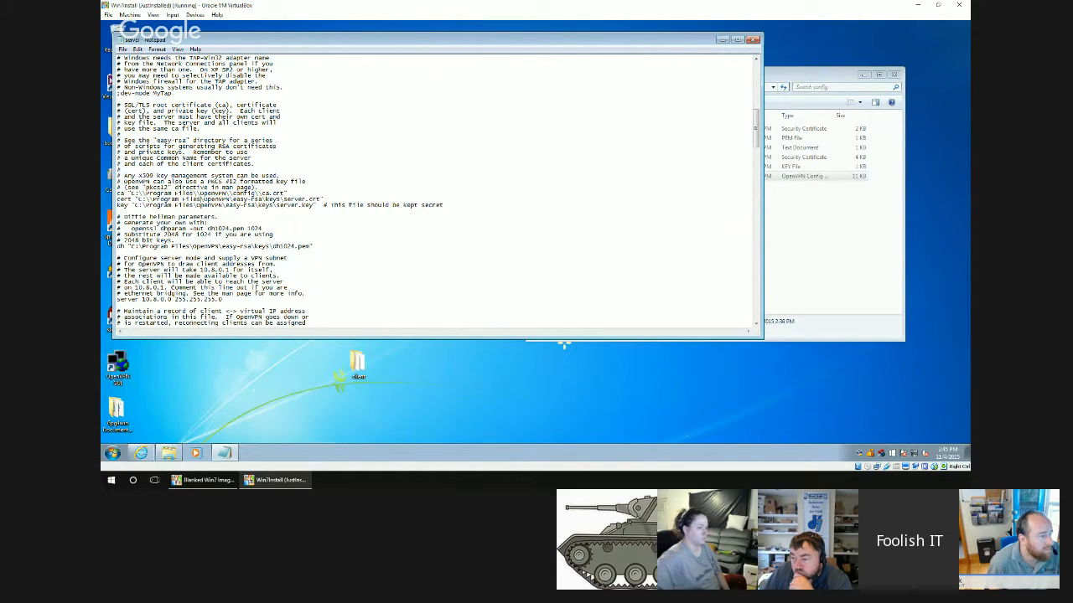
type("\\\\\\")
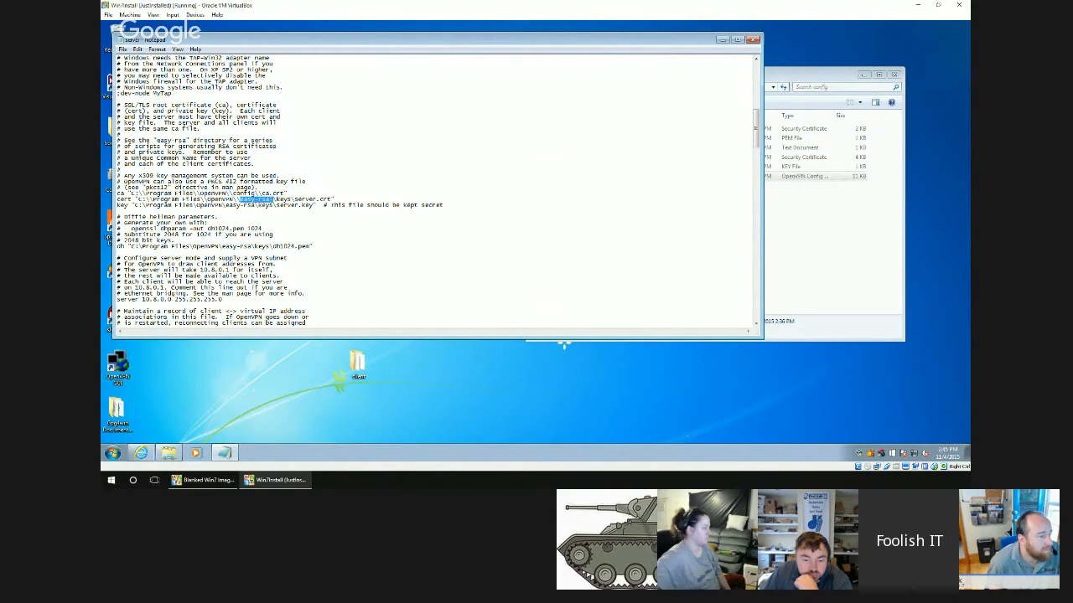
type("config")
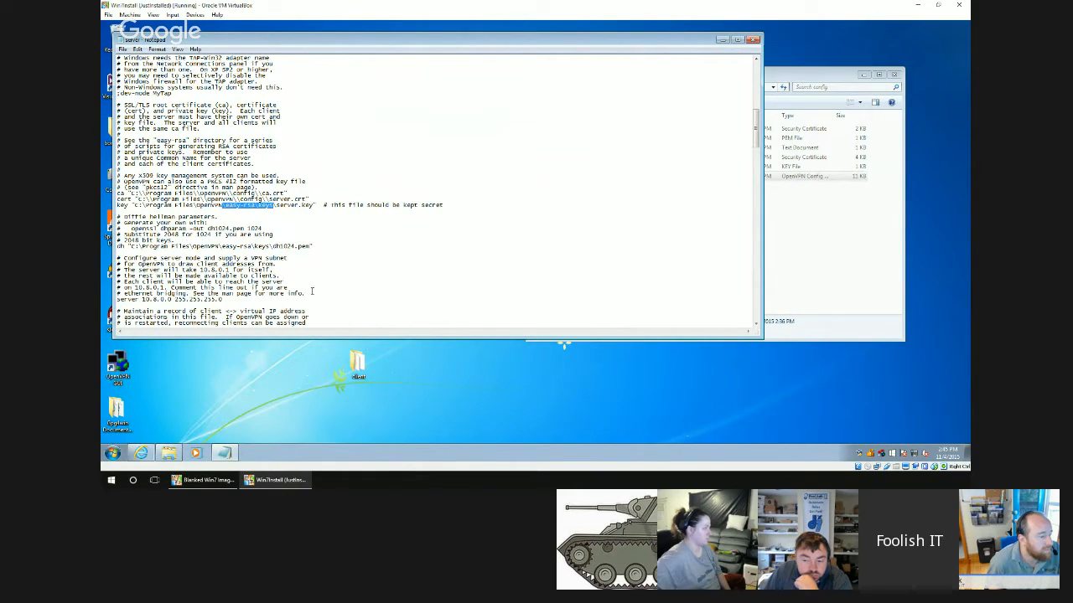
Change the key path in the server configuration to C:\\Program Files\\OpenVPN\\config\\server.key.
type("\\config")
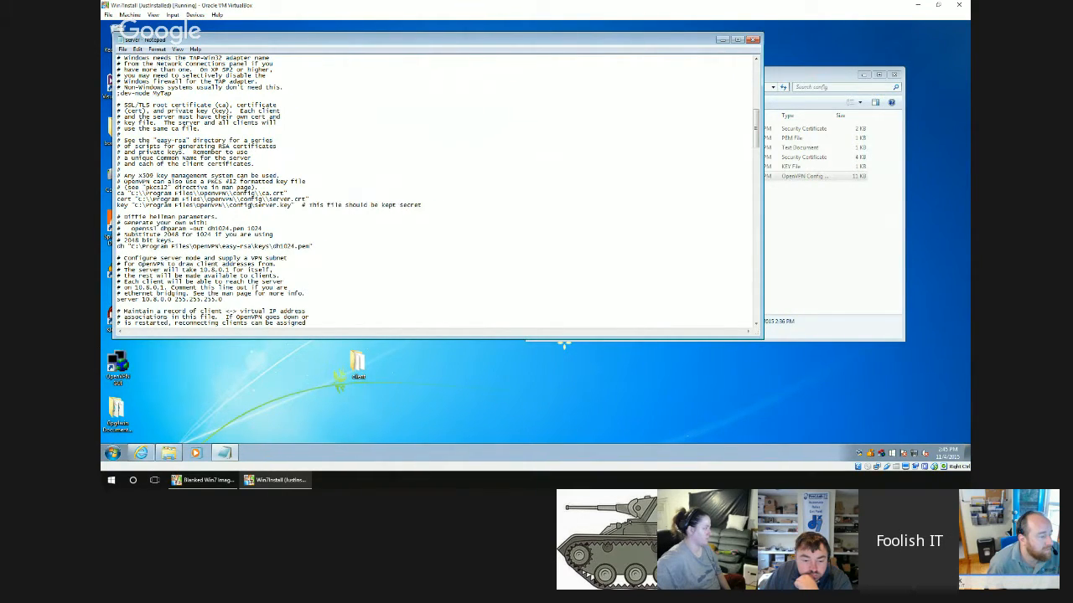
type("\\")
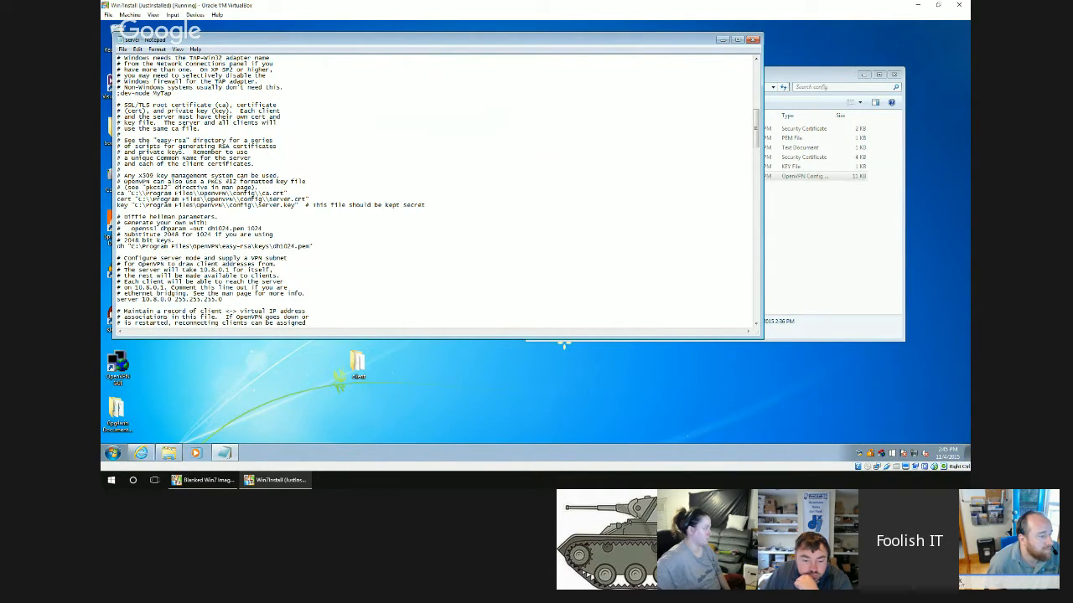
type("\\")
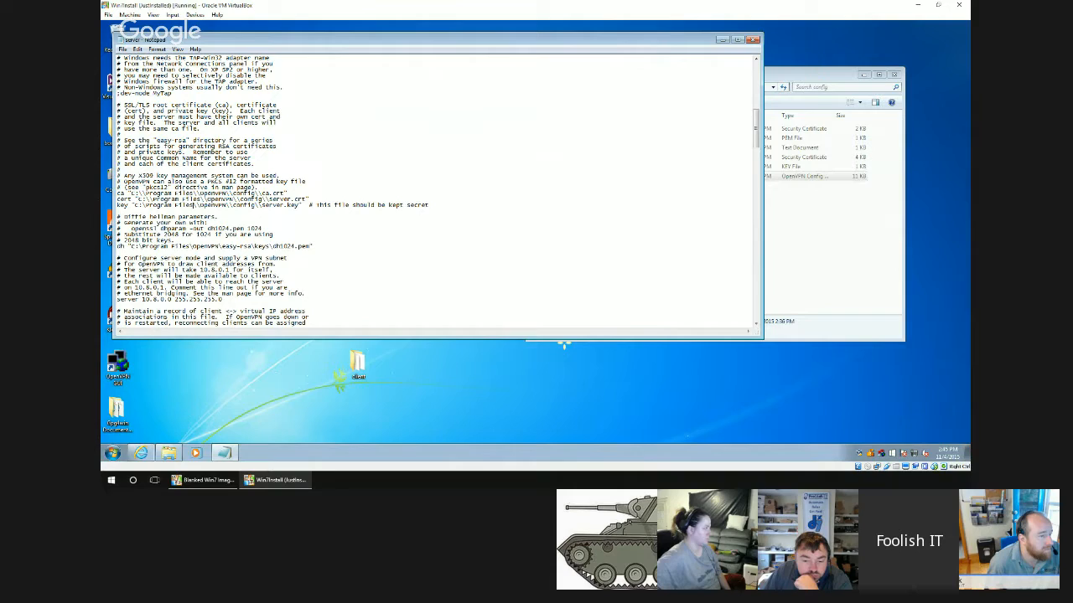
type("\\")
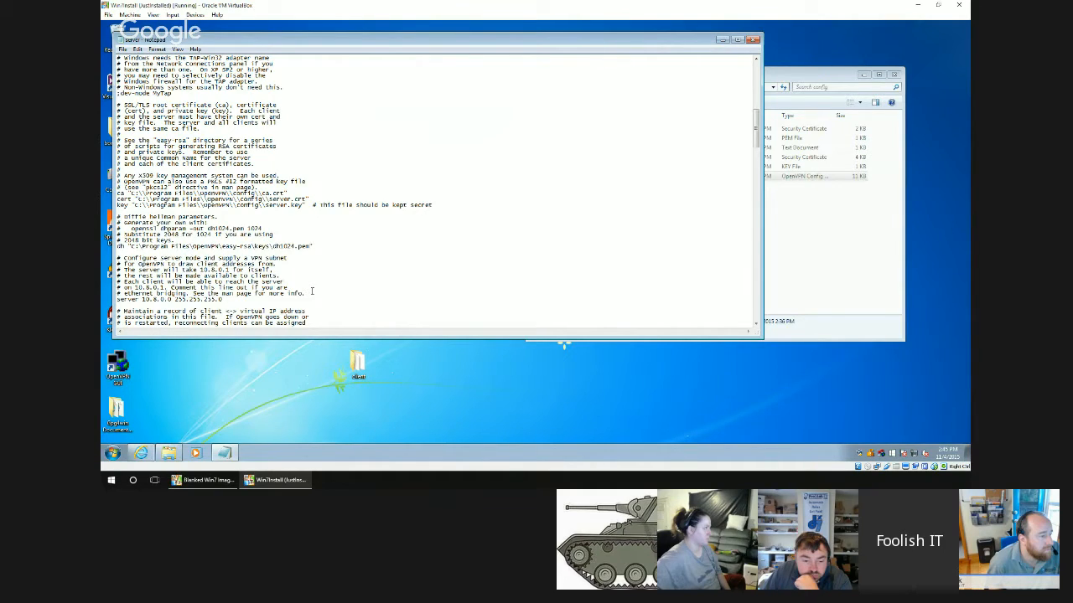
Change the dh path to C:\\Program Files\\OpenVPN\\config\\dh1024.pem, then save and close the server configuration.
type("\\")
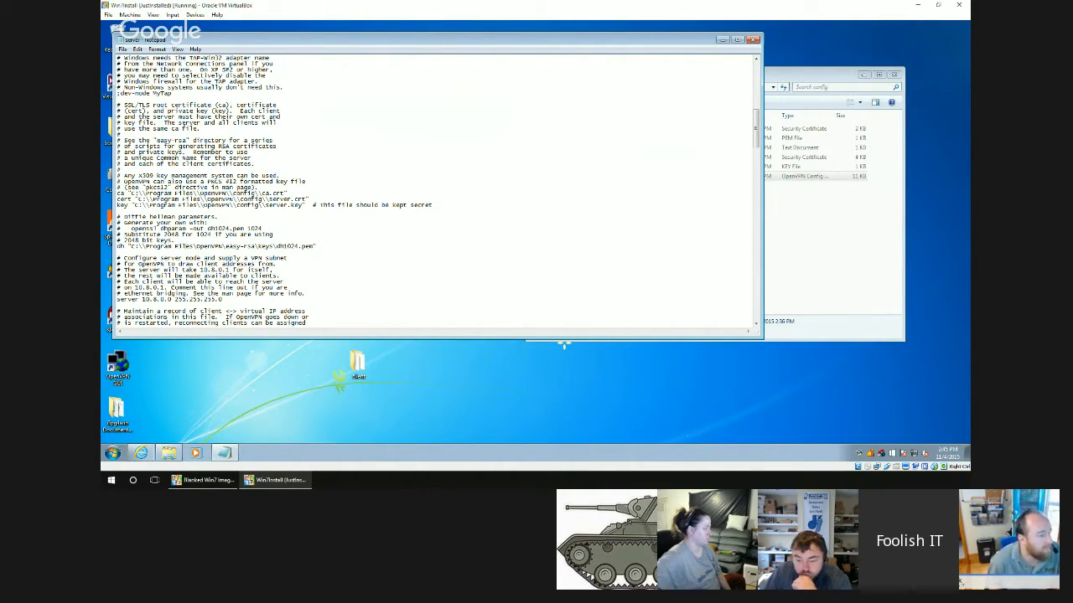
type("\\keys")
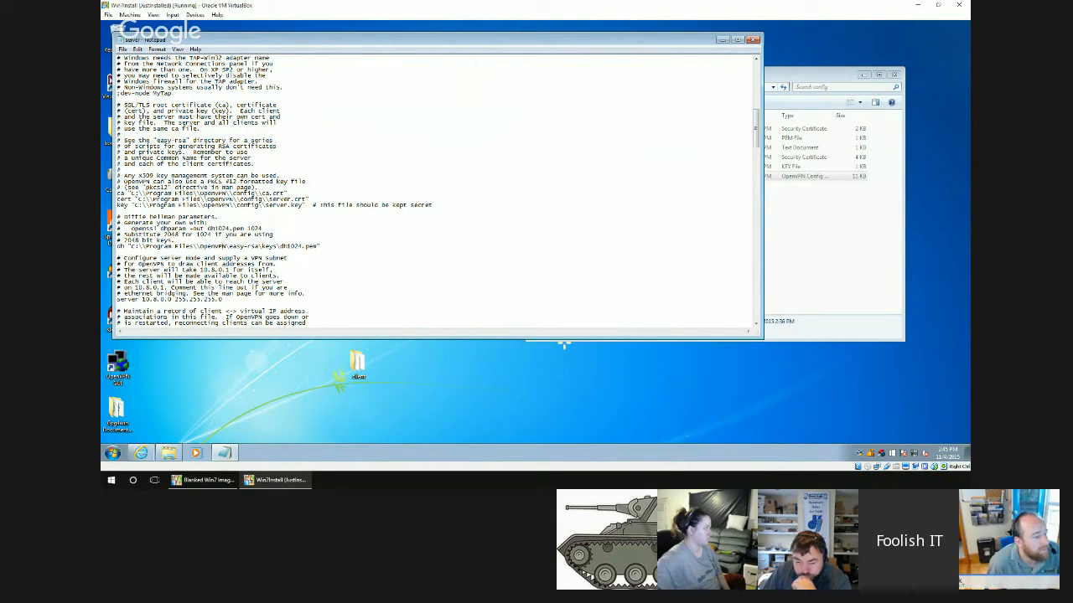
type("\\")
key("Delete")
key("Delete")
key("Delete")
key("Delete")
key("Delete")
key("Delete")
key("Delete")
key("Delete")
key("Delete")
key("Delete")
key("Delete")
key("Delete")
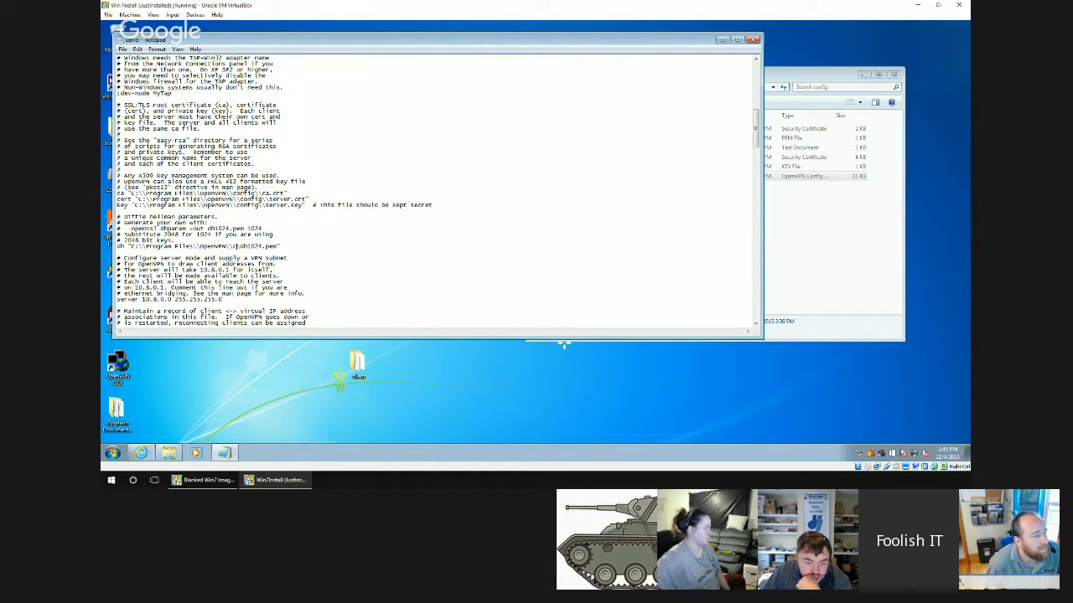
type("config\\\\")
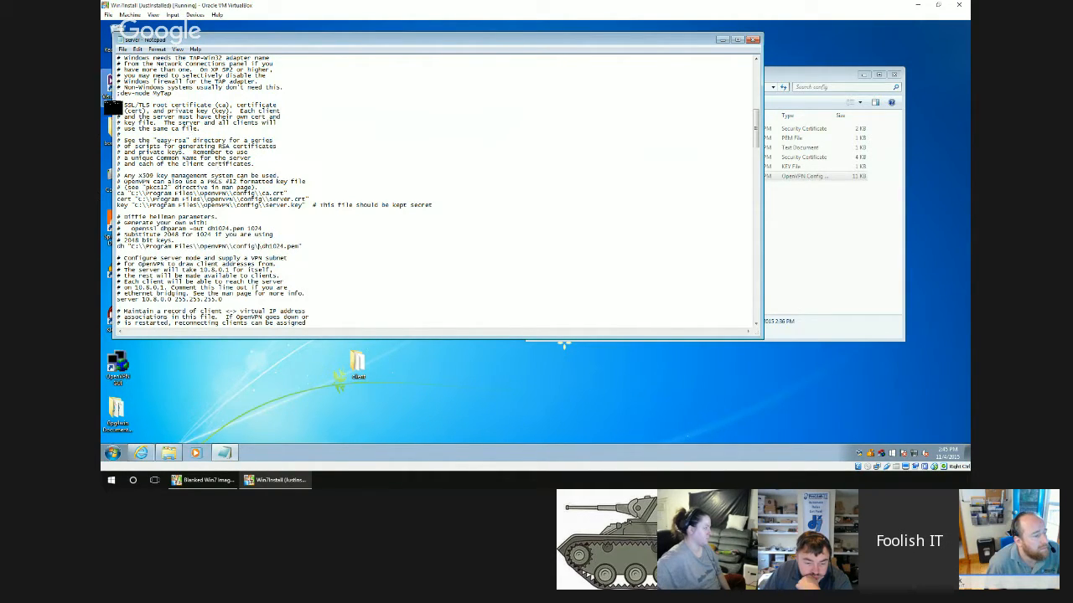
left_click(123, 48)
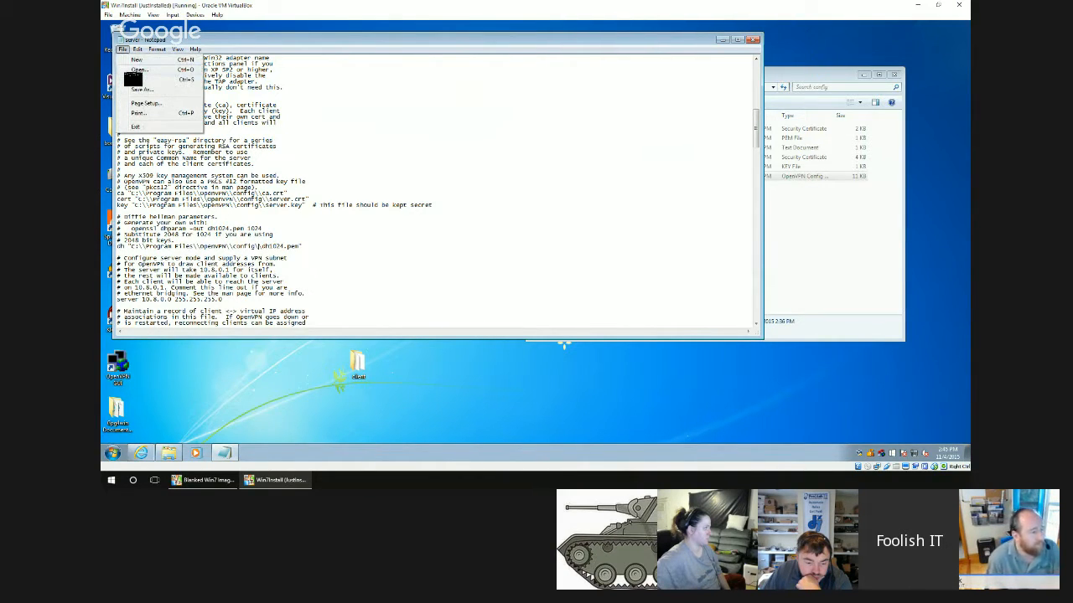
left_click(134, 80)
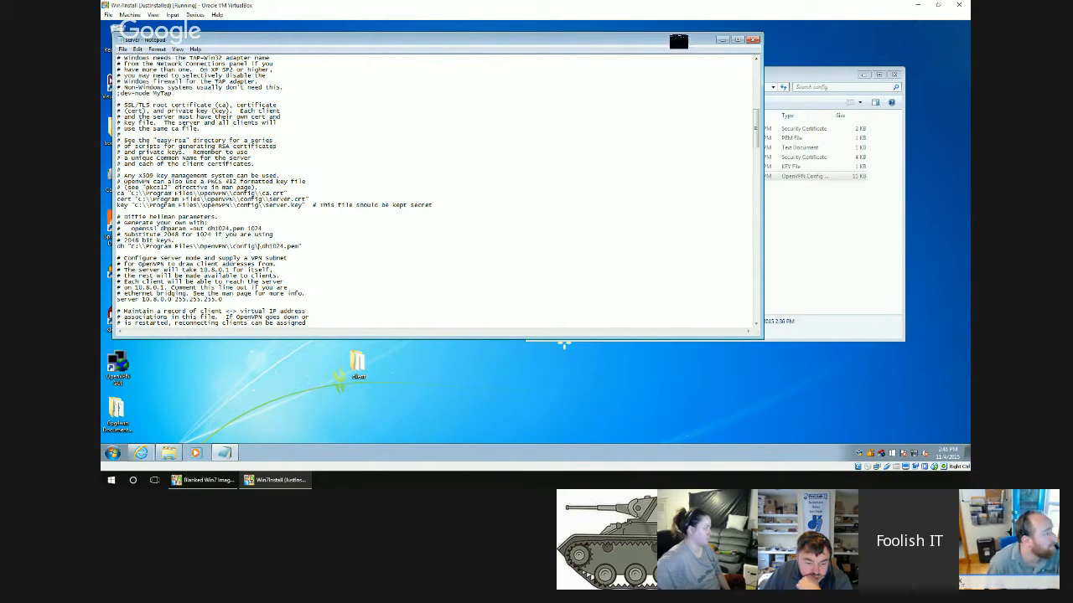
left_click(754, 40)
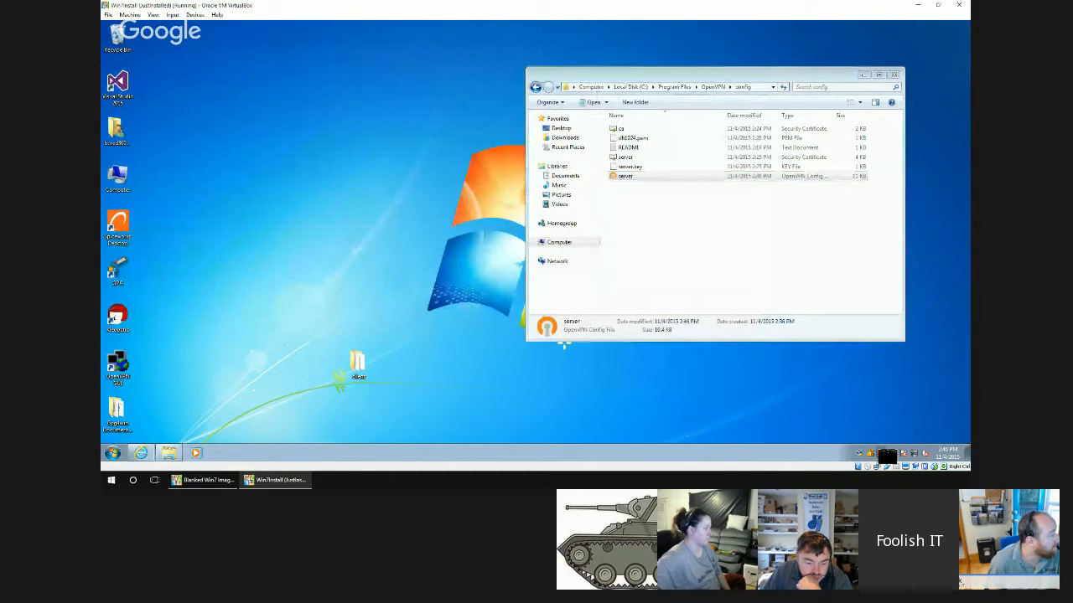
Start the OpenVPN server connection and move its log window clear of the config folder to check the log.
double_click(881, 453)
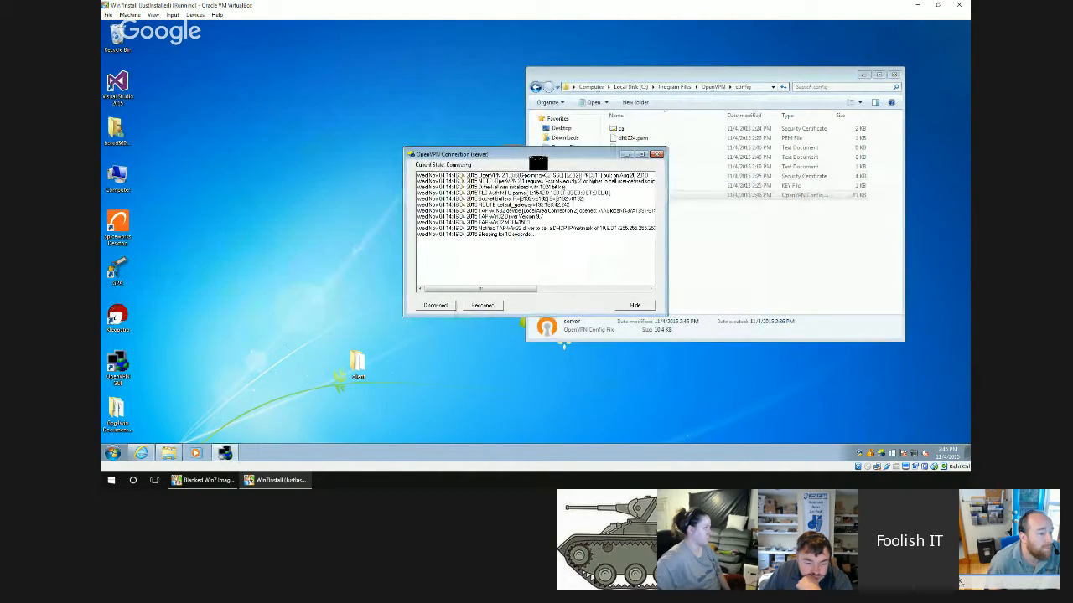
left_click_drag(536, 157, 383, 151)
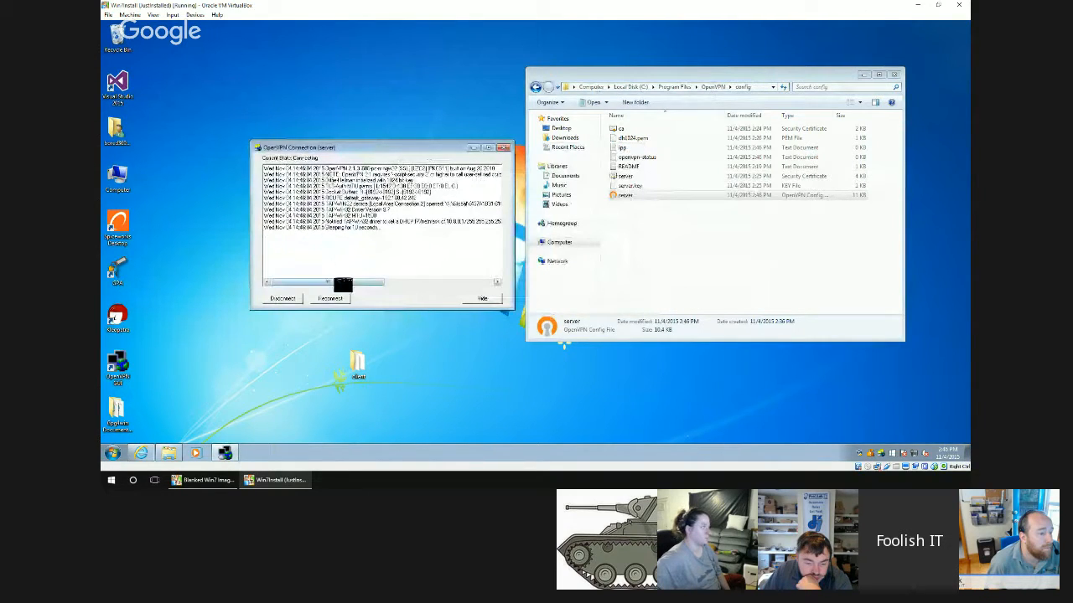
left_click_drag(341, 285, 388, 285)
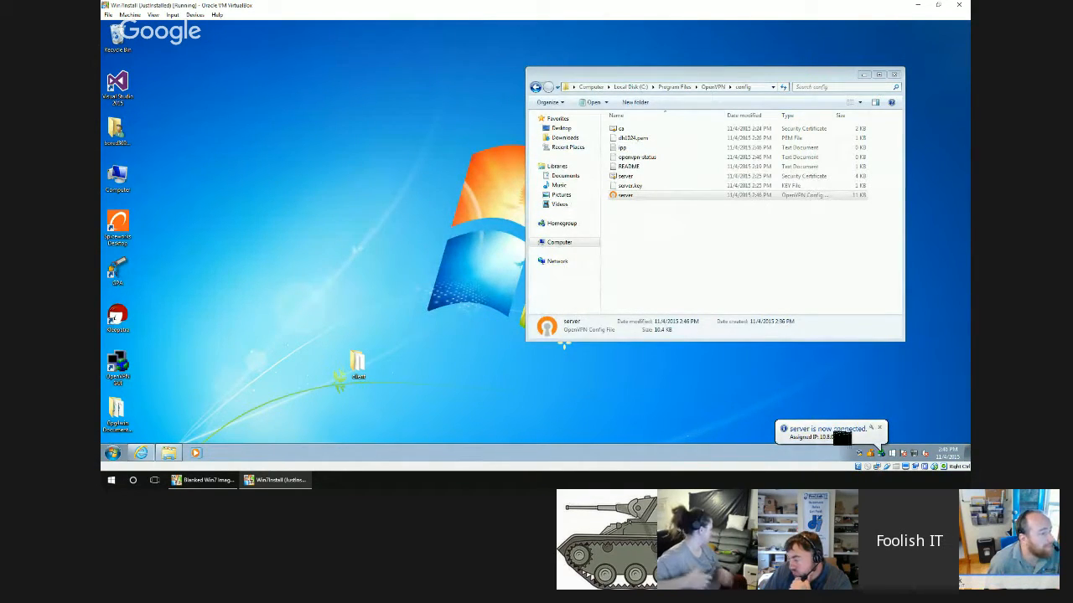
Switch to the client virtual machine, connect the laptop profile in OpenVPN, and open its connection log.
left_click(218, 484)
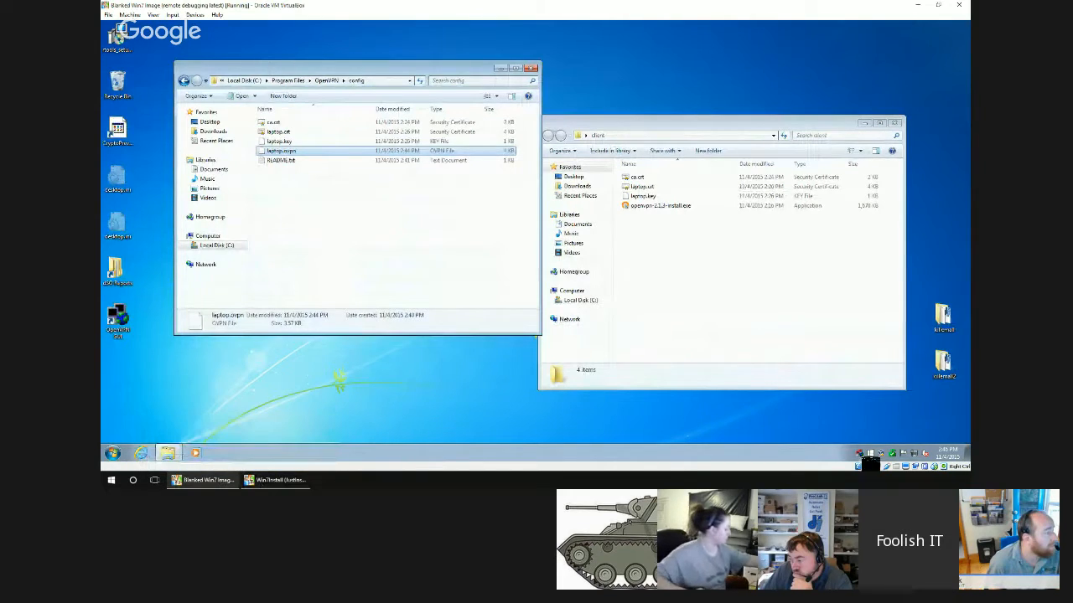
double_click(858, 455)
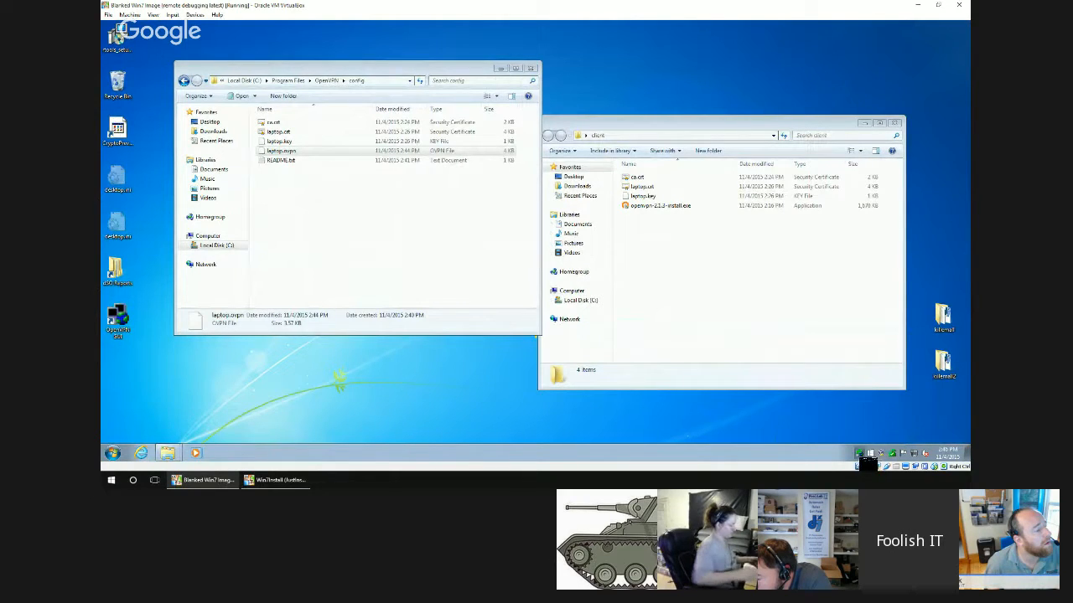
double_click(860, 454)
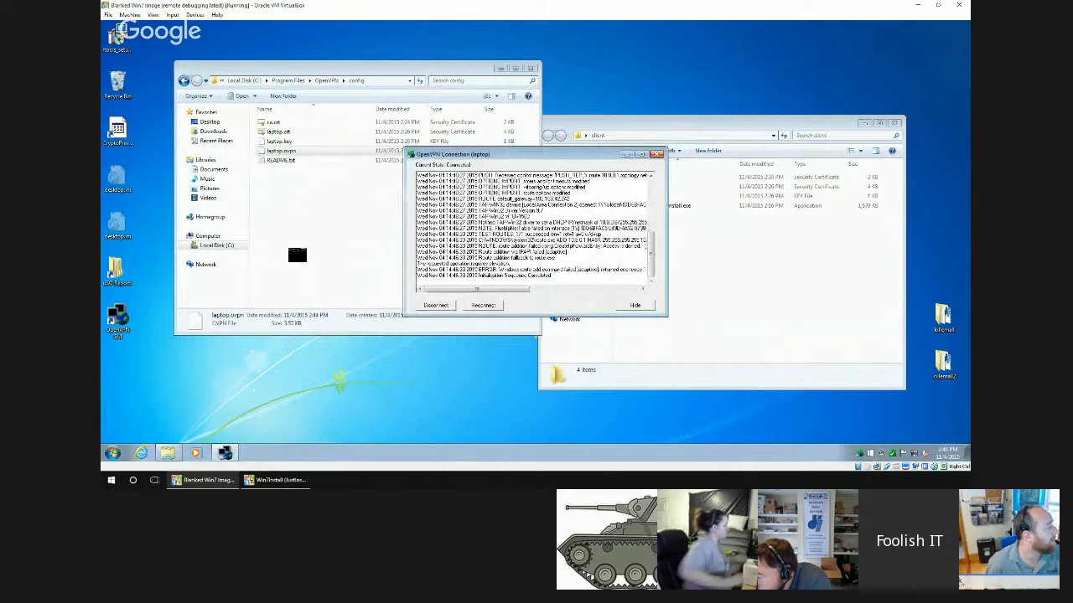
Restore both virtual machine windows to a smaller size and place them side by side.
double_click(359, 7)
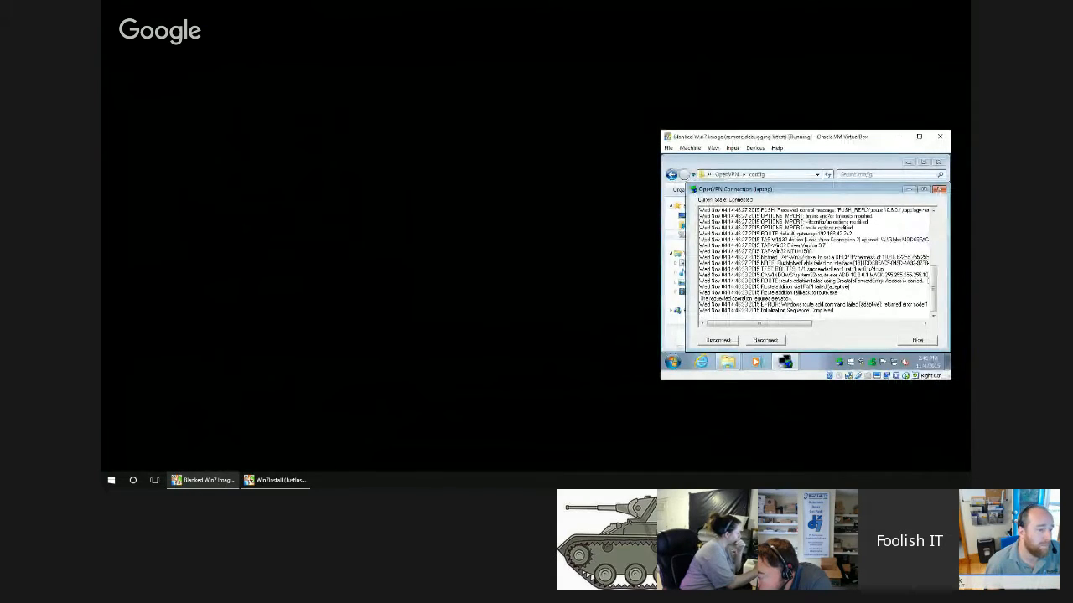
left_click(277, 481)
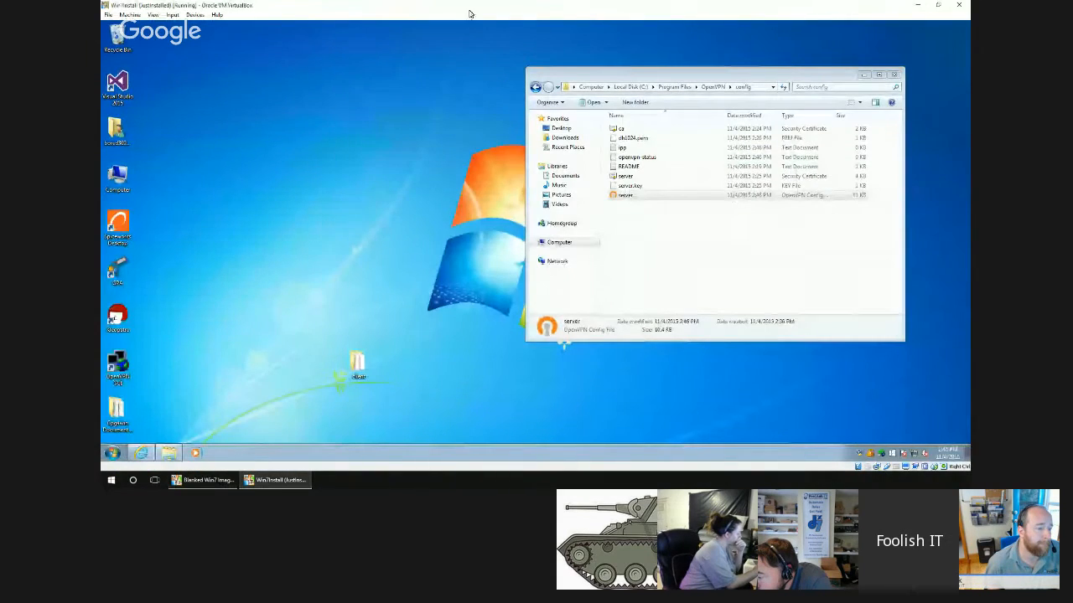
left_click_drag(461, 6, 385, 54)
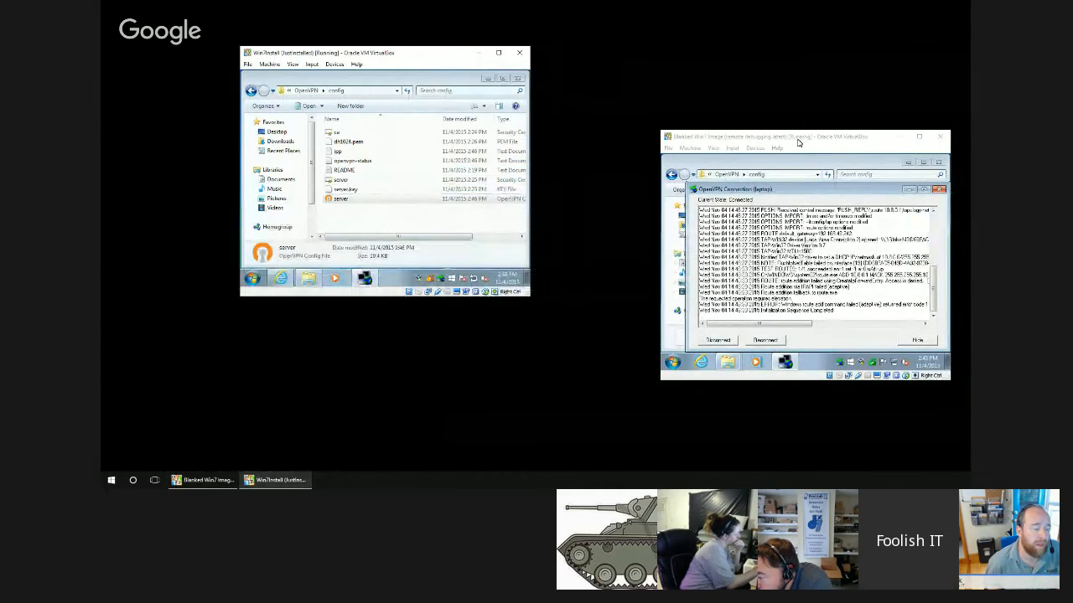
left_click_drag(798, 142, 722, 77)
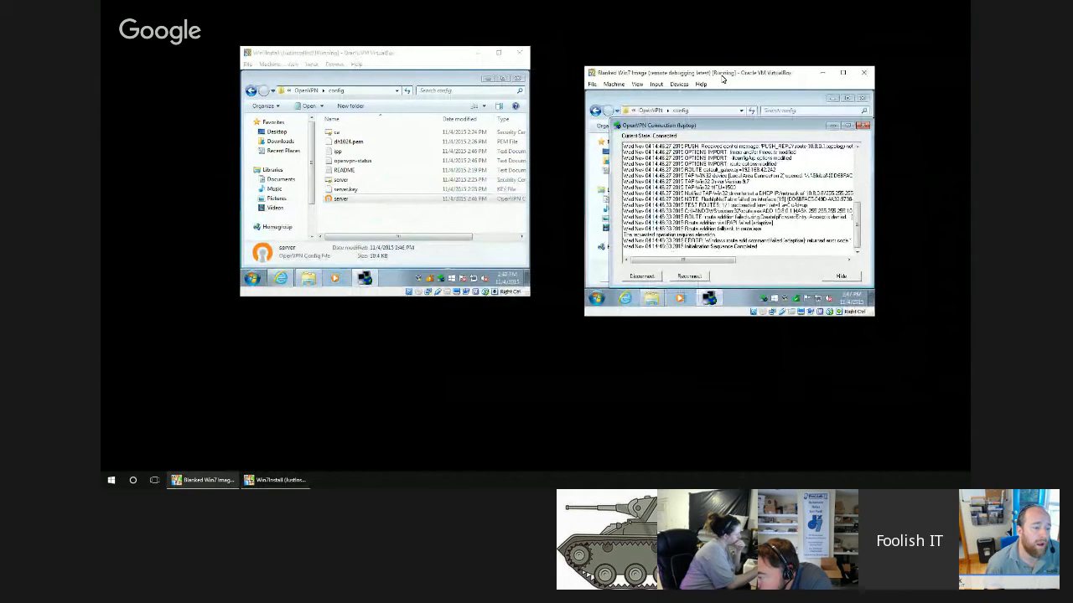
Maximize the server and the laptop client virtual machine windows, leaving the client in front.
double_click(426, 52)
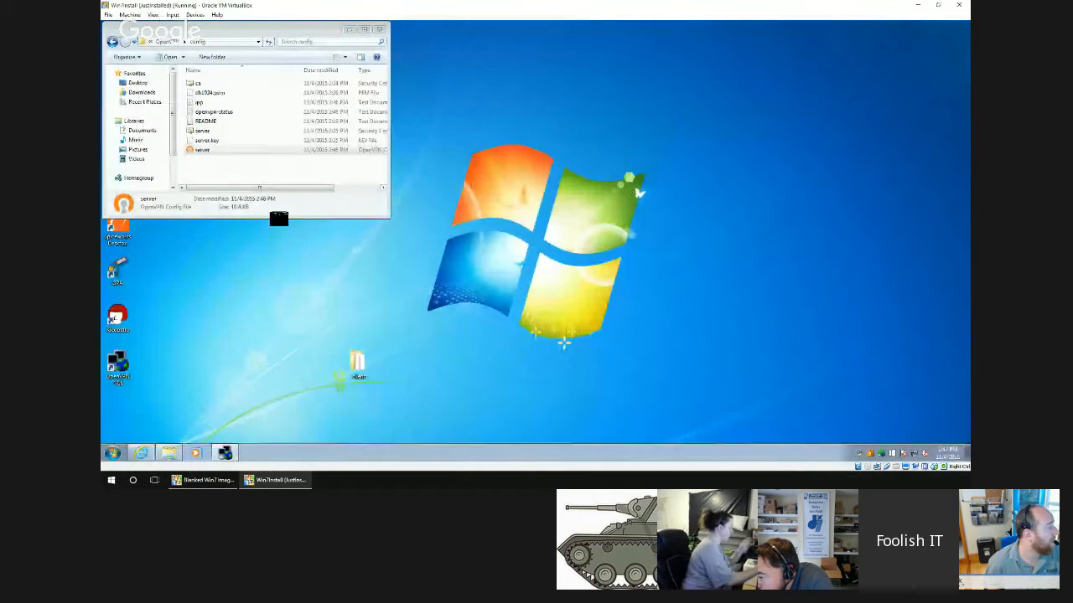
left_click(201, 481)
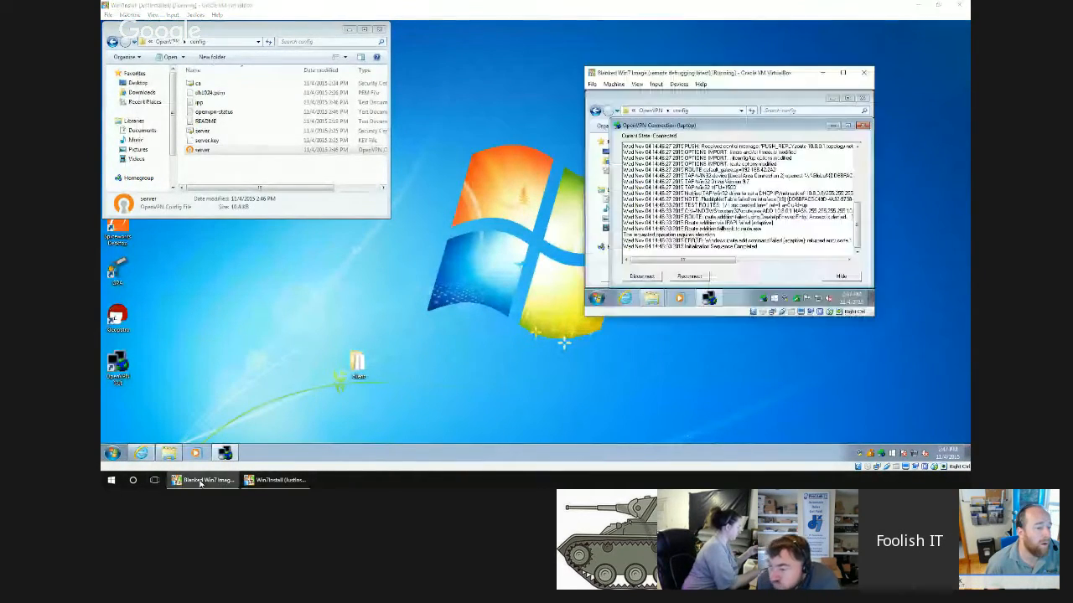
double_click(751, 73)
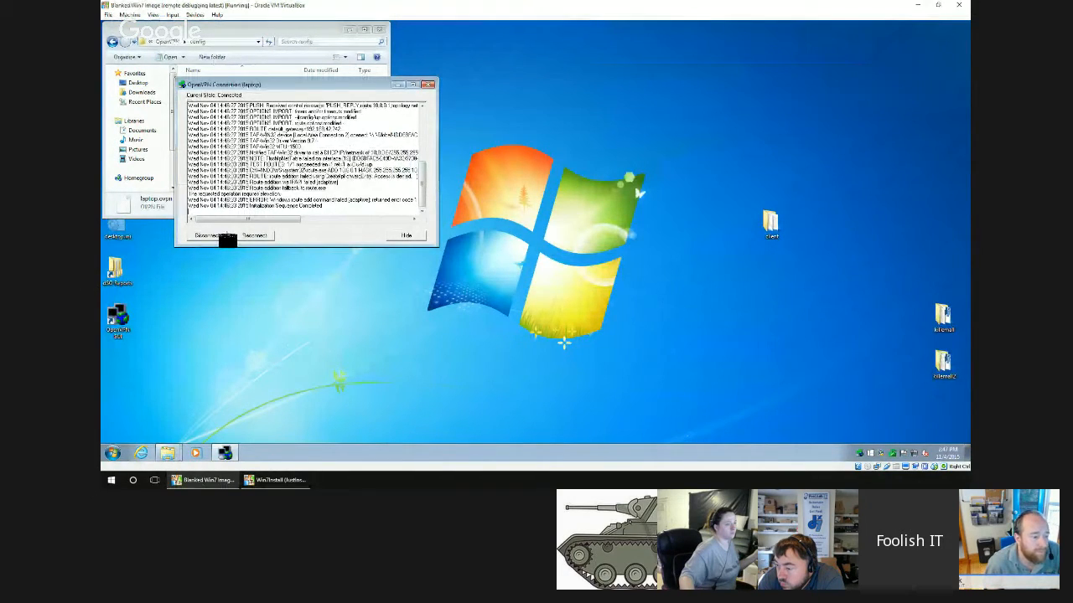
Move the laptop connection's log window clear of the config folder and disconnect the client from the VPN.
left_click_drag(374, 94, 727, 136)
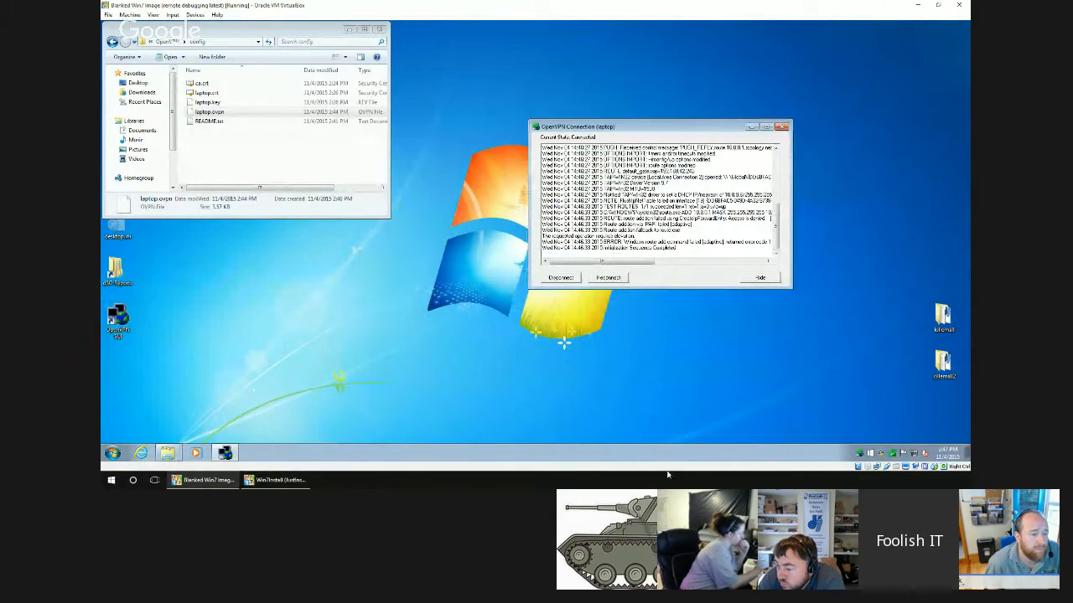
right_click(873, 453)
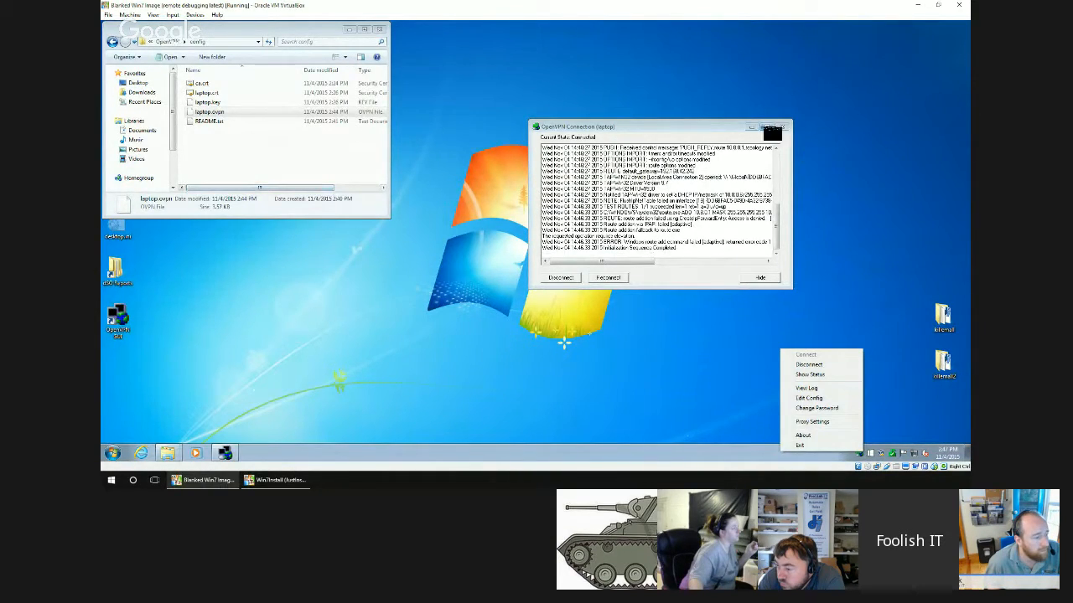
left_click(574, 278)
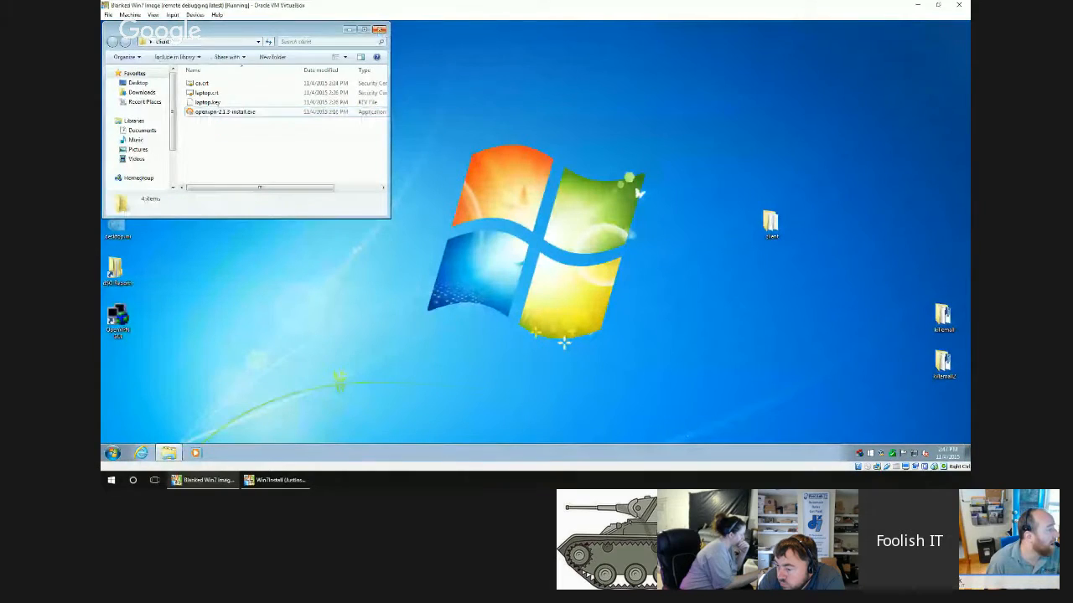
Switch to the server virtual machine, open the OpenVPN server configuration file, and examine its port, certificate, subnet, route and cipher settings.
left_click(279, 480)
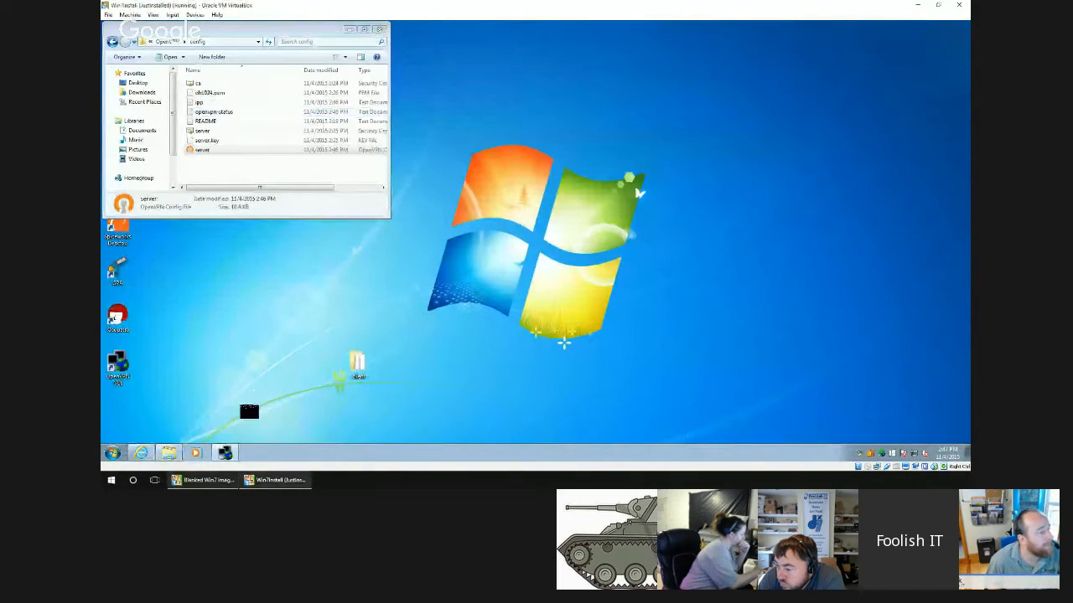
double_click(220, 149)
scroll(228, 225, "down", 1)
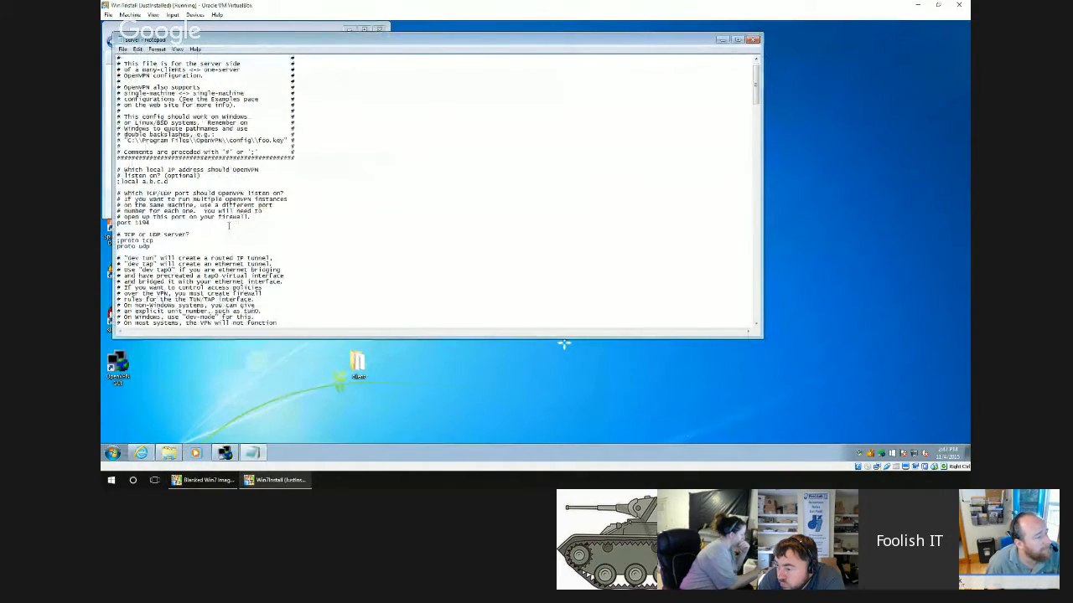
scroll(177, 235, "down", 2)
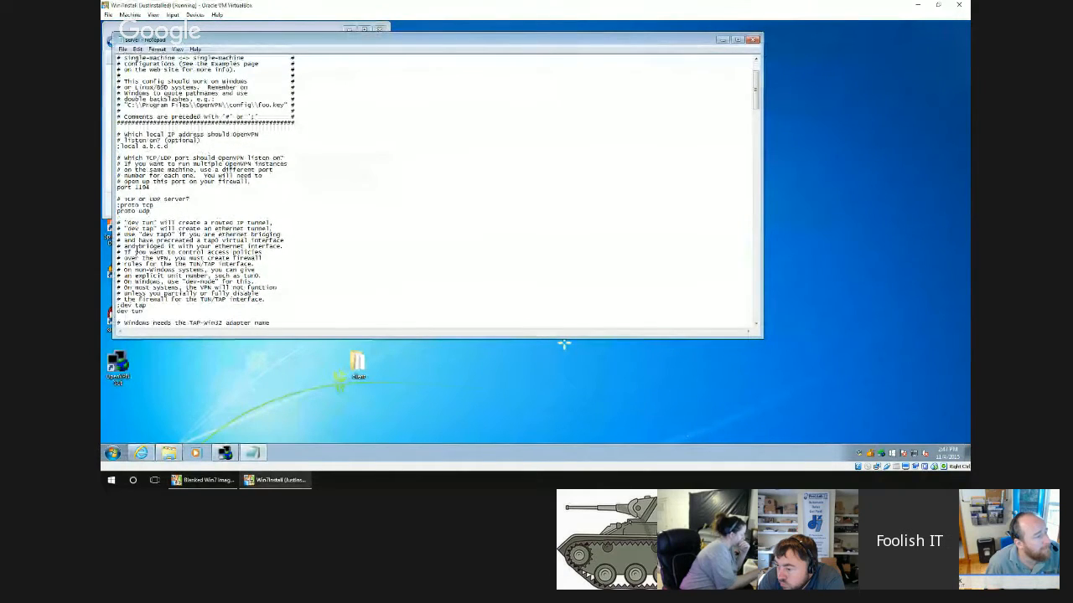
scroll(136, 243, "down", 7)
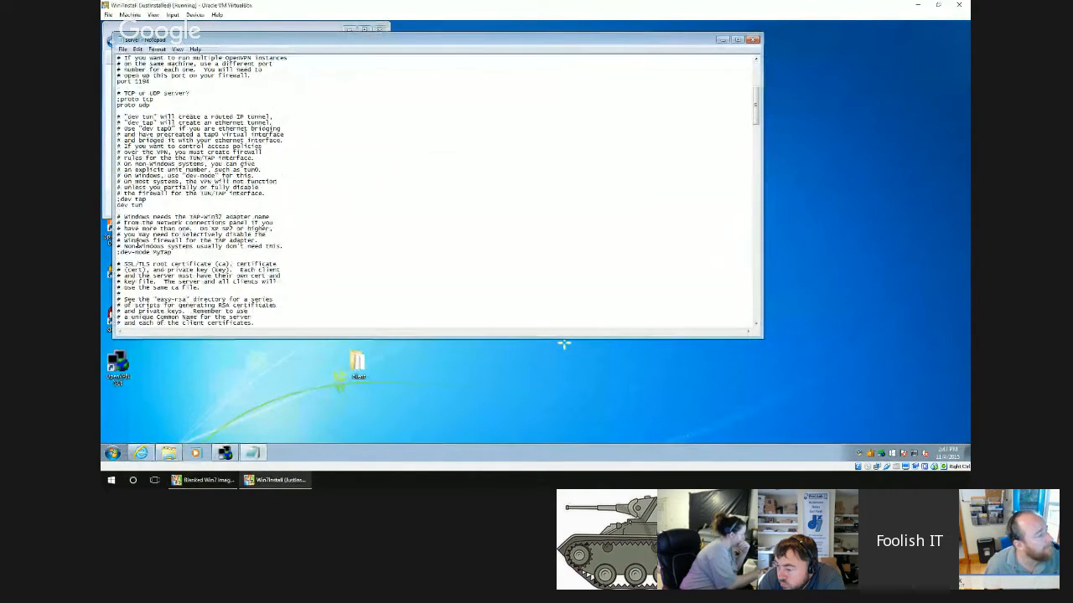
scroll(137, 244, "down", 1)
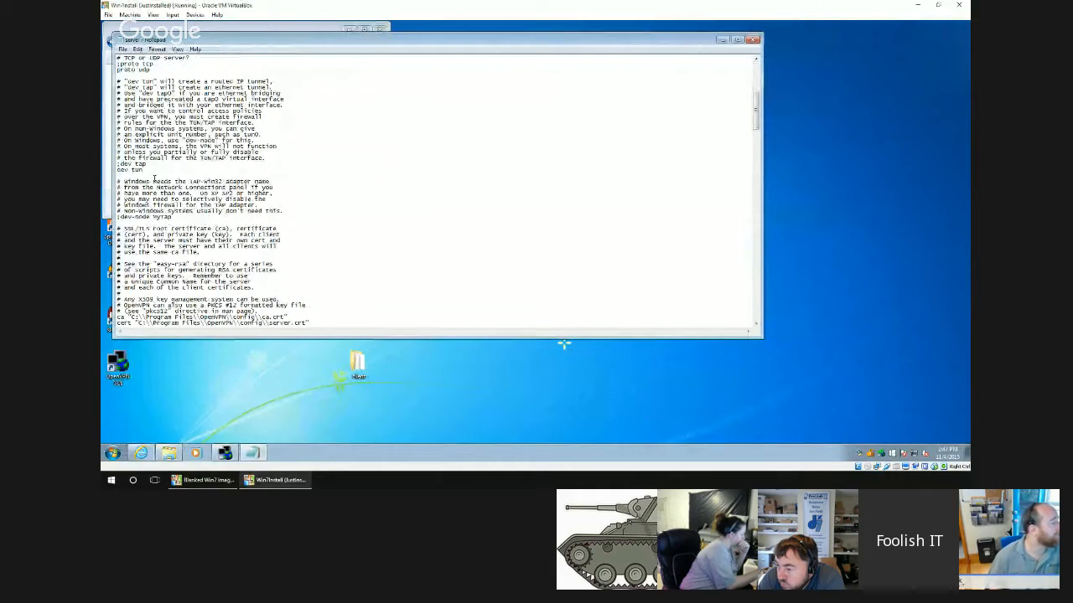
scroll(169, 213, "down", 4)
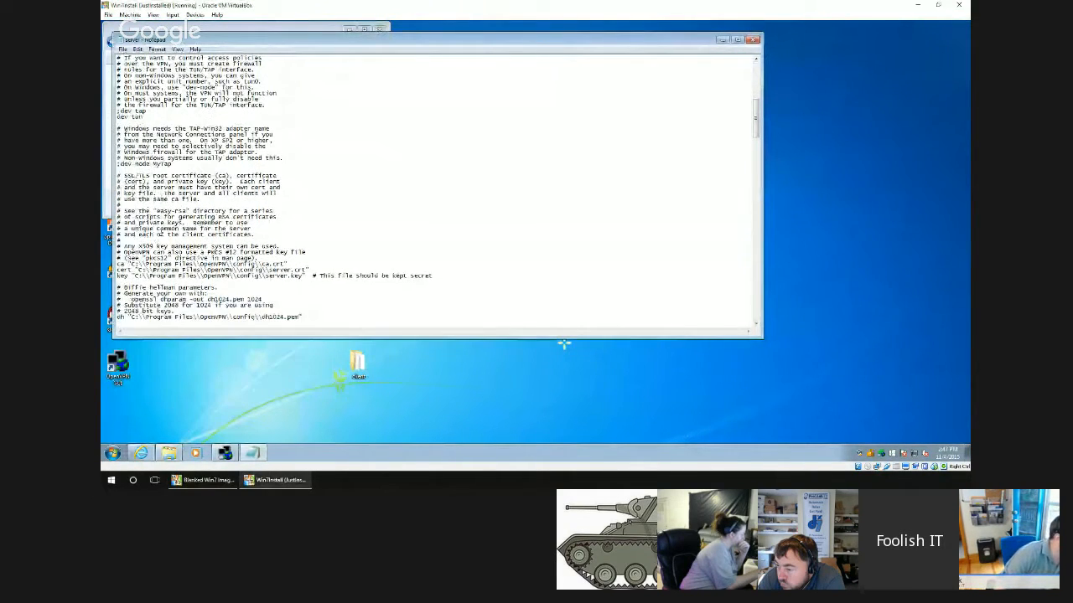
scroll(204, 216, "down", 5)
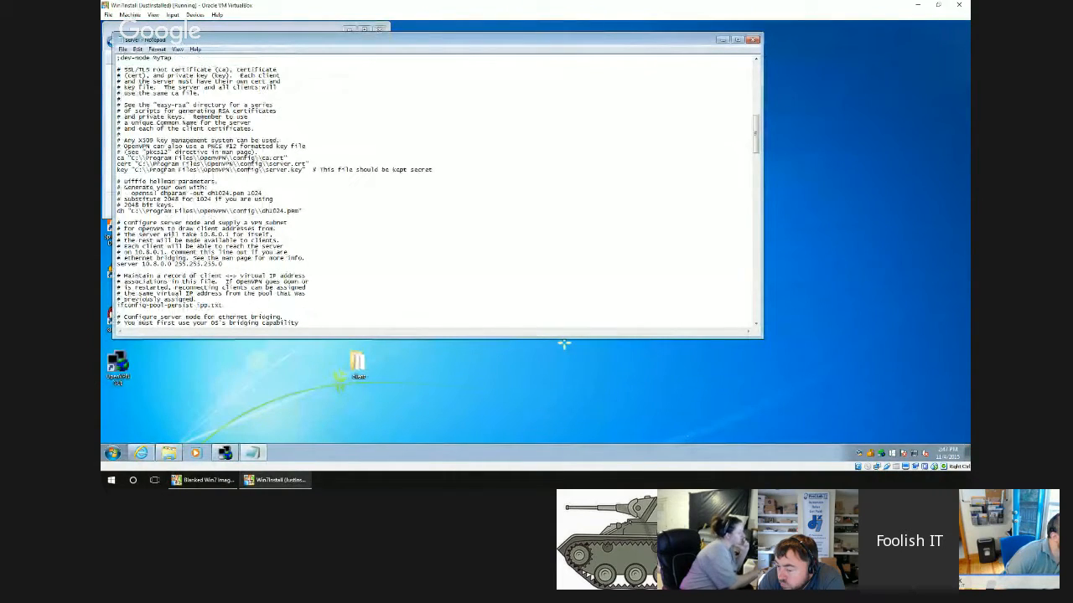
scroll(211, 190, "down", 4)
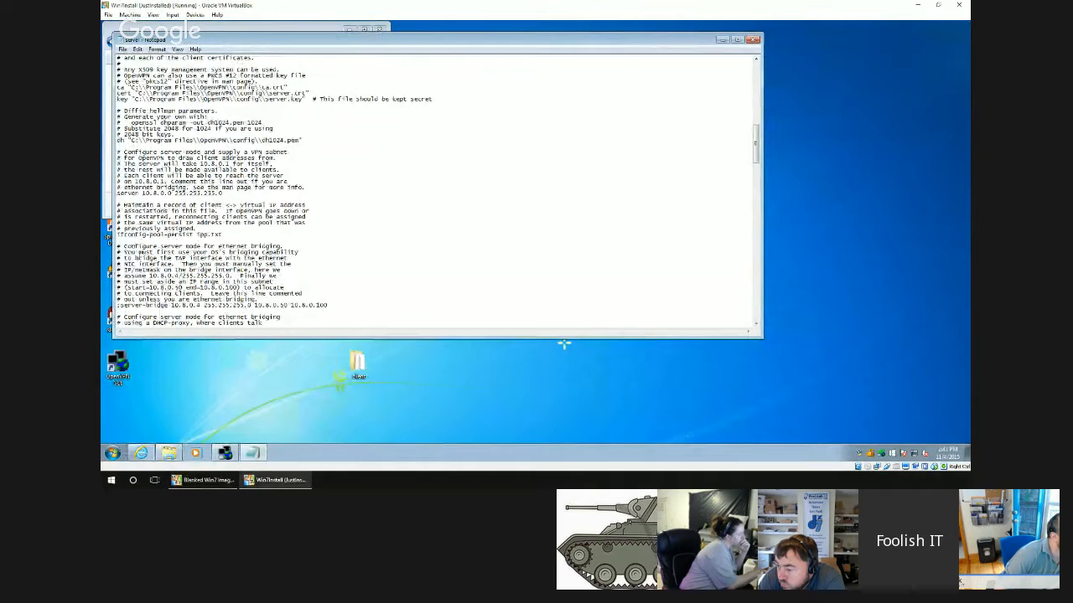
scroll(564, 343, "down", 3)
scroll(563, 343, "down", 5)
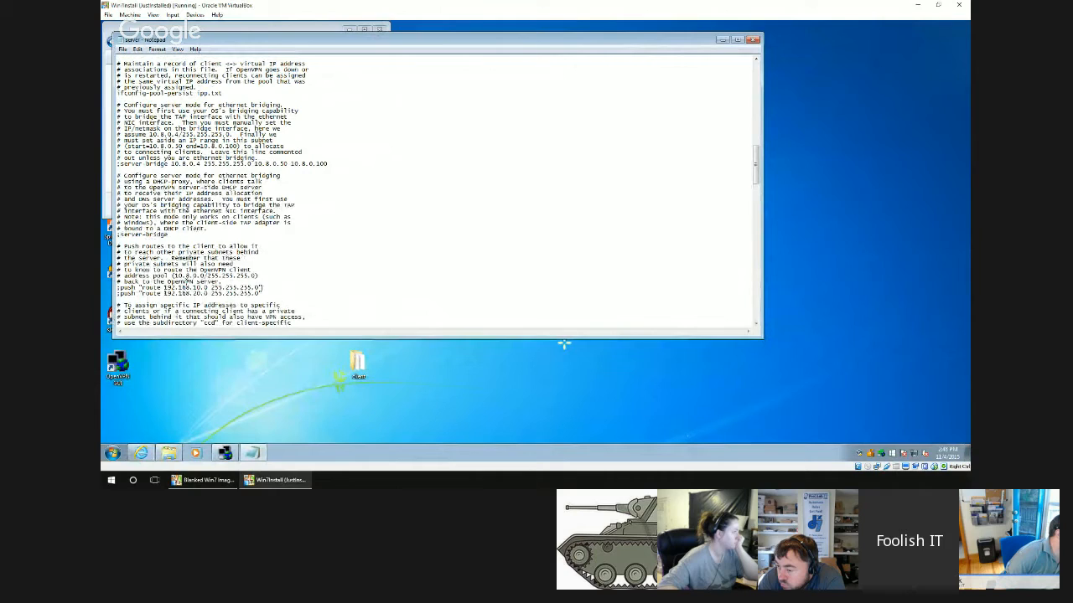
scroll(564, 344, "down", 4)
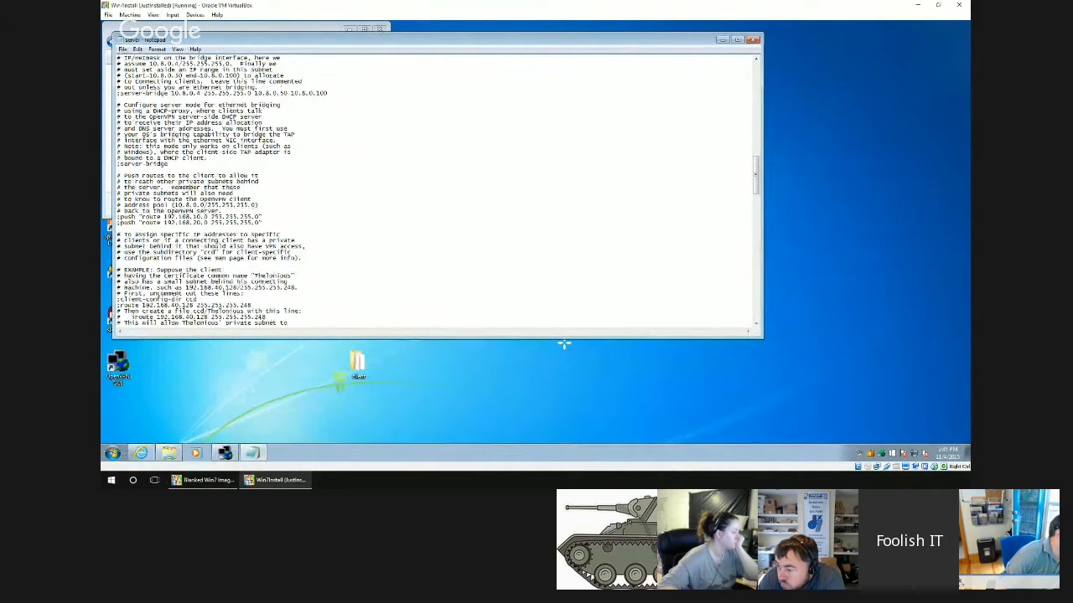
scroll(564, 343, "down", 20)
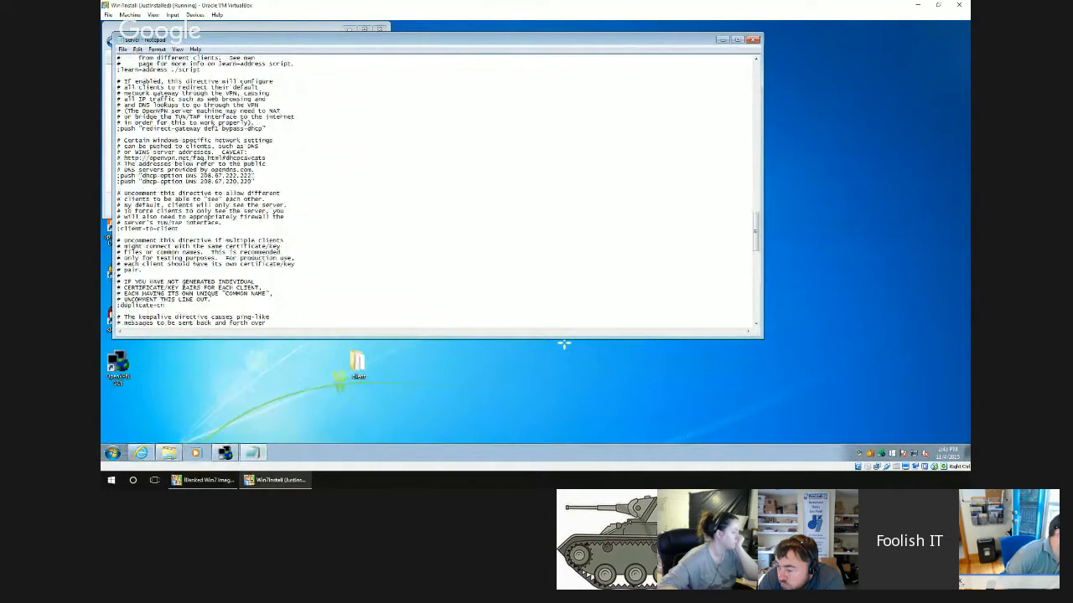
scroll(563, 344, "down", 14)
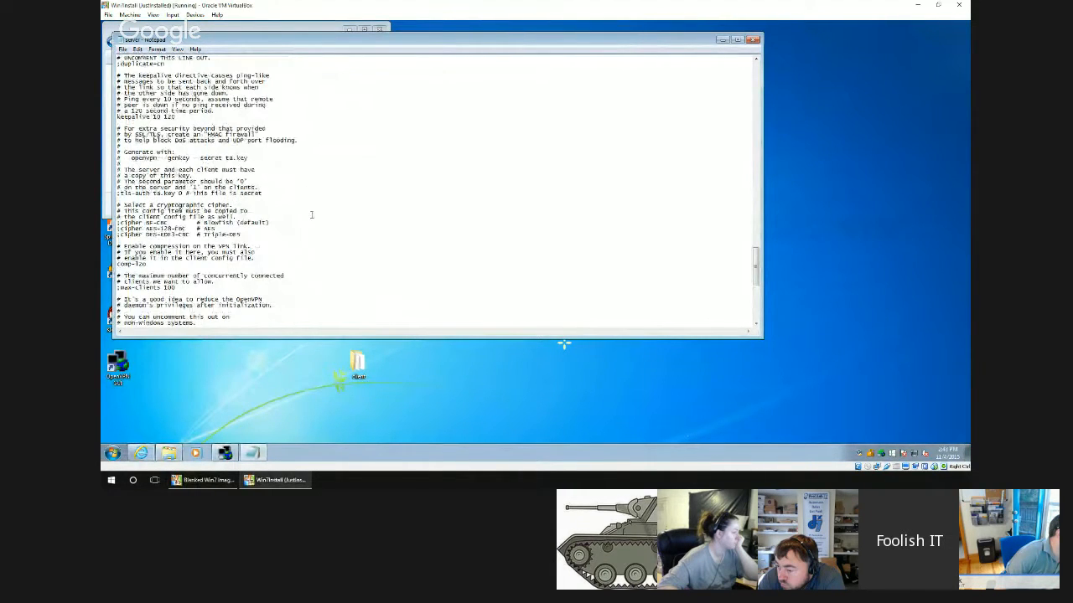
Close the server configuration file and the config folder on the server virtual machine.
left_click(752, 40)
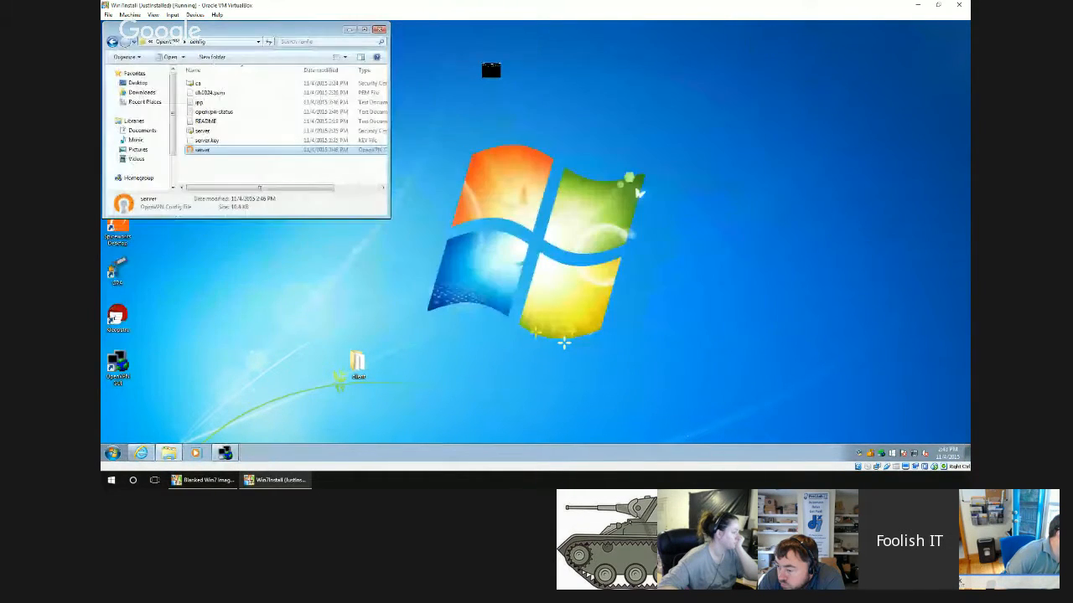
left_click(379, 30)
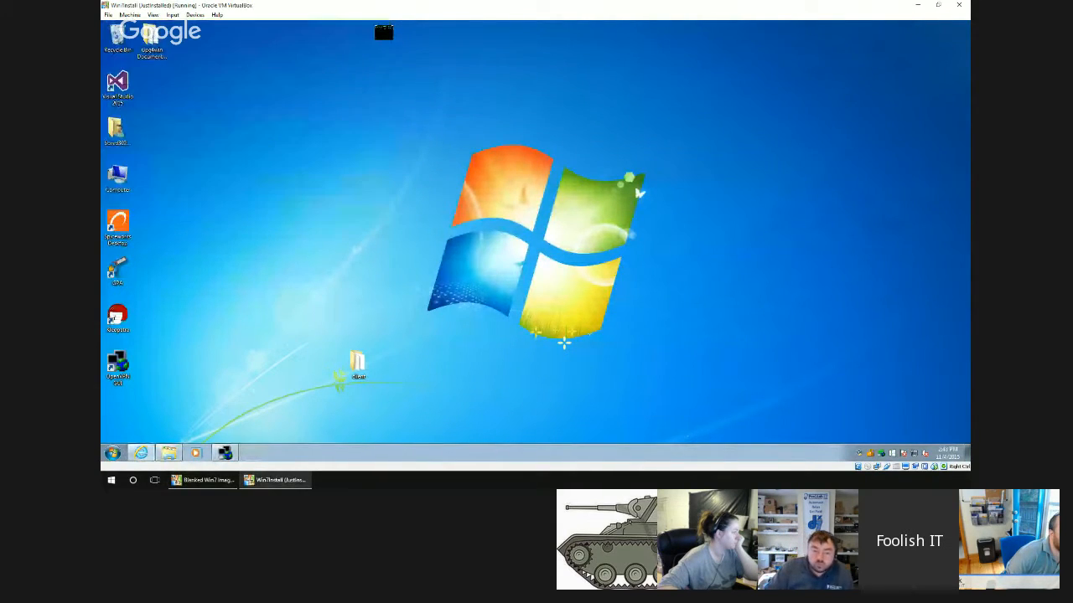
mouse_move(888, 453)
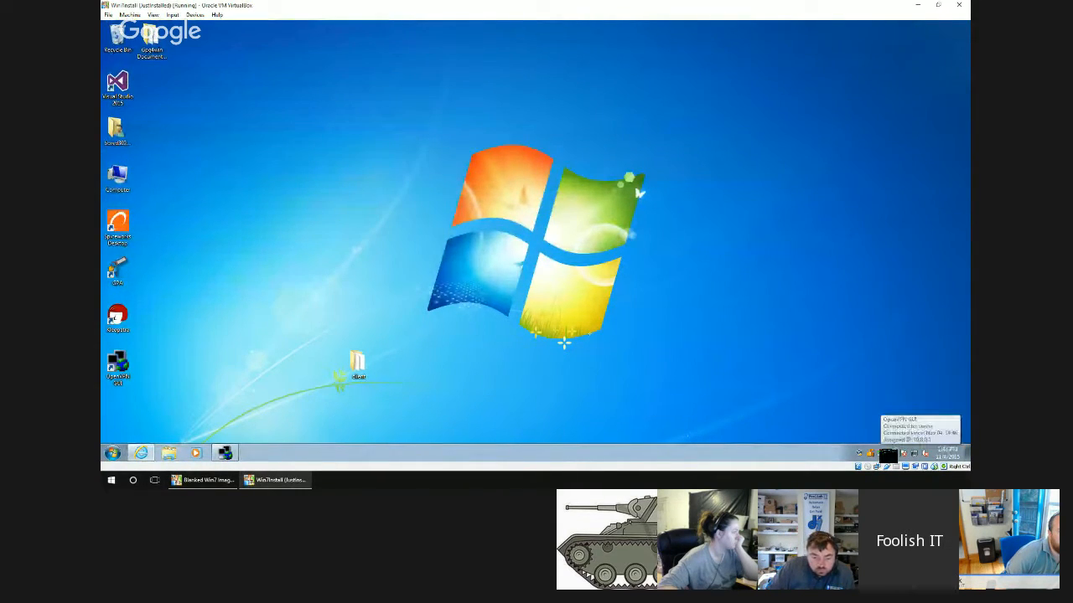
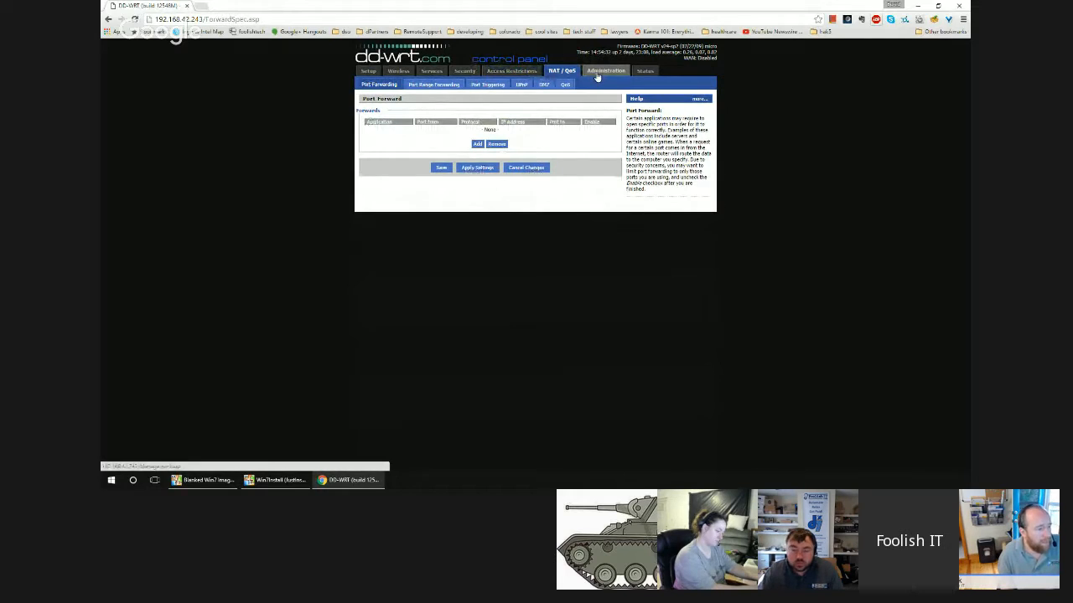
Look through the DD-WRT router's administration, status, services and security pages for VPN-related settings.
left_click(596, 72)
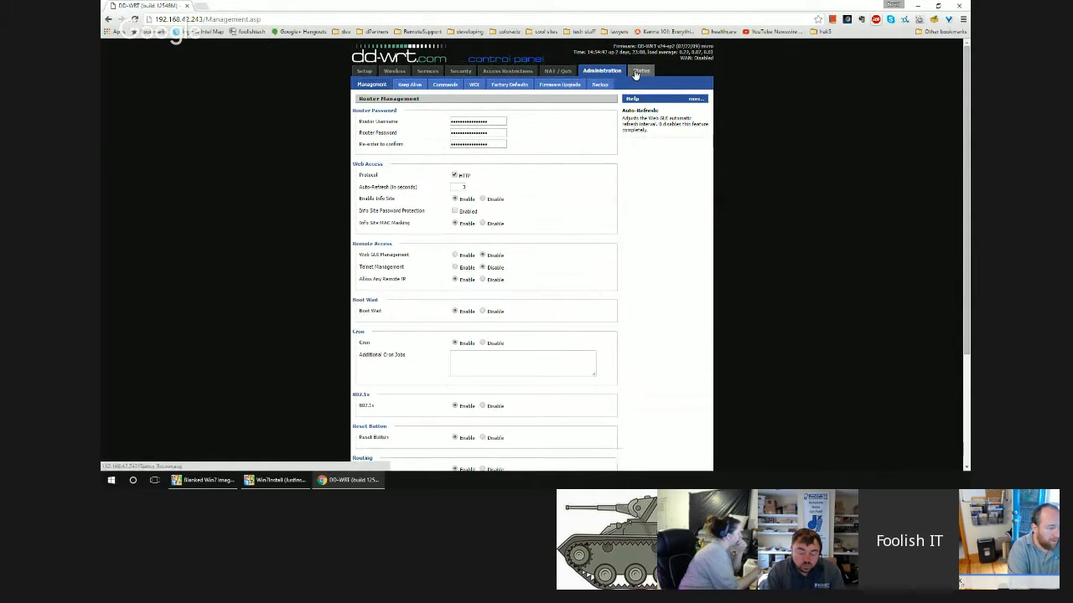
left_click(636, 74)
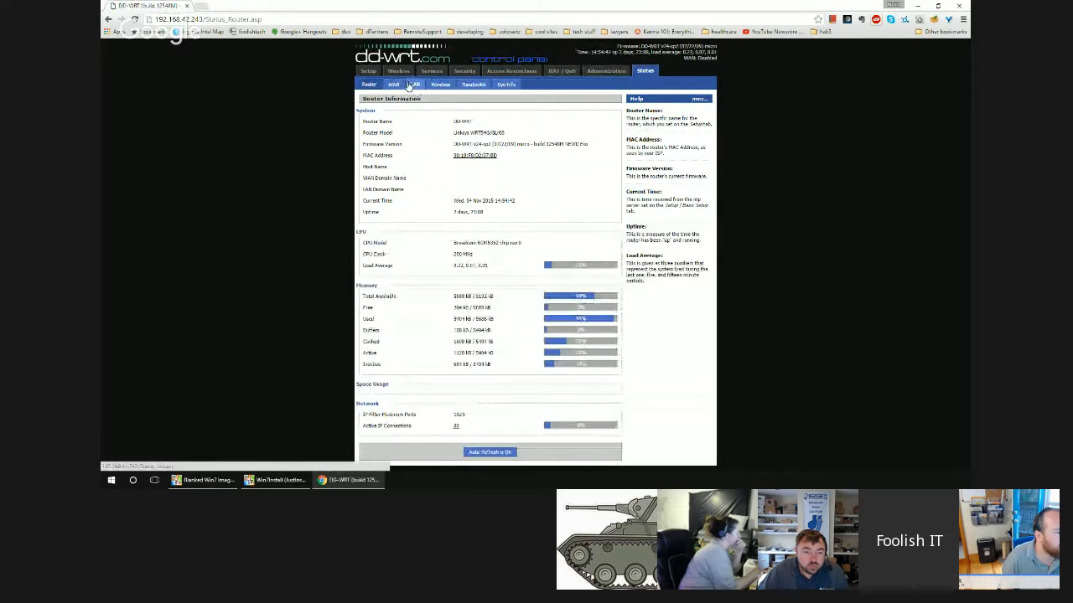
left_click(442, 73)
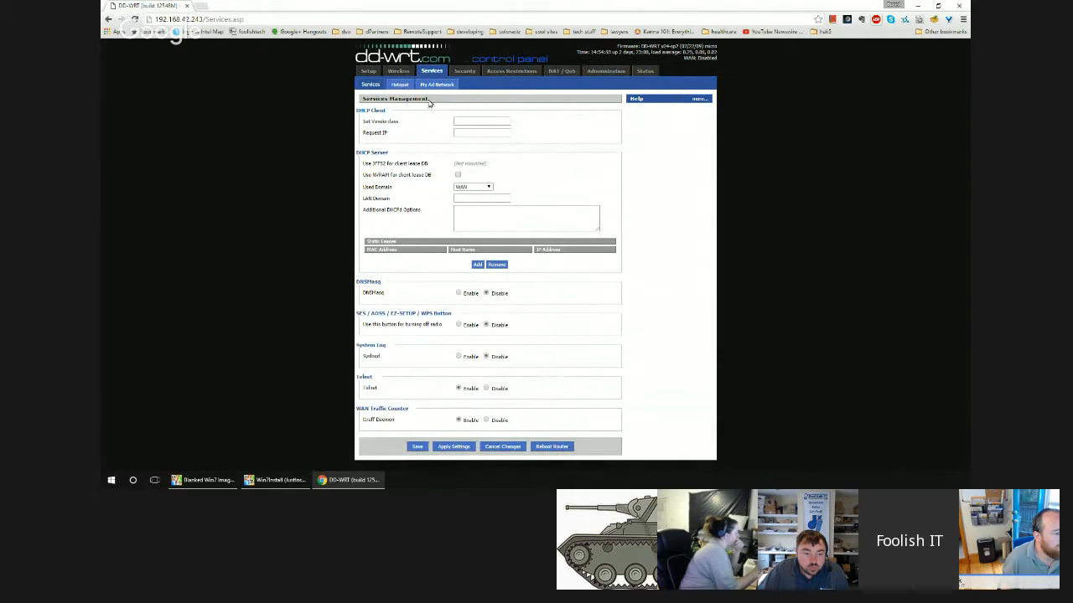
left_click(463, 71)
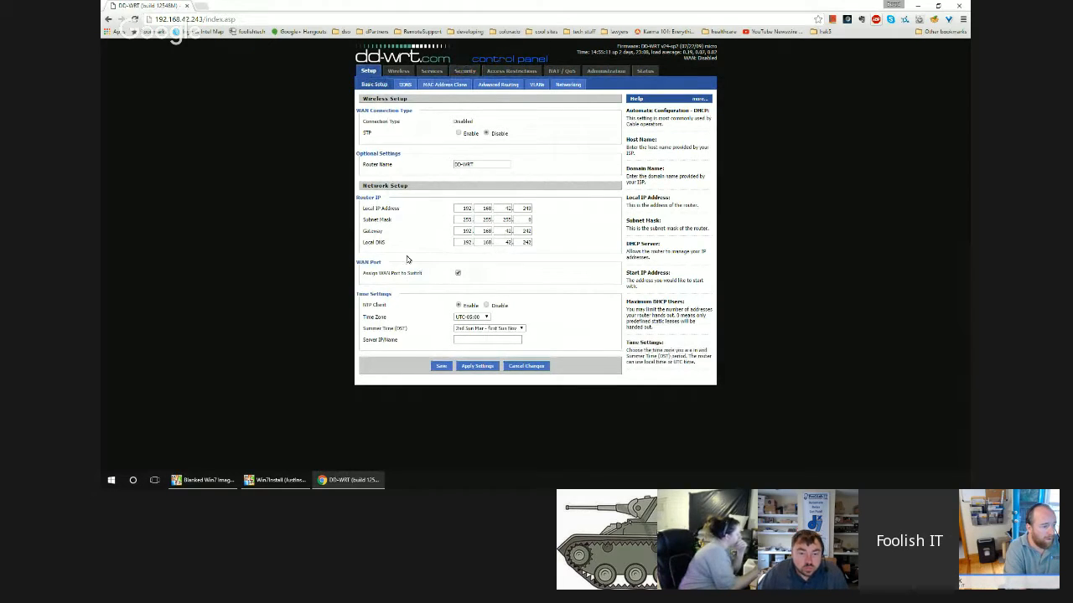
Examine the router's advanced routing, VLANs and networking setup pages.
left_click(498, 86)
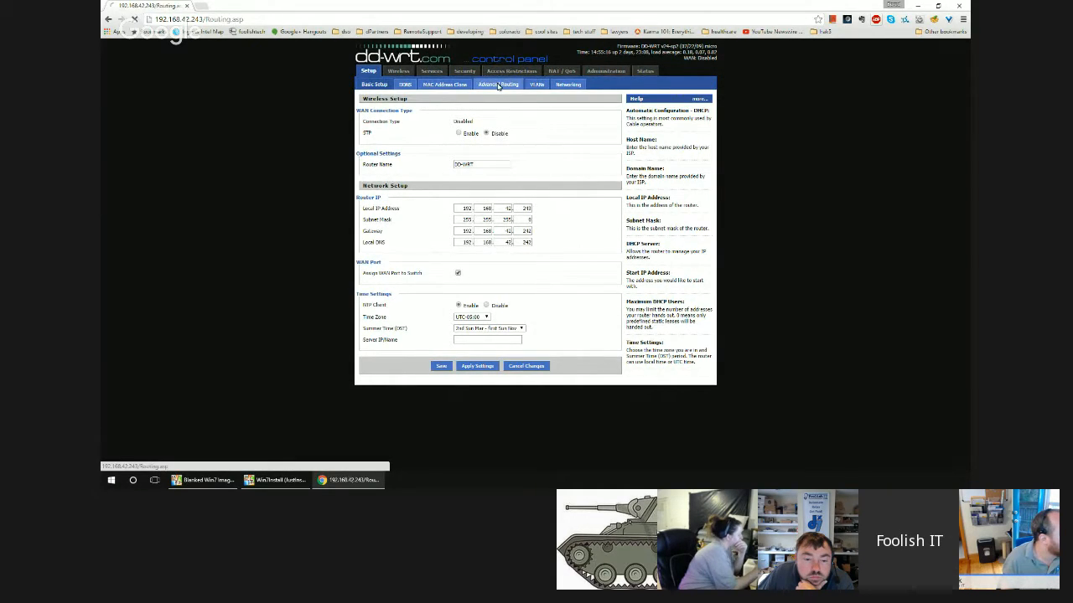
left_click(536, 85)
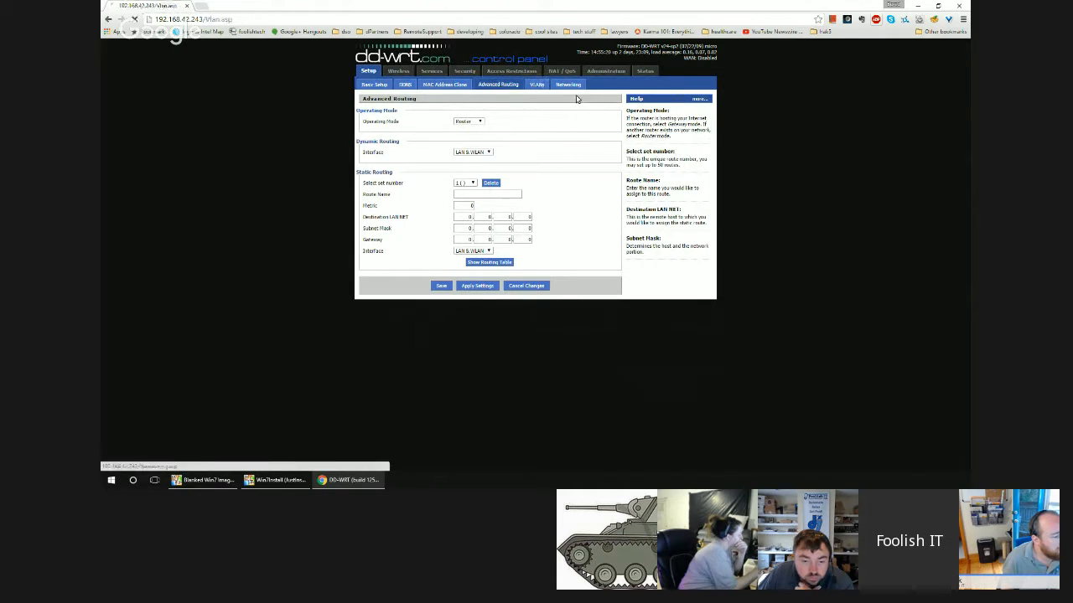
left_click(571, 88)
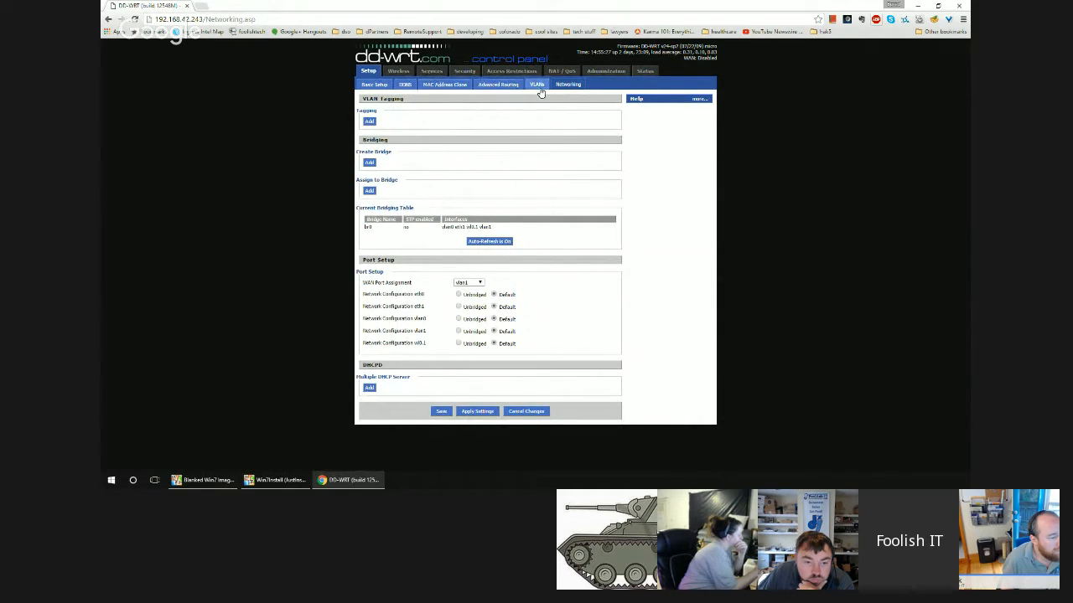
Recheck the router information, services management and router management pages.
left_click(637, 71)
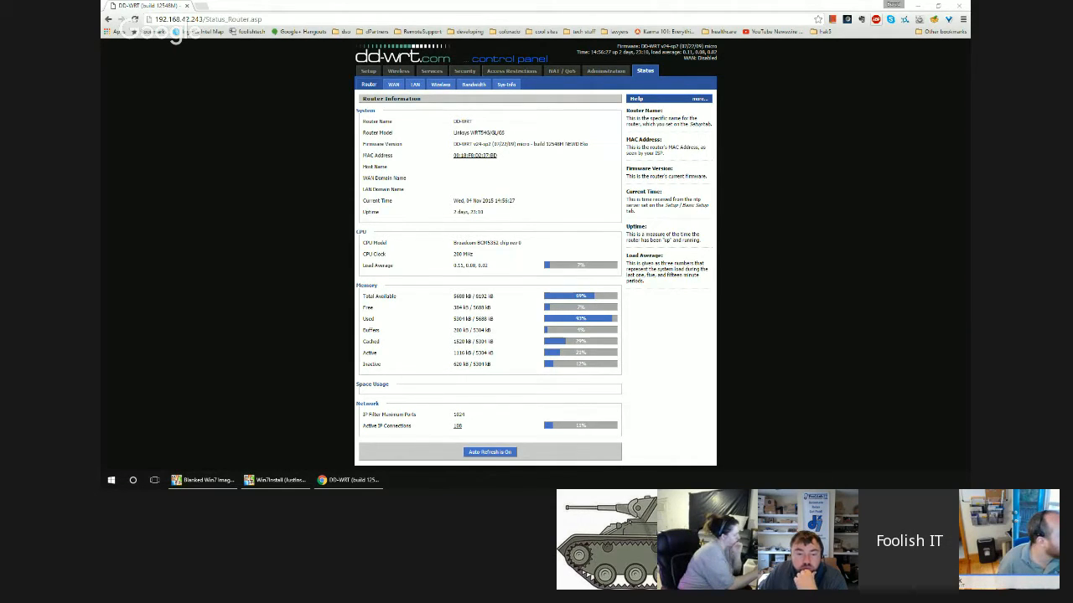
left_click(425, 71)
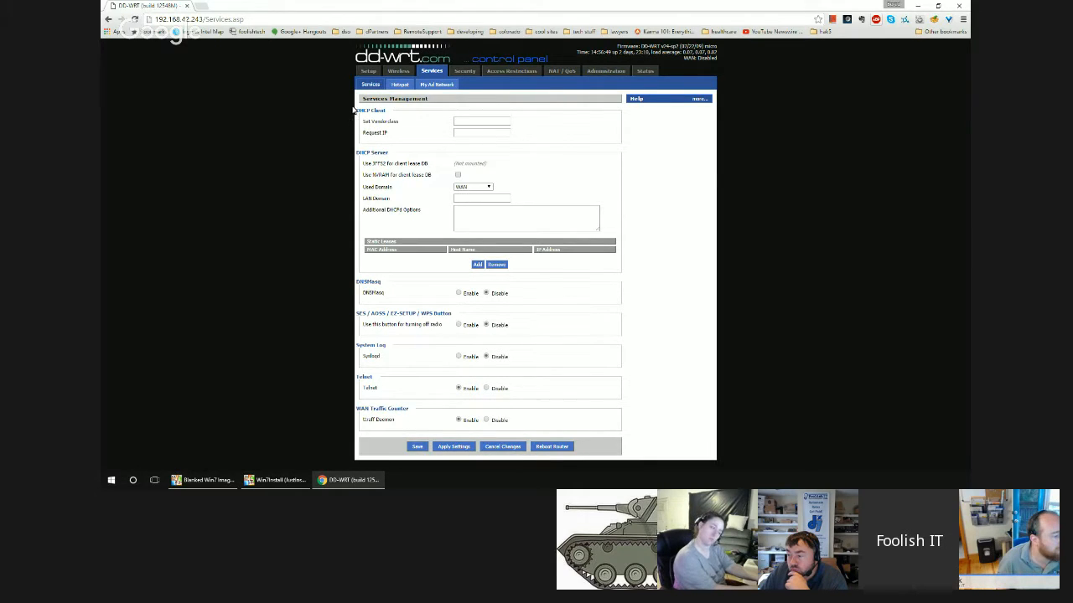
left_click(589, 72)
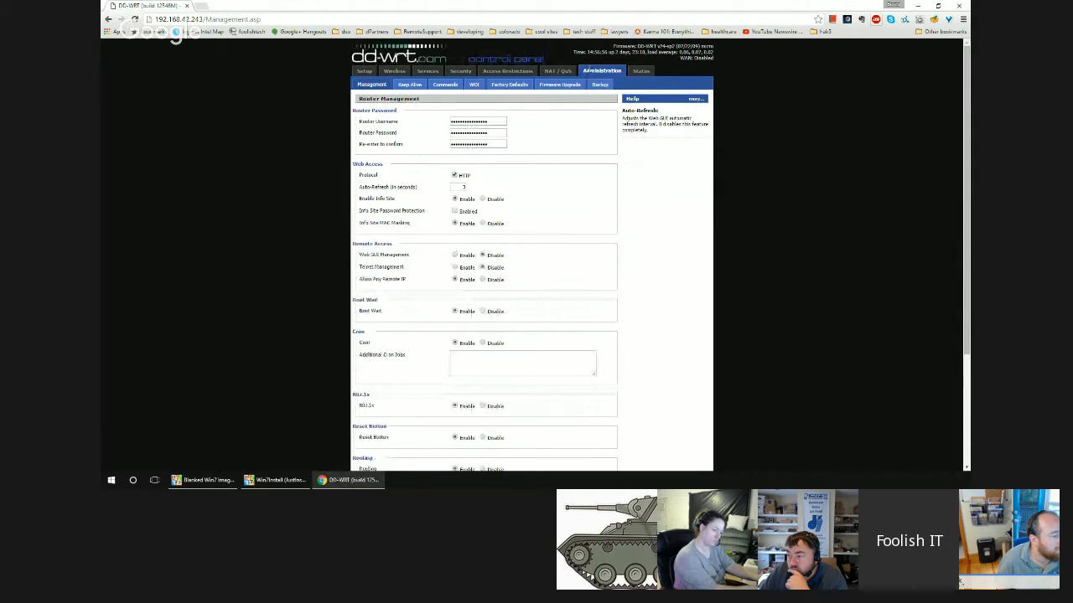